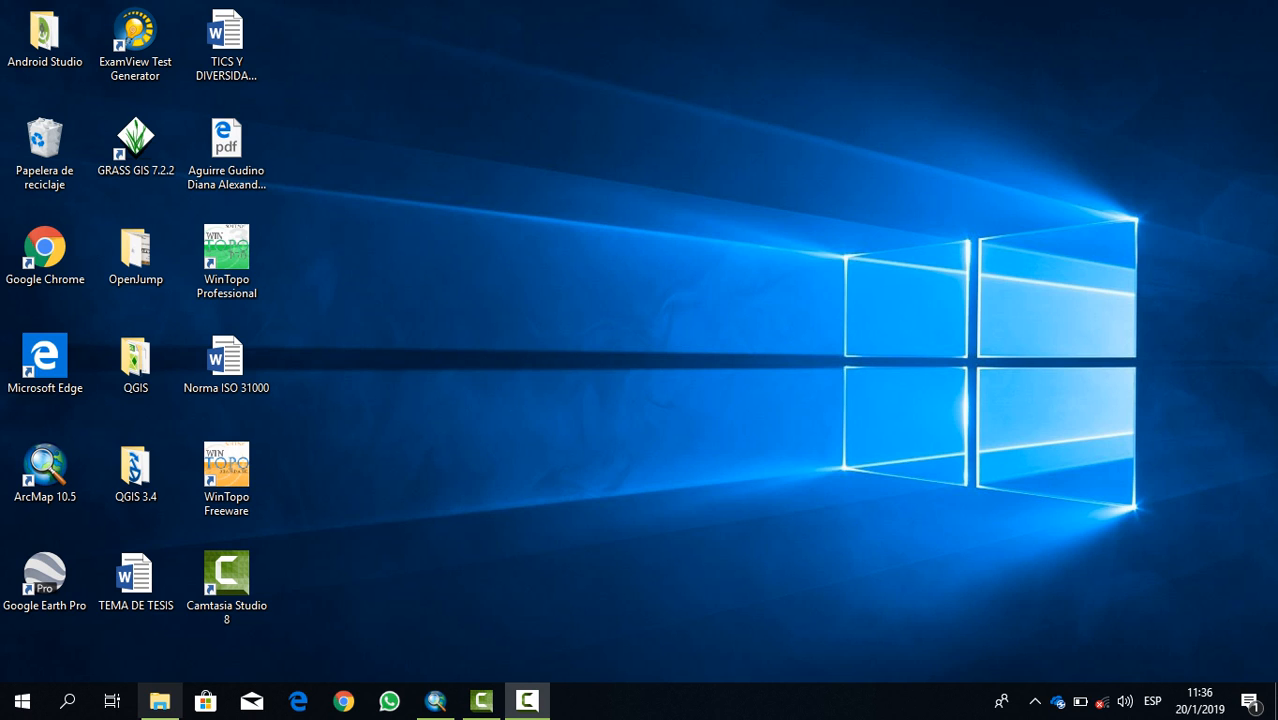
- Switch to ArcMap and add OFERTA_ACTUAL_SALUD.shp from the CENTROS DE SALUD folder to the map
click(160, 701)
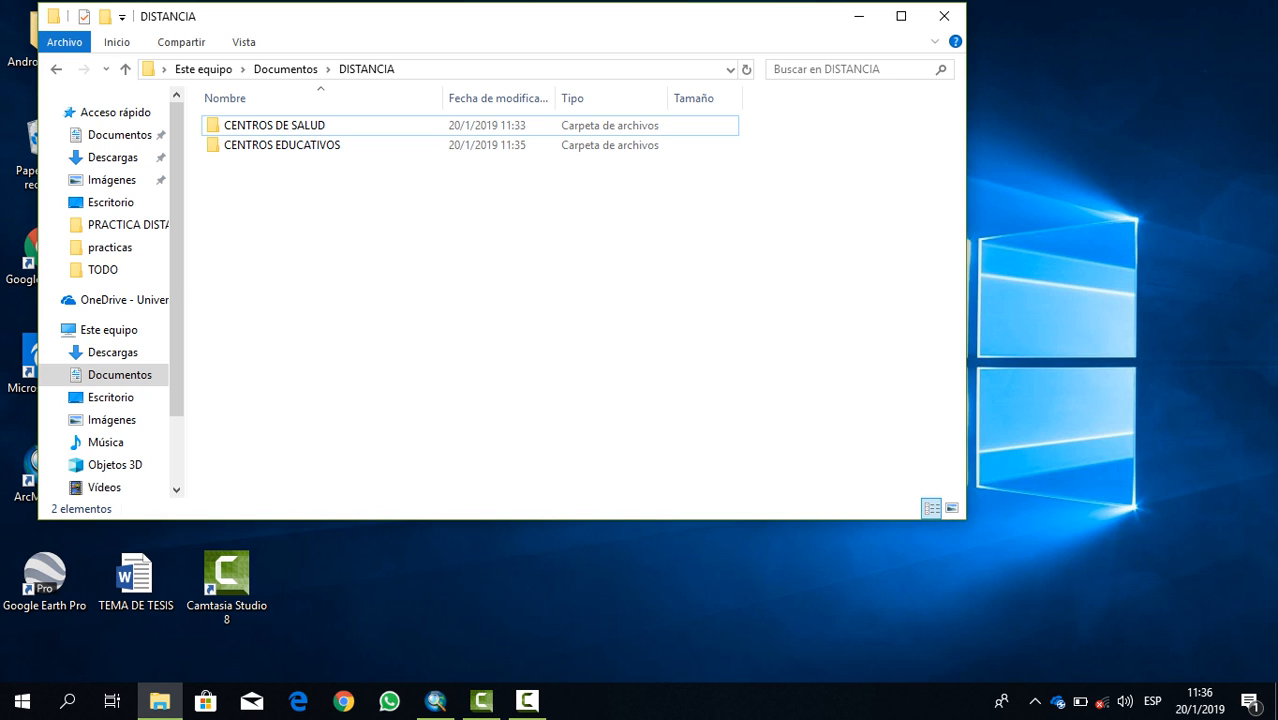
click(436, 701)
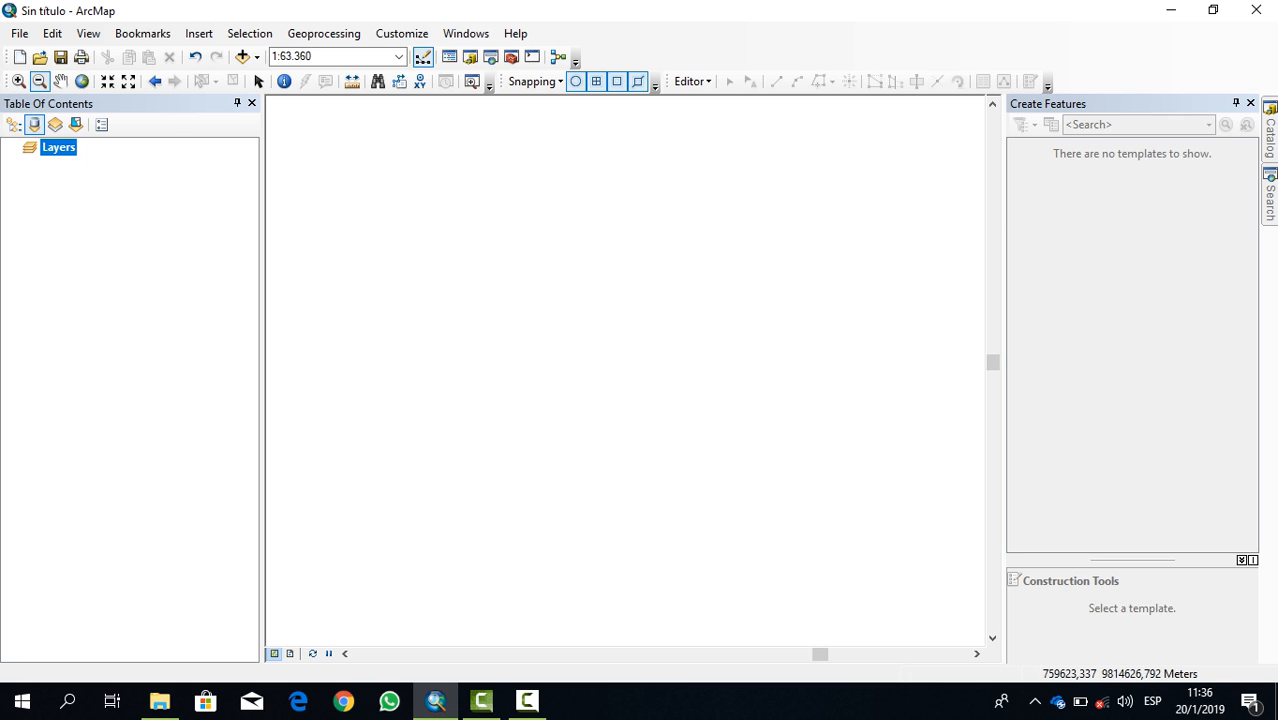
click(1270, 130)
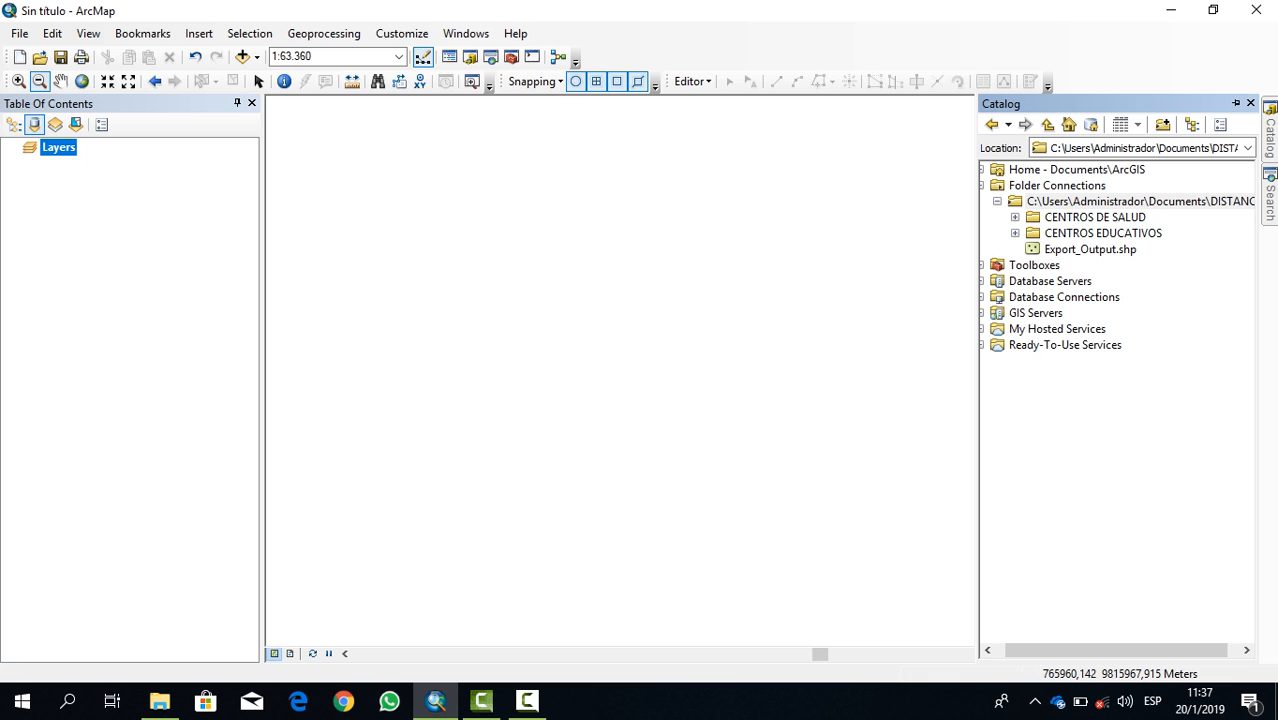
click(1015, 217)
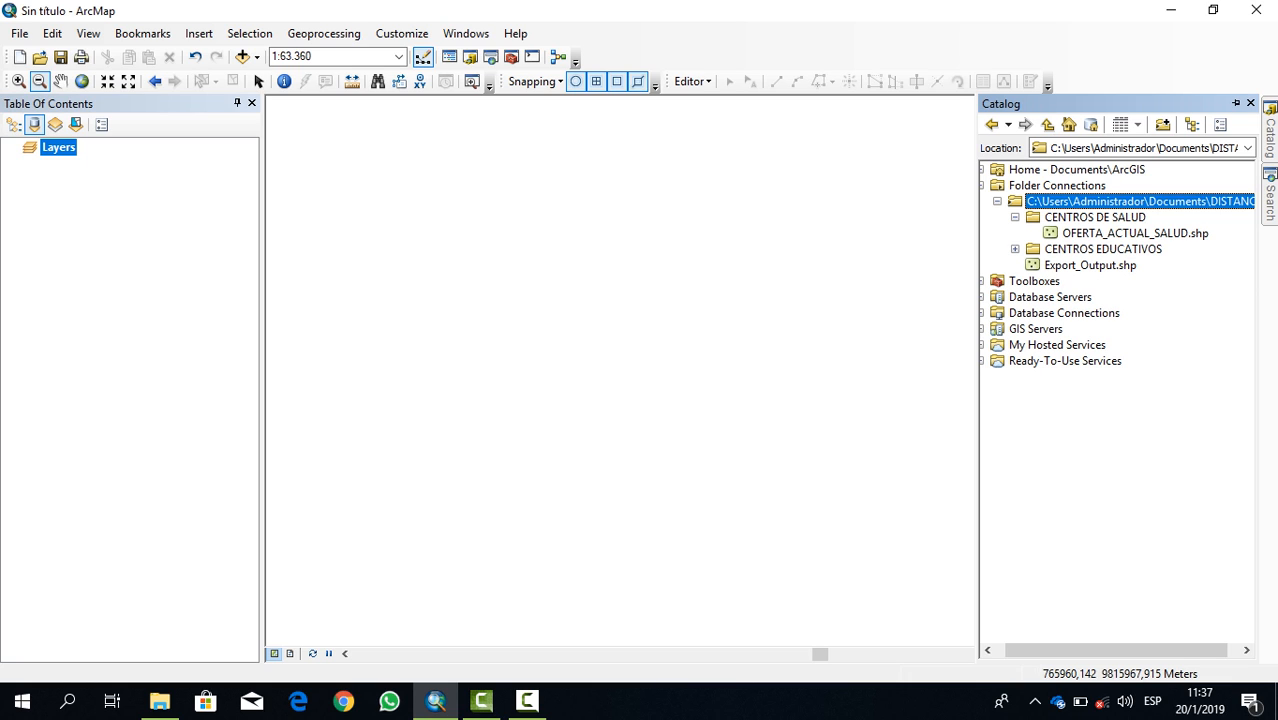
click(1134, 233)
drag(1134, 233, 130, 165)
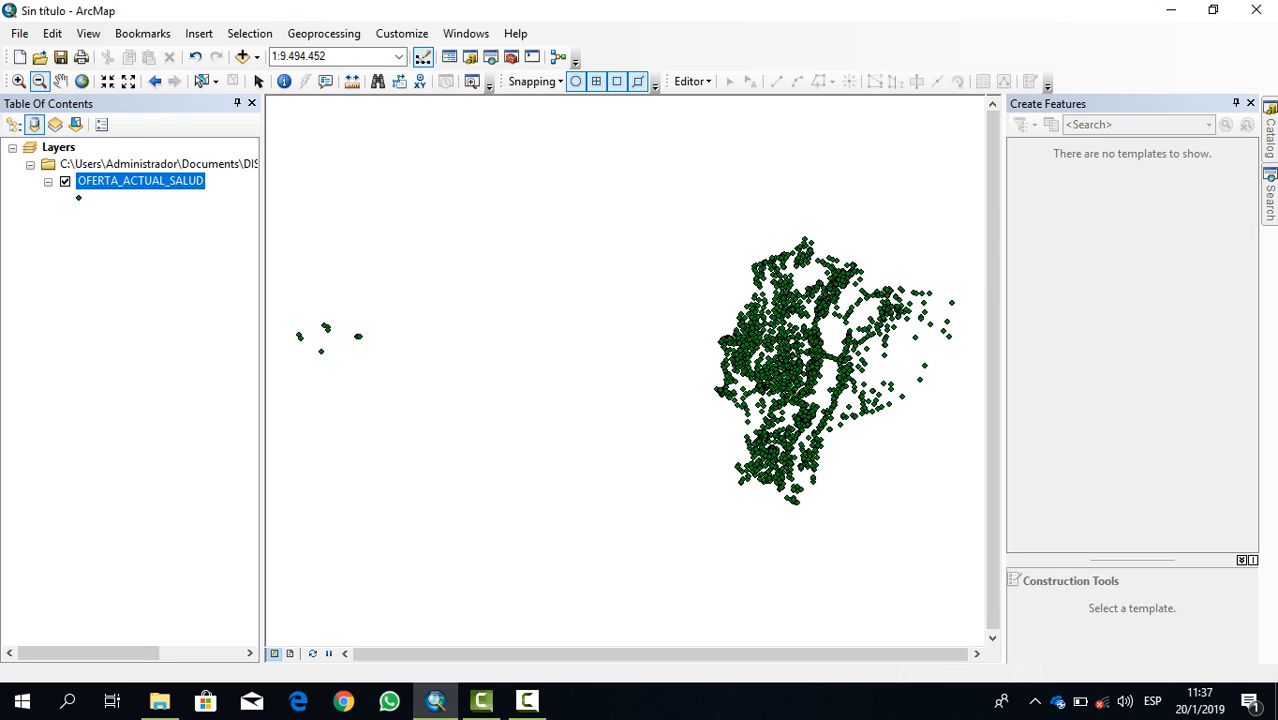
- Open the attribute table of OFERTA_ACTUAL_SALUD and start a selection by attributes
right_click(153, 181)
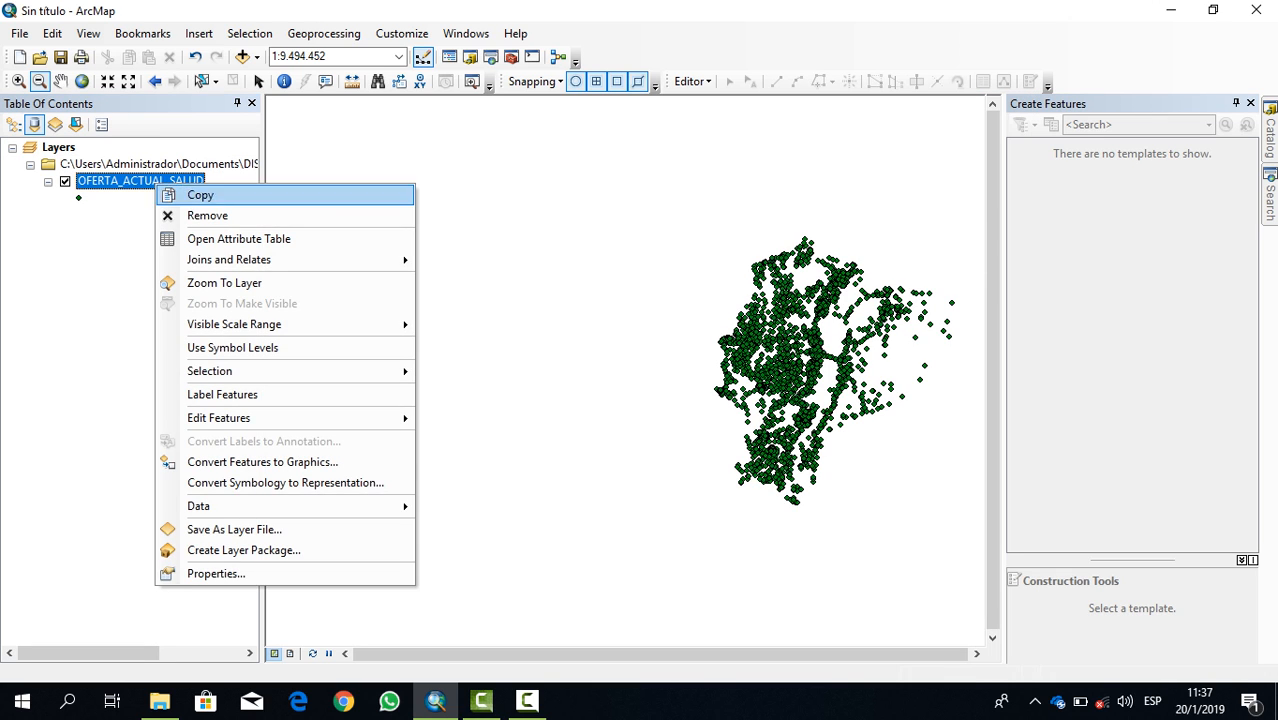
click(200, 237)
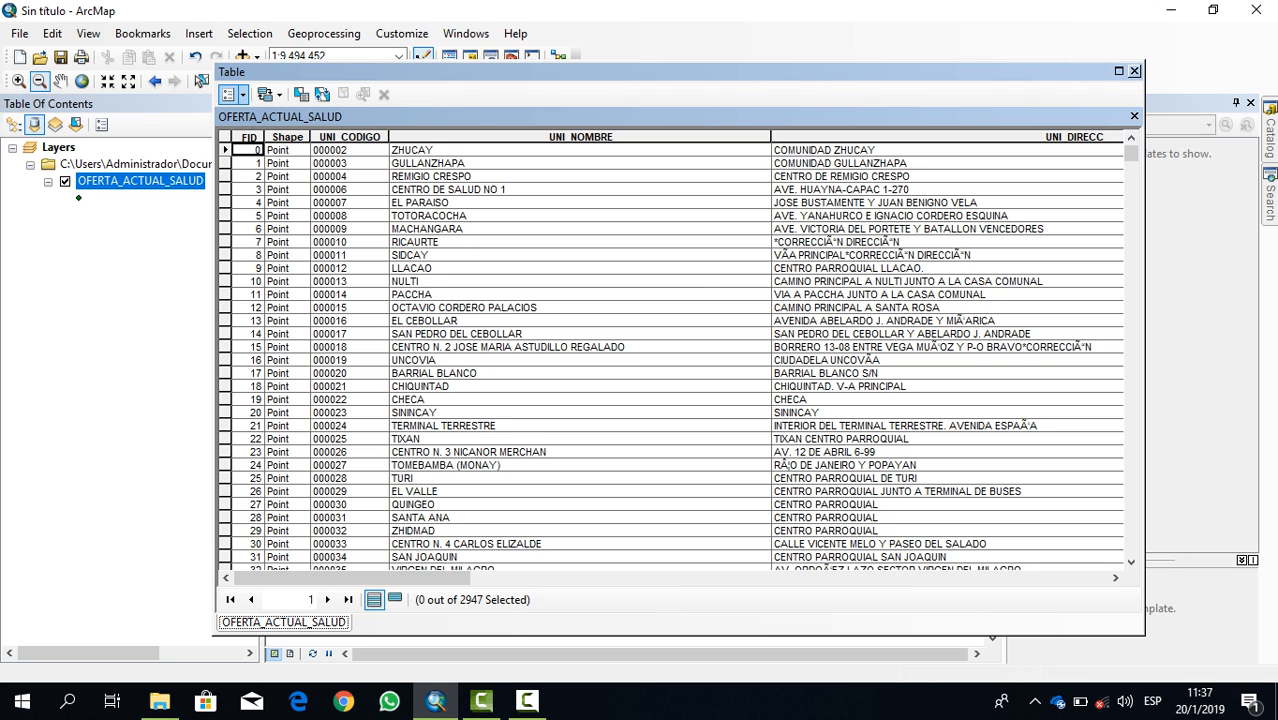
click(234, 94)
click(300, 140)
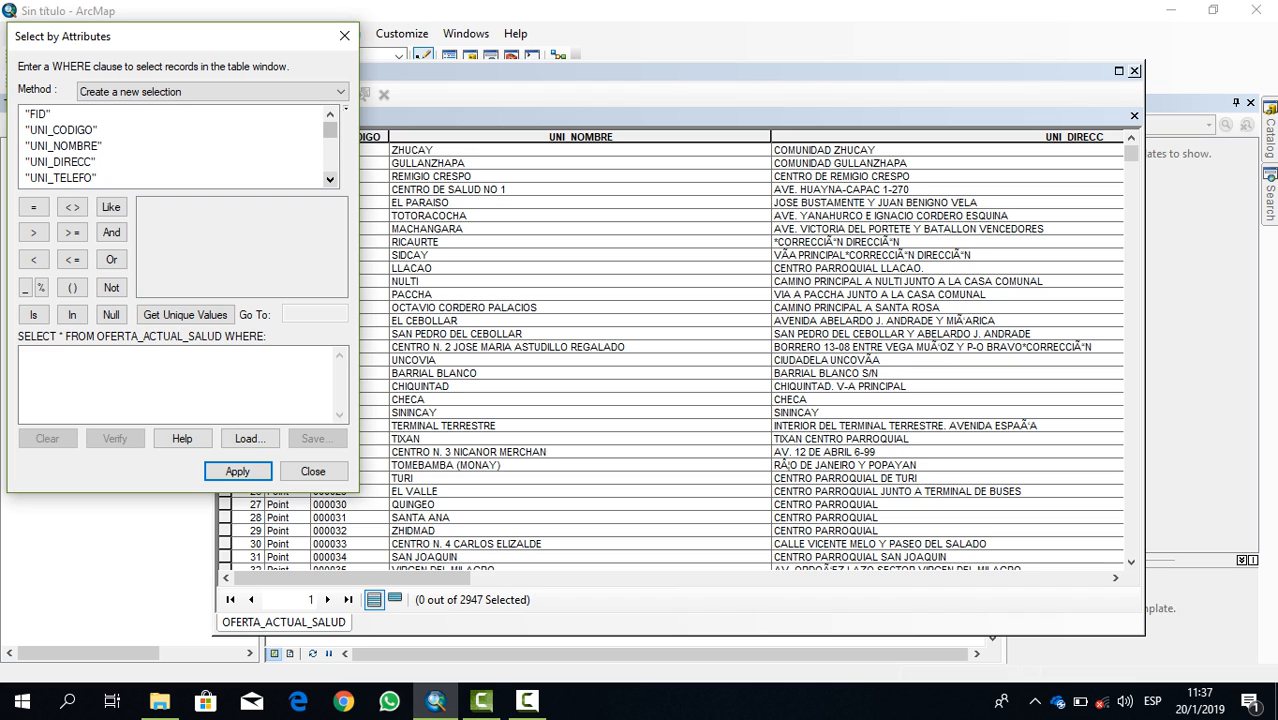
- Begin the WHERE clause with "CAN_DESCRI" = and list that field's unique values
scroll(329, 179, down, 4)
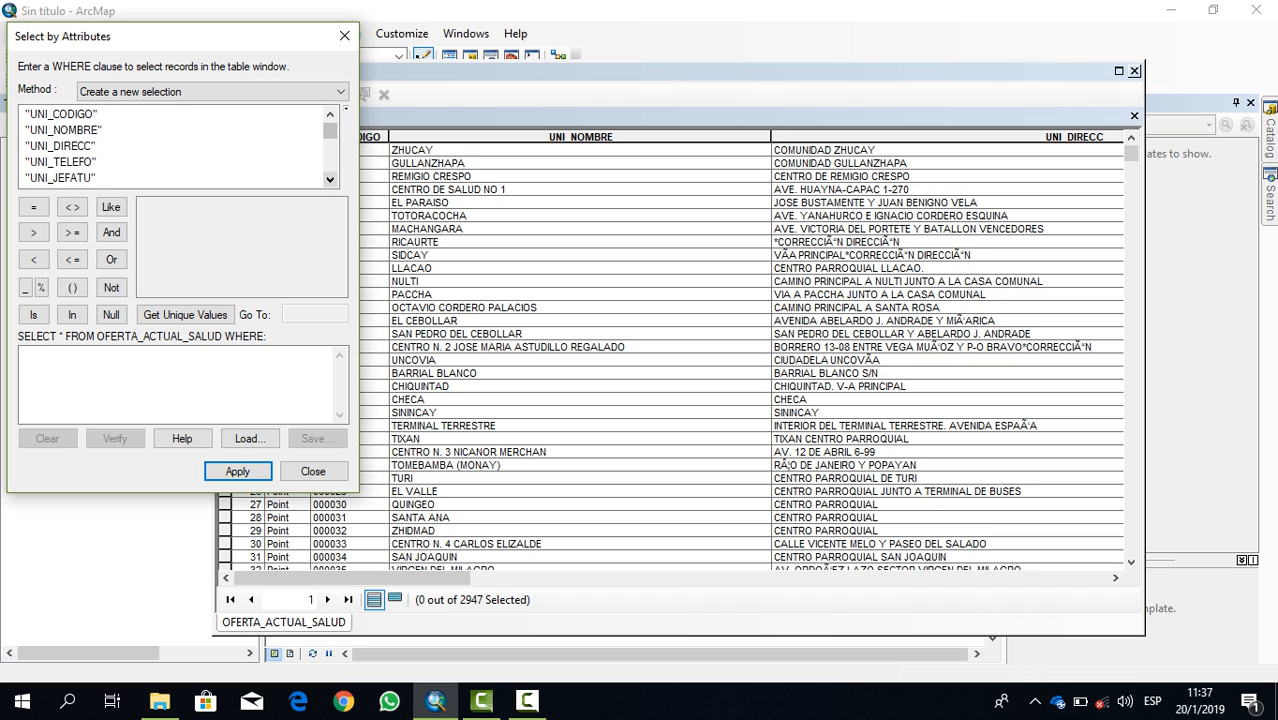
click(329, 179)
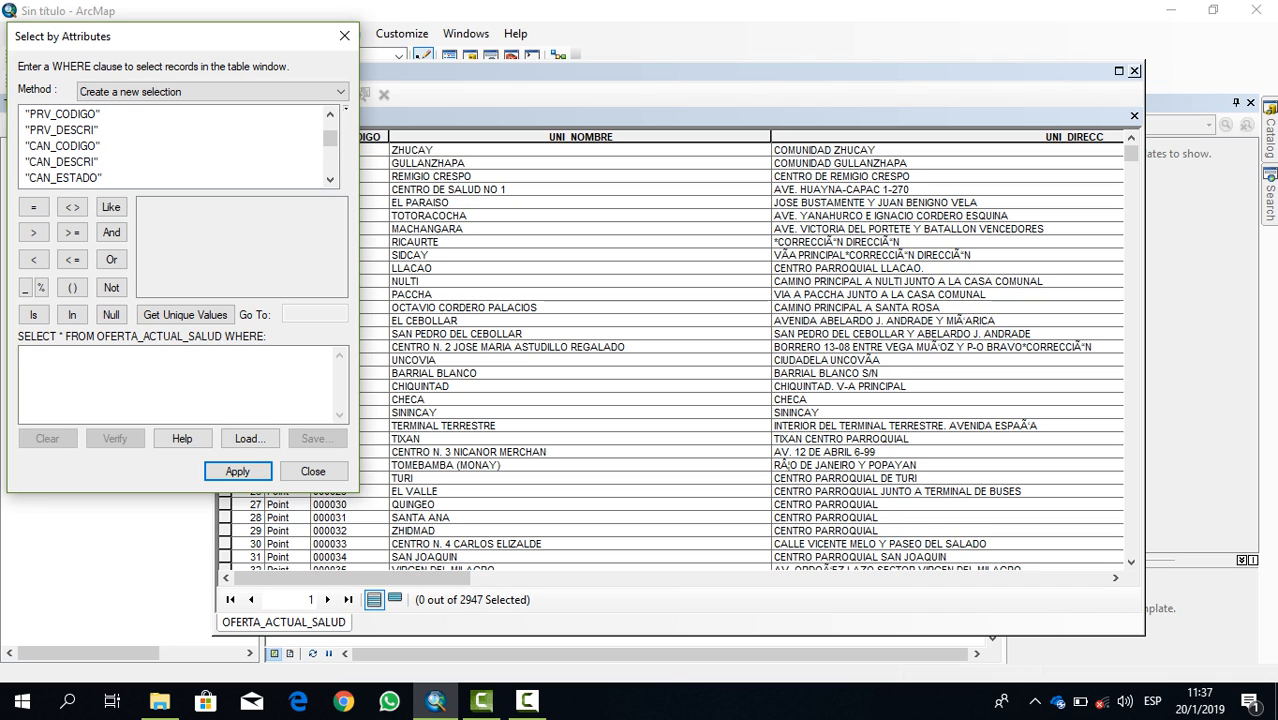
double_click(62, 161)
click(33, 207)
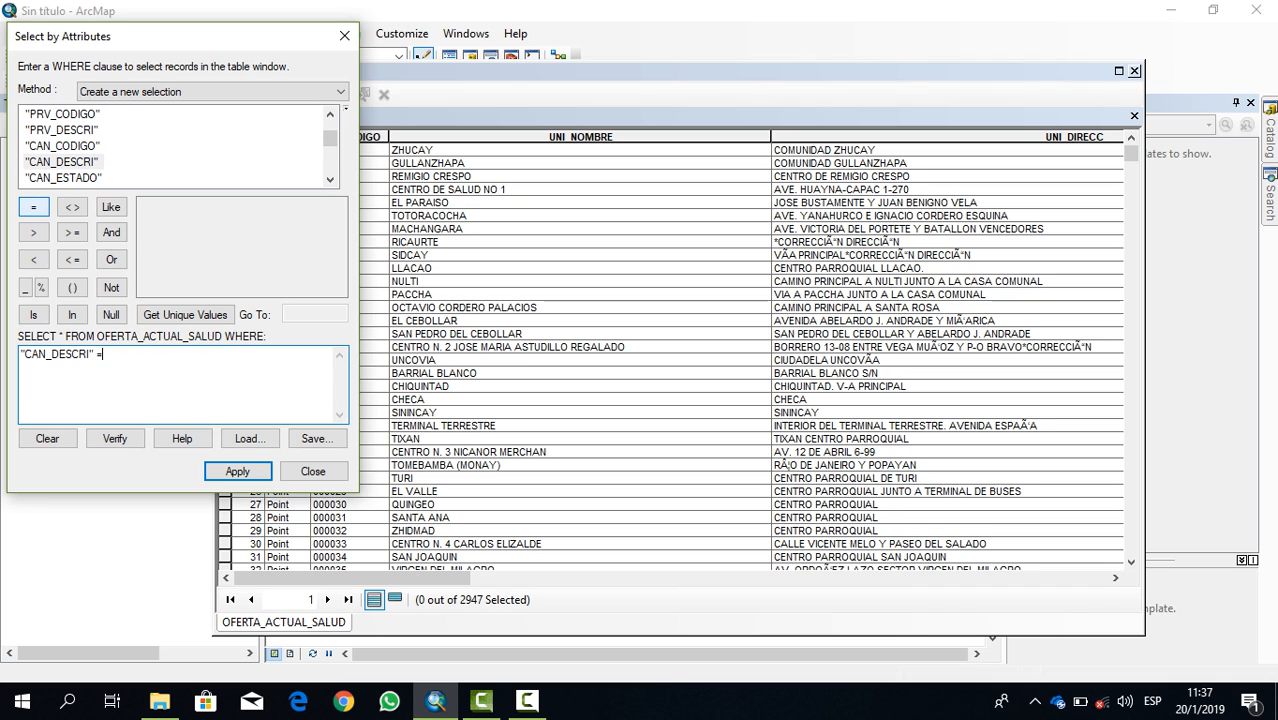
click(62, 161)
click(185, 314)
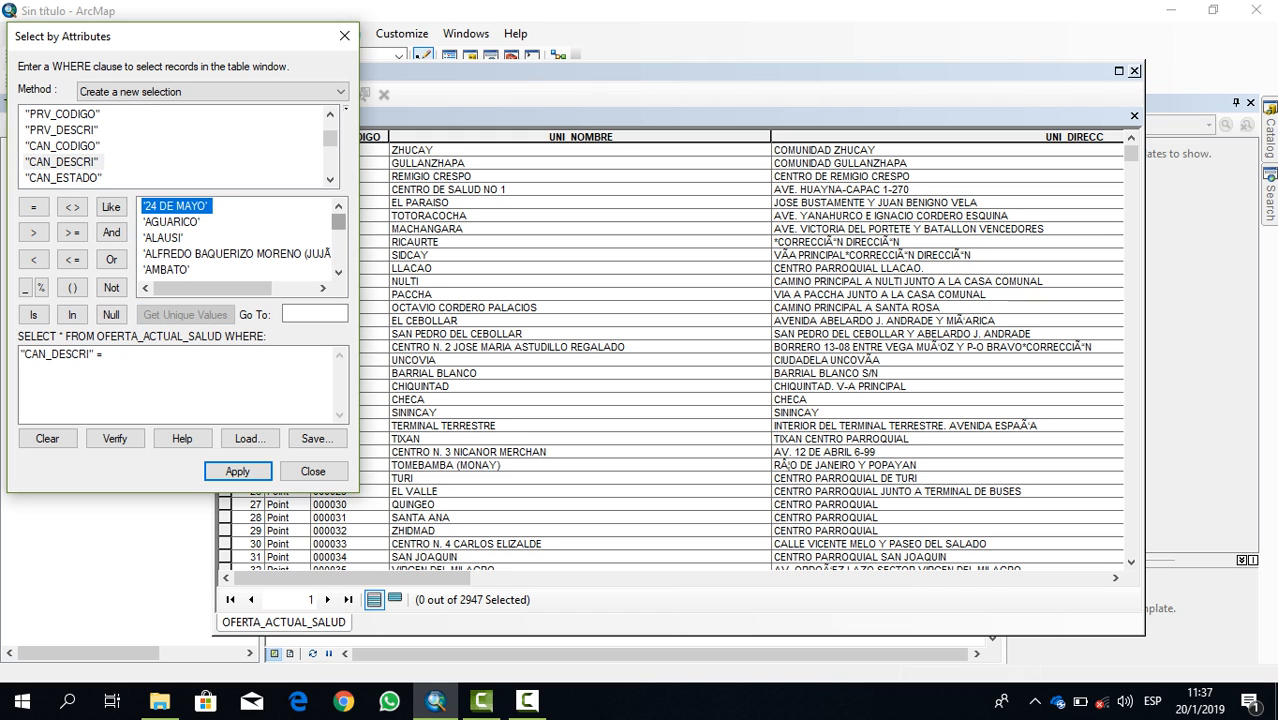
- Complete the WHERE clause with the value 'RIOBAMBA' and apply the selection
drag(338, 222, 338, 259)
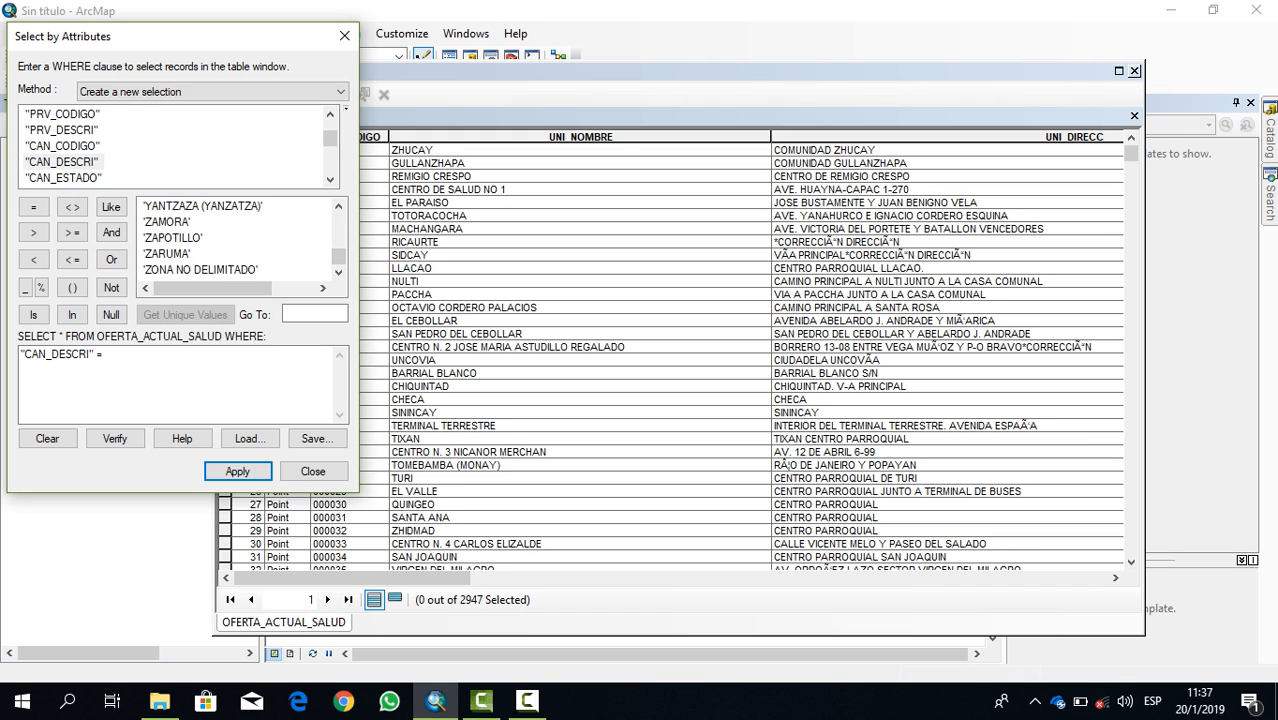
click(202, 206)
key(Up)
key(Up)
key(Up)
key(Up)
key(Up)
key(Up)
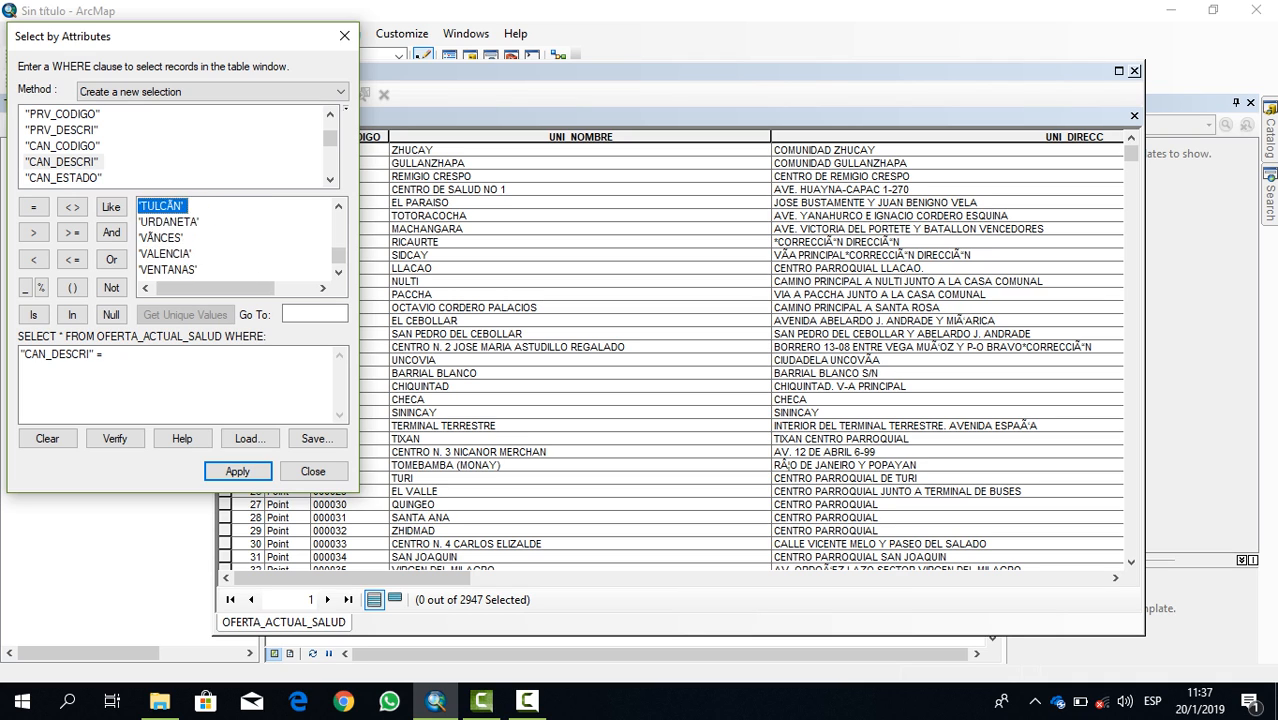
key(Up)
key(Up)
key(Up)
key(Up)
key(Up)
key(Up)
key(Up)
key(Up)
key(Up)
key(Up)
key(Up)
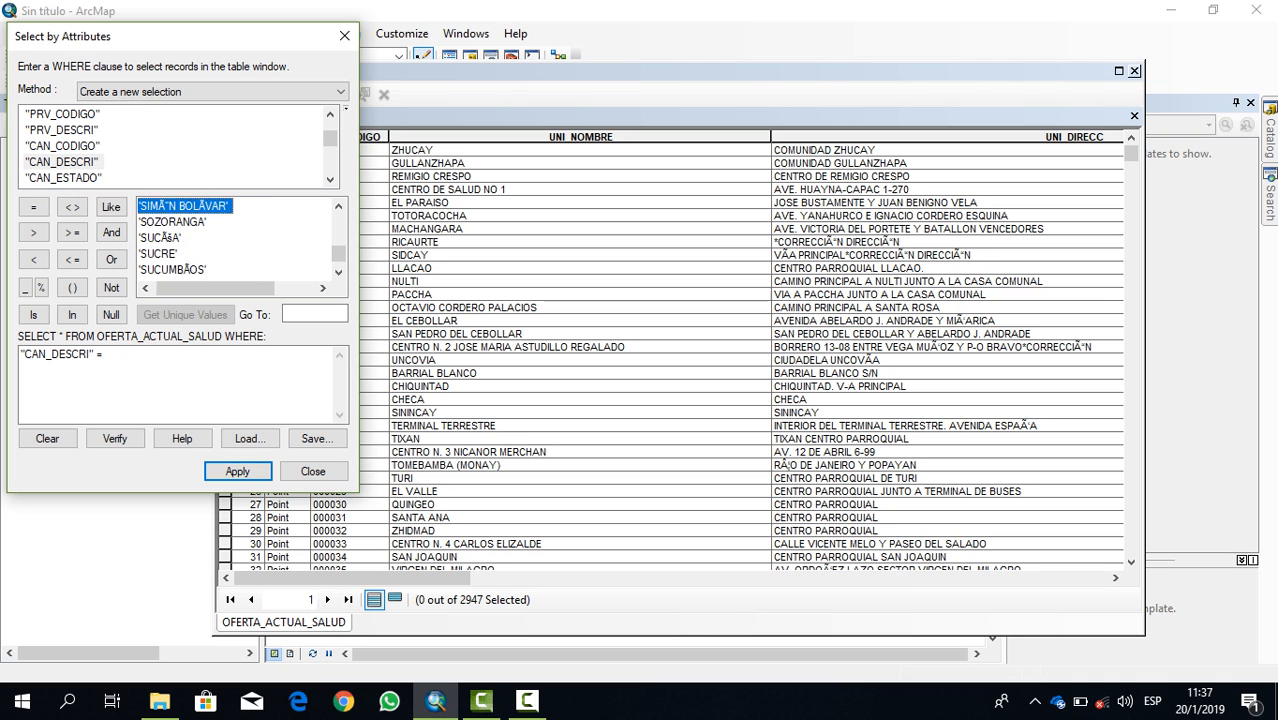
key(Up)
key(Up)
key(Up)
key(Up)
key(Up)
key(Up)
key(Up)
key(Up)
key(Up)
key(Up)
key(Up)
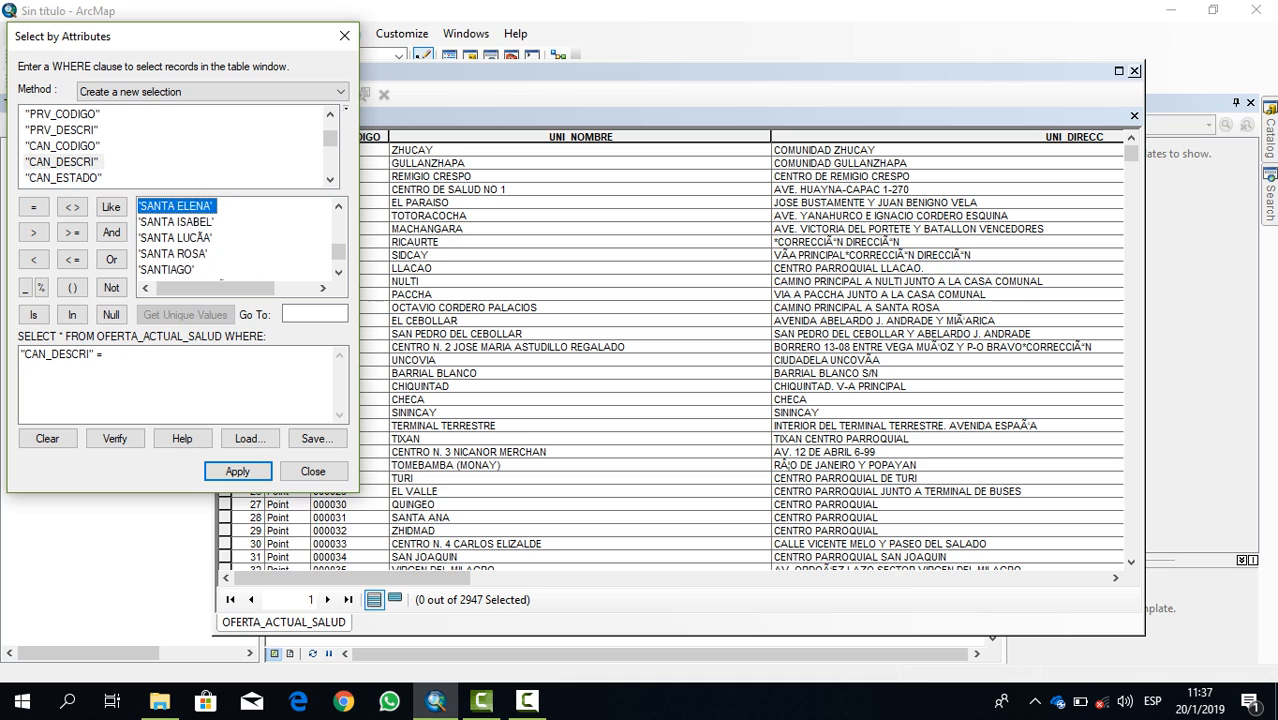
key(Up)
key(Up)
key(Up)
key(Up)
key(Up)
key(Up)
key(Up)
key(Up)
key(Up)
key(Up)
key(Up)
key(Up)
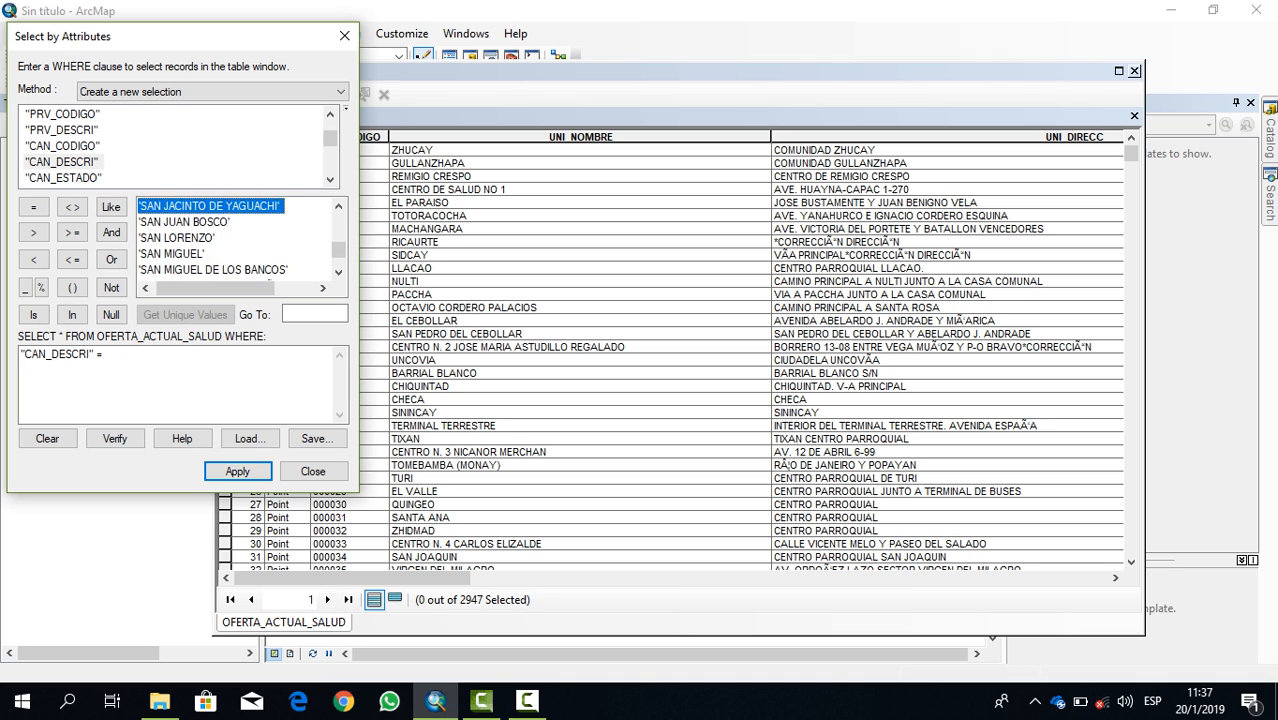
key(Up)
key(Up)
key(Up)
key(Up)
key(Up)
key(Up)
key(Up)
key(Up)
key(Up)
key(Up)
key(Up)
key(Up)
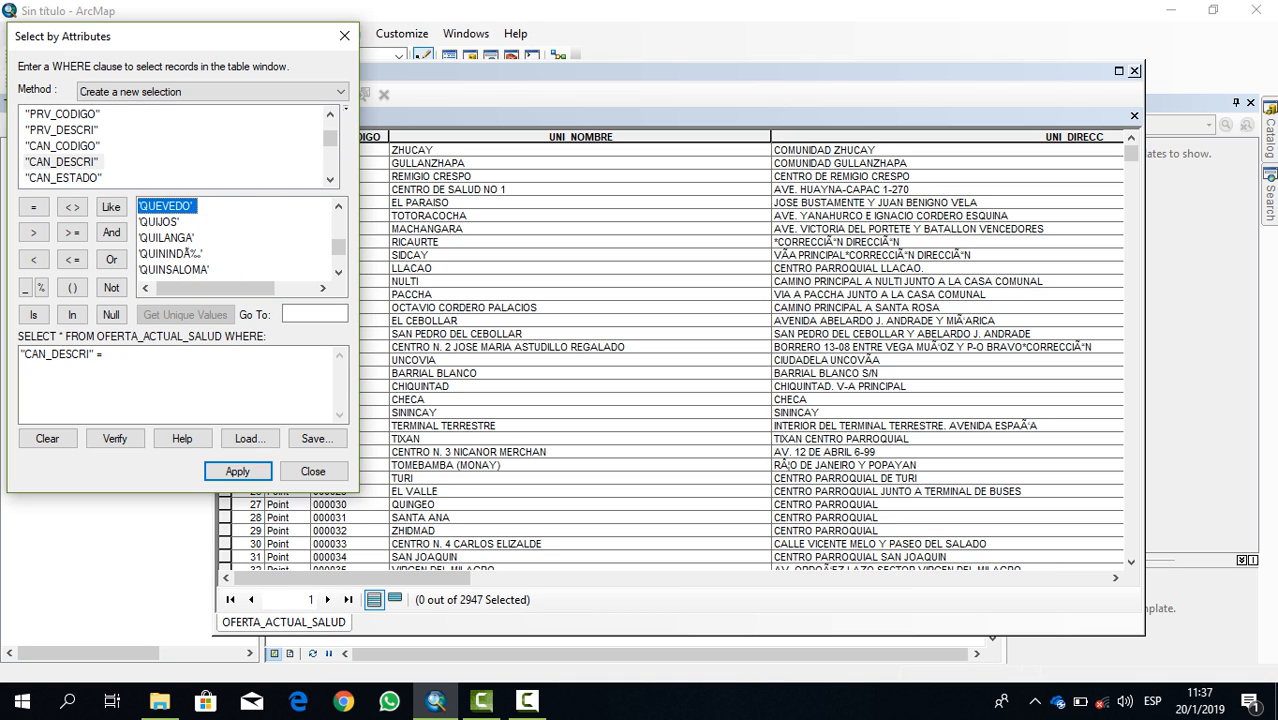
key(Down)
key(Down)
key(Down)
key(Down)
key(Down)
key(Down)
key(Down)
key(Down)
key(Down)
key(Down)
key(Down)
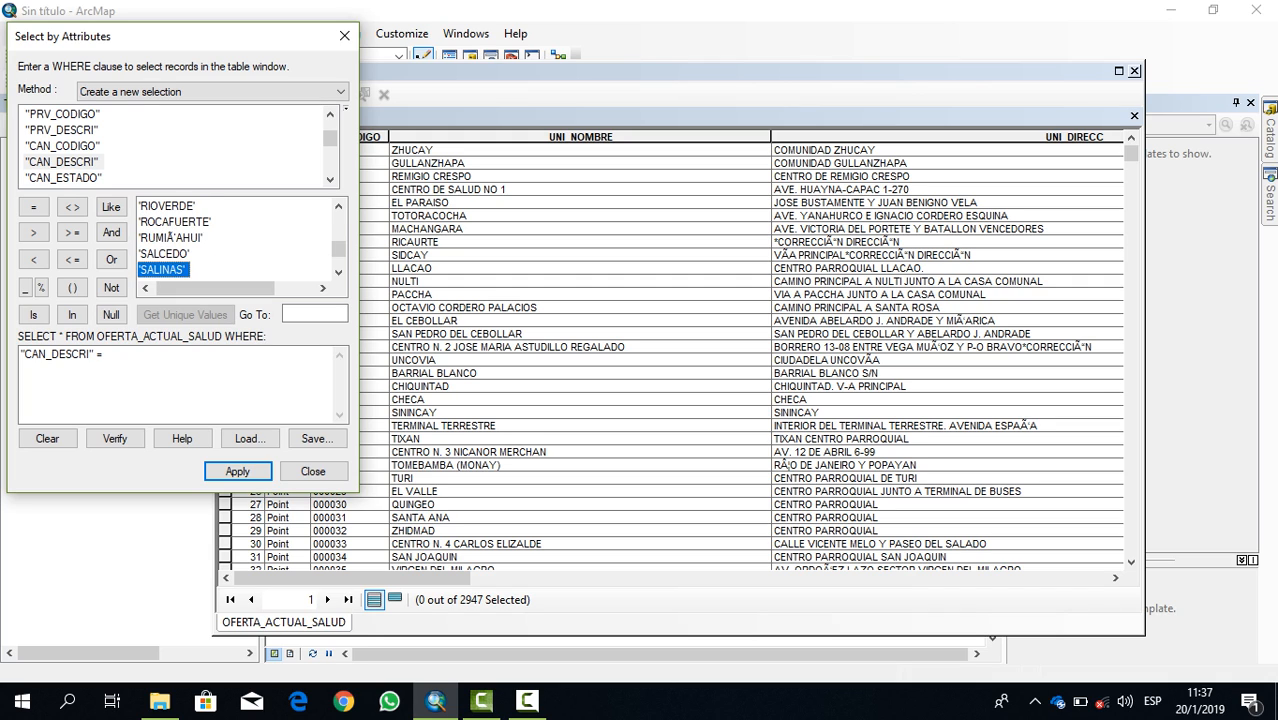
key(Up)
key(Up)
key(Up)
key(Up)
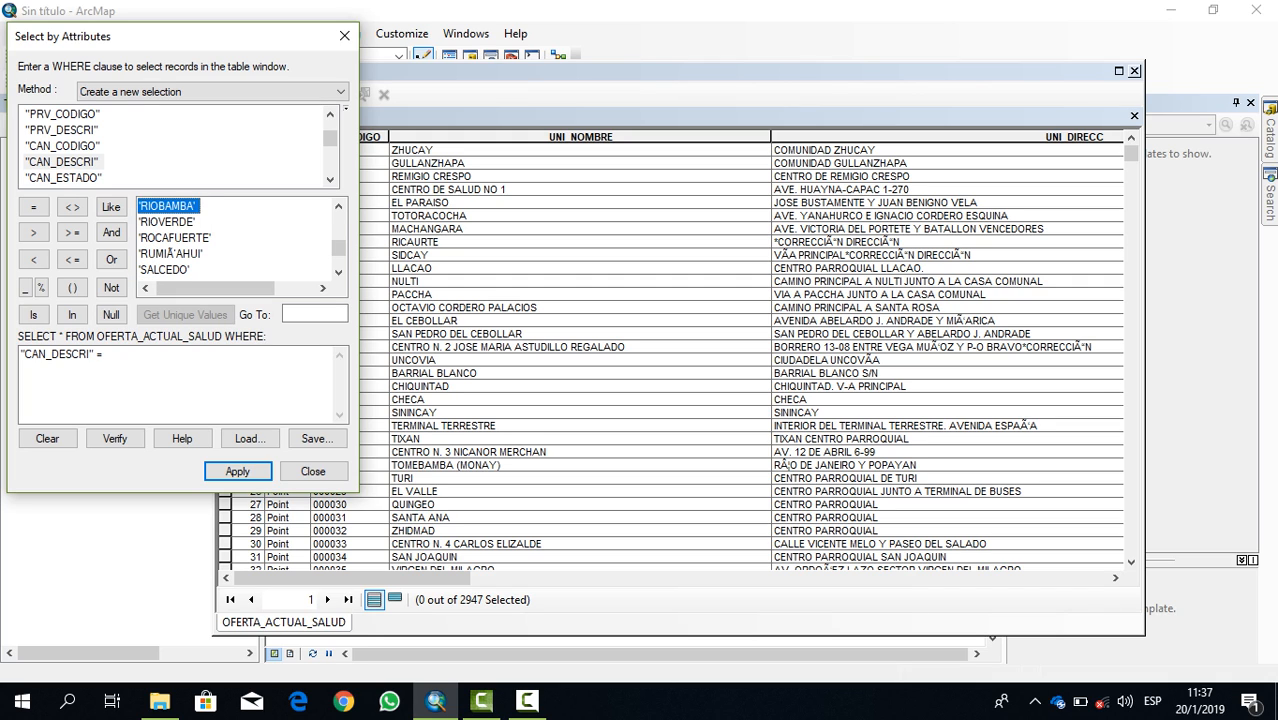
double_click(167, 206)
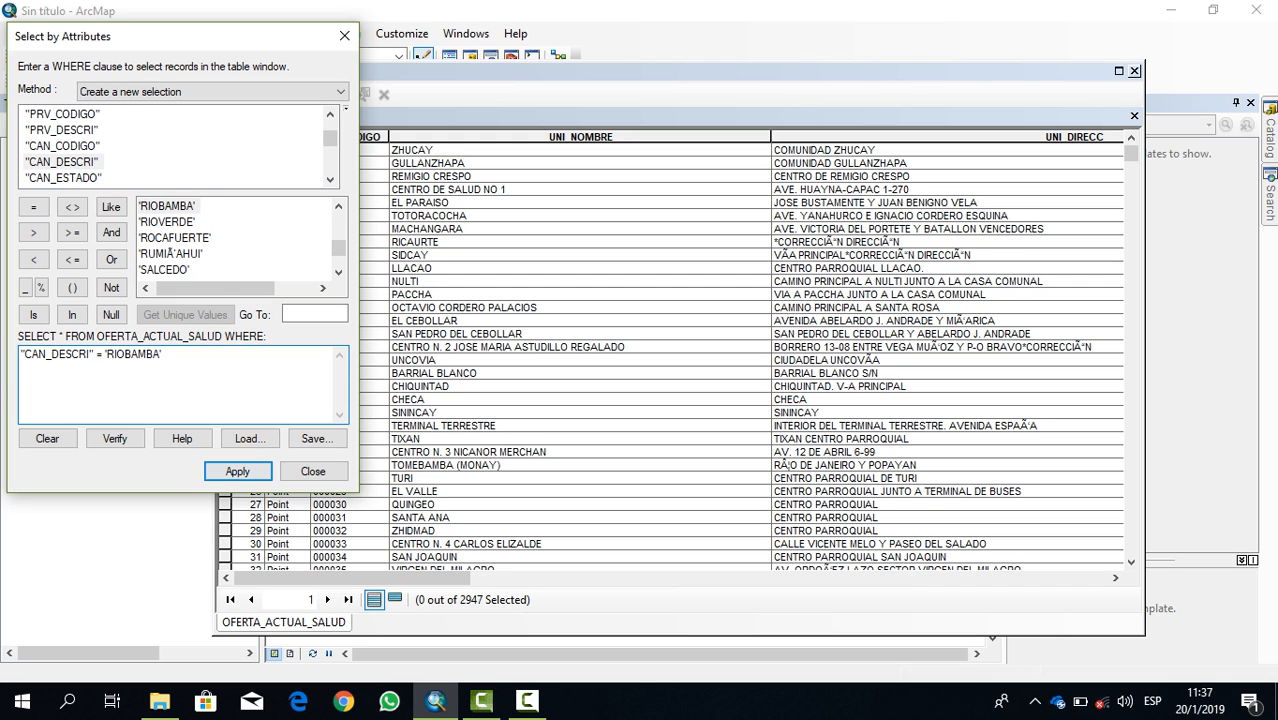
key(Return)
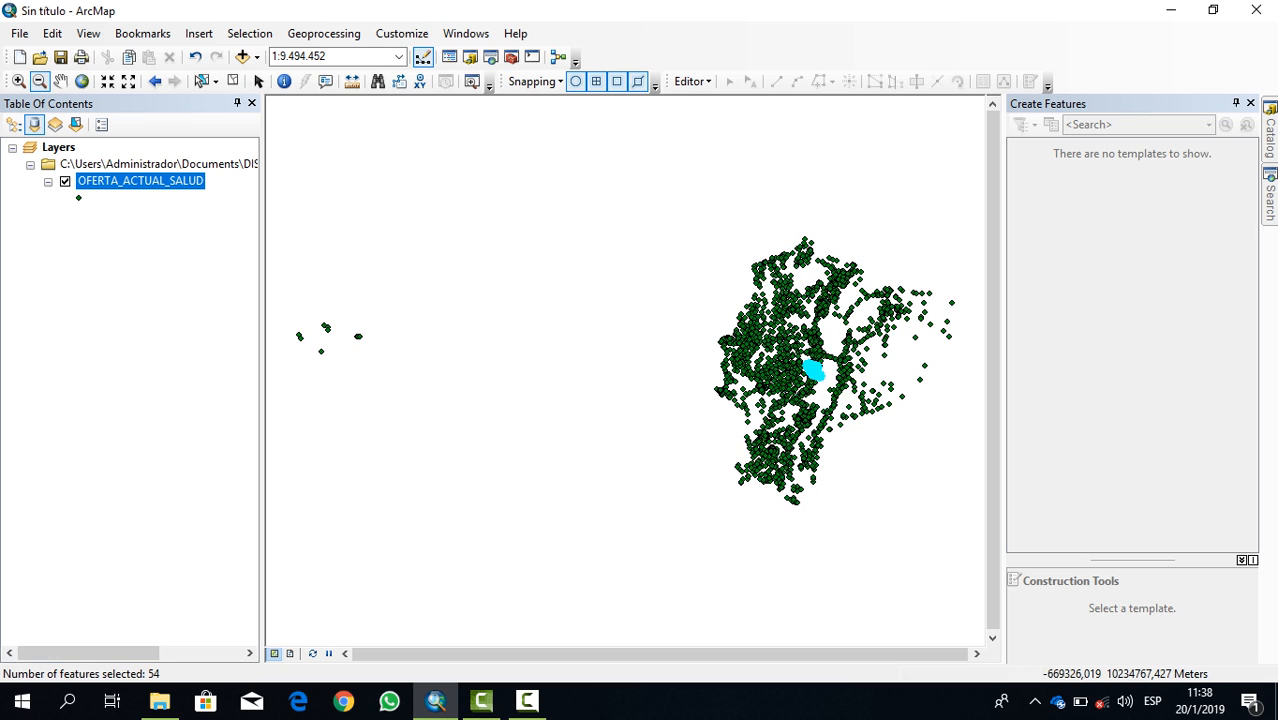
- Start exporting the selected features of OFERTA_ACTUAL_SALUD, choosing the DISTANCIA folder as the output location
right_click(113, 182)
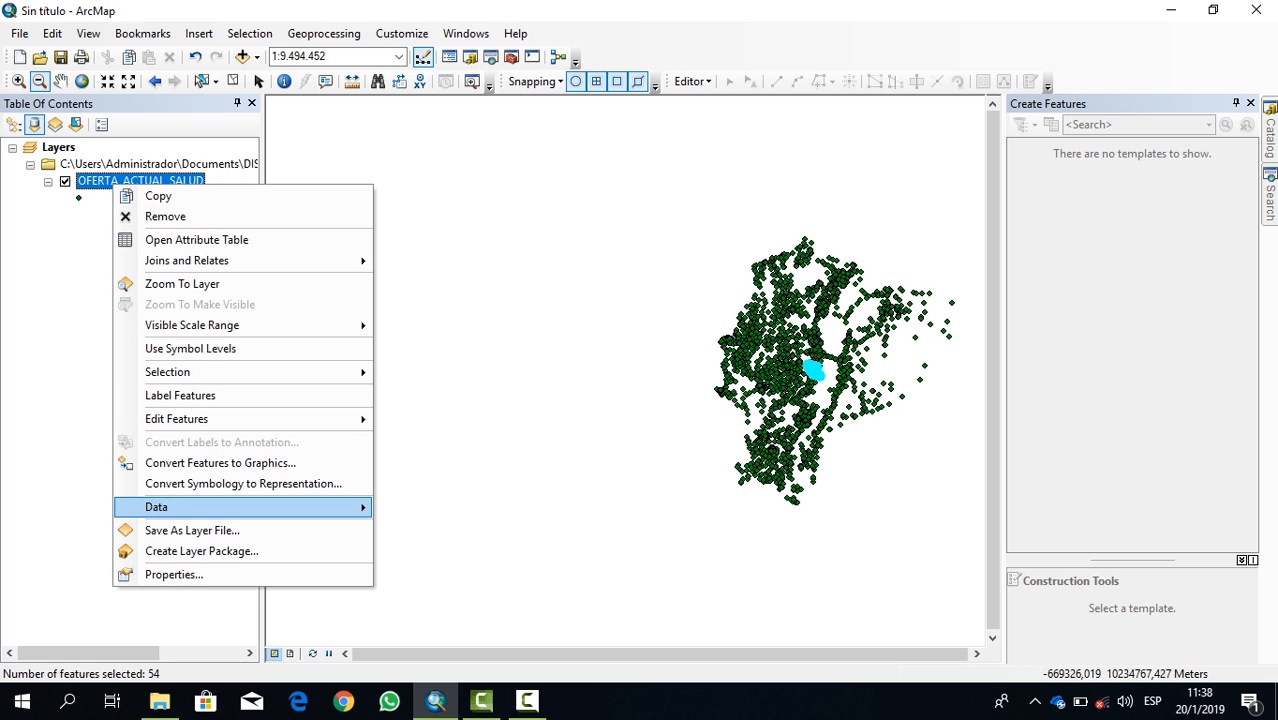
mouse_move(250, 507)
click(437, 529)
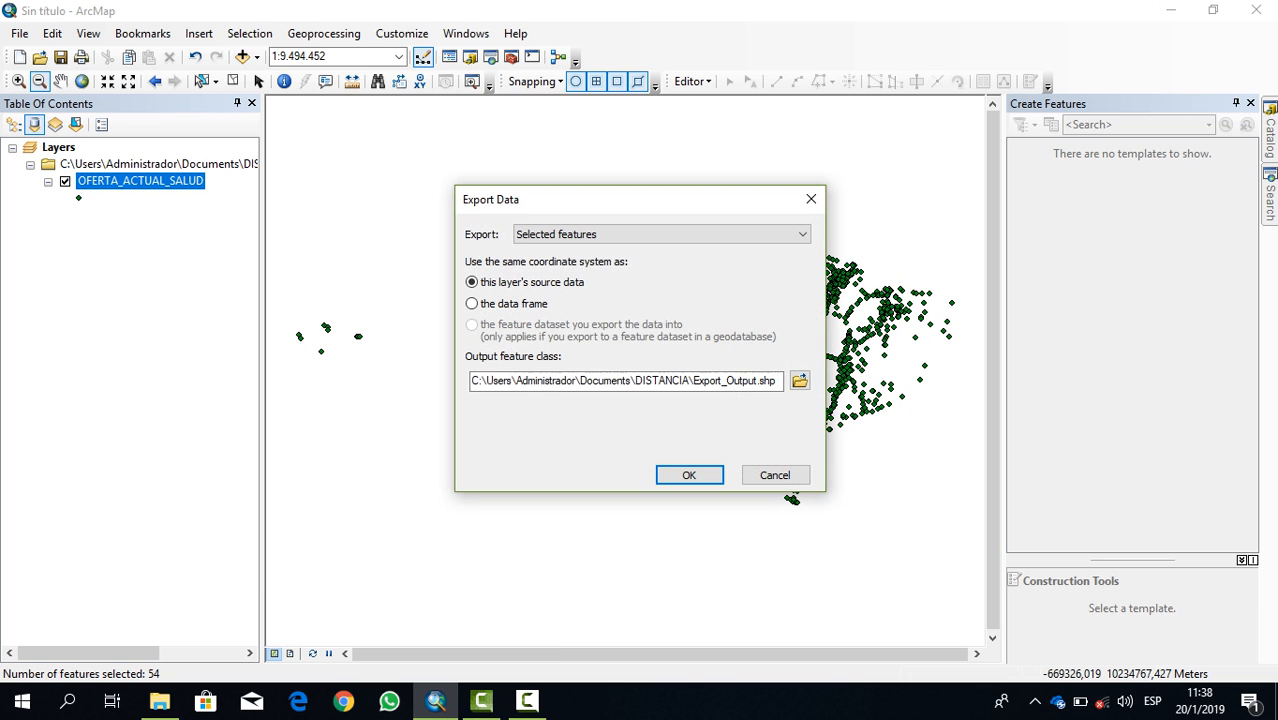
click(799, 380)
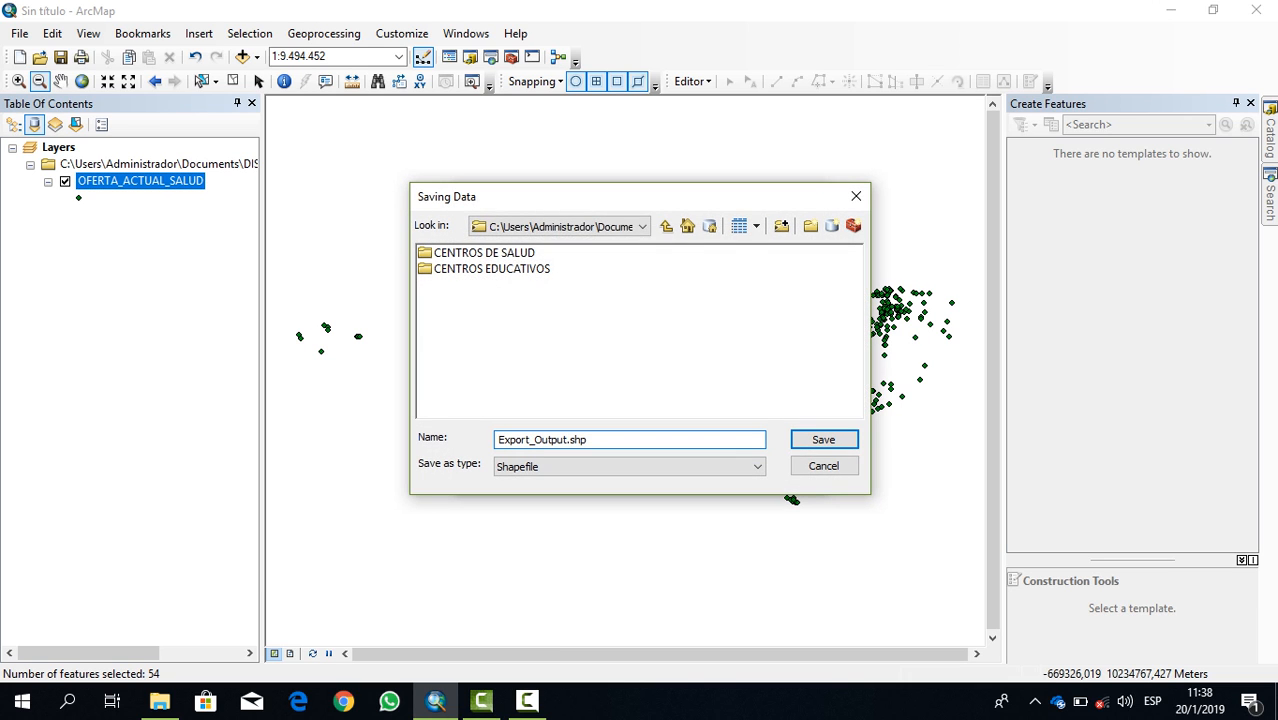
click(642, 226)
click(610, 275)
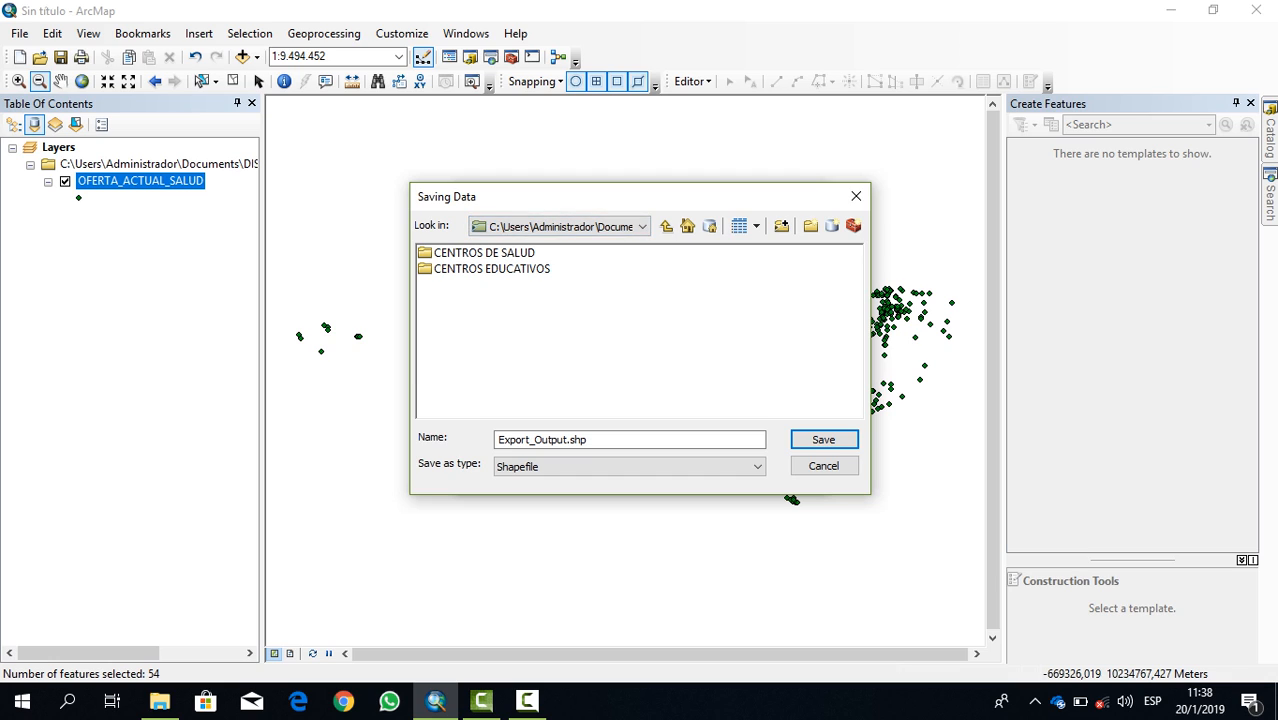
- Export the selection as a shapefile named CentrosSaludRiobamba and add it to the map as a layer
drag(594, 440, 497, 440)
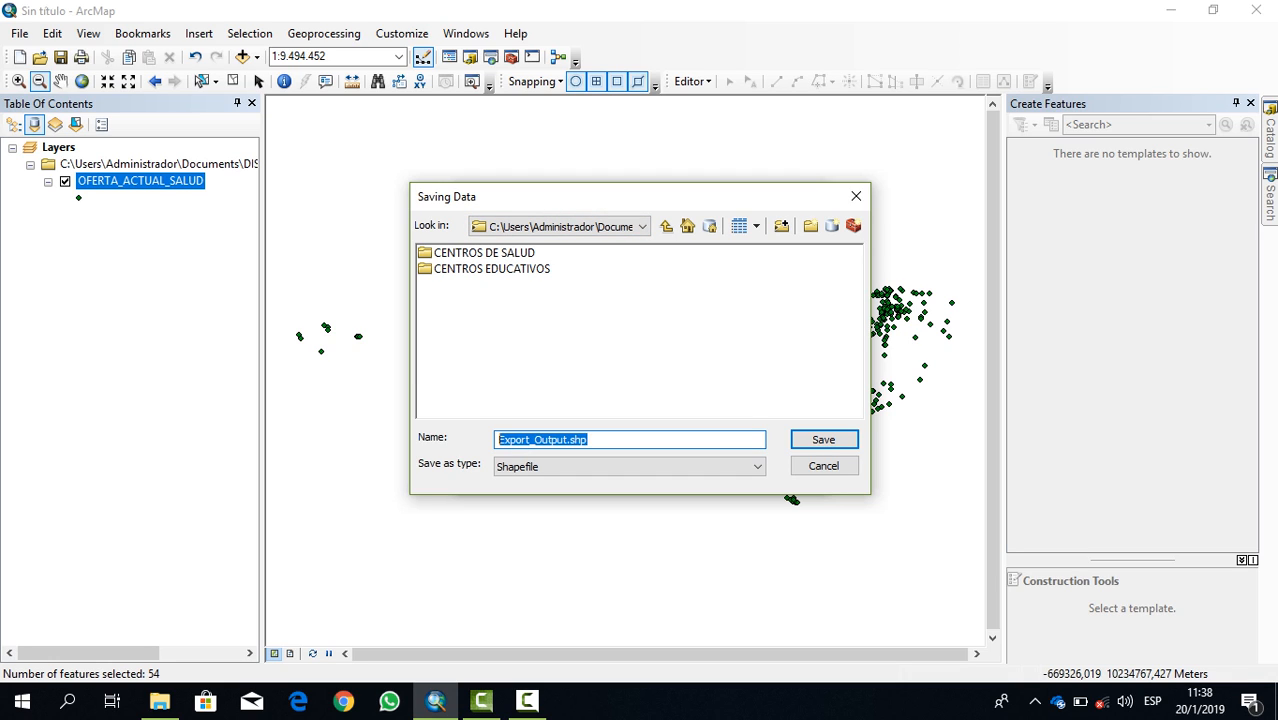
text(centros)
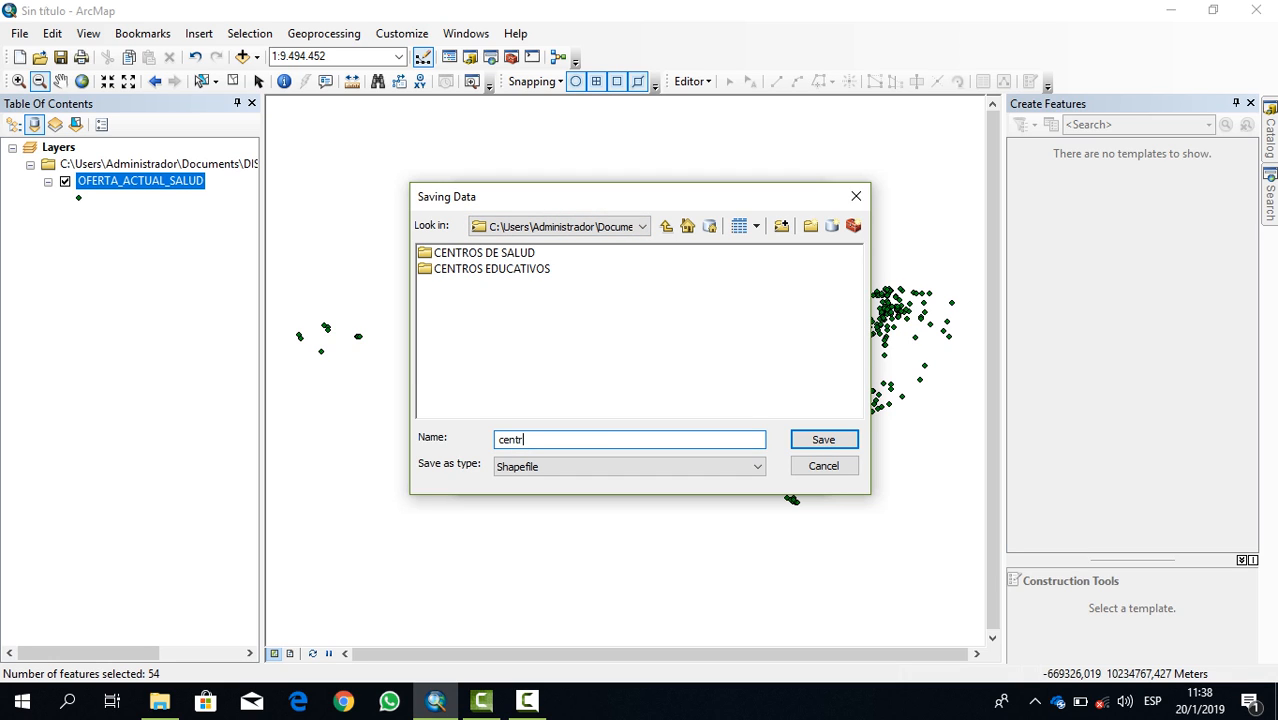
key(BackSpace)
key(BackSpace)
key(BackSpace)
key(BackSpace)
key(BackSpace)
key(BackSpace)
key(BackSpace)
text(CentrosSaludRioba,ba)
key(BackSpace)
key(BackSpace)
key(BackSpace)
key(BackSpace)
text(amba)
key(Tab)
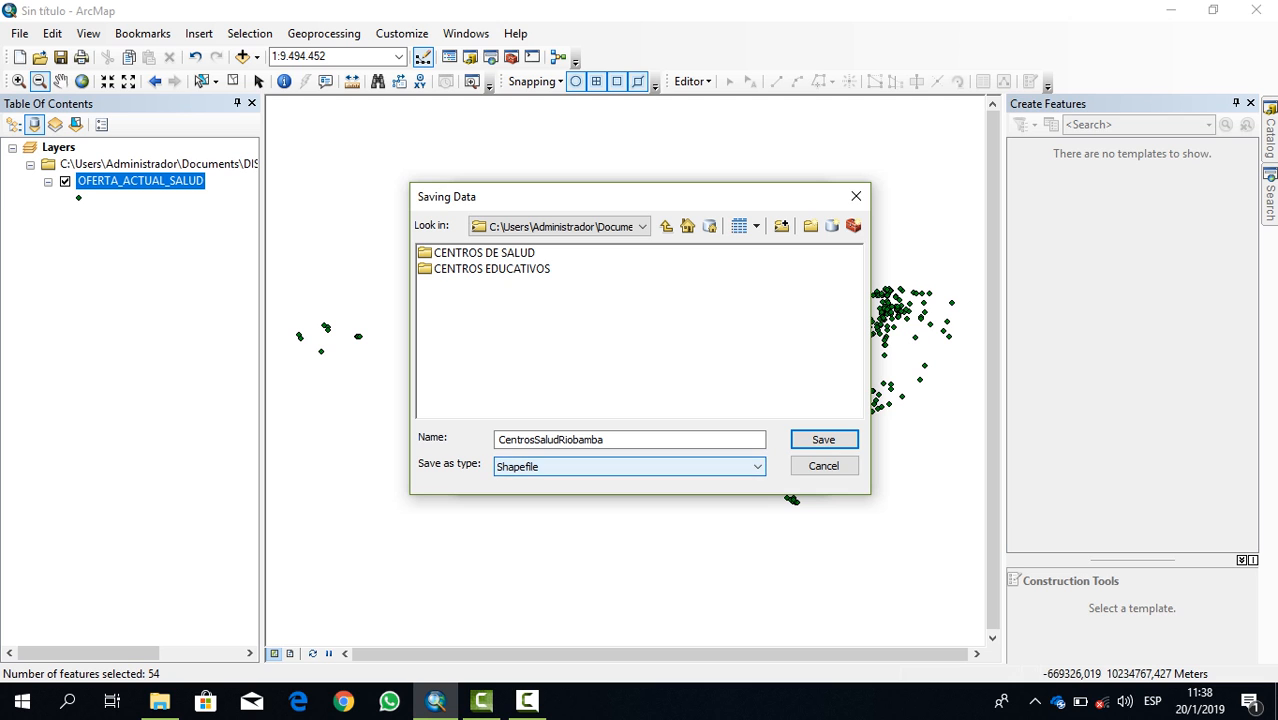
key(Return)
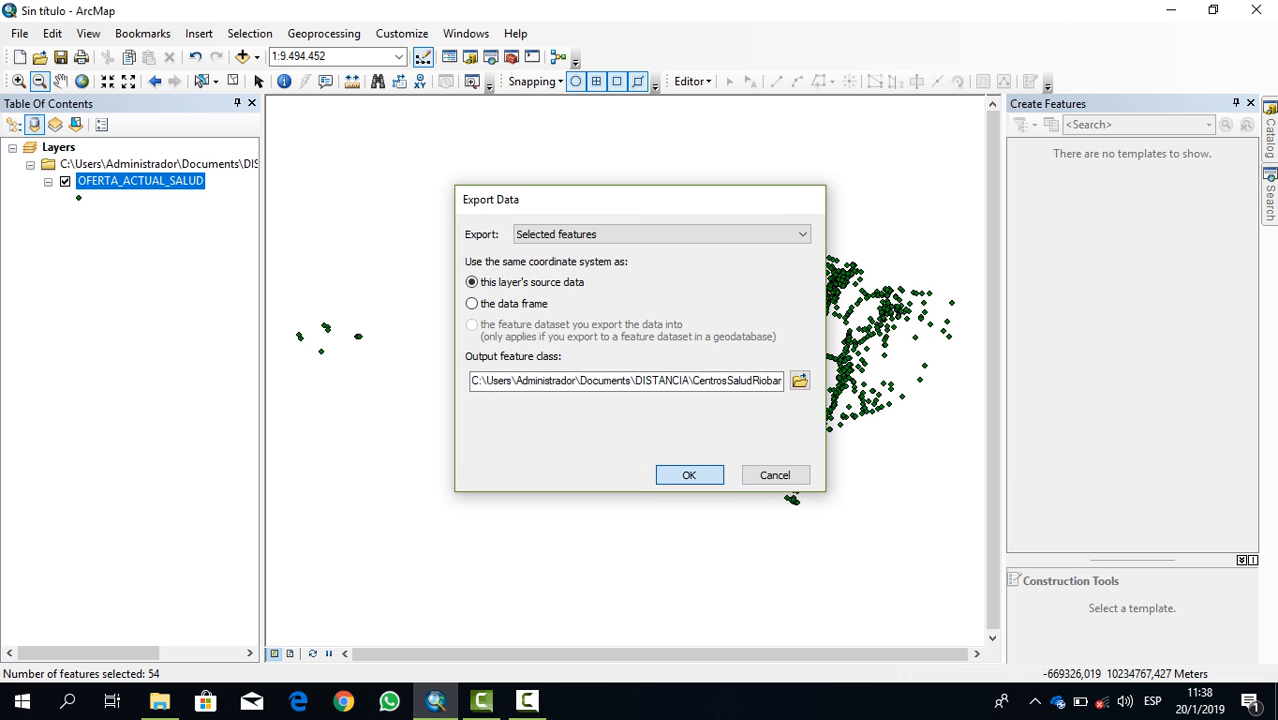
click(688, 474)
click(700, 416)
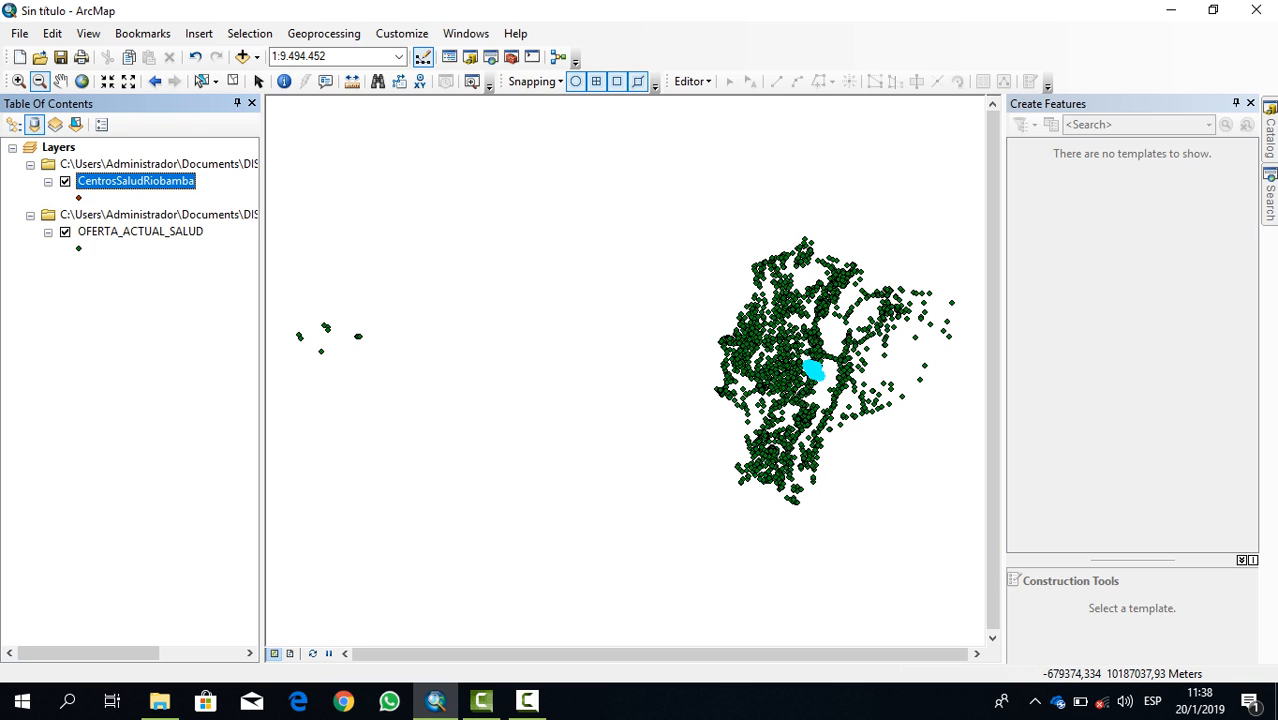
- Hide the OFERTA_ACTUAL_SALUD layer and remove it from the map
click(65, 231)
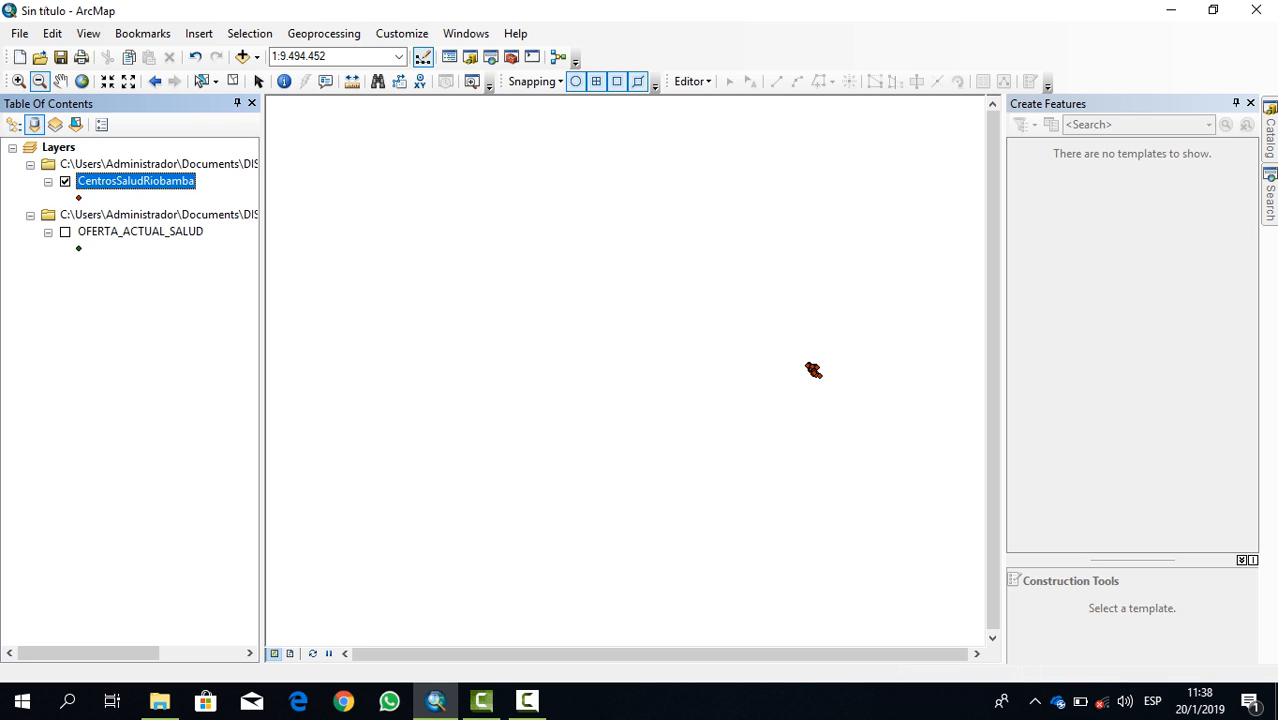
click(18, 81)
drag(779, 345, 870, 417)
drag(461, 213, 627, 366)
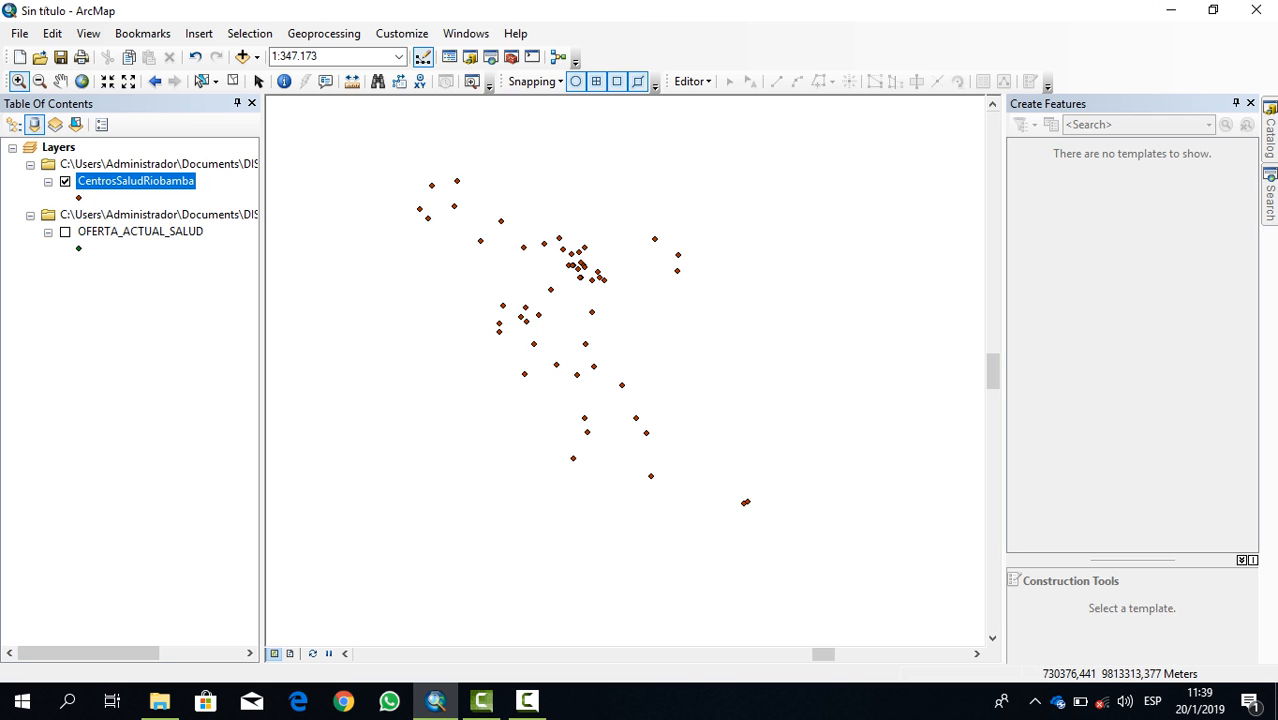
right_click(150, 231)
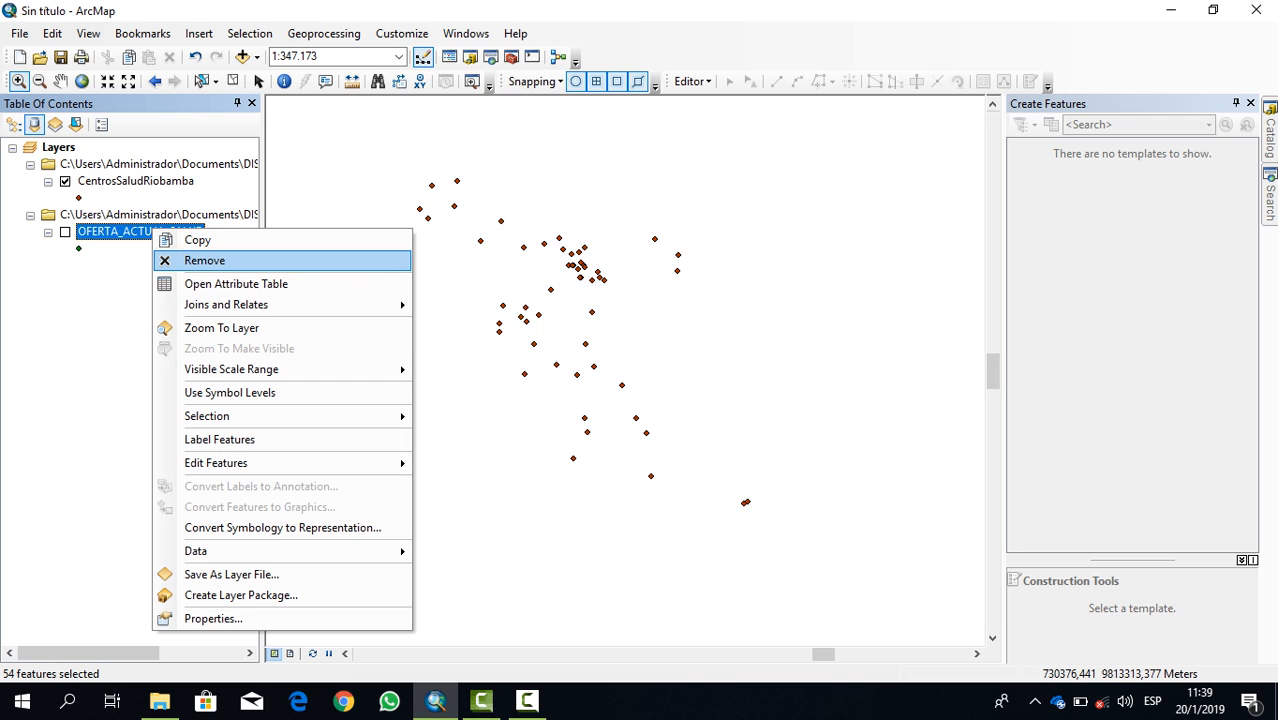
click(205, 260)
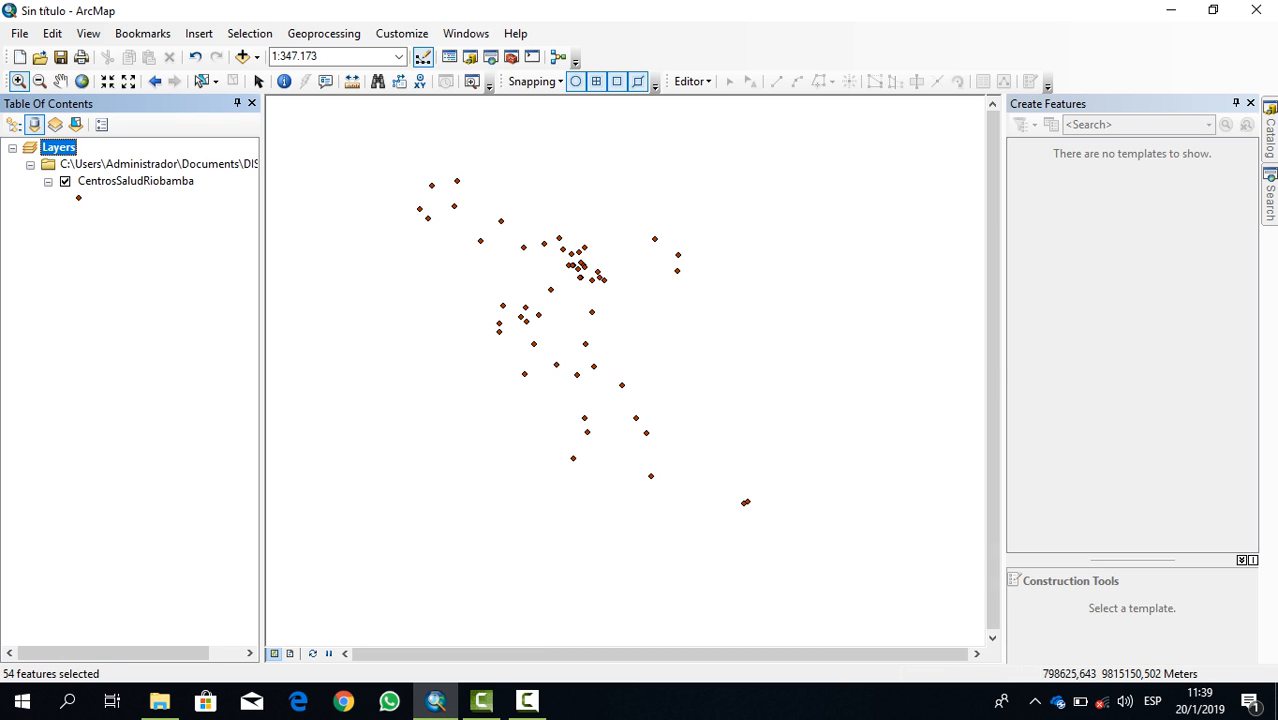
- Add the ESTABLECIMIENTOS_EDUCATIVOS_2014 shapefile from the CENTROS EDUCATIVOS folder to the map, dismissing the coordinate system warning
click(1270, 137)
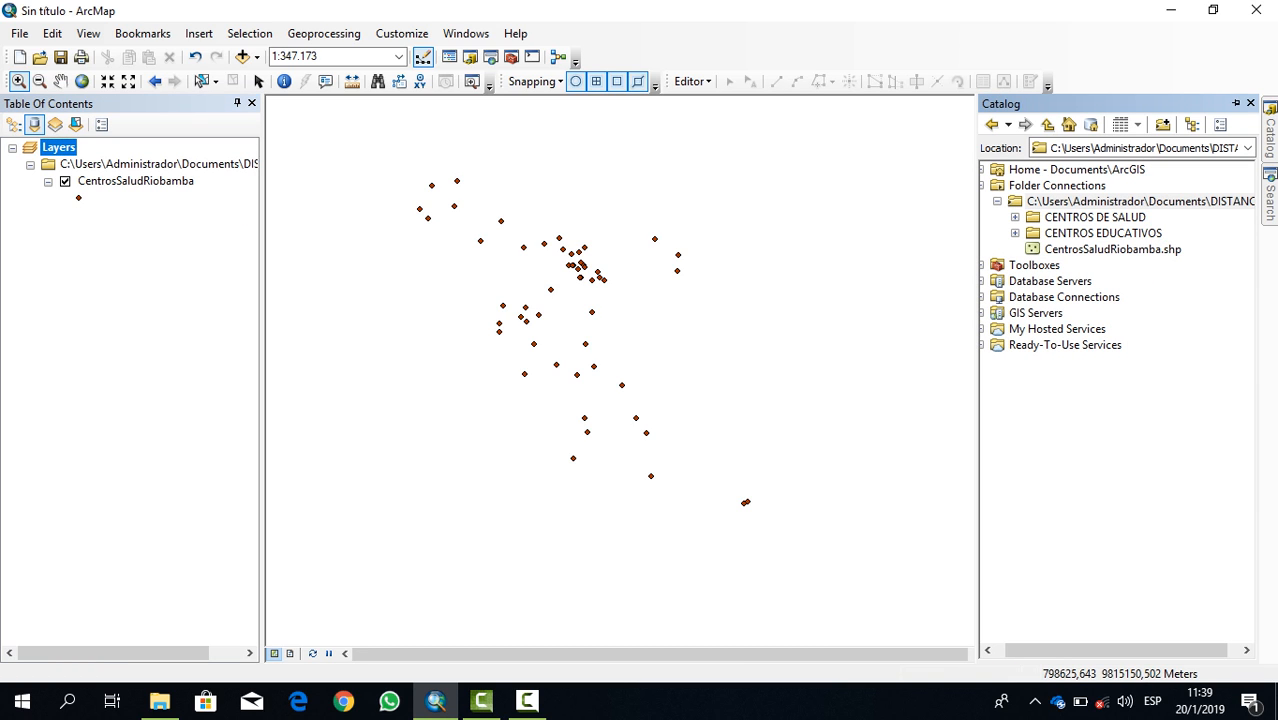
click(1112, 249)
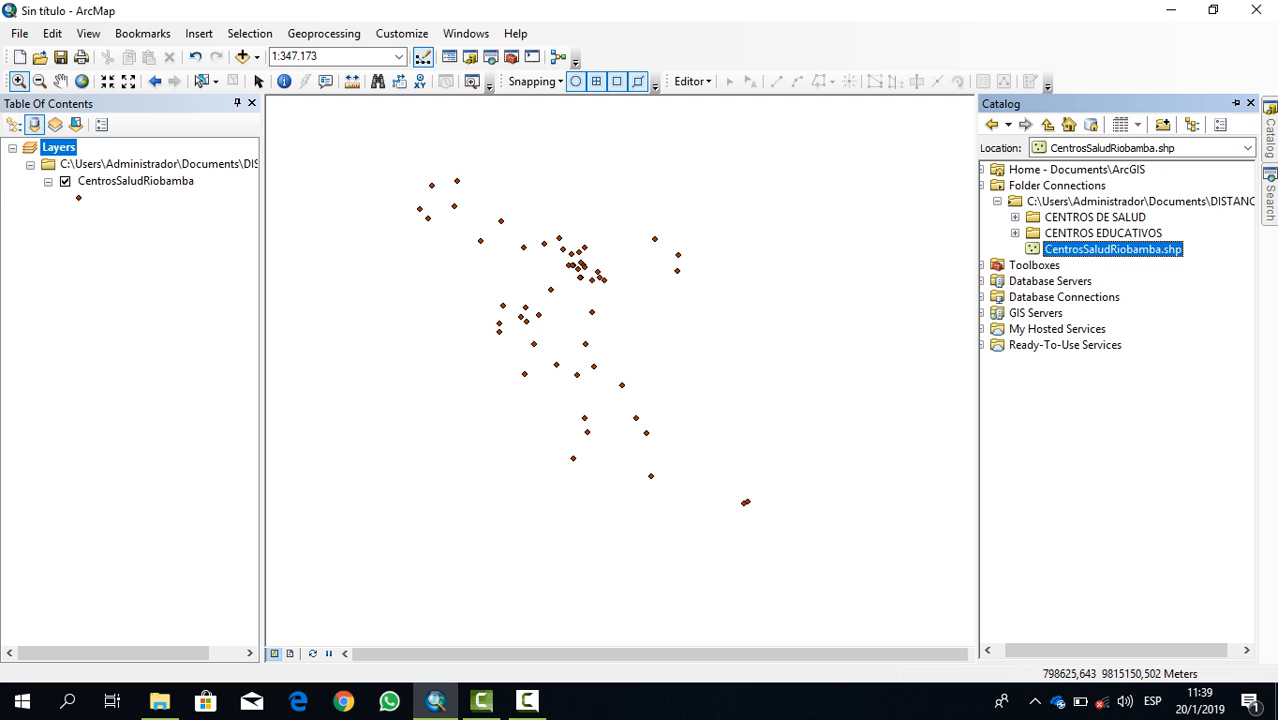
click(1015, 233)
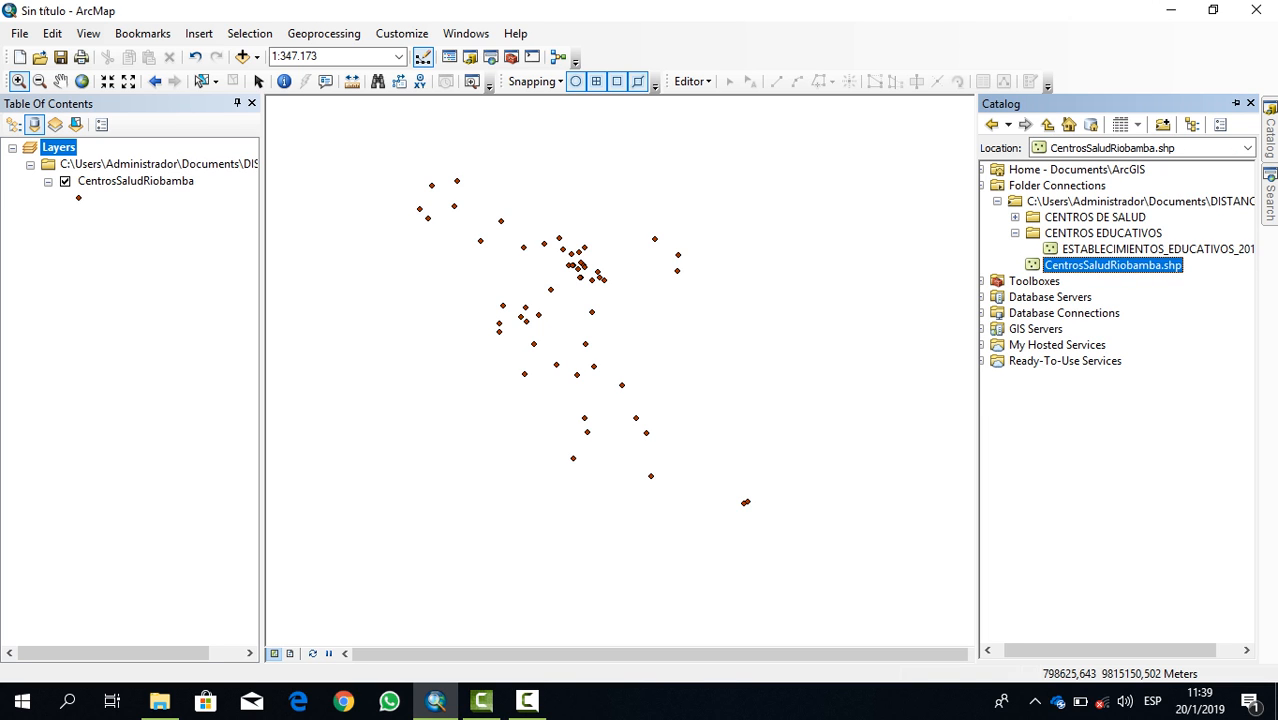
drag(1130, 249, 150, 208)
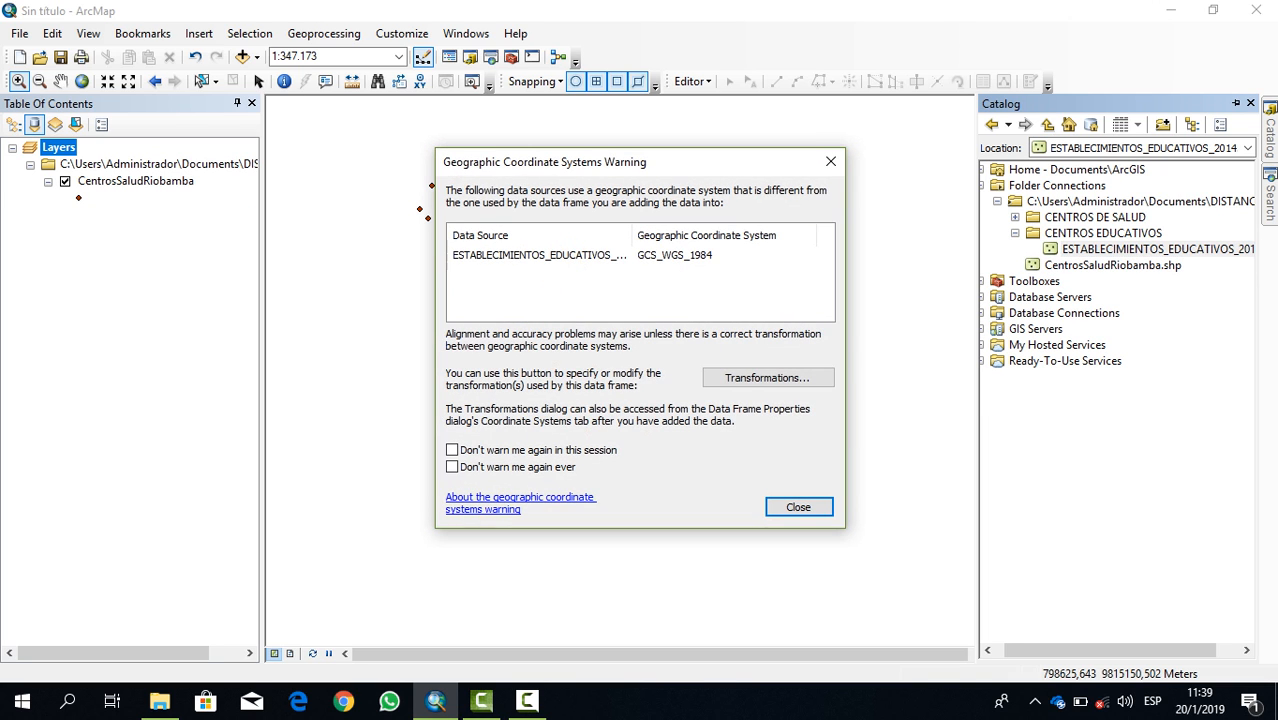
click(798, 507)
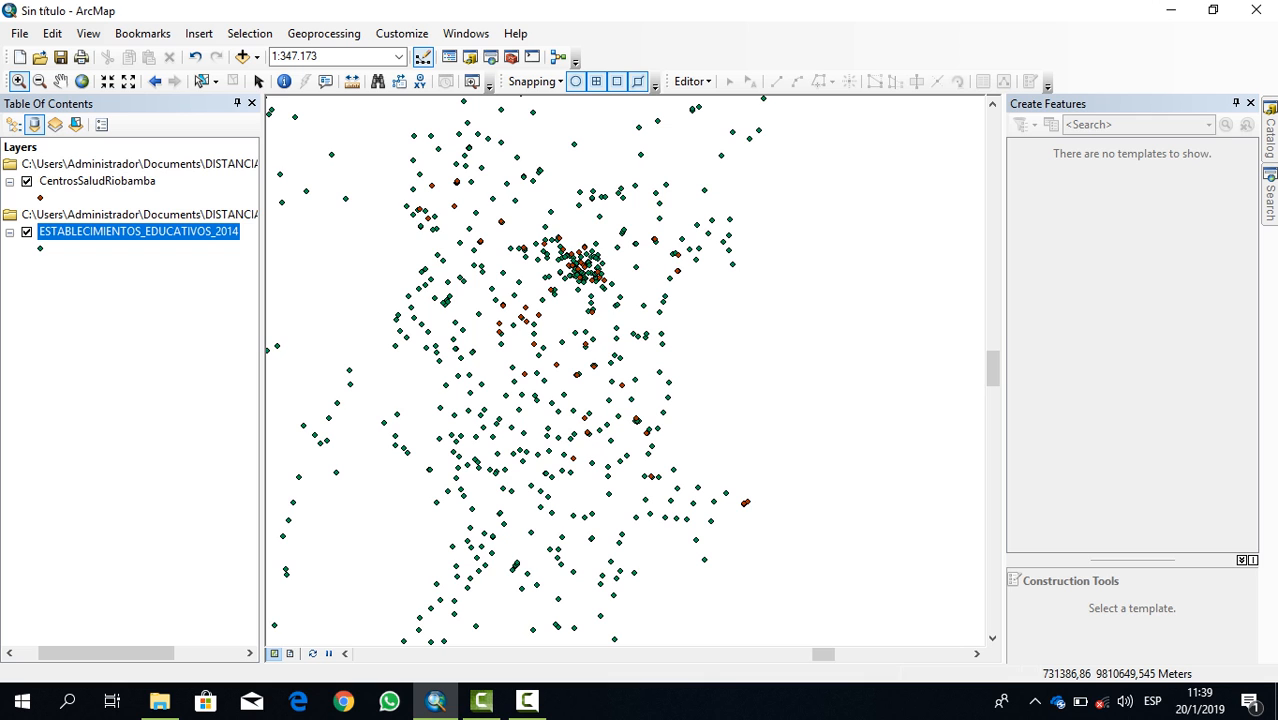
- Start a Select By Attributes query on the ESTABLECIMIENTOS_EDUCATIVOS_2014 attribute table, beginning the WHERE clause with "PARROQUIA" =
right_click(155, 233)
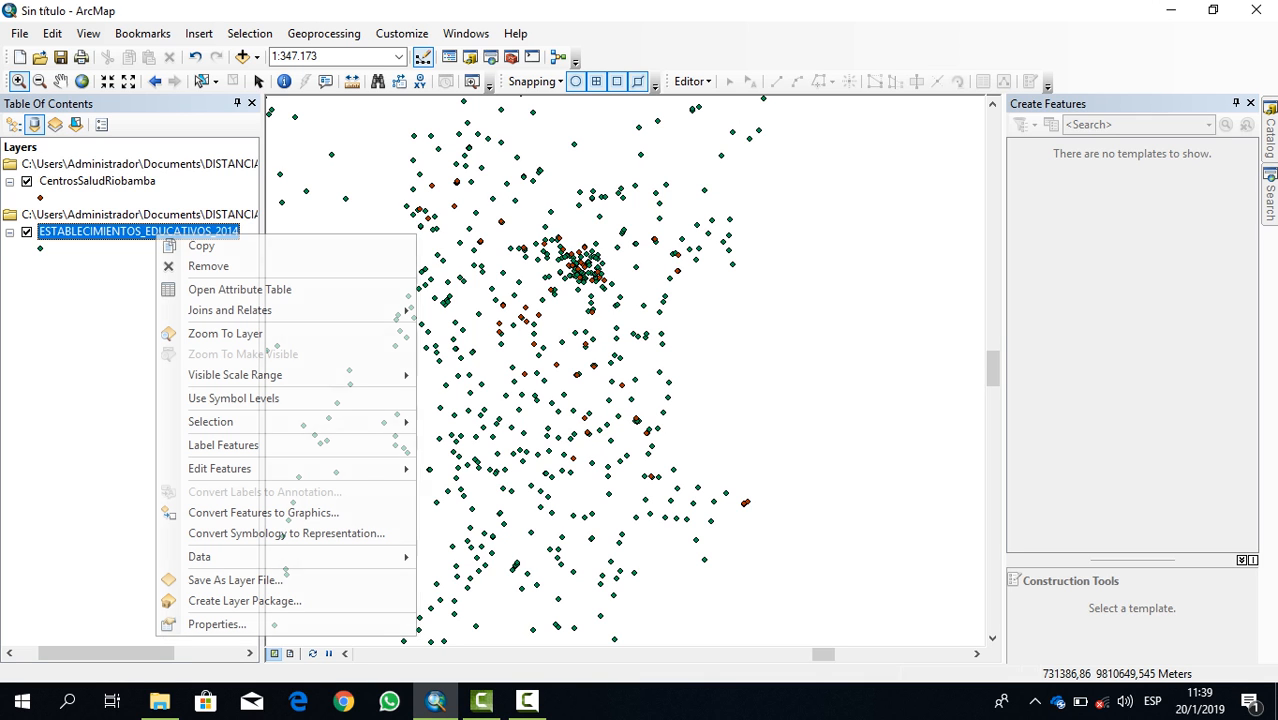
click(239, 289)
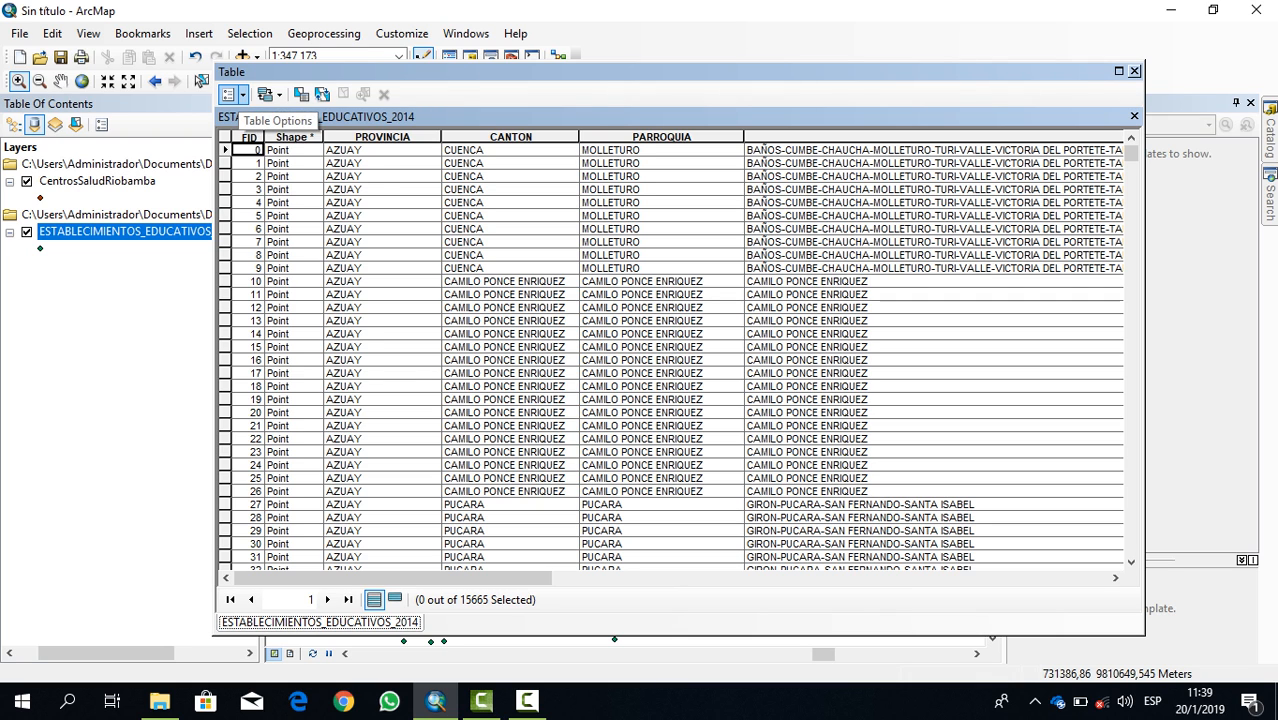
click(233, 94)
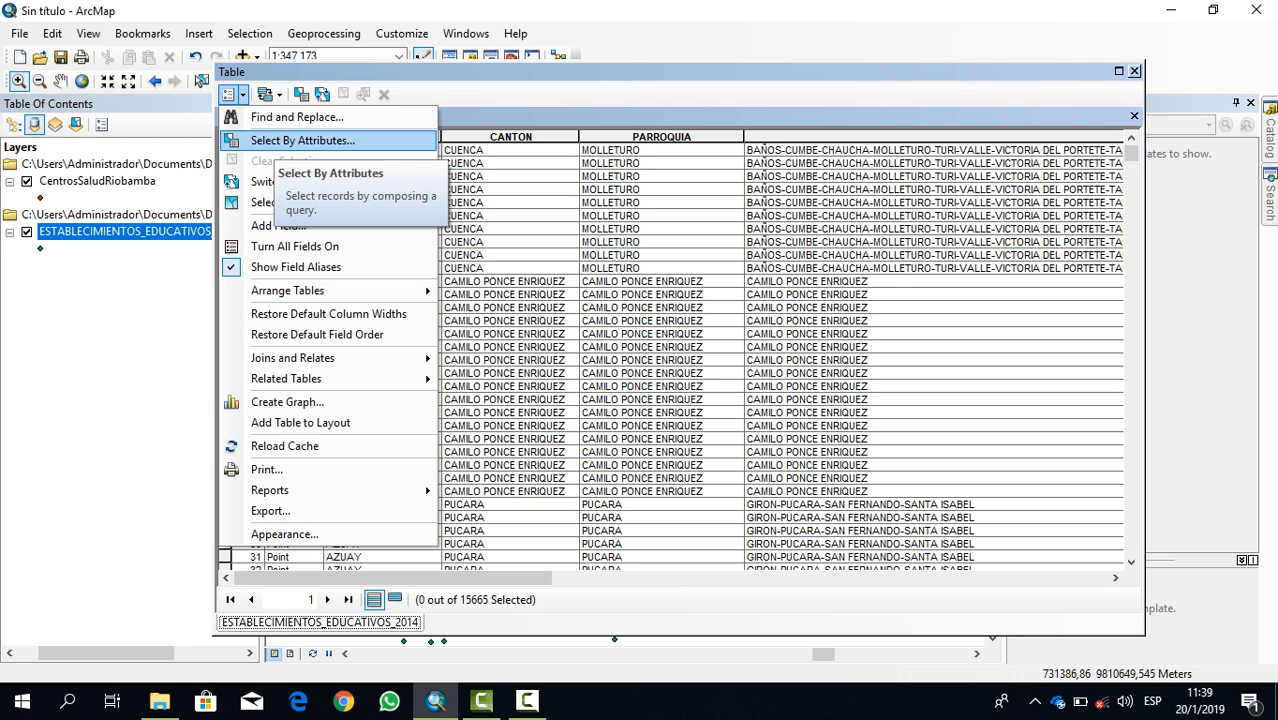
click(300, 140)
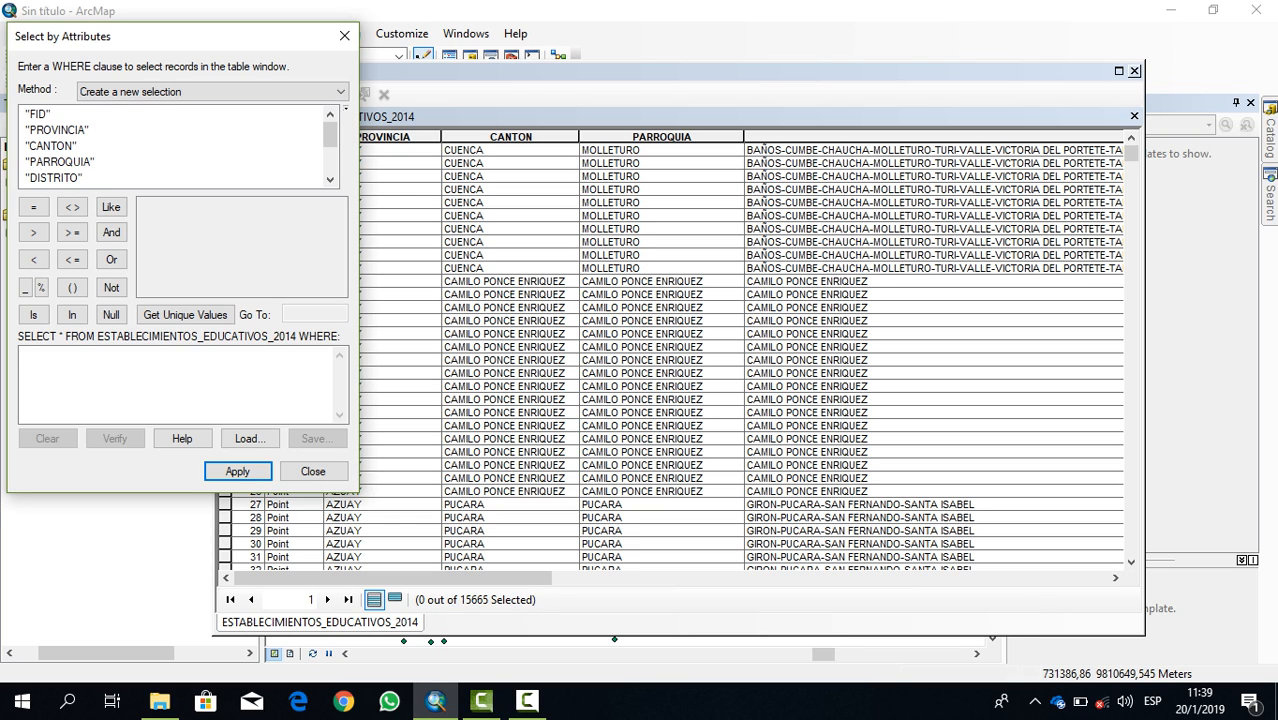
double_click(60, 161)
click(33, 207)
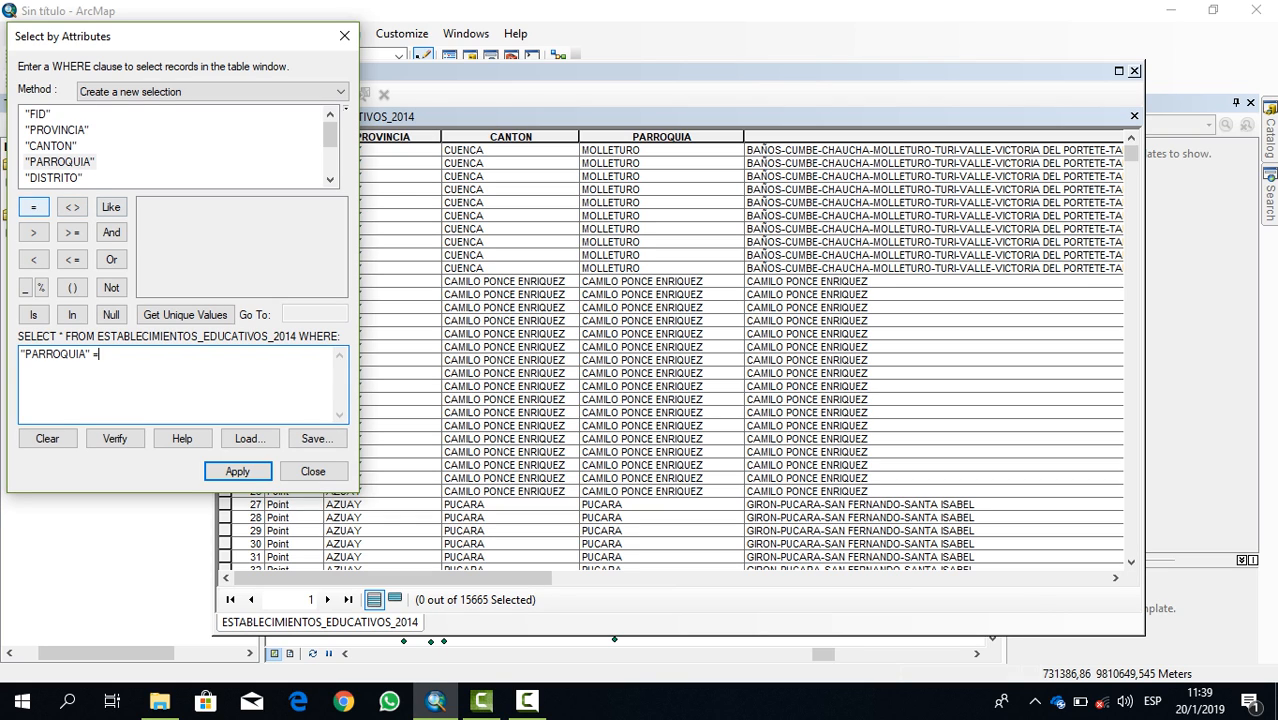
- Complete the WHERE clause with 'RIOBAMBA' from the unique PARROQUIA values, apply the selection and close the attribute table
click(60, 162)
click(185, 315)
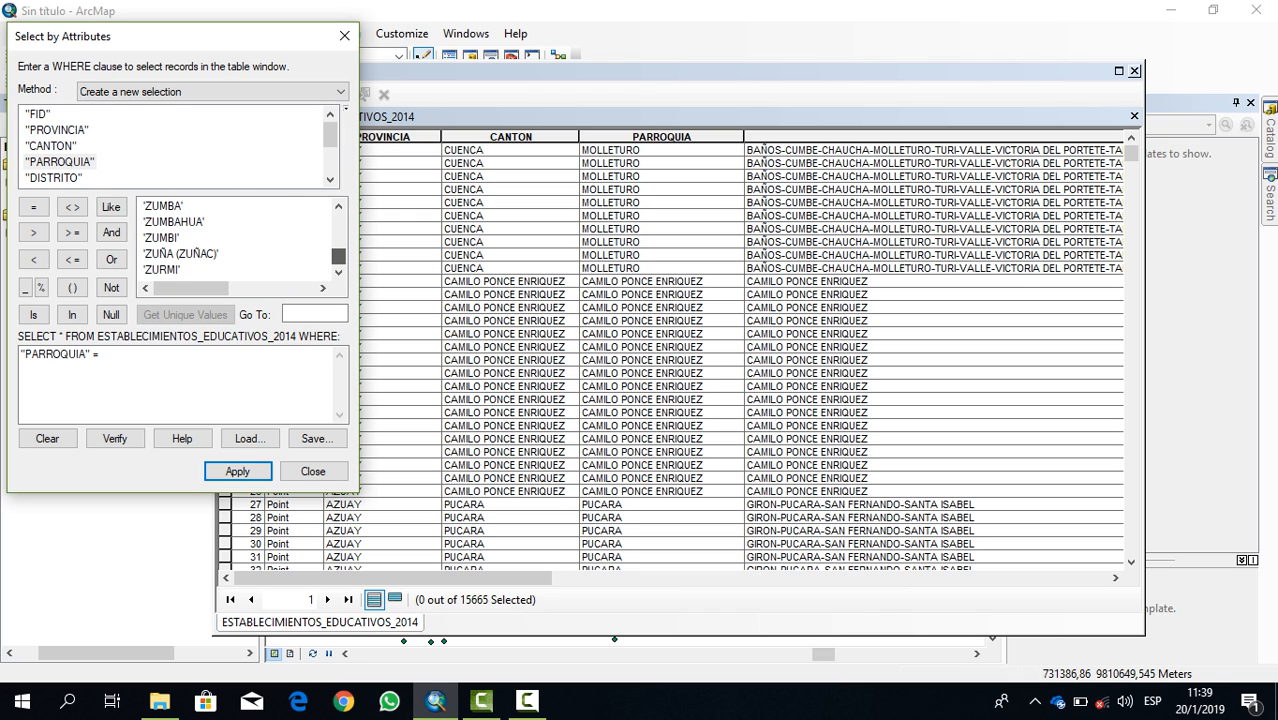
drag(339, 257, 339, 253)
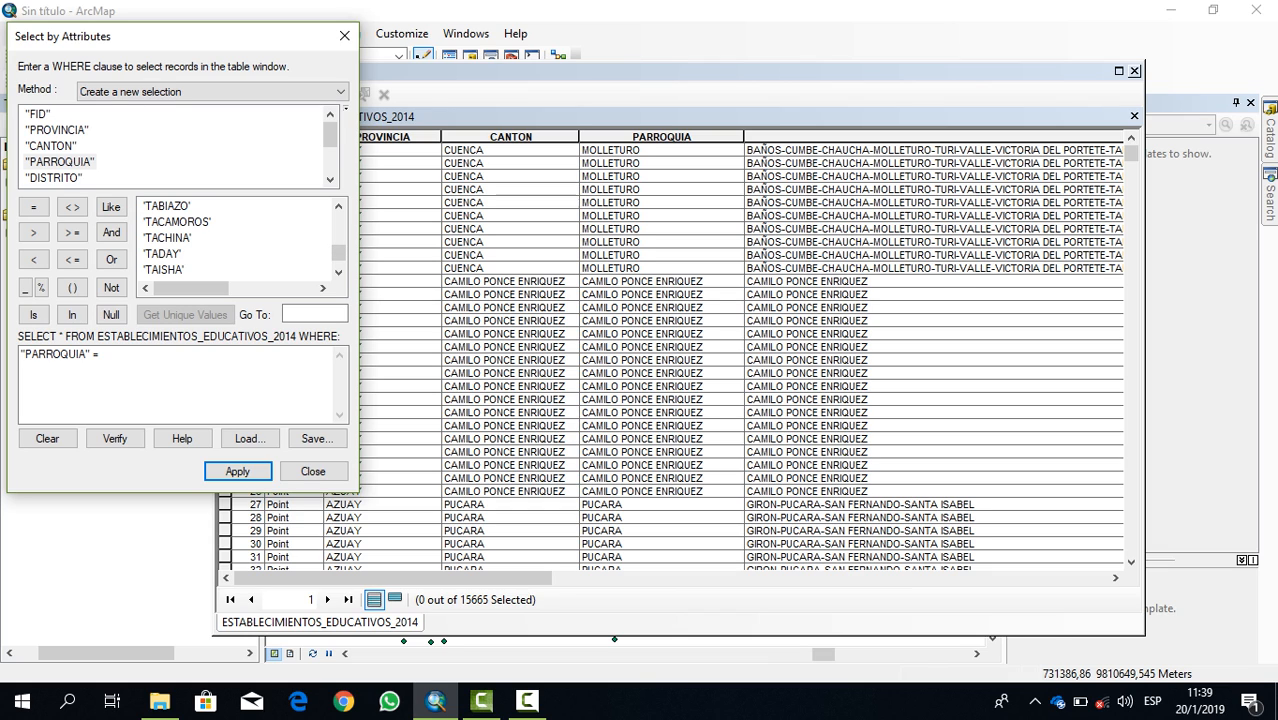
click(162, 254)
key(Up)
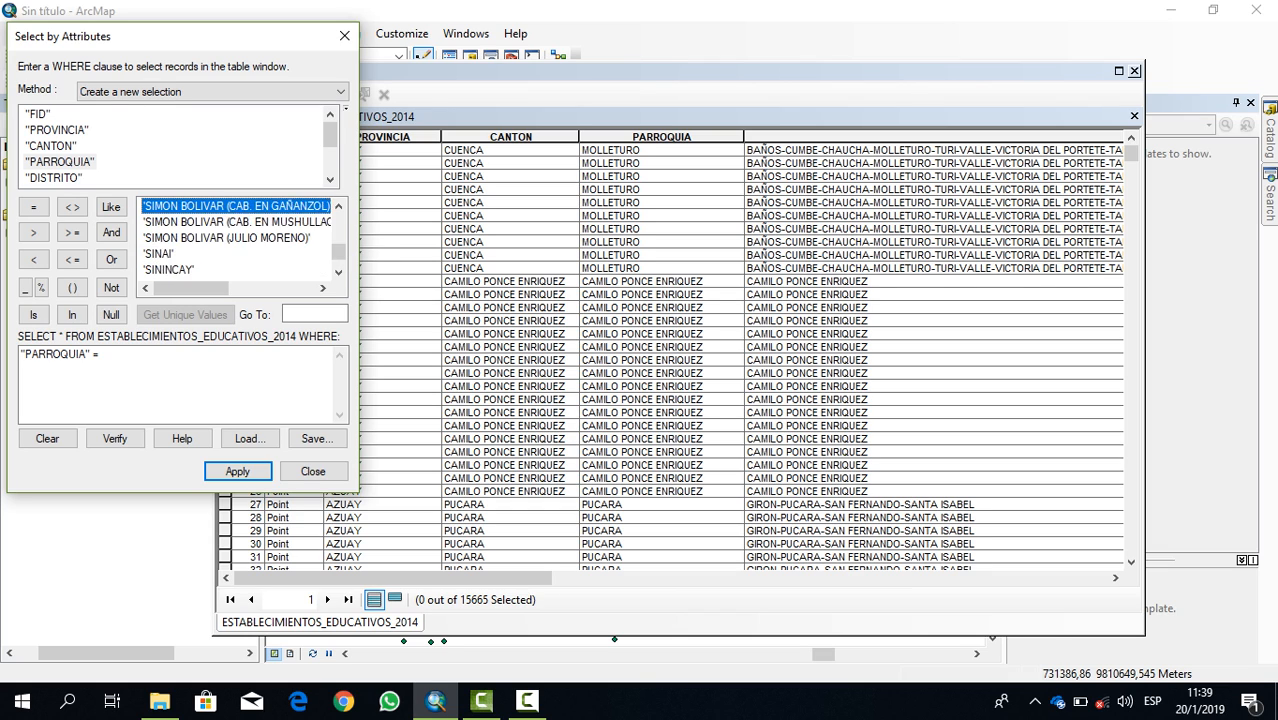
key(Up)
key(Up)
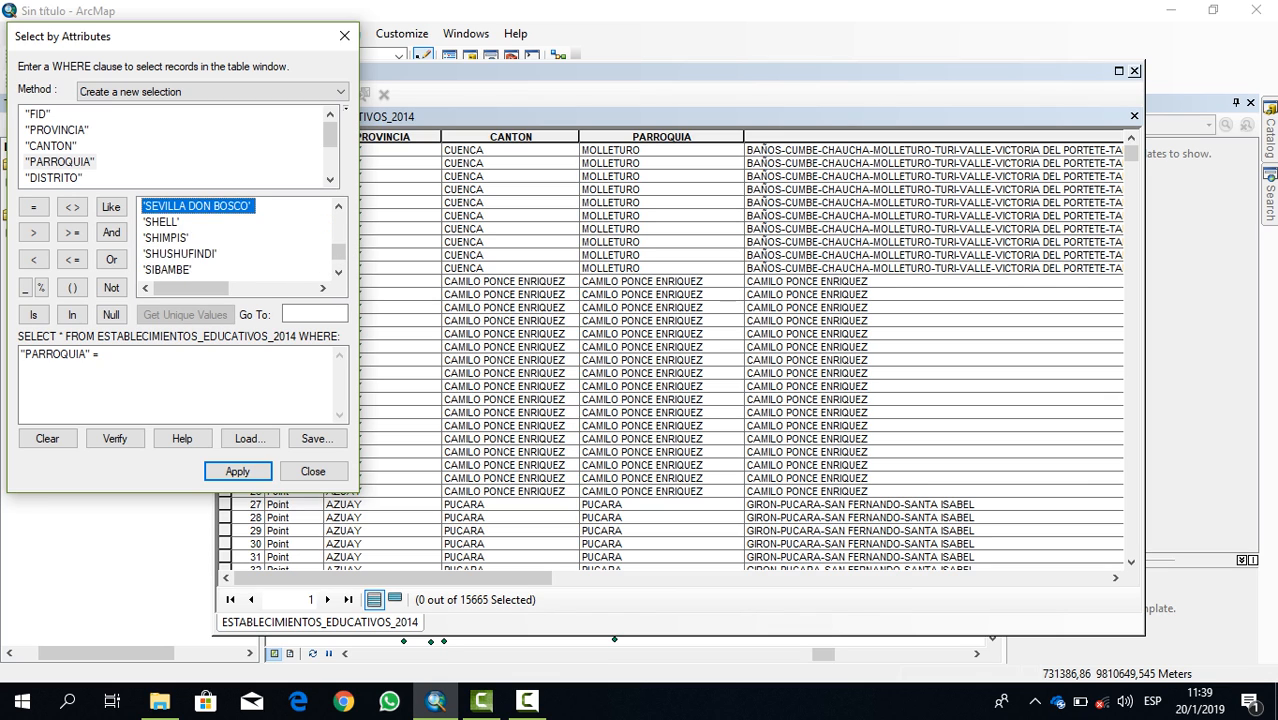
key(Up)
key(Up)
key(Up)
key(Up)
key(Up)
key(Up)
key(Up)
key(Up)
key(Up)
key(Up)
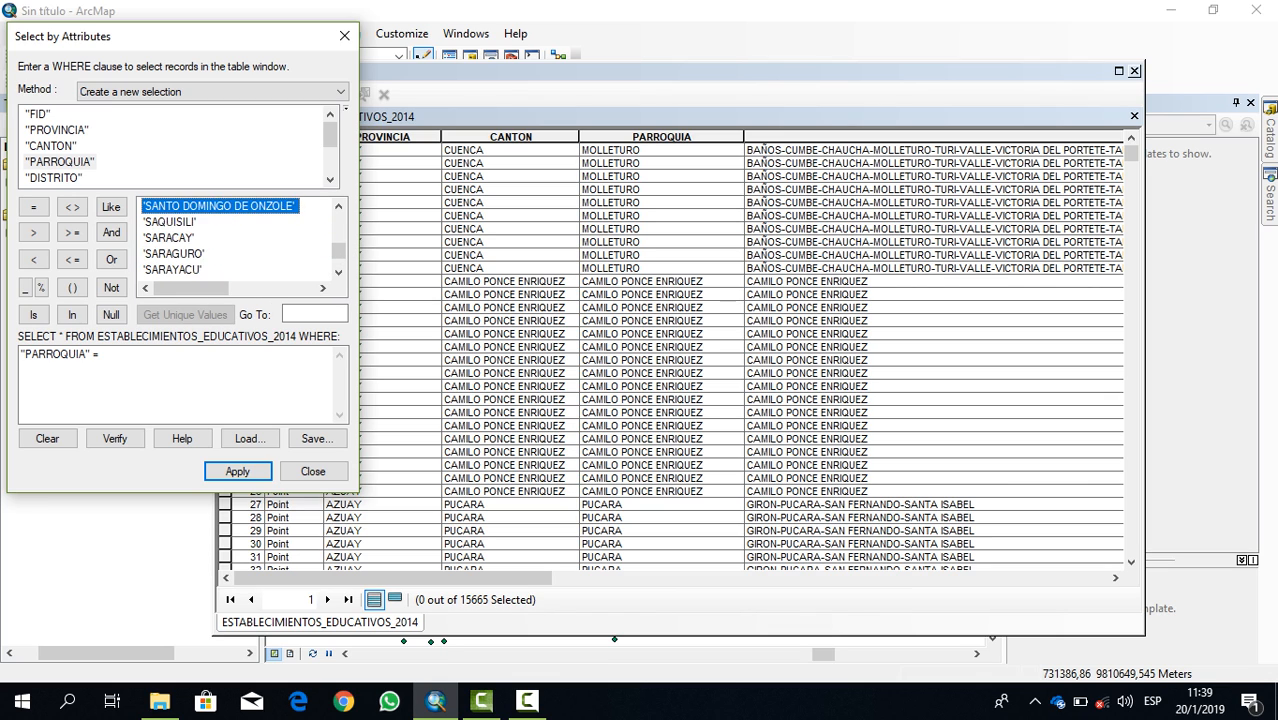
key(Up)
key(Up)
key(Up)
key(Up)
key(Up)
key(Up)
key(Up)
key(Up)
key(Up)
key(Up)
key(Up)
key(Up)
key(Up)
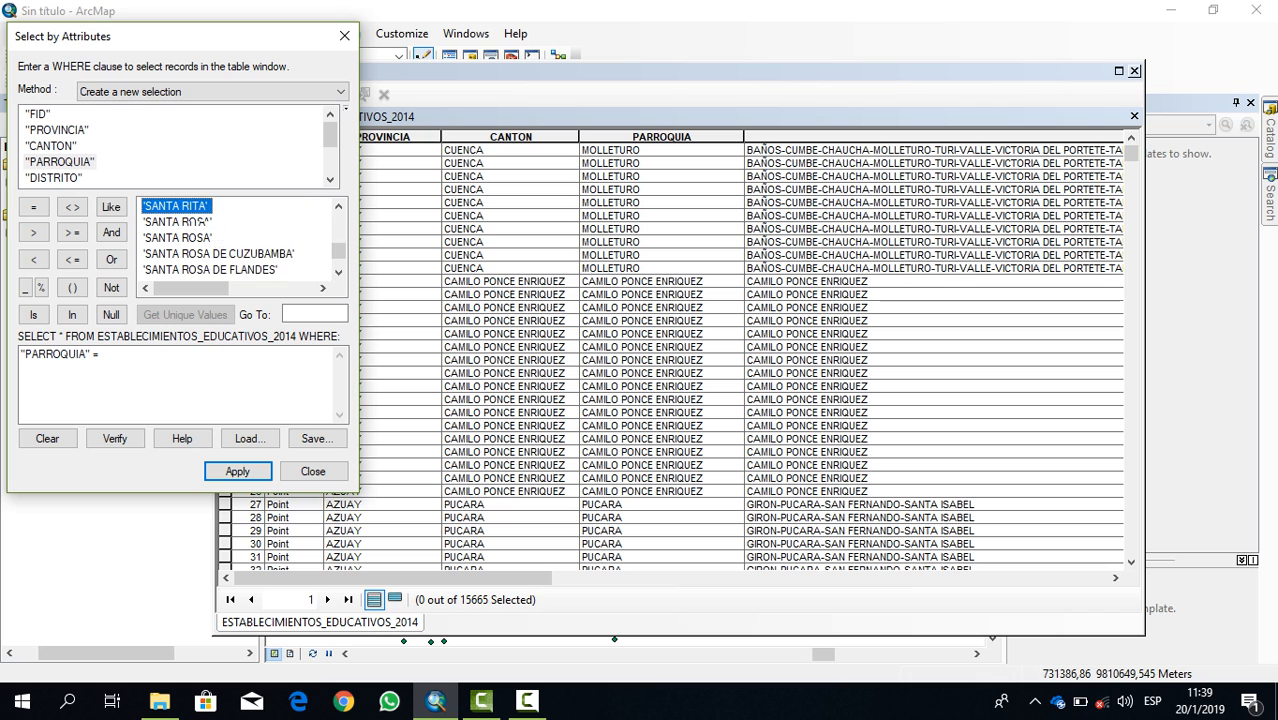
key(Up)
key(Up)
key(Up)
key(Up)
key(Up)
key(Up)
key(Up)
key(Up)
key(Up)
key(Up)
key(Up)
key(Up)
key(Up)
key(Up)
key(Up)
key(Up)
key(Up)
key(Up)
key(Up)
key(Up)
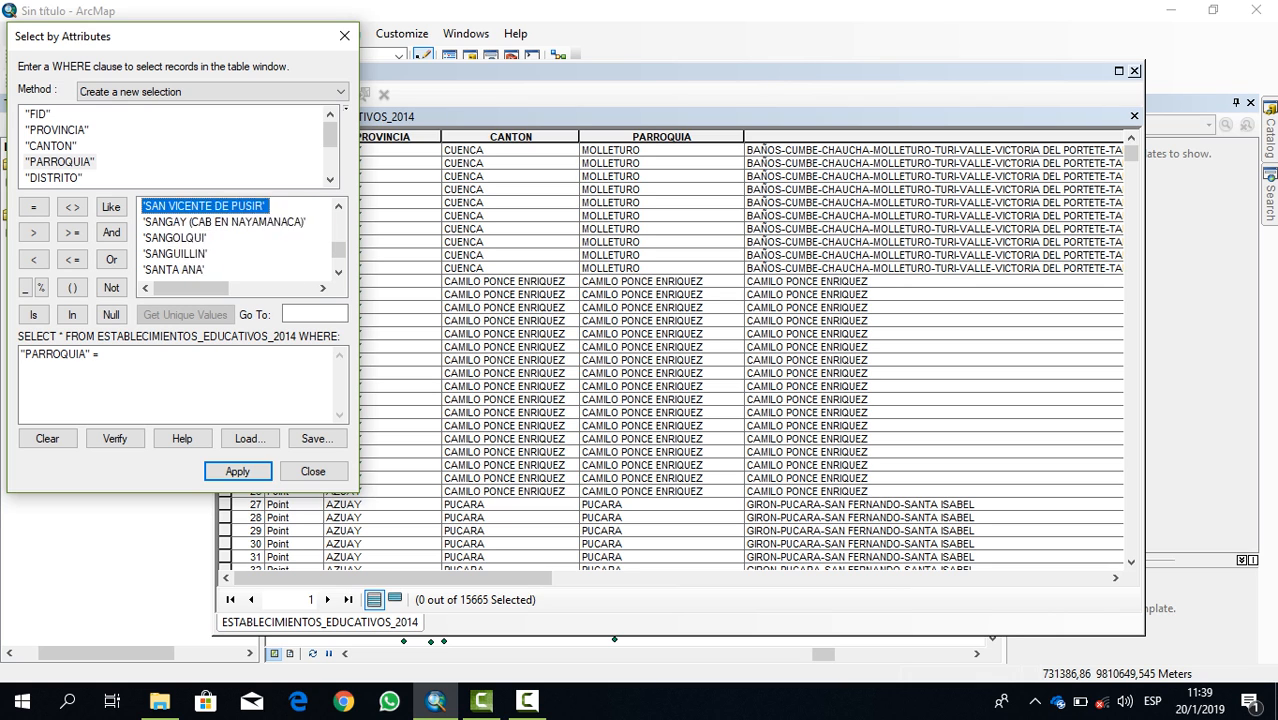
key(Up)
key(Up)
key(Up)
key(Up)
key(Up)
key(Up)
key(Up)
key(Up)
key(Up)
key(Up)
key(Up)
key(Up)
key(Up)
key(Up)
key(Up)
key(Up)
key(Up)
key(Up)
key(Up)
key(Up)
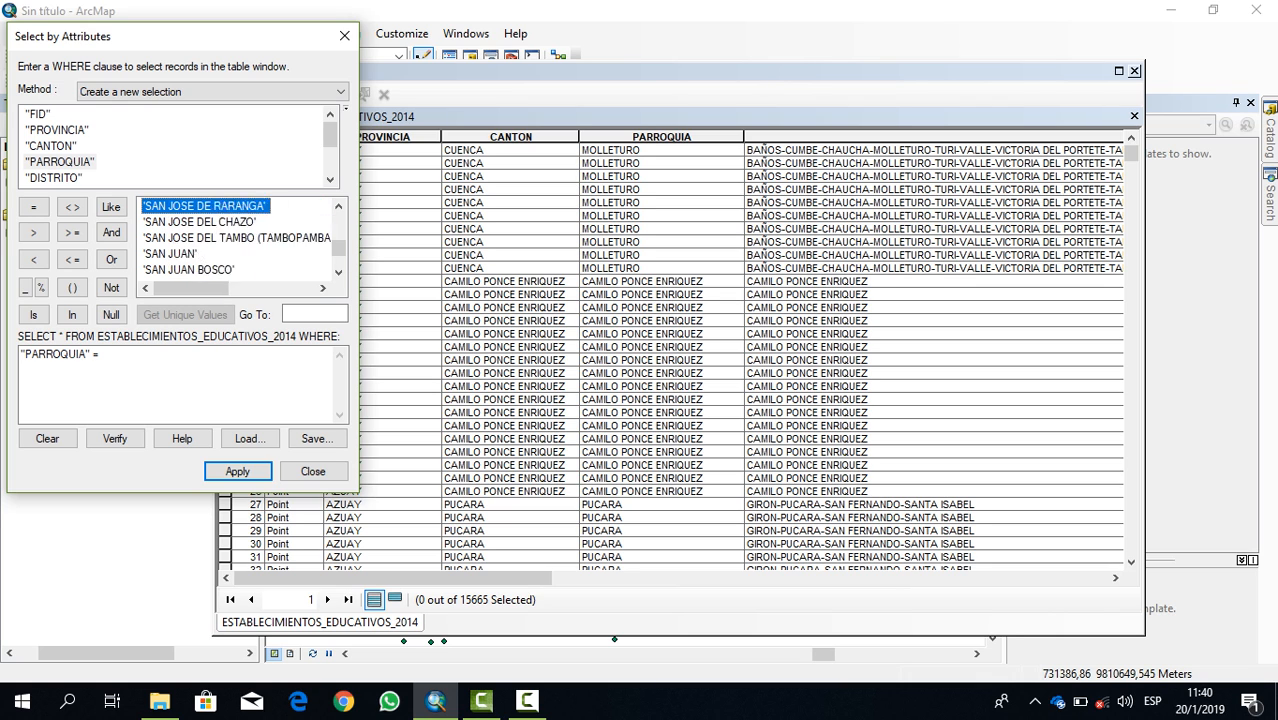
key(Up)
key(Up)
key(Up)
key(Up)
key(Up)
key(Up)
key(Up)
key(Up)
key(Up)
key(Up)
key(Up)
key(Up)
key(Up)
key(Up)
key(Up)
key(Up)
key(Up)
key(Up)
key(Up)
key(Up)
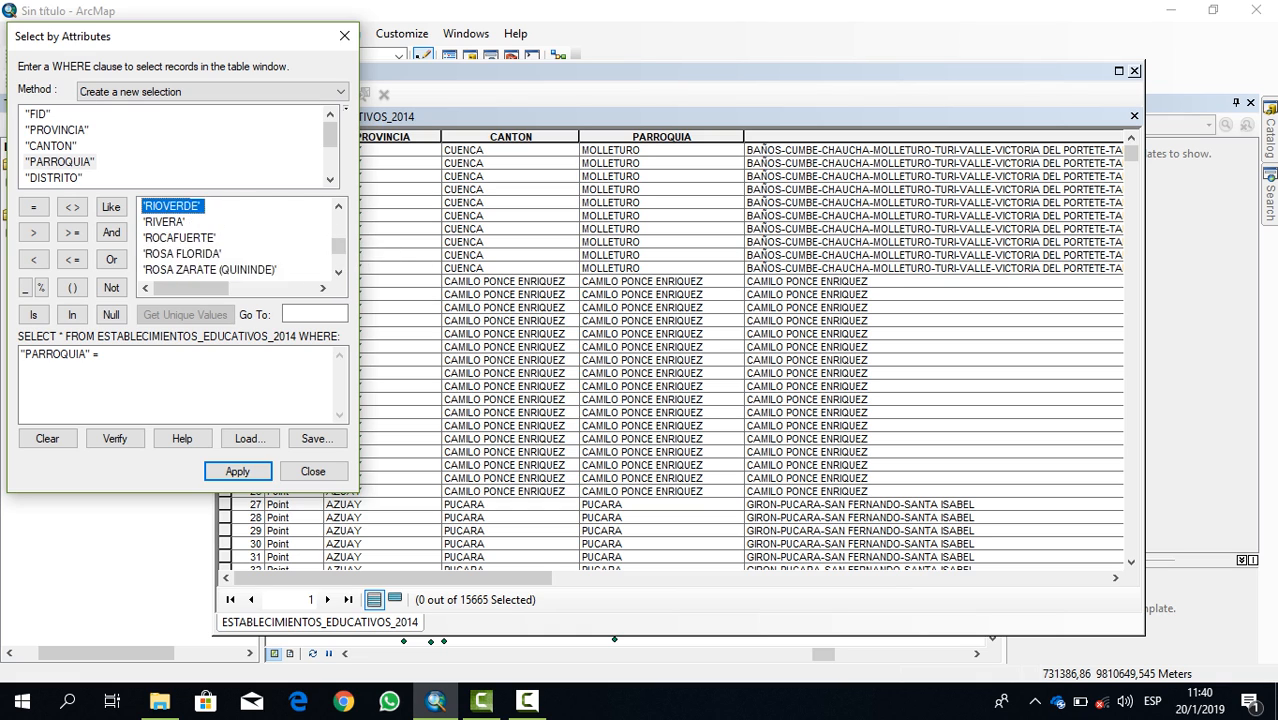
key(Down)
key(Down)
key(Down)
key(Down)
key(Down)
key(Down)
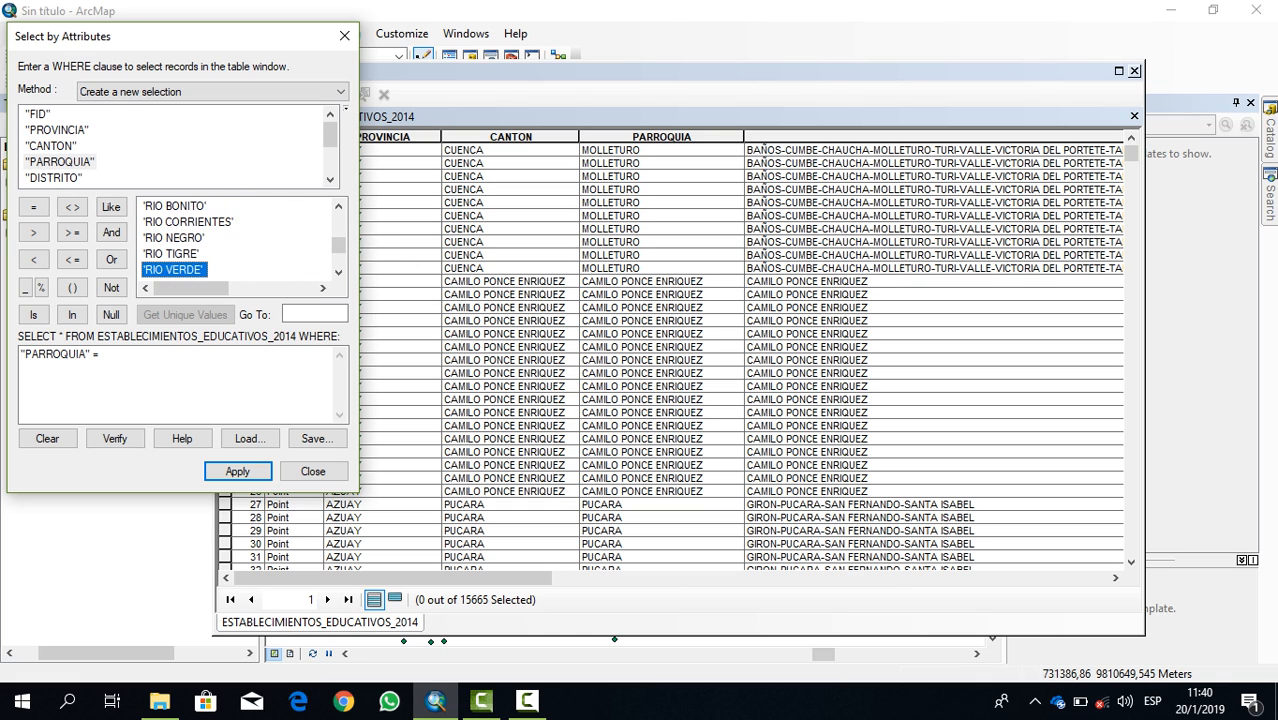
double_click(171, 254)
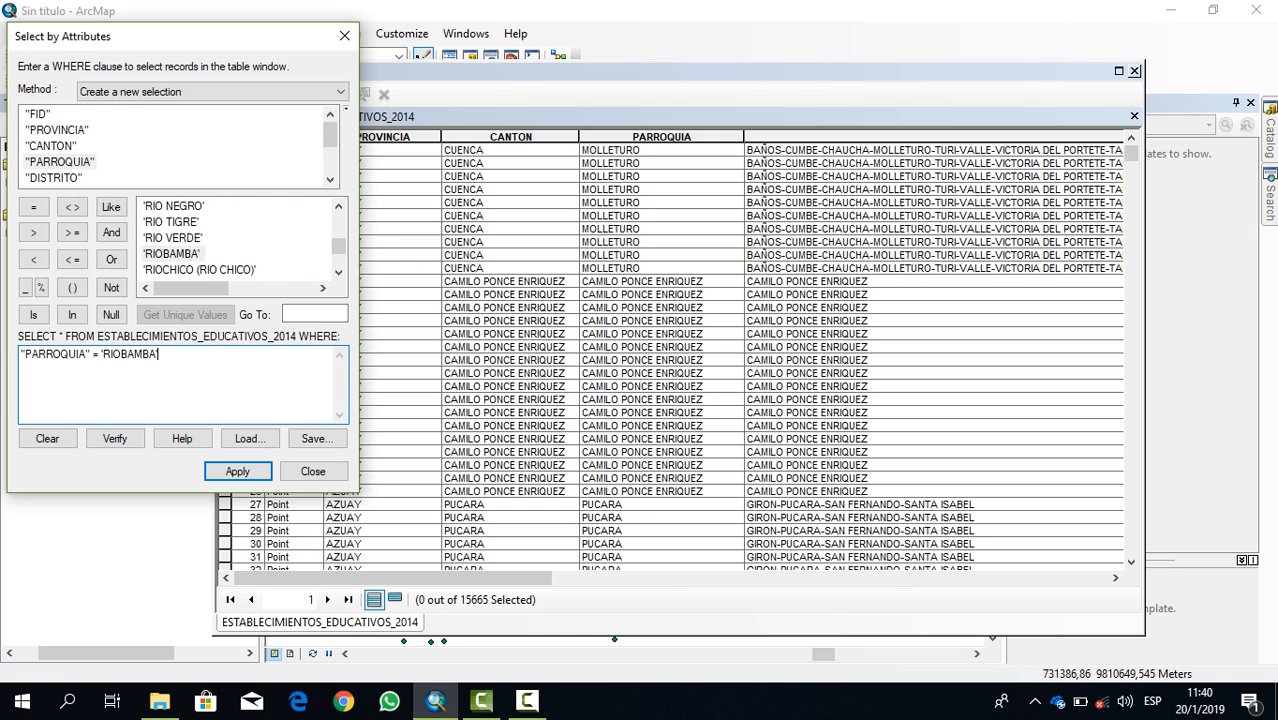
click(238, 471)
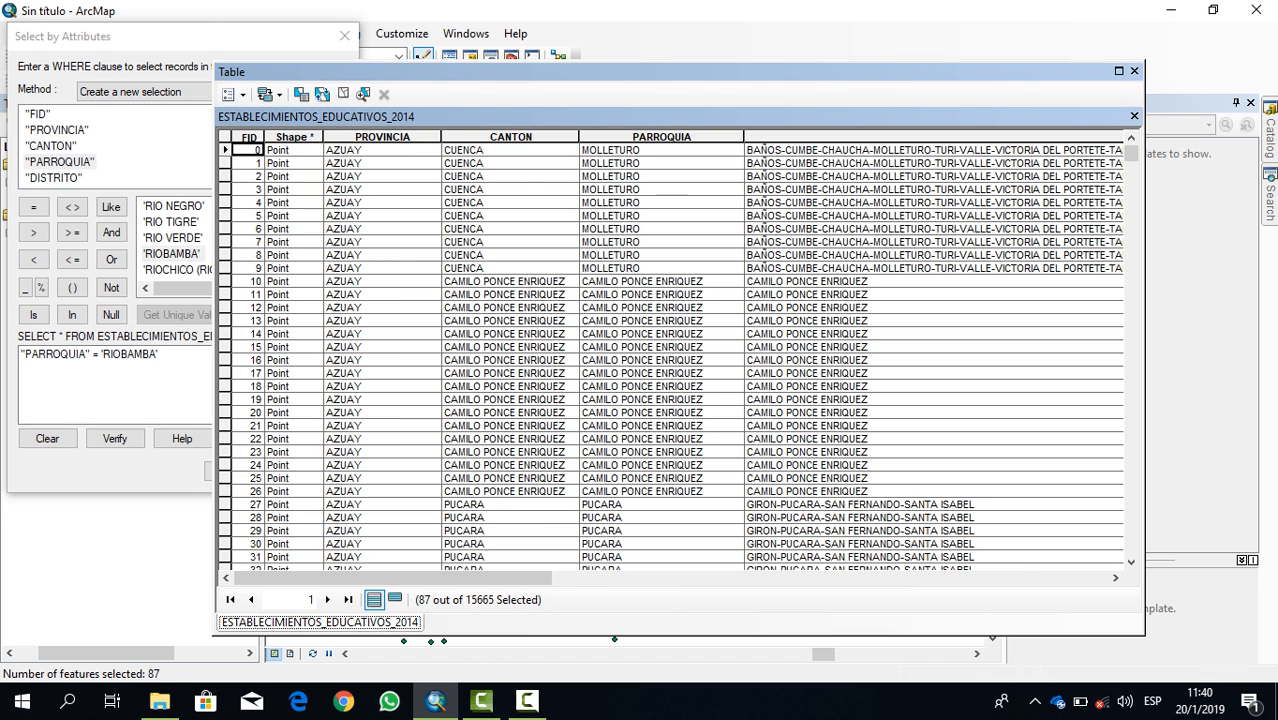
click(1134, 71)
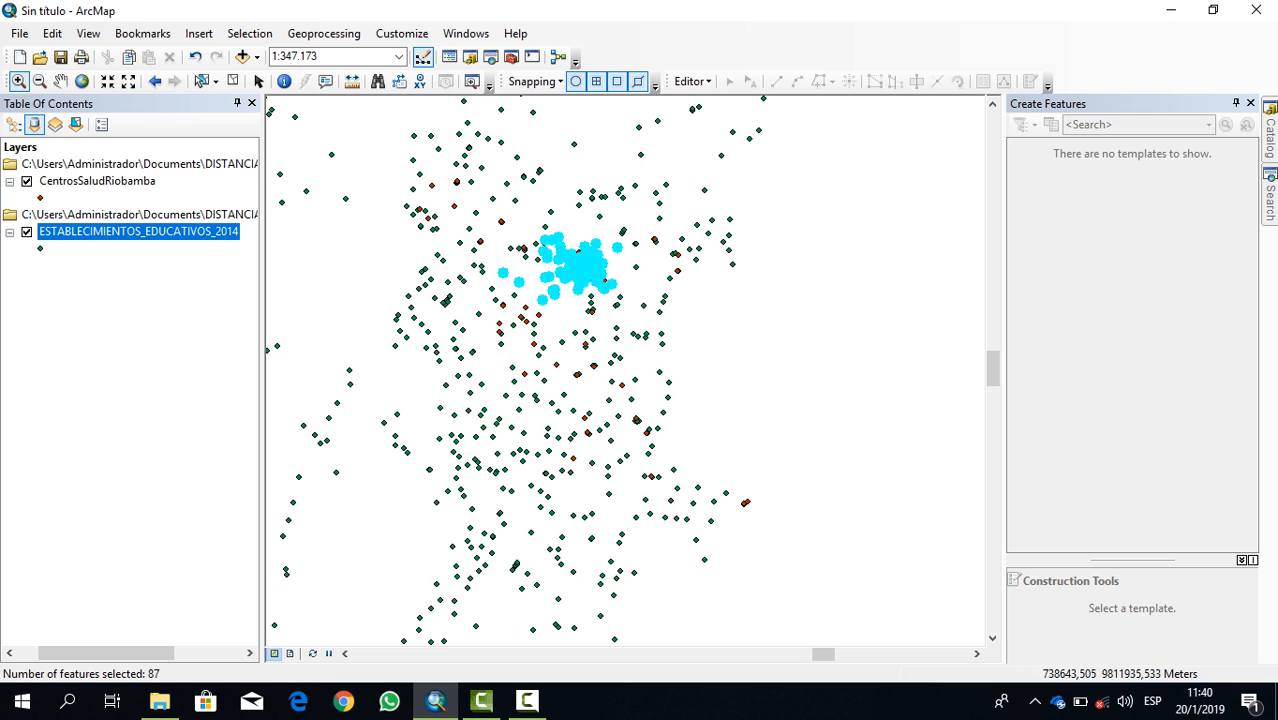
- Export the selected ESTABLECIMIENTOS_EDUCATIVOS_2014 features to the DISTANCIA folder as a shapefile named CentrosEducativosRiobamba and add it to the map
right_click(138, 232)
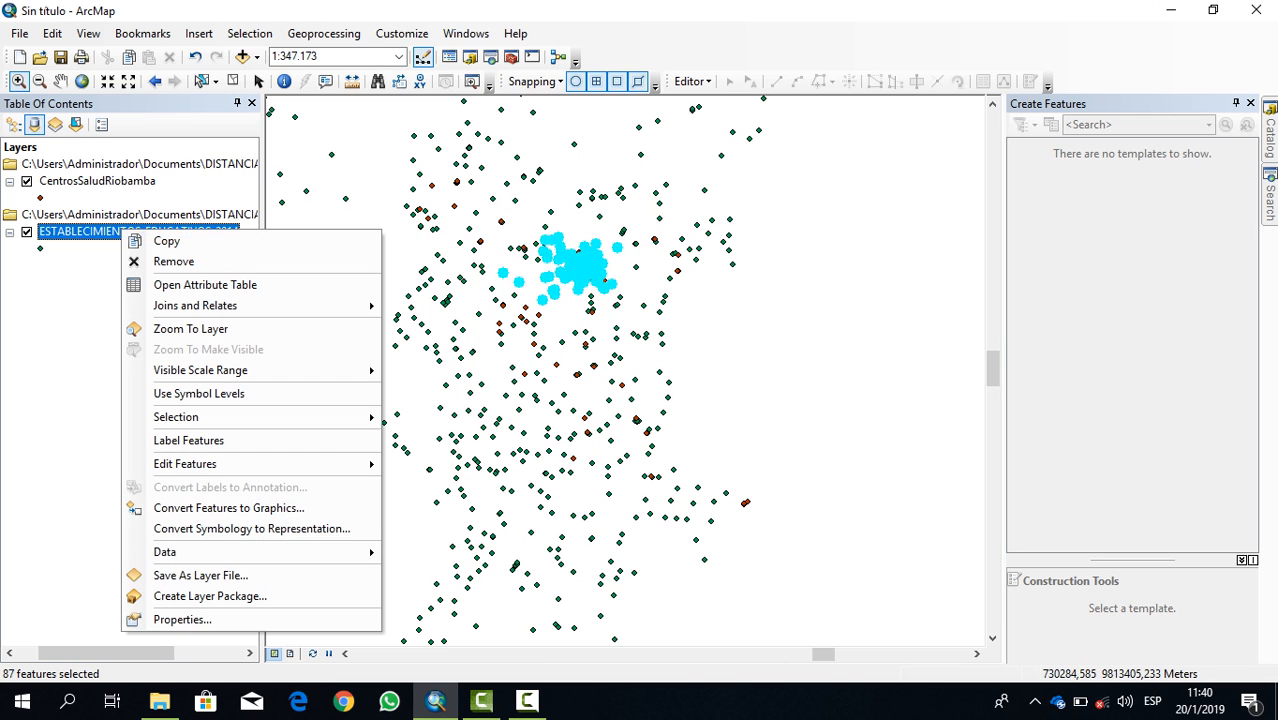
click(448, 574)
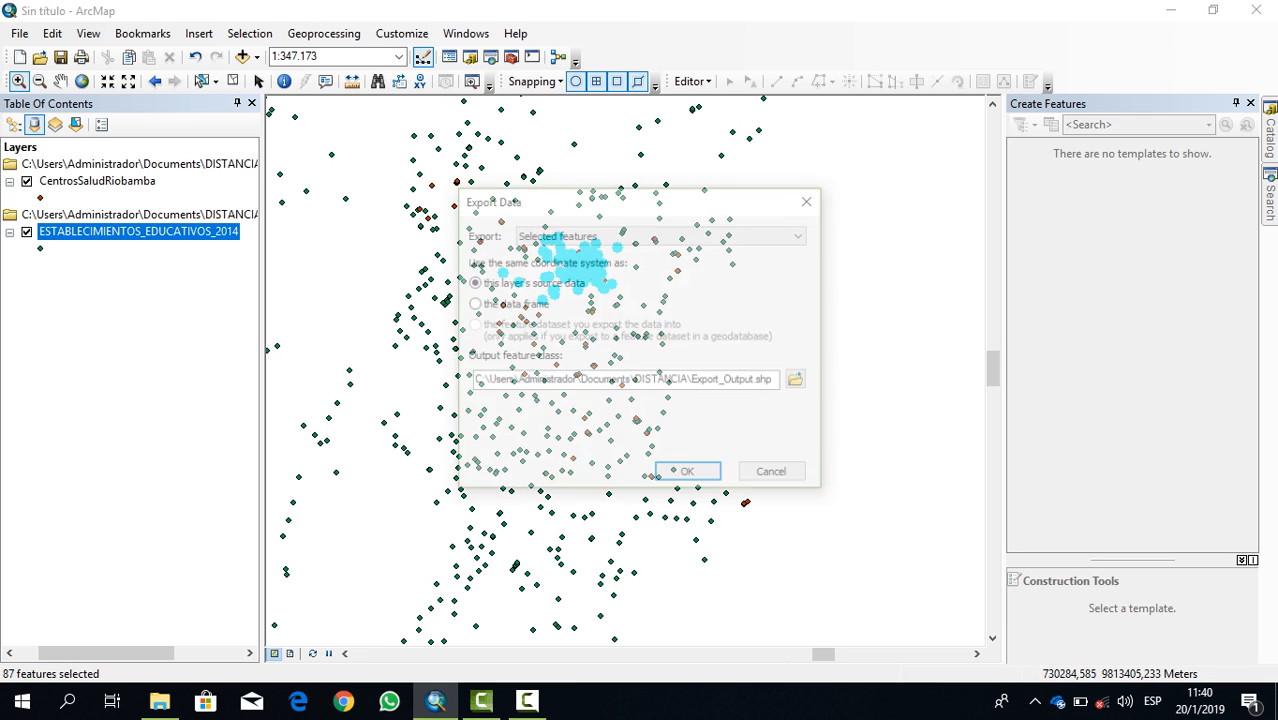
click(799, 380)
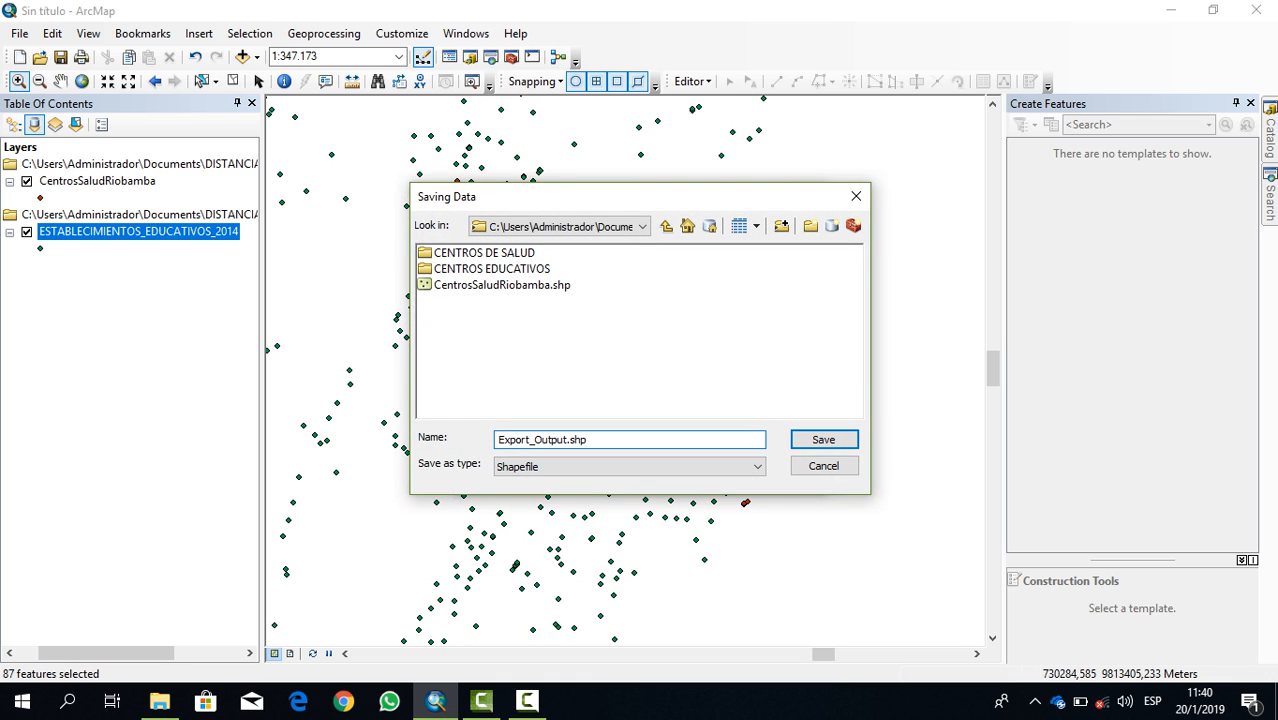
drag(588, 440, 497, 440)
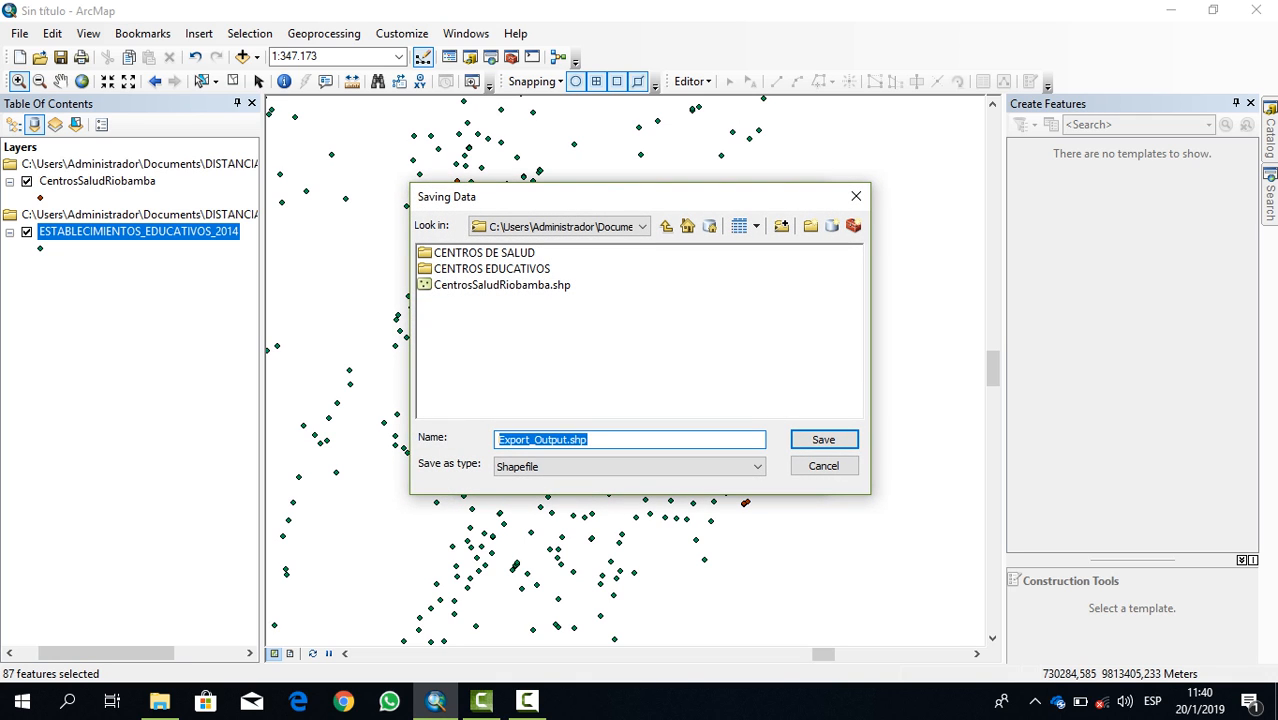
text(cent)
key(BackSpace)
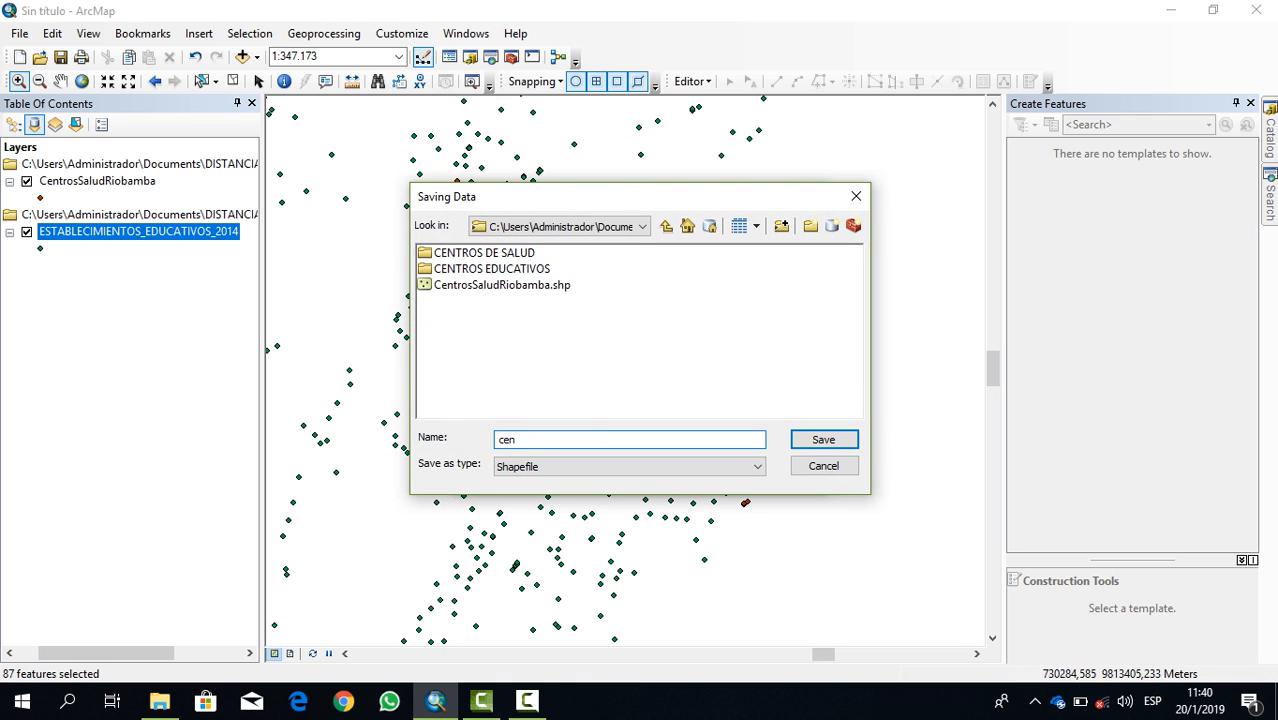
key(BackSpace)
key(BackSpace)
key(BackSpace)
text(CentrosEducativosRiobamba)
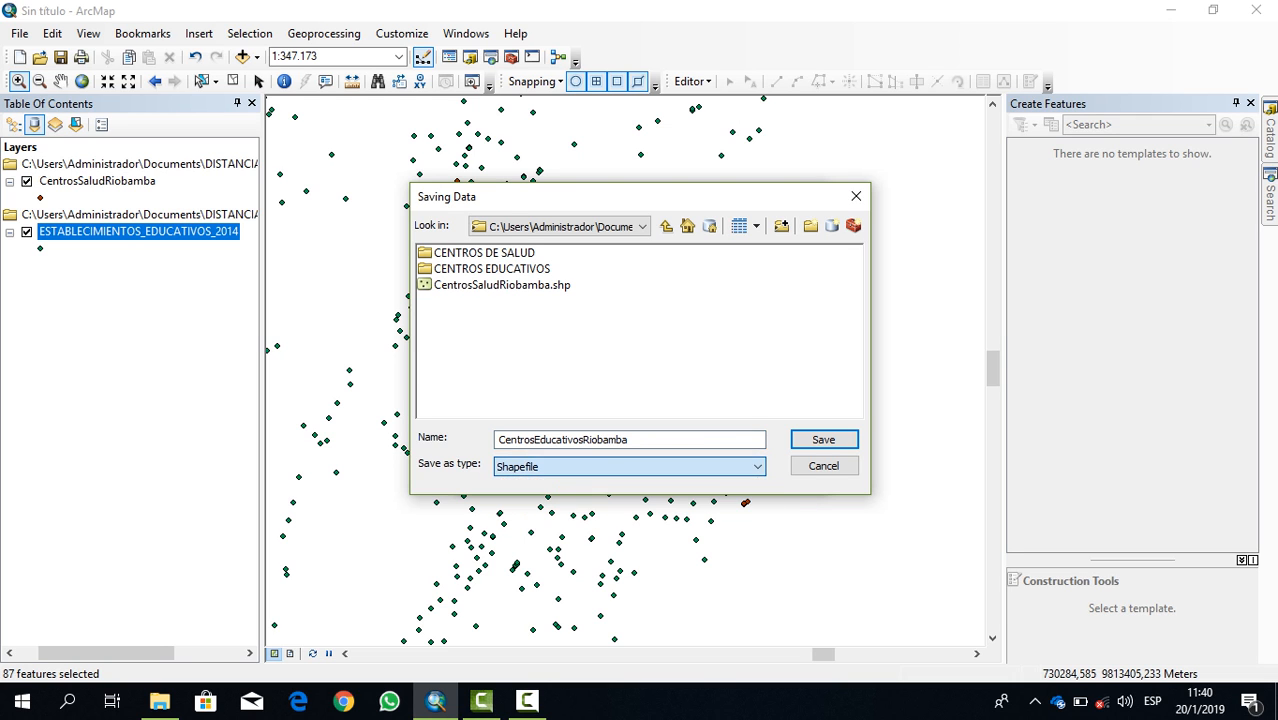
click(823, 439)
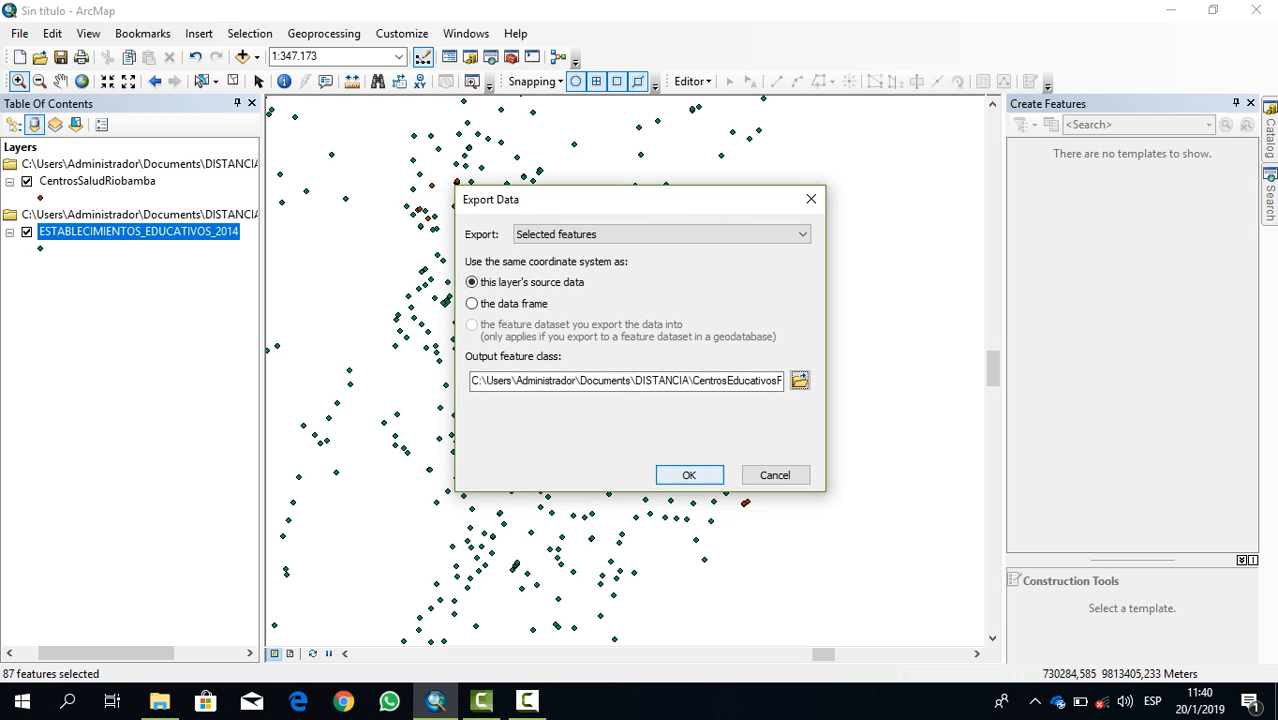
click(680, 474)
key(Return)
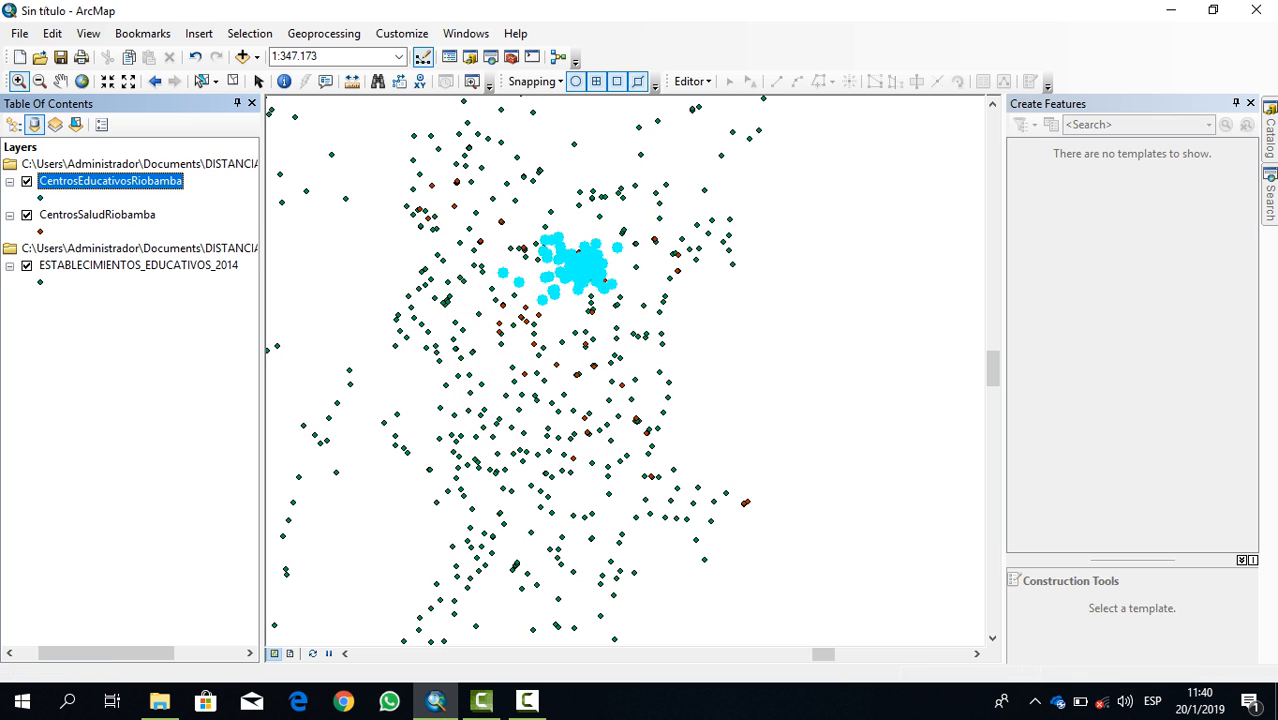
- Hide the ESTABLECIMIENTOS_EDUCATIVOS_2014 layer and remove it from the map
click(138, 265)
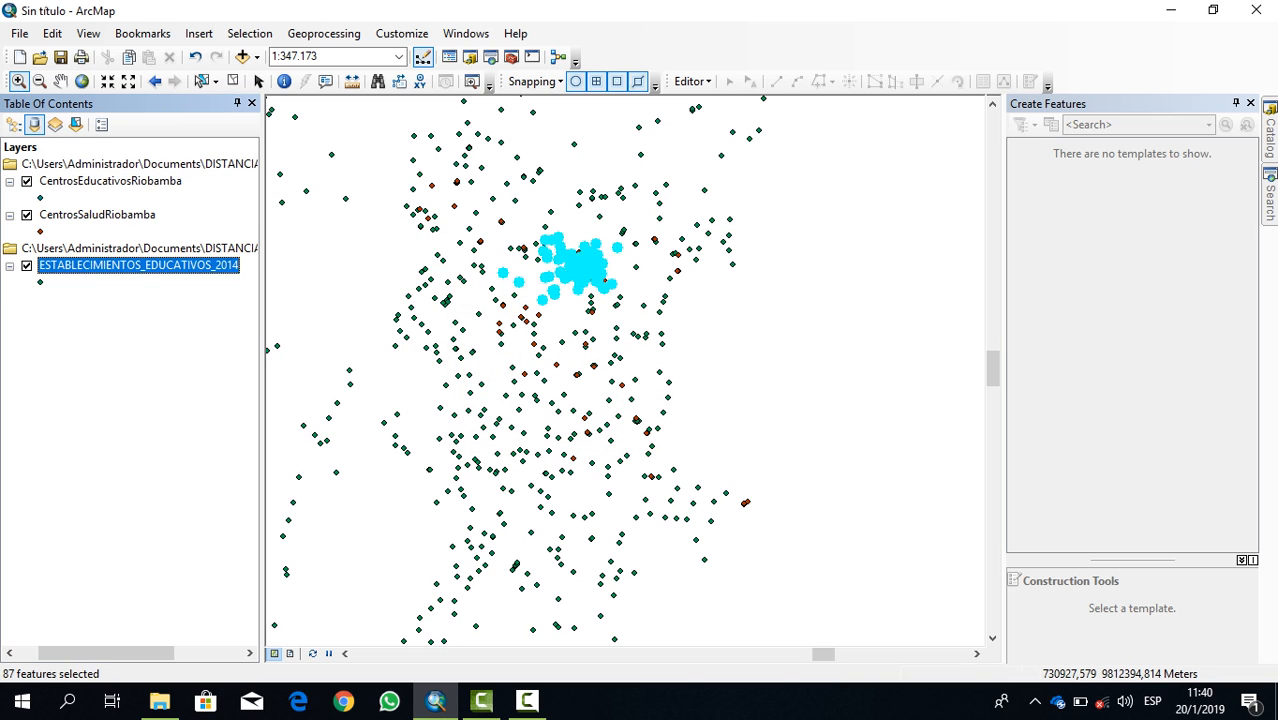
click(27, 266)
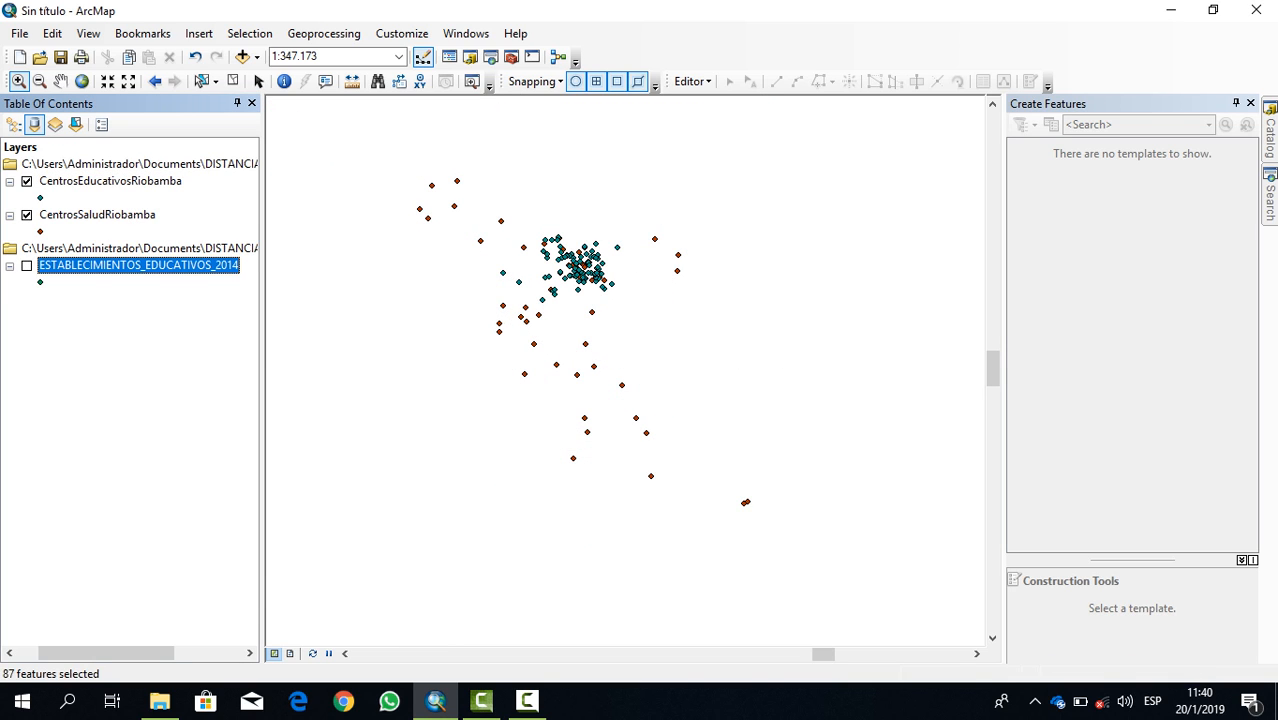
right_click(70, 264)
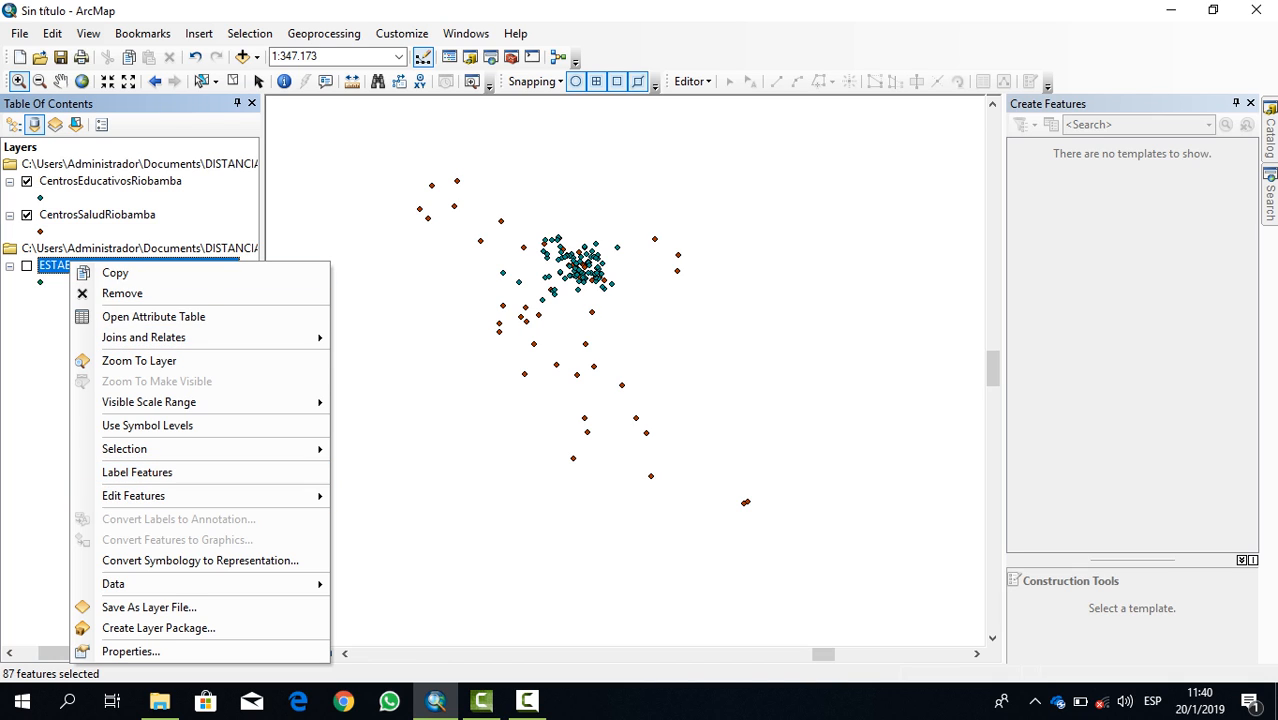
click(122, 293)
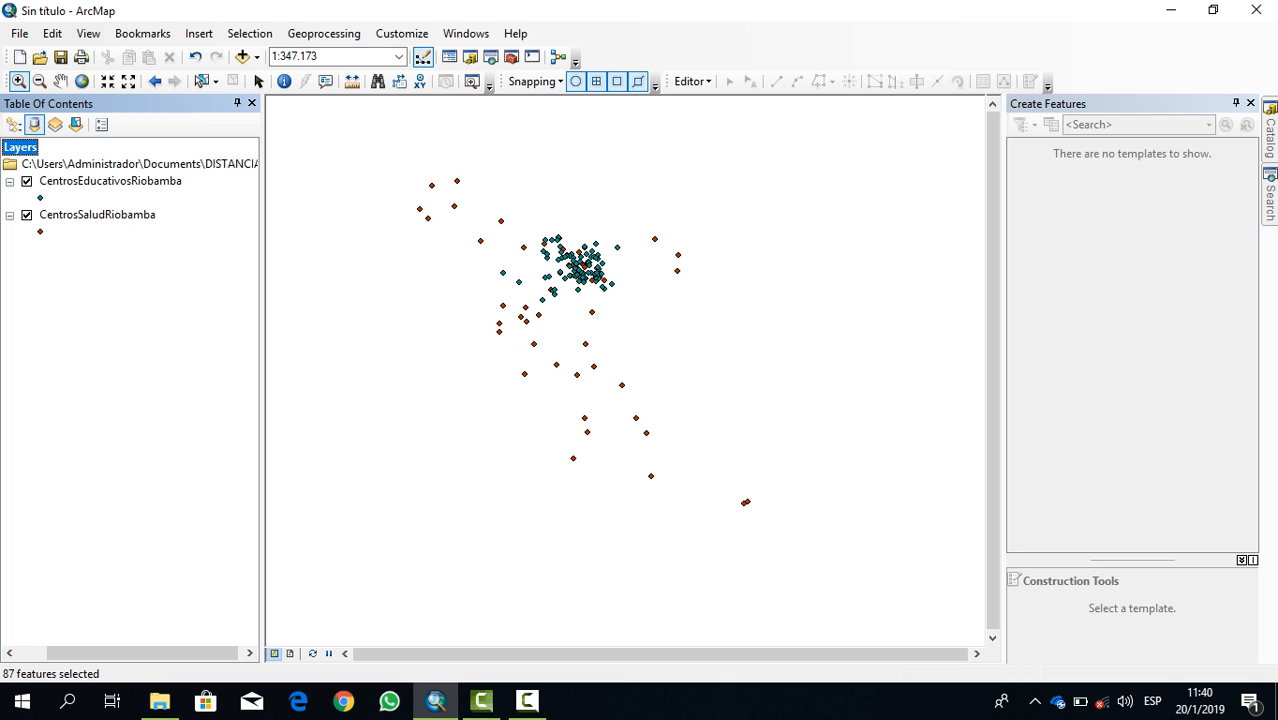
- Turn on labels for the CentrosEducativosRiobamba layer, using NOMBRE as the label field
right_click(139, 181)
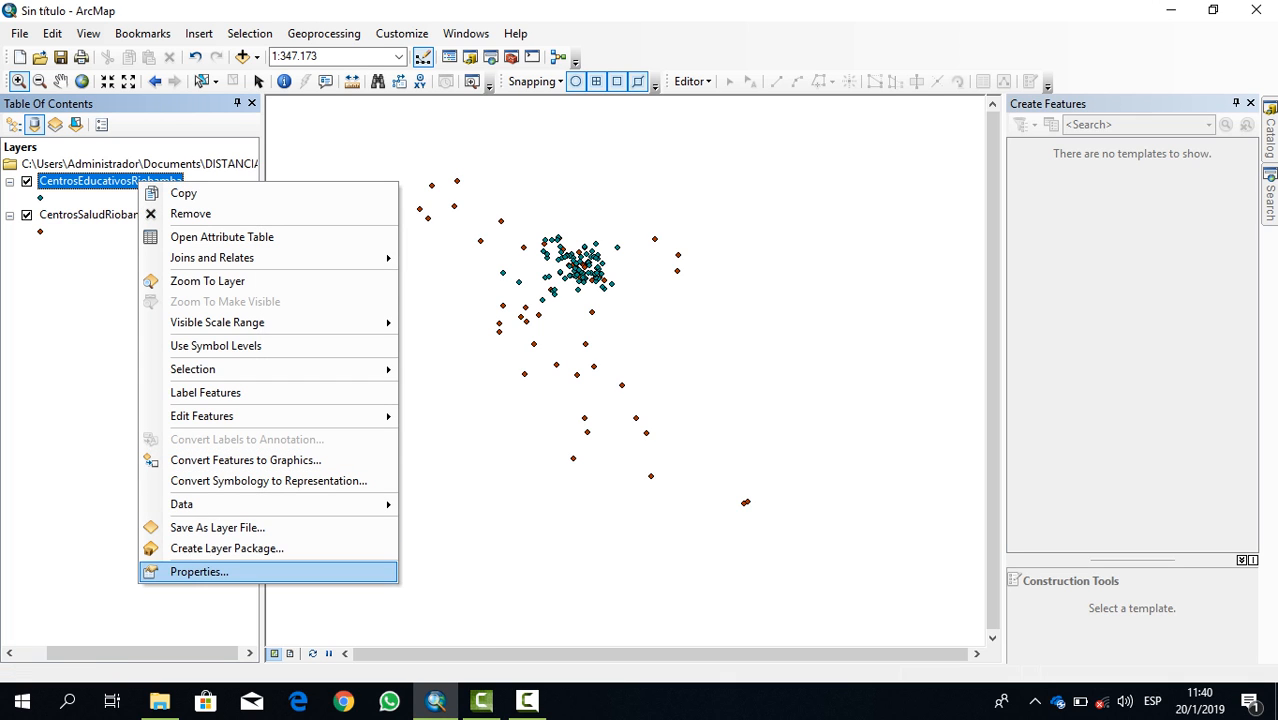
click(200, 572)
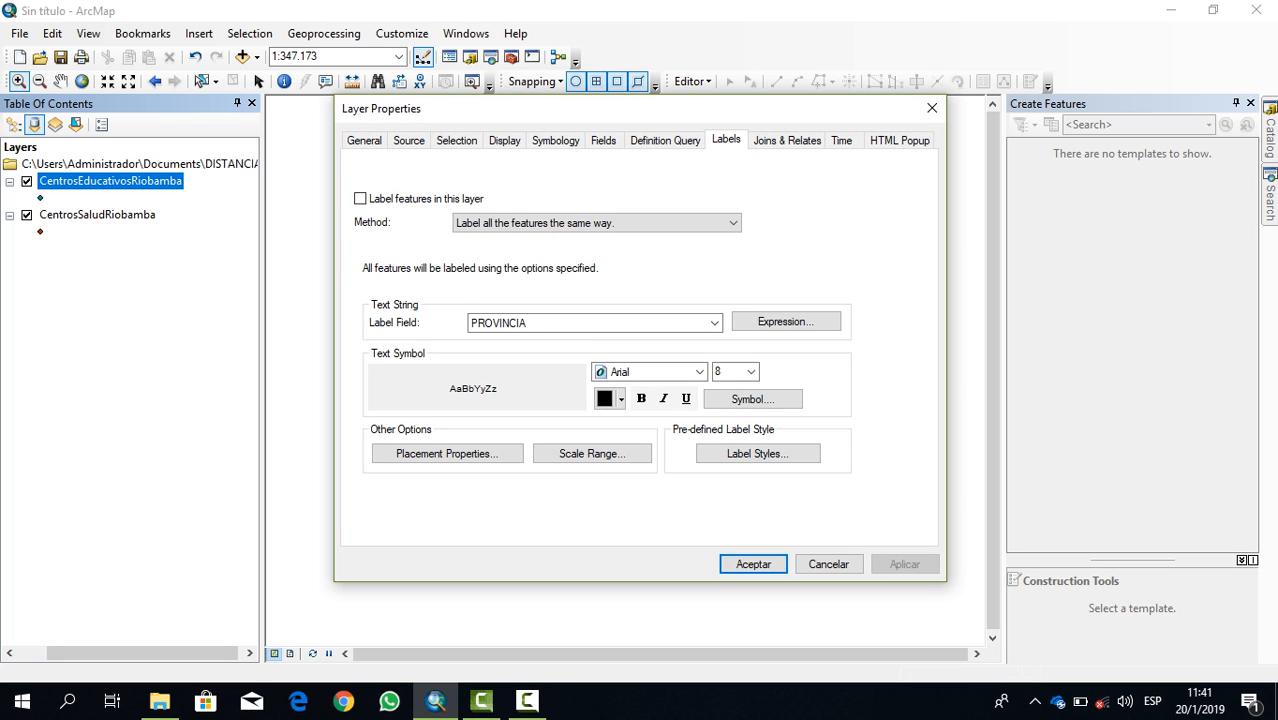
click(360, 198)
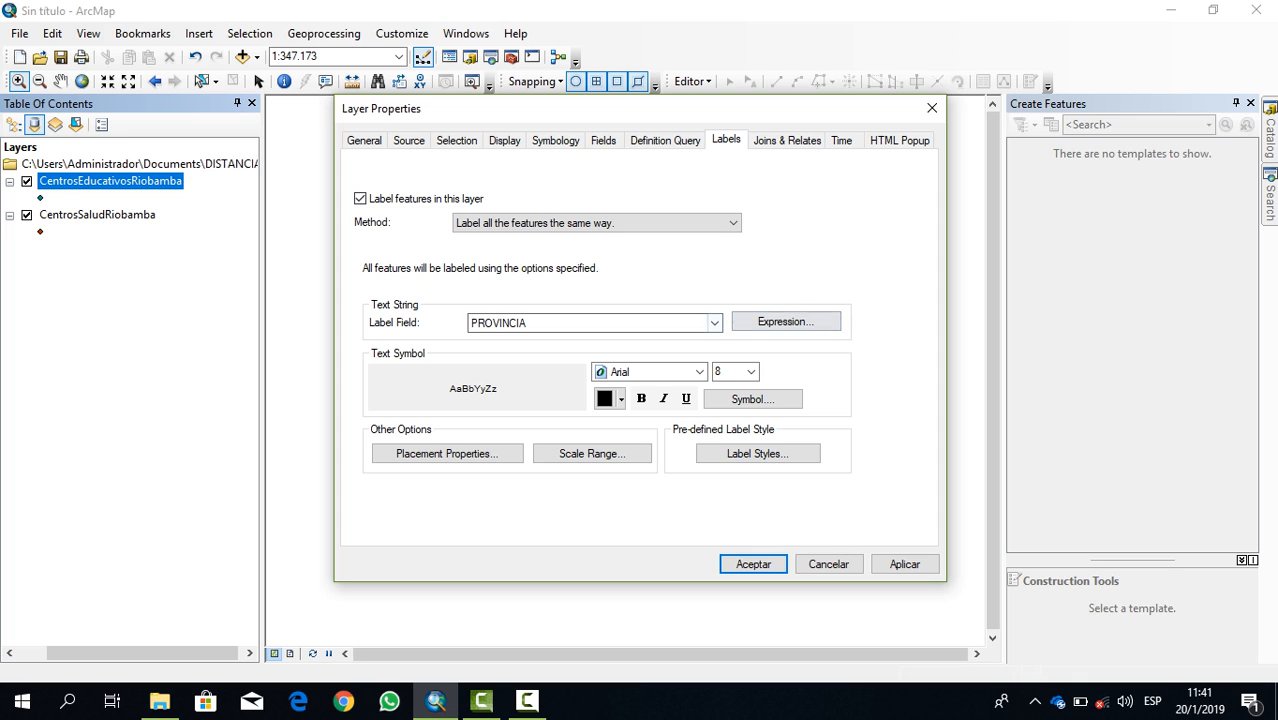
click(714, 322)
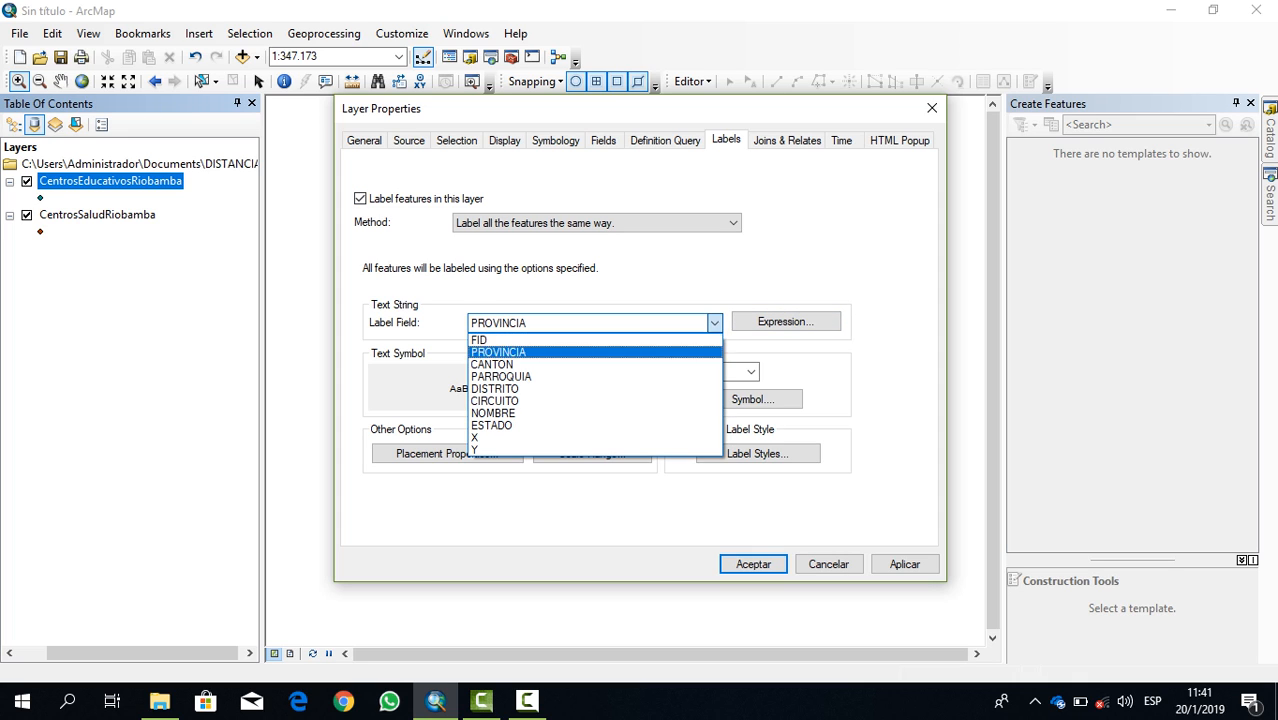
click(540, 413)
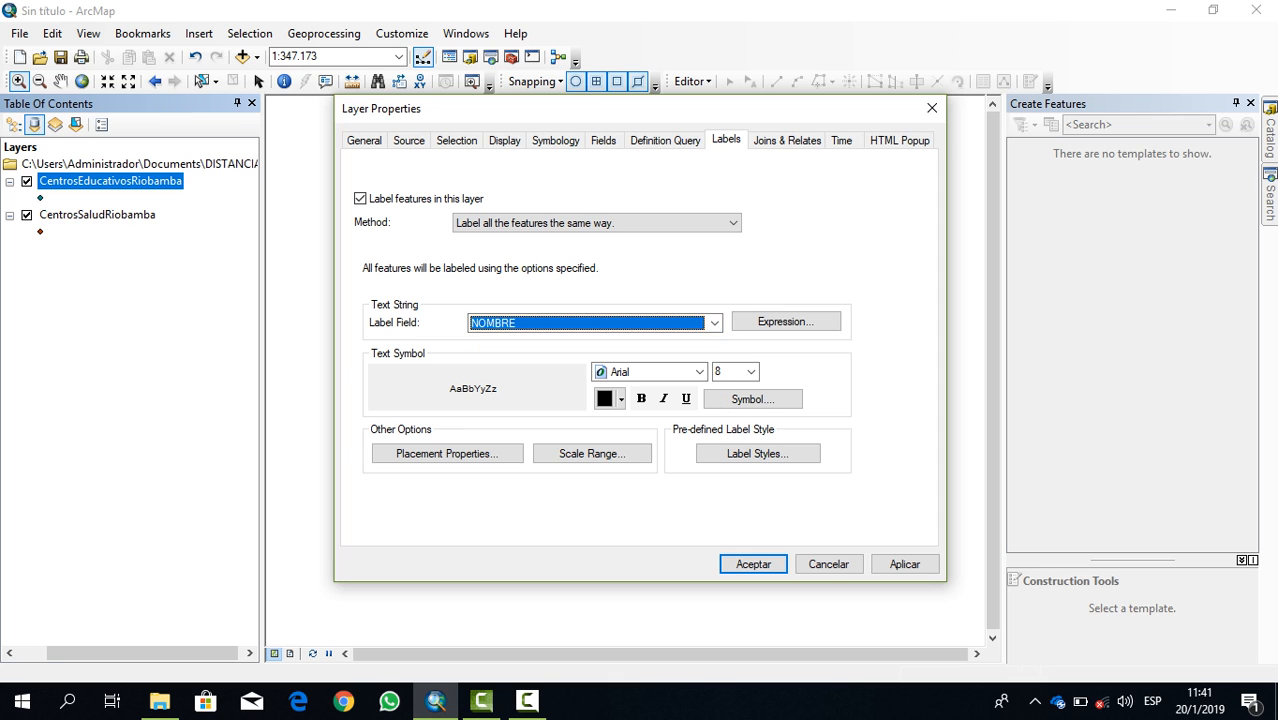
click(753, 564)
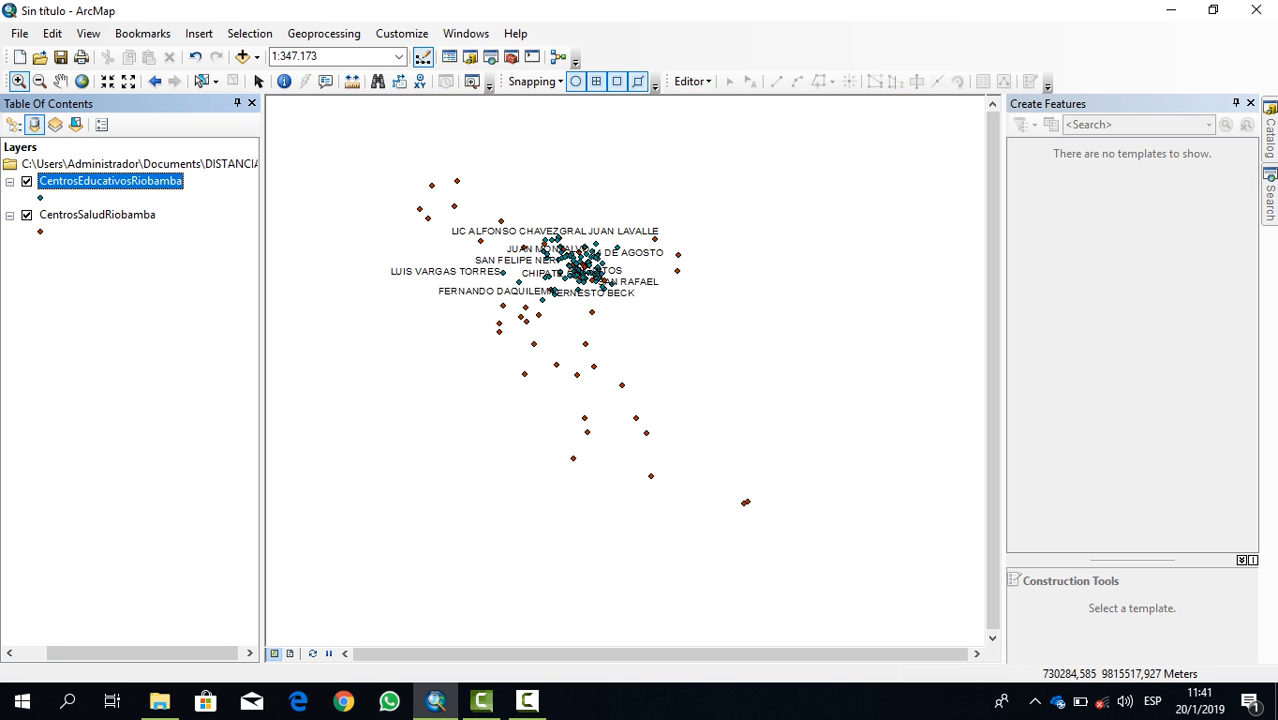
- Turn on labels for the CentrosSaludRiobamba layer, using UNI_NOMBRE as the label field
right_click(90, 215)
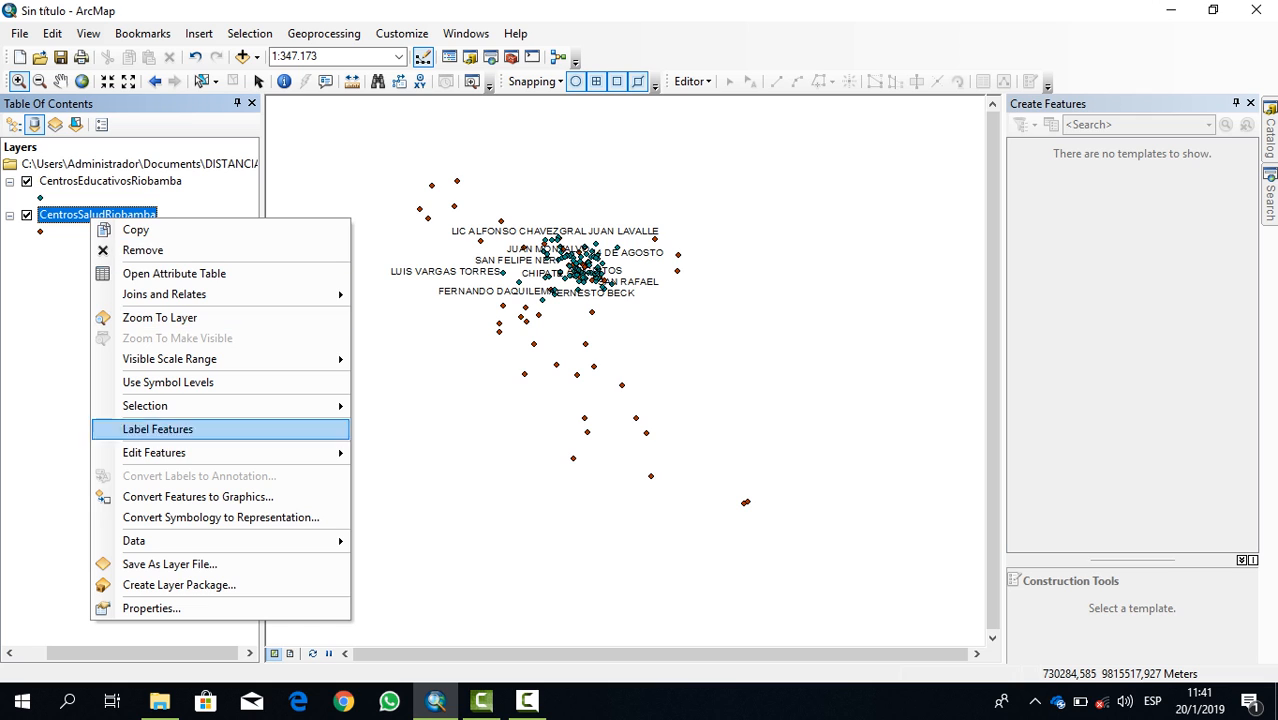
click(151, 608)
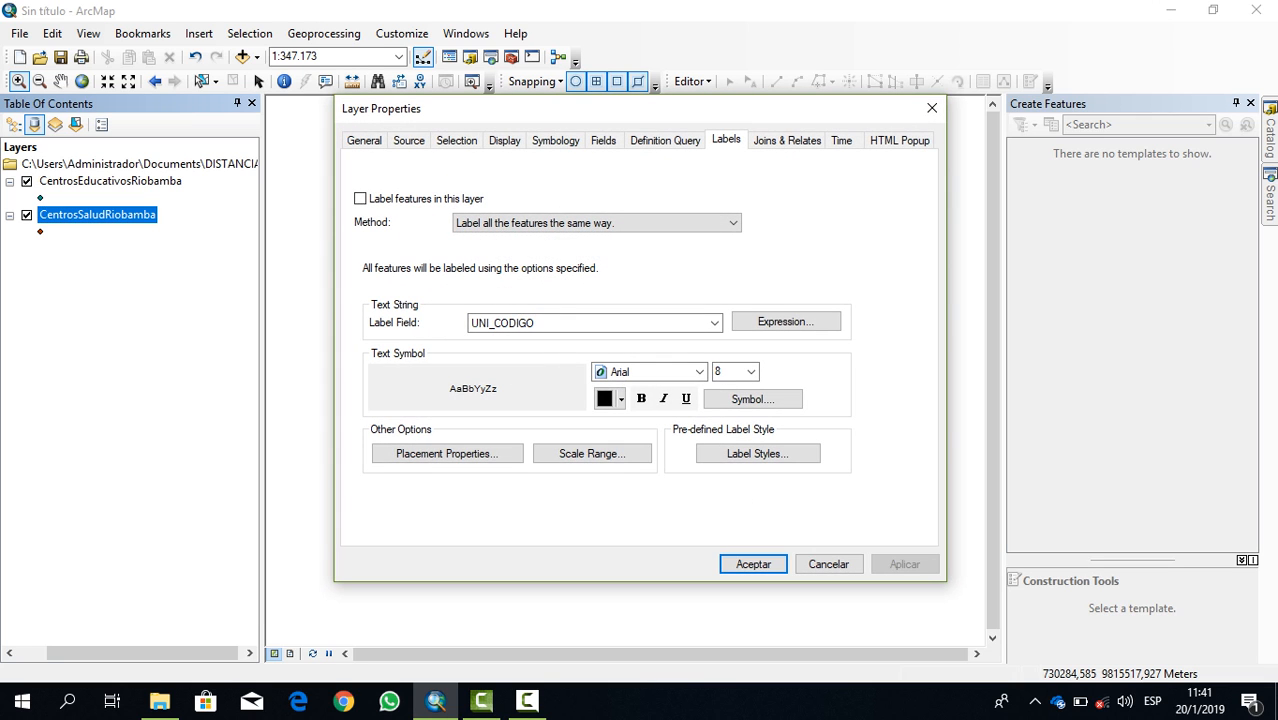
click(360, 199)
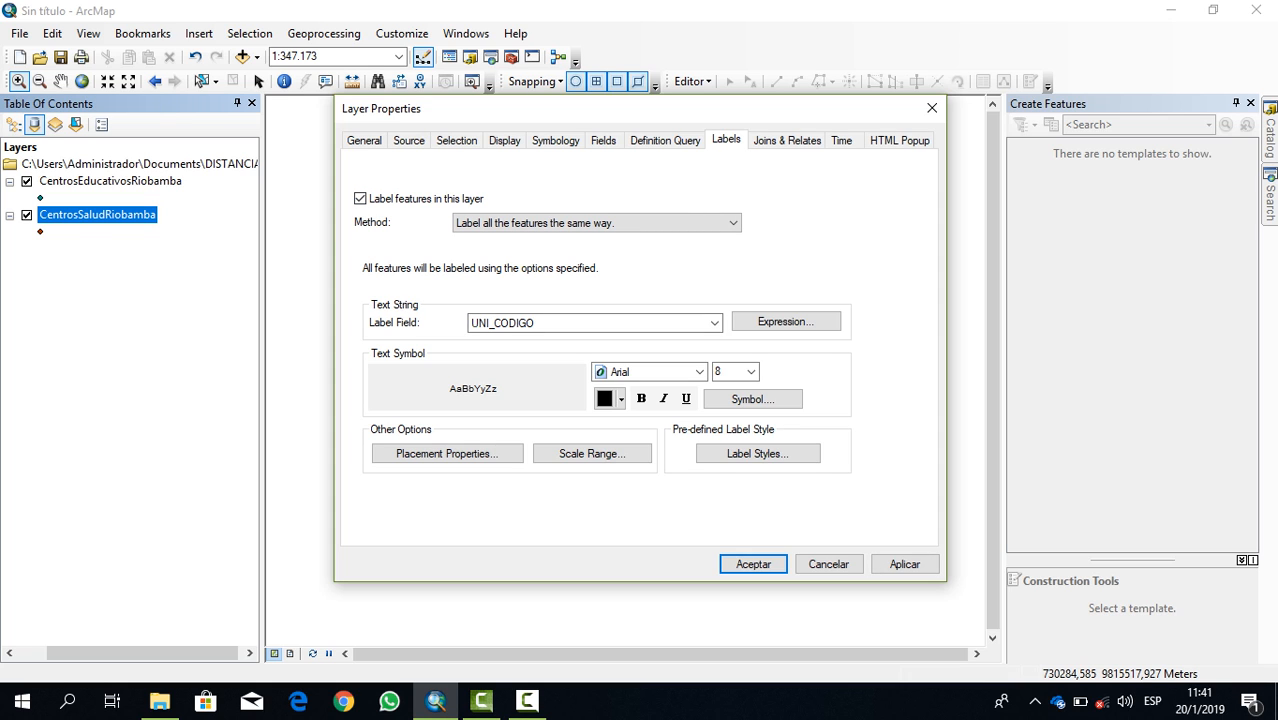
click(714, 323)
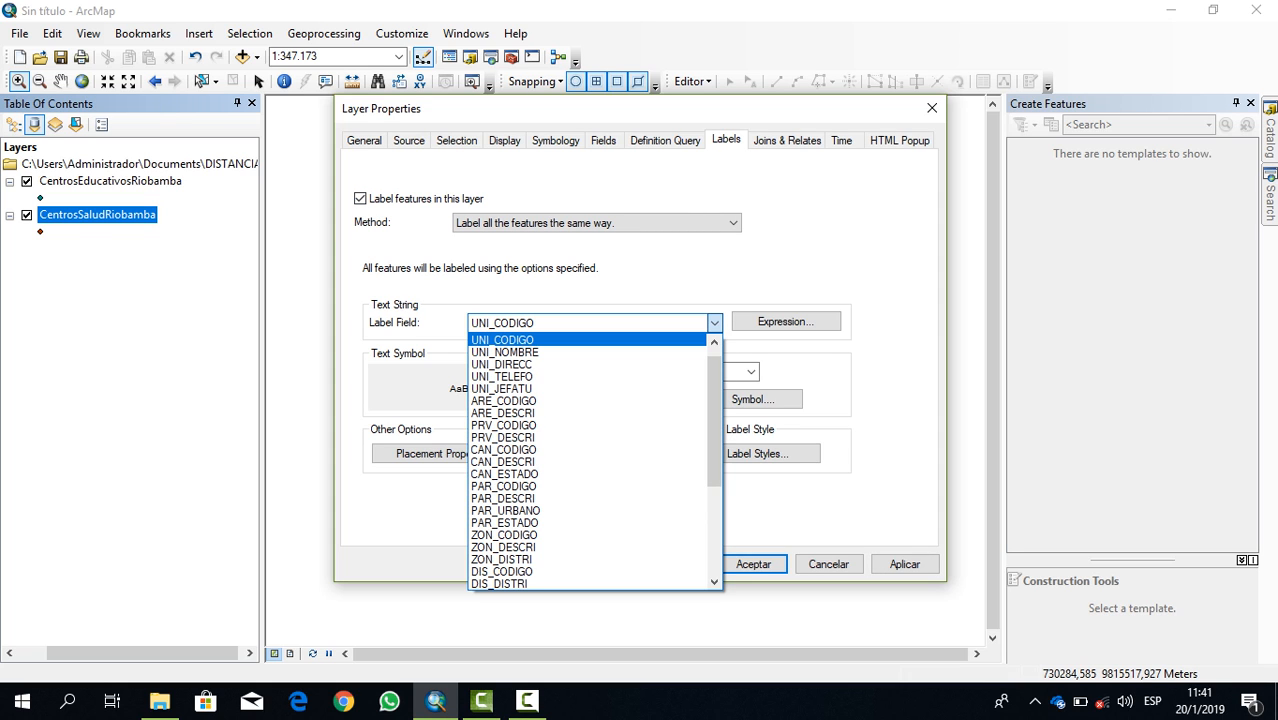
click(506, 352)
click(753, 564)
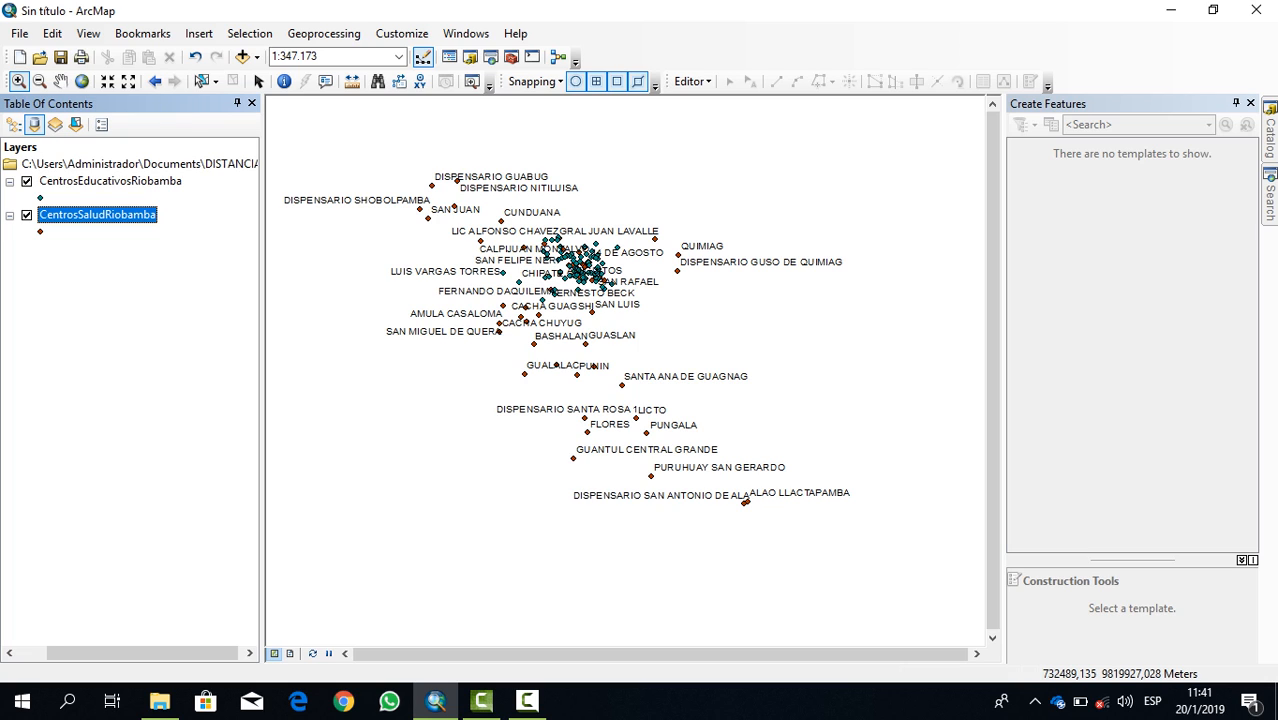
- Zoom in on the educational centre points with CentrosSaludRiobamba hidden, and show that layer again
click(27, 215)
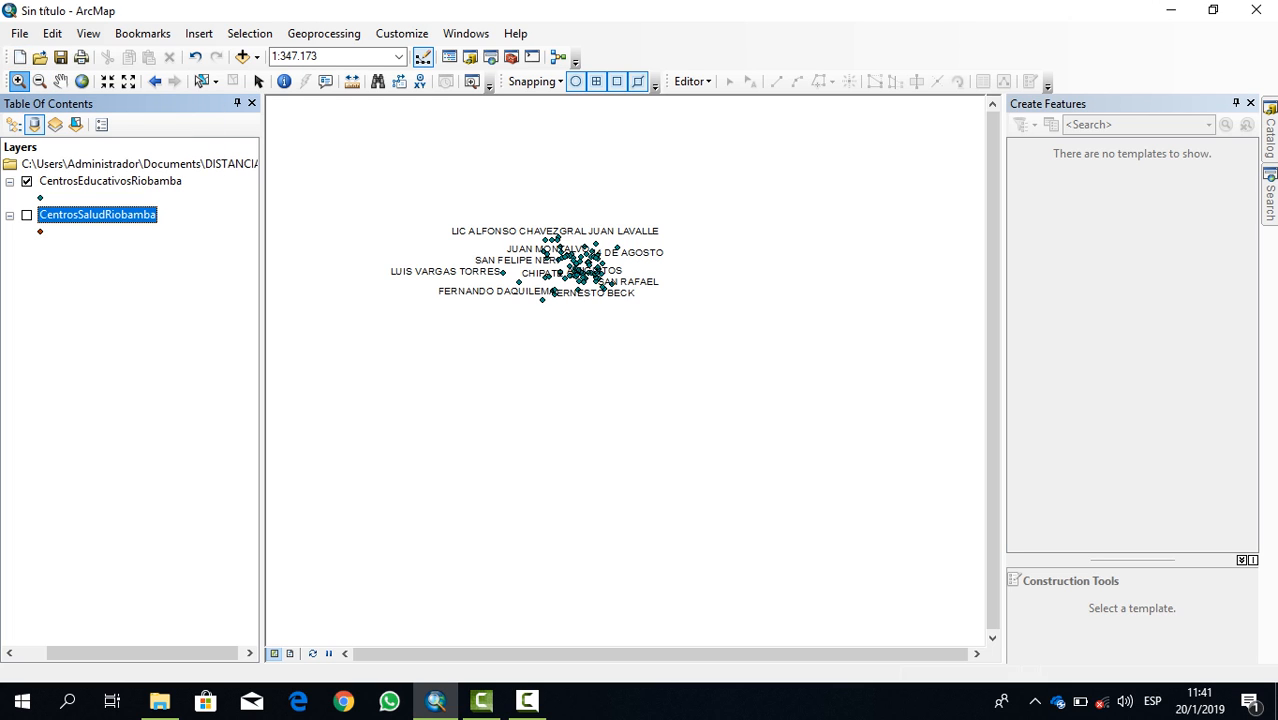
drag(430, 198, 694, 348)
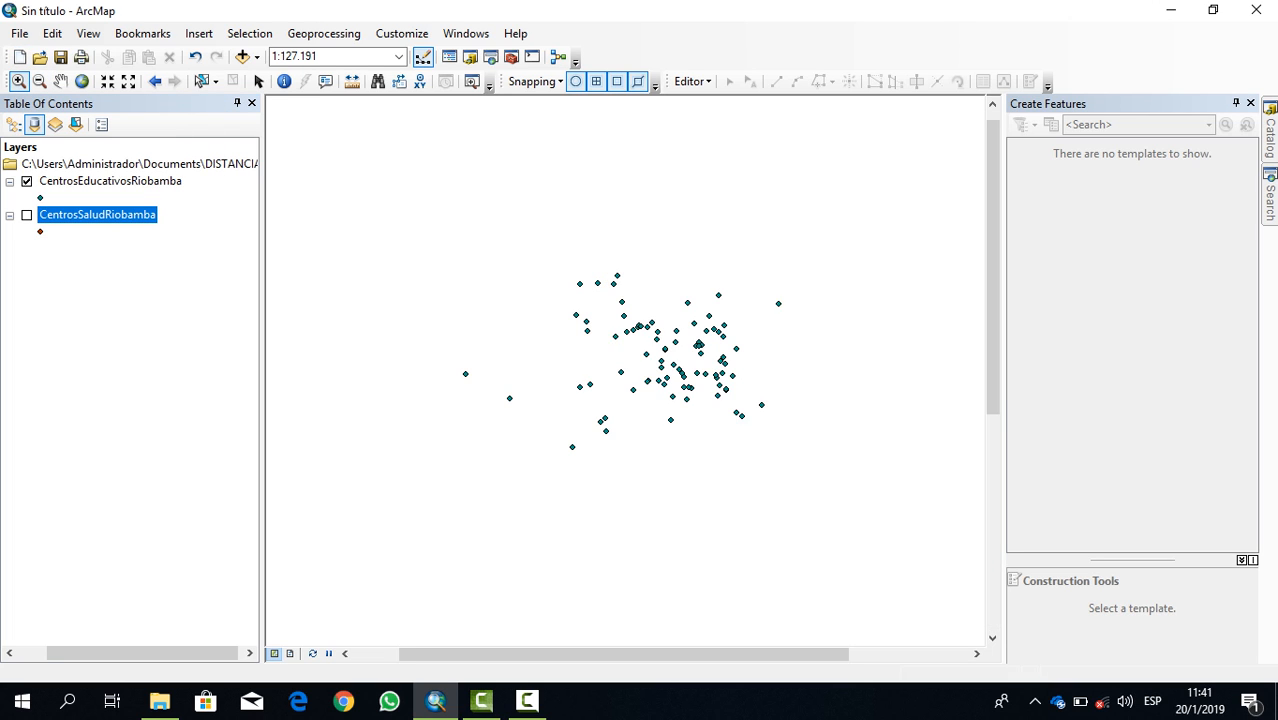
drag(456, 232, 834, 488)
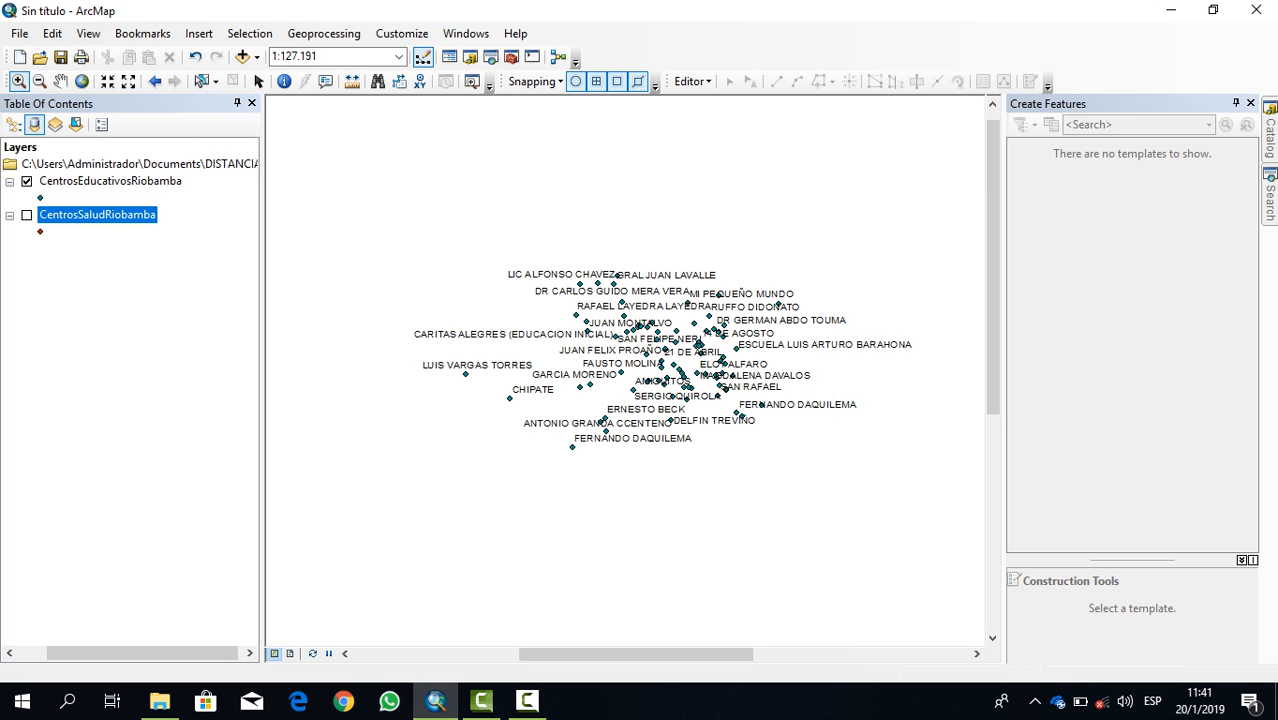
click(26, 215)
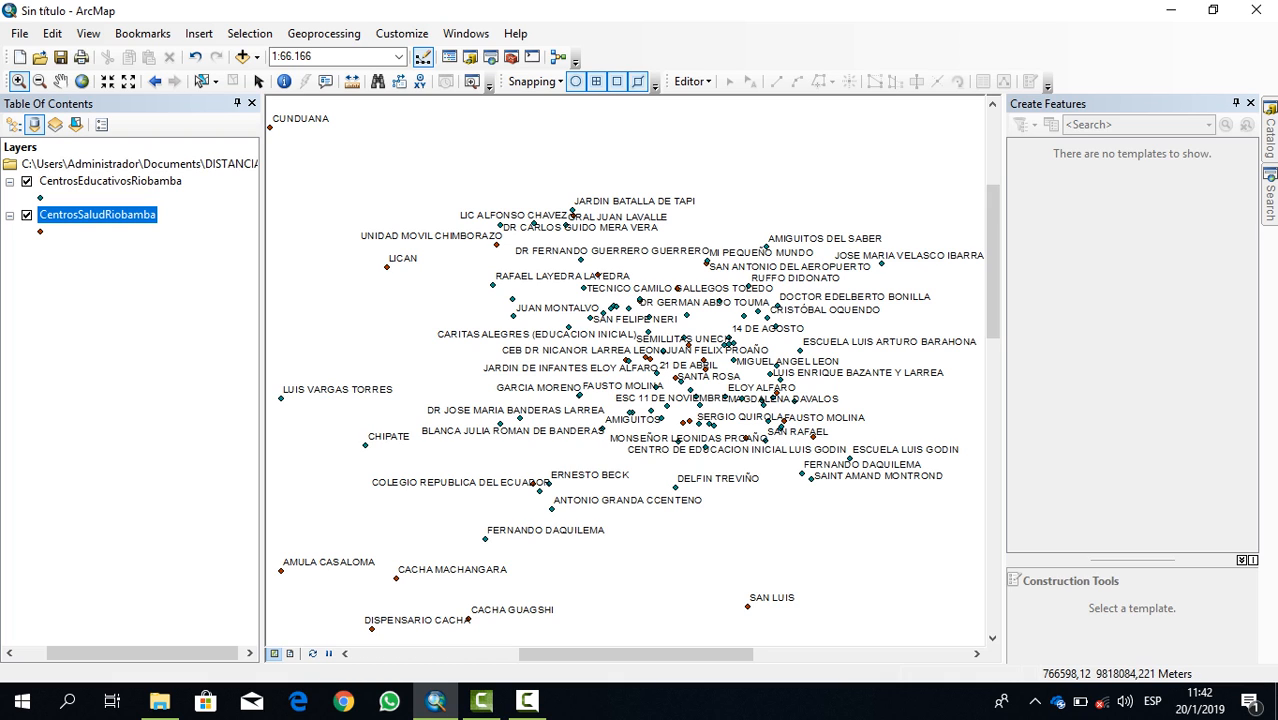
- Start a new shapefile in the DISTANCIA folder, named Distancia with the Polyline feature type
click(1270, 137)
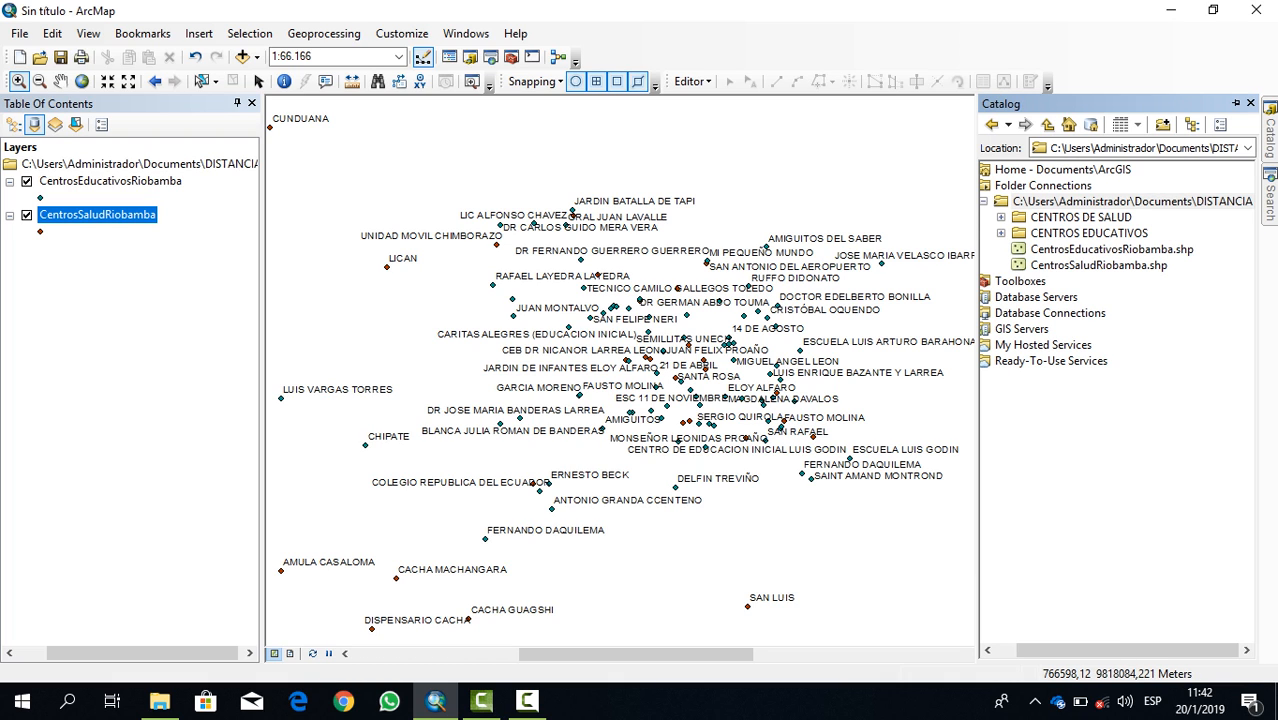
right_click(1064, 201)
mouse_move(1110, 317)
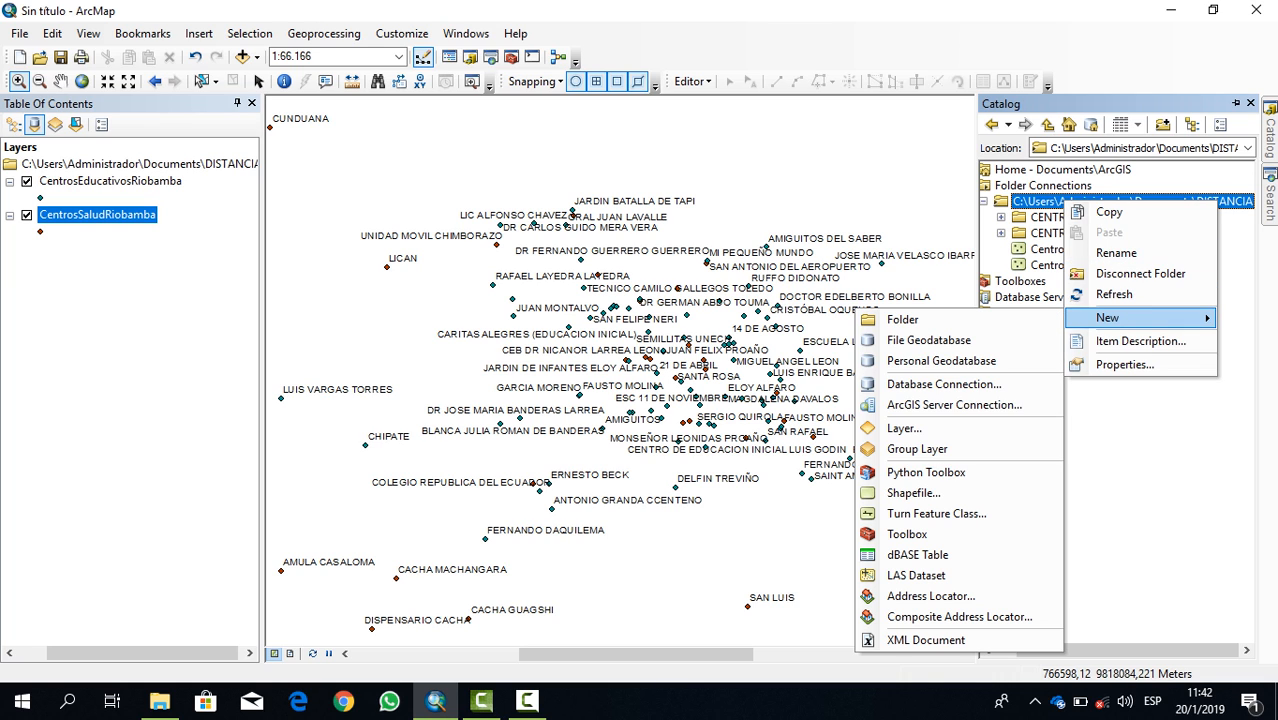
click(913, 492)
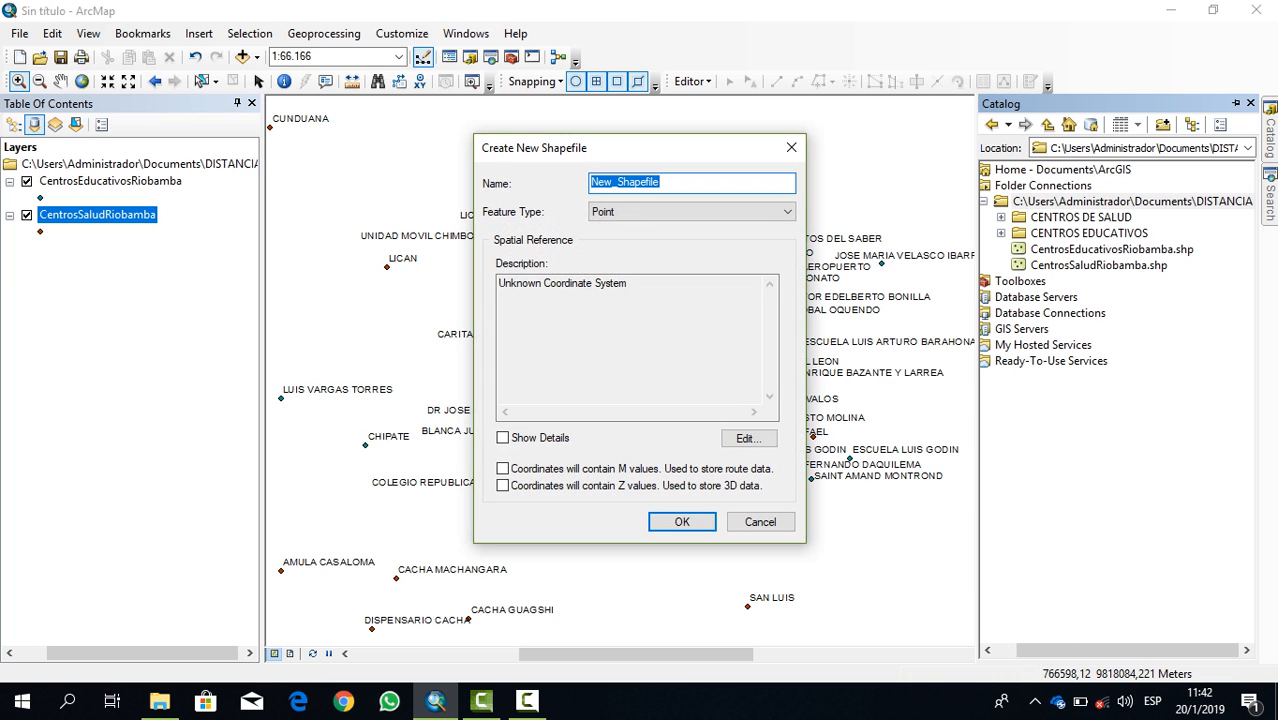
text(Di)
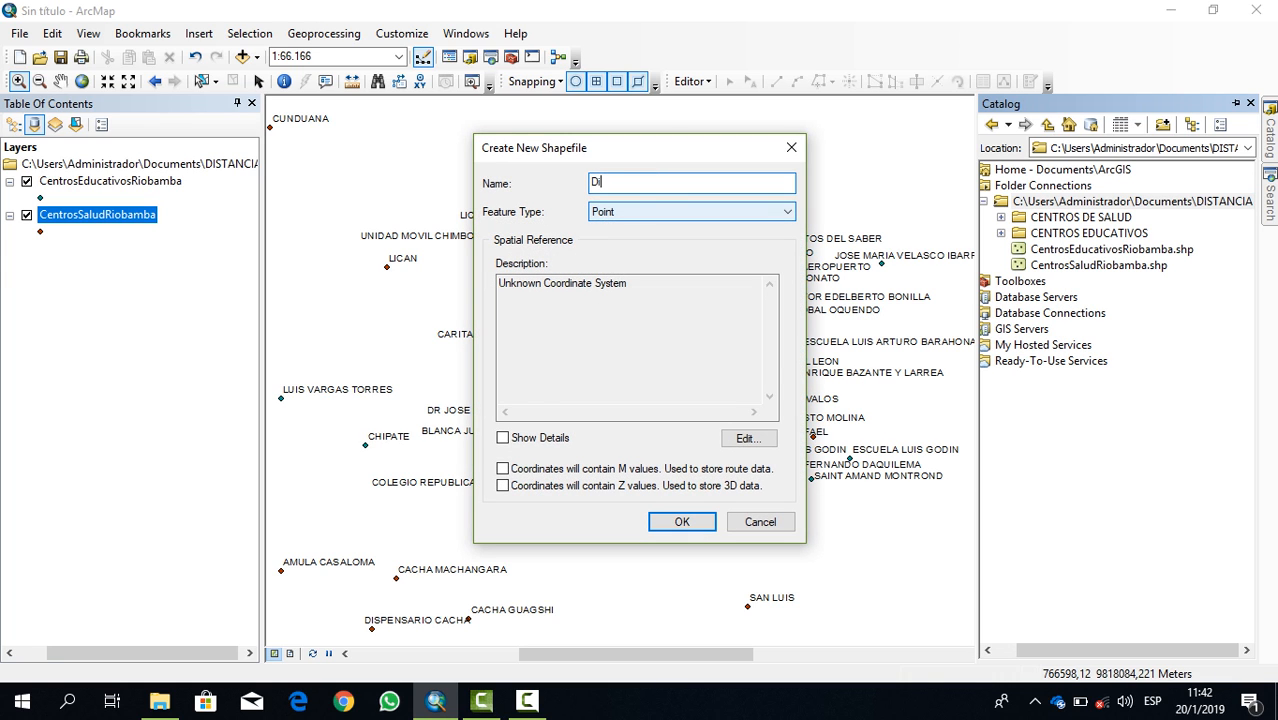
text(stancia)
click(787, 212)
click(690, 241)
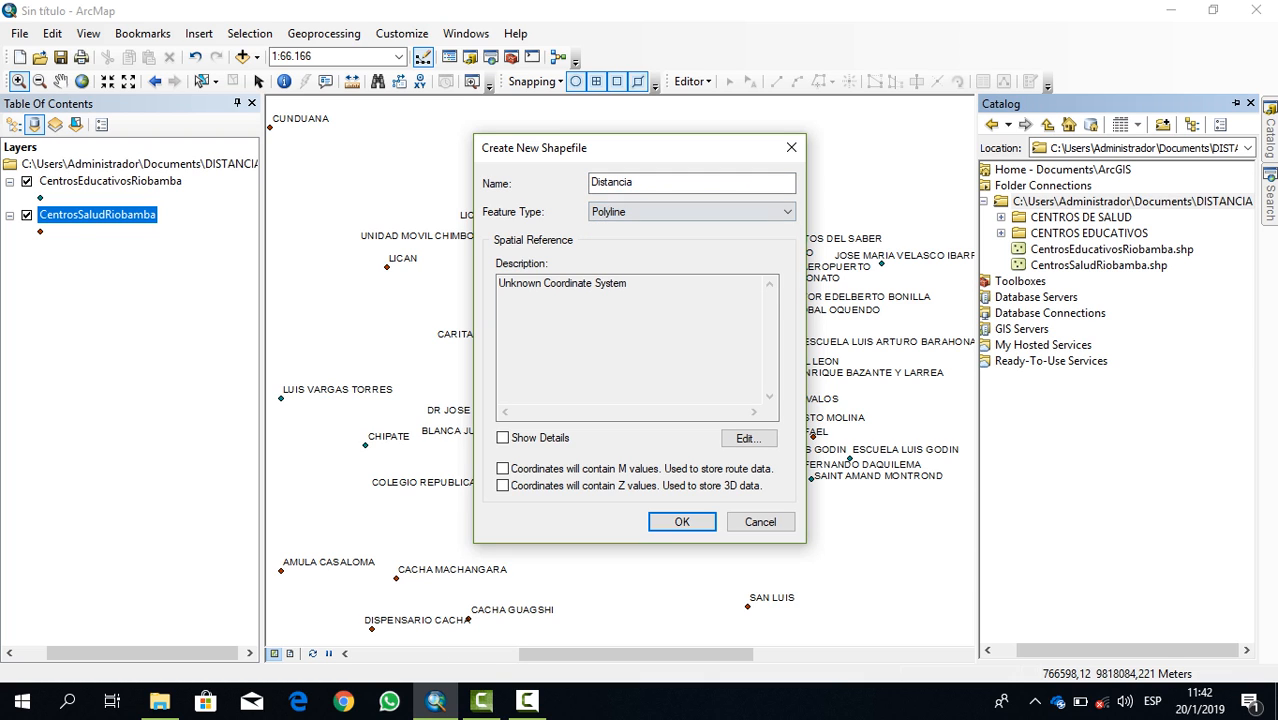
- Assign the WGS 1984 UTM Zone 17S coordinate system to the Distancia shapefile and create it, dismissing the coordinate system warning
click(748, 438)
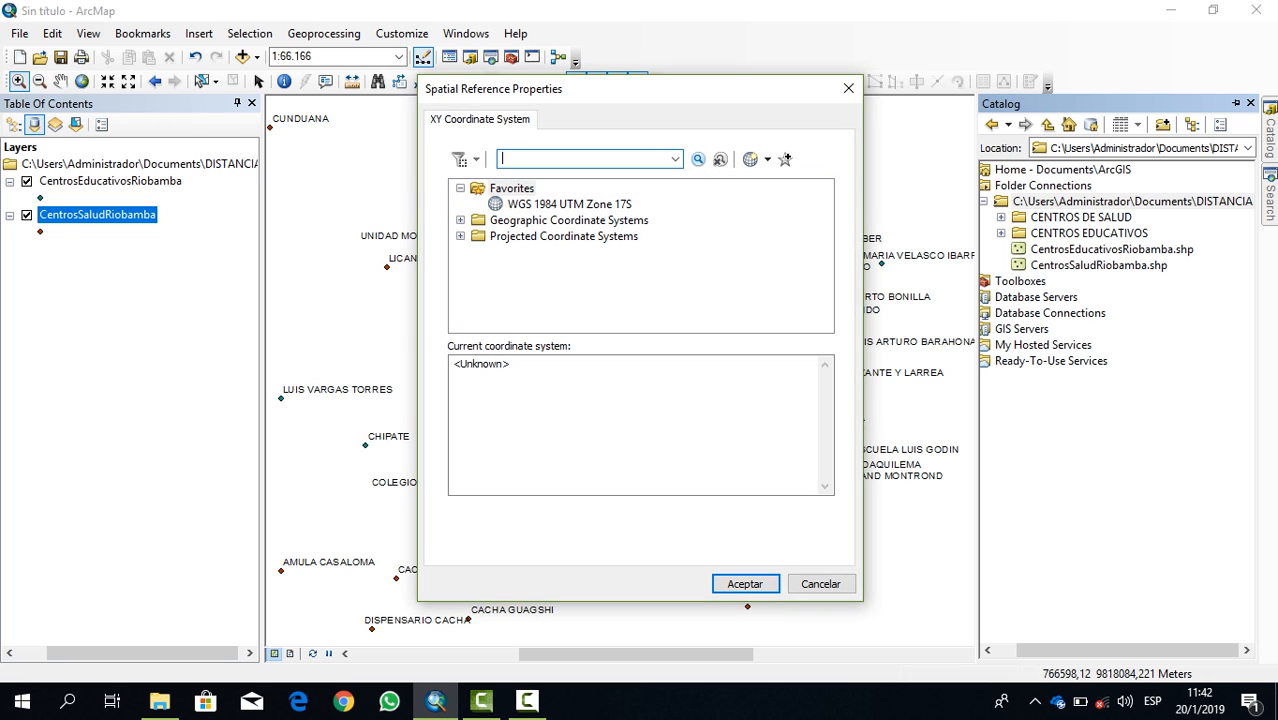
click(569, 204)
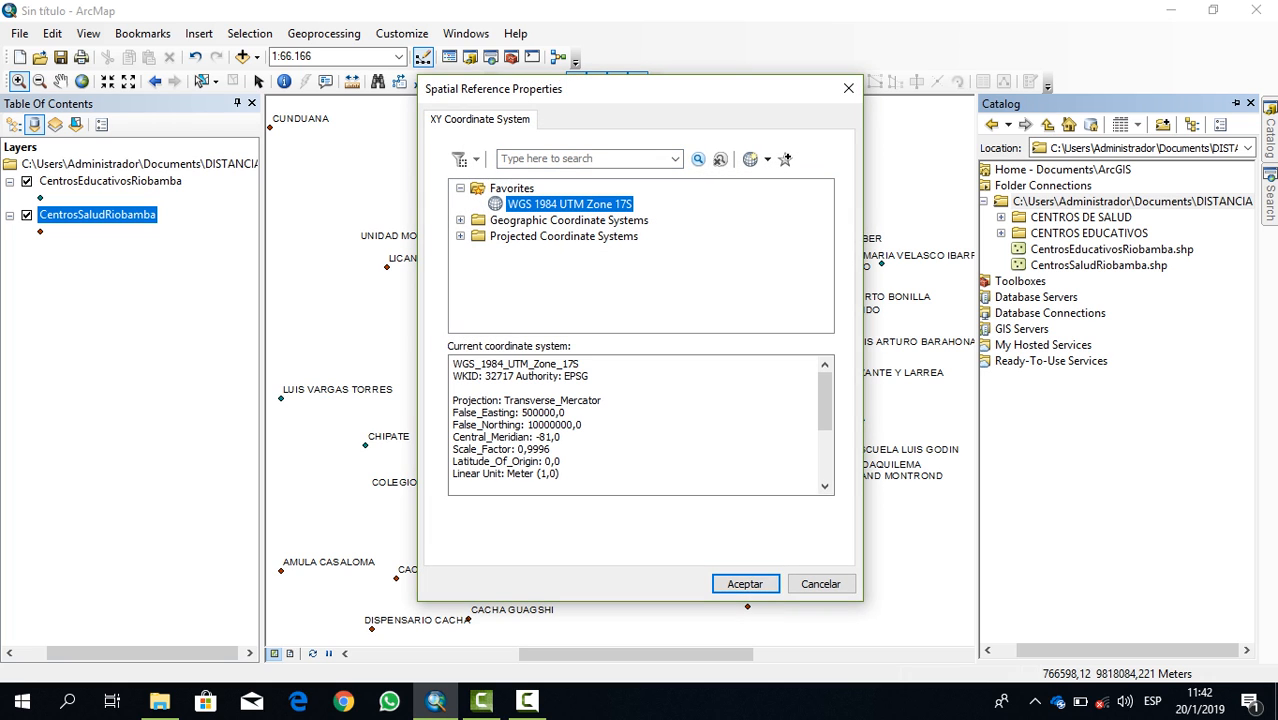
click(745, 584)
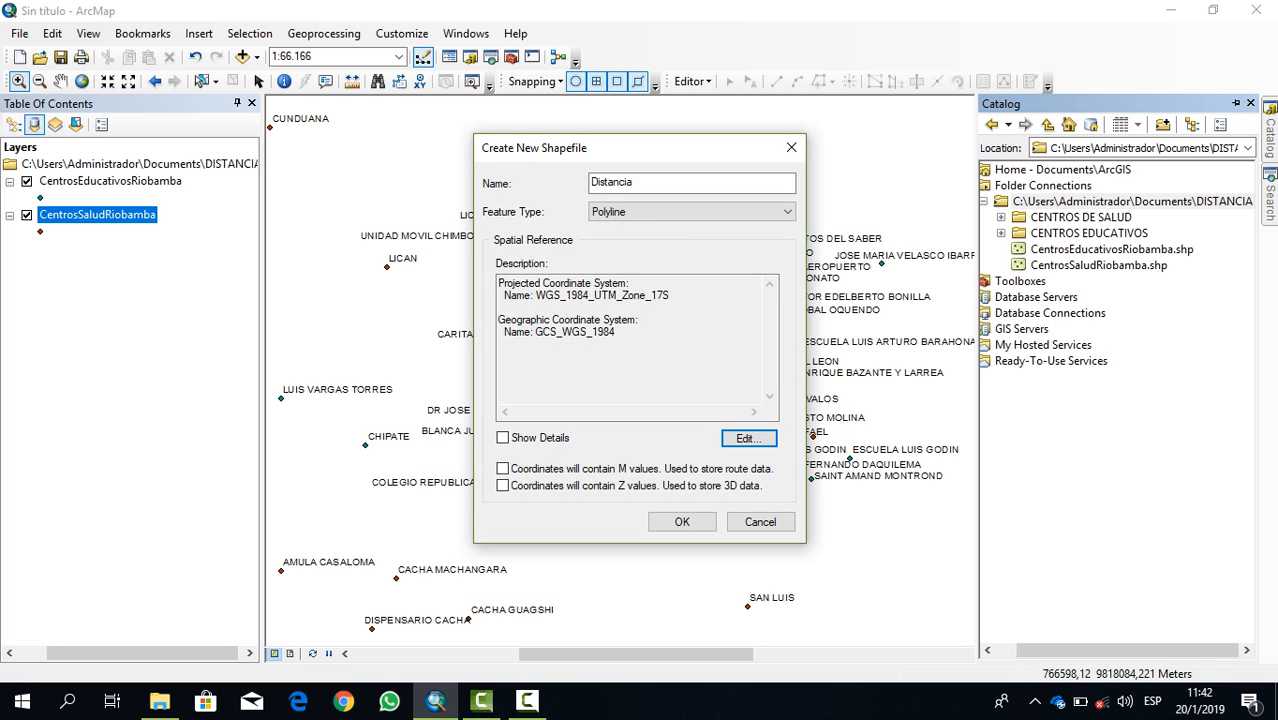
click(682, 521)
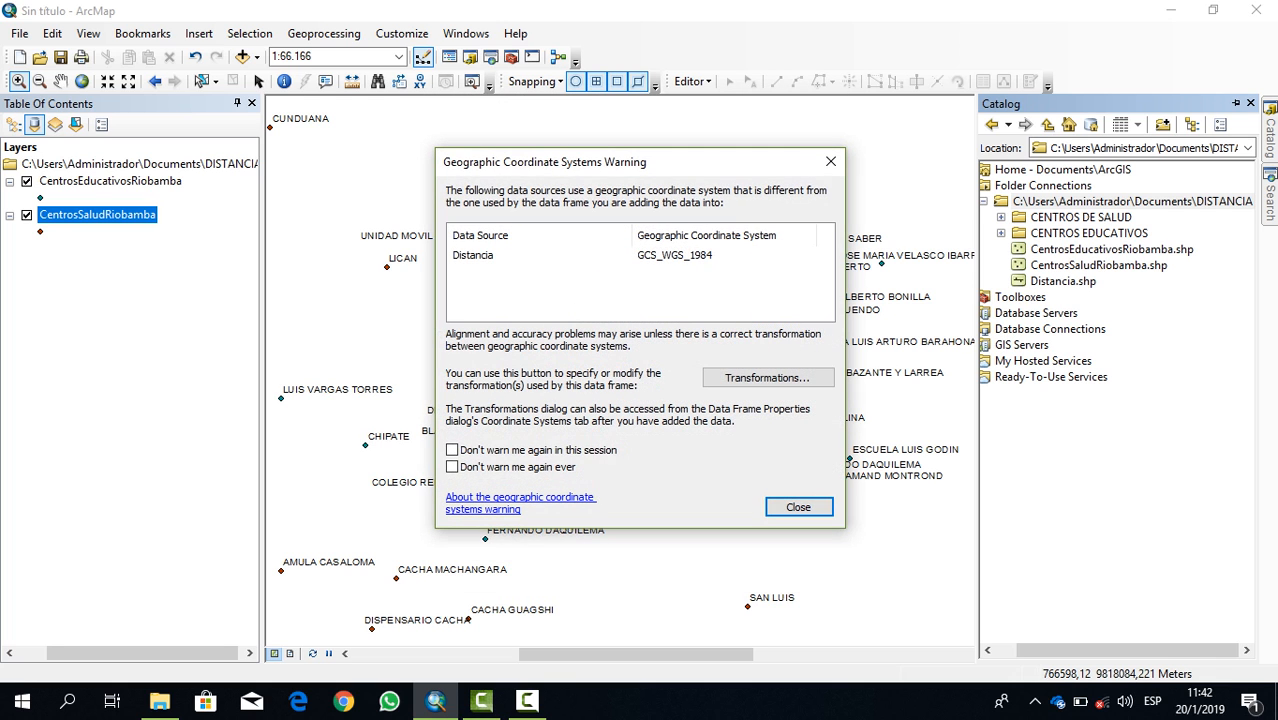
click(798, 507)
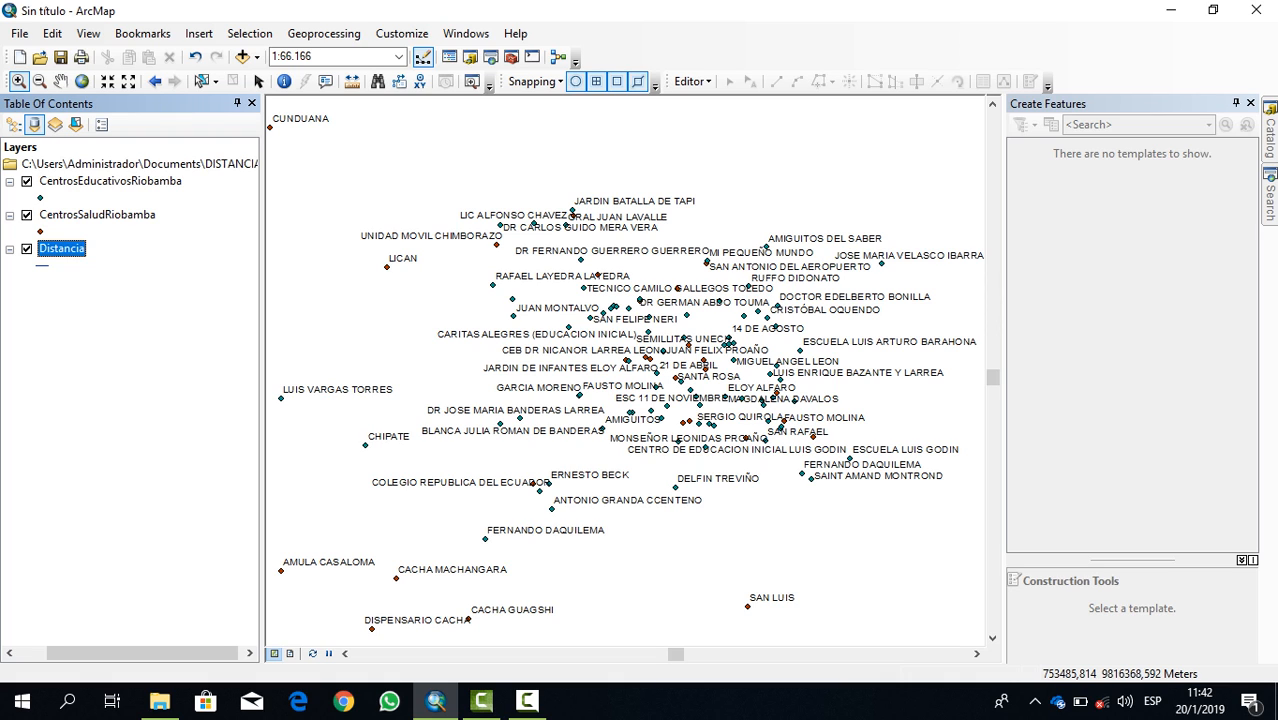
- Start an edit session on the Distancia layer, continuing past the spatial reference warnings
right_click(70, 248)
mouse_move(150, 480)
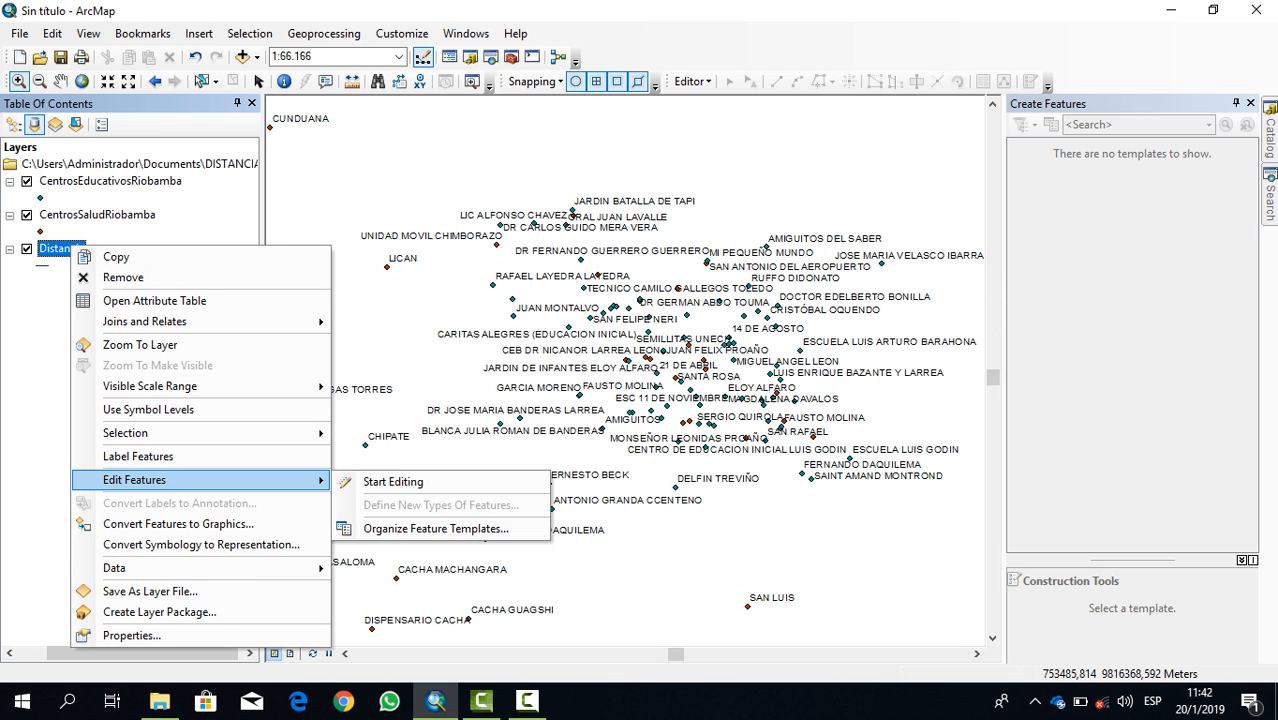
click(393, 481)
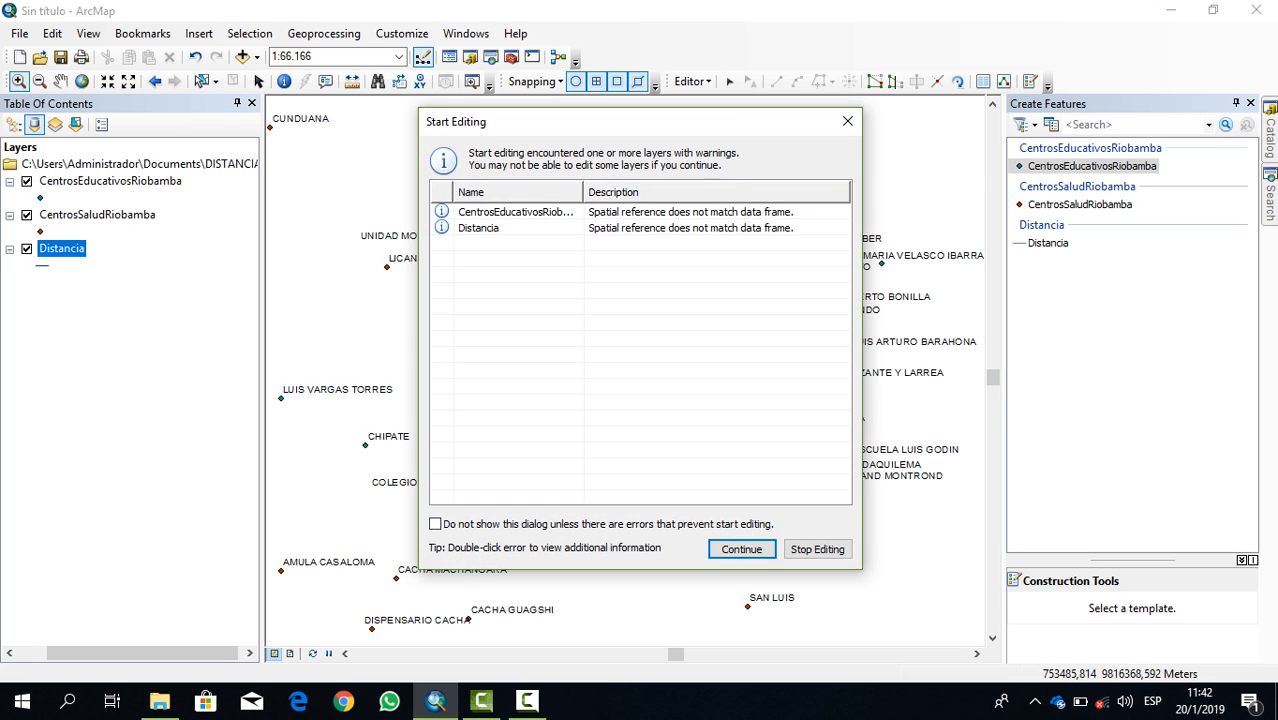
click(741, 549)
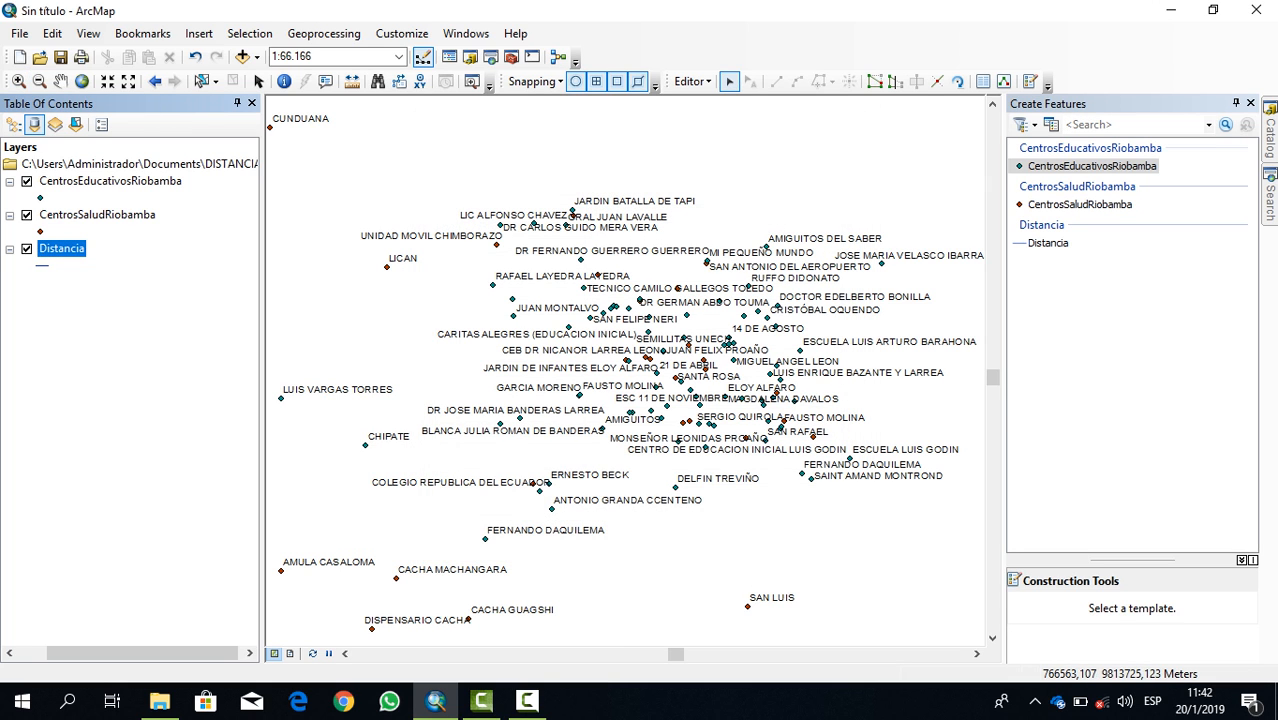
- Draw a straight Distancia line from the LICAN health centre to the educational centre point just east of it, snapping to both points
click(1048, 243)
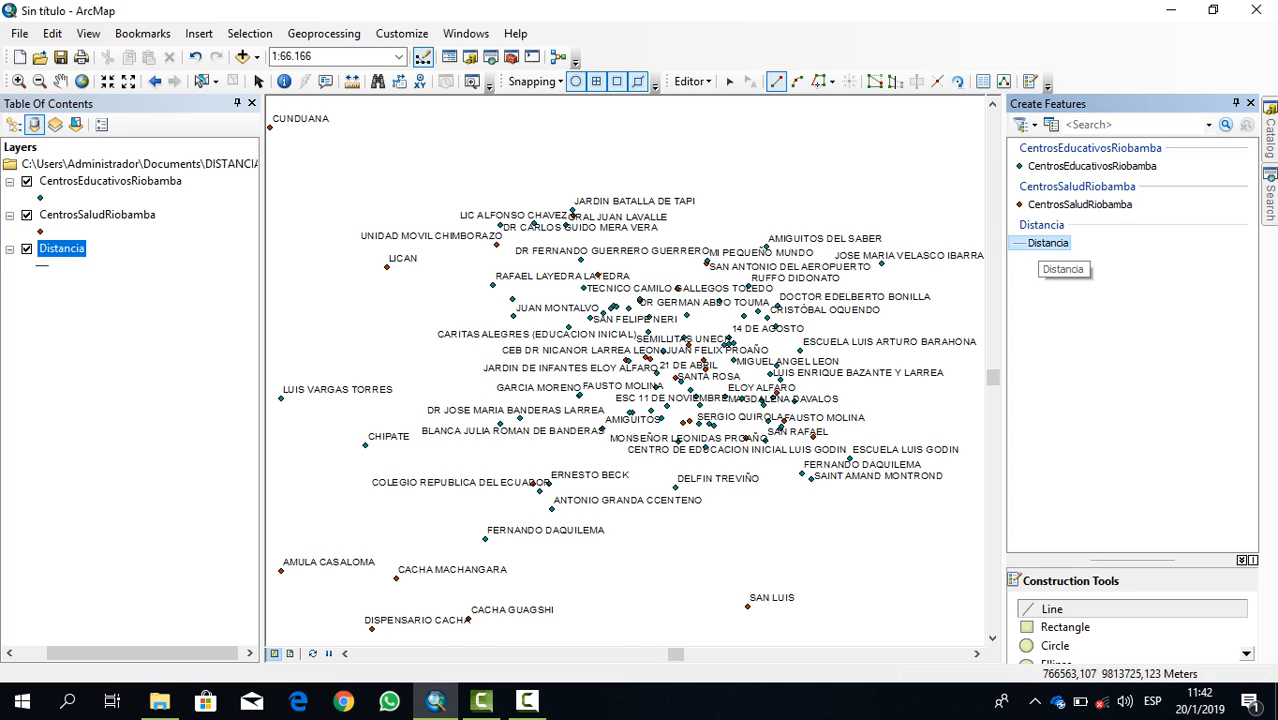
click(1052, 609)
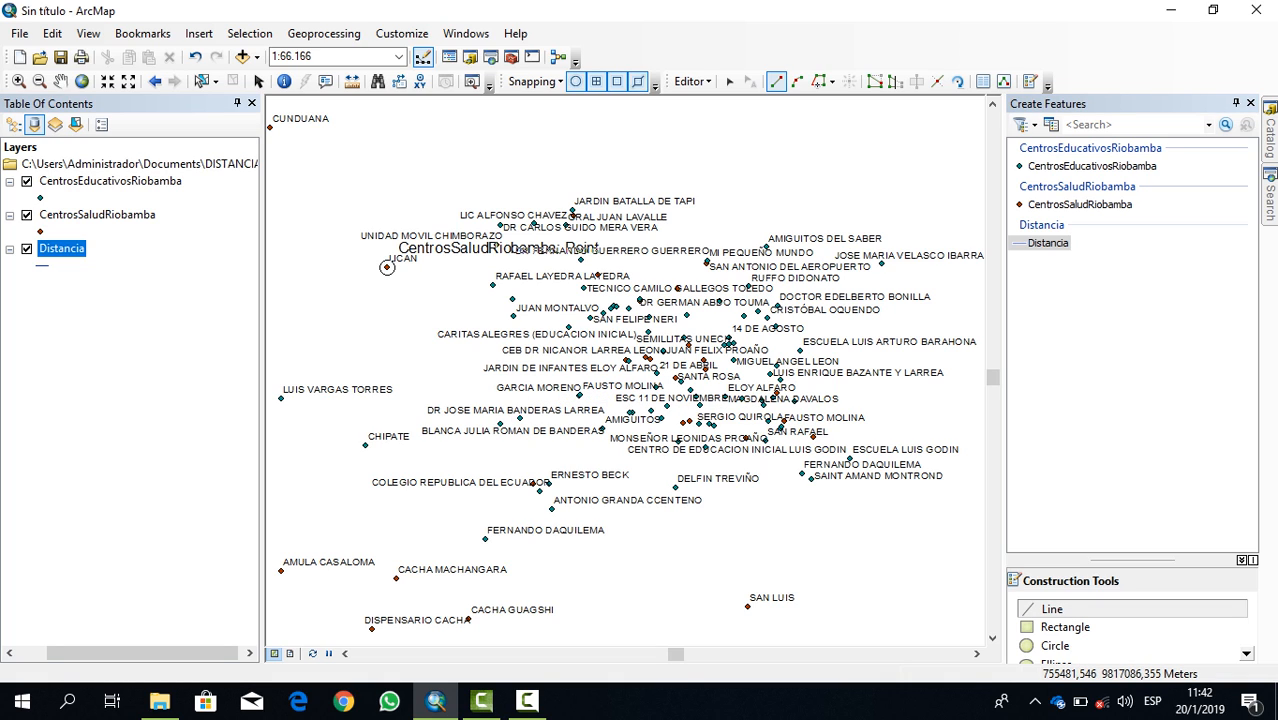
click(387, 267)
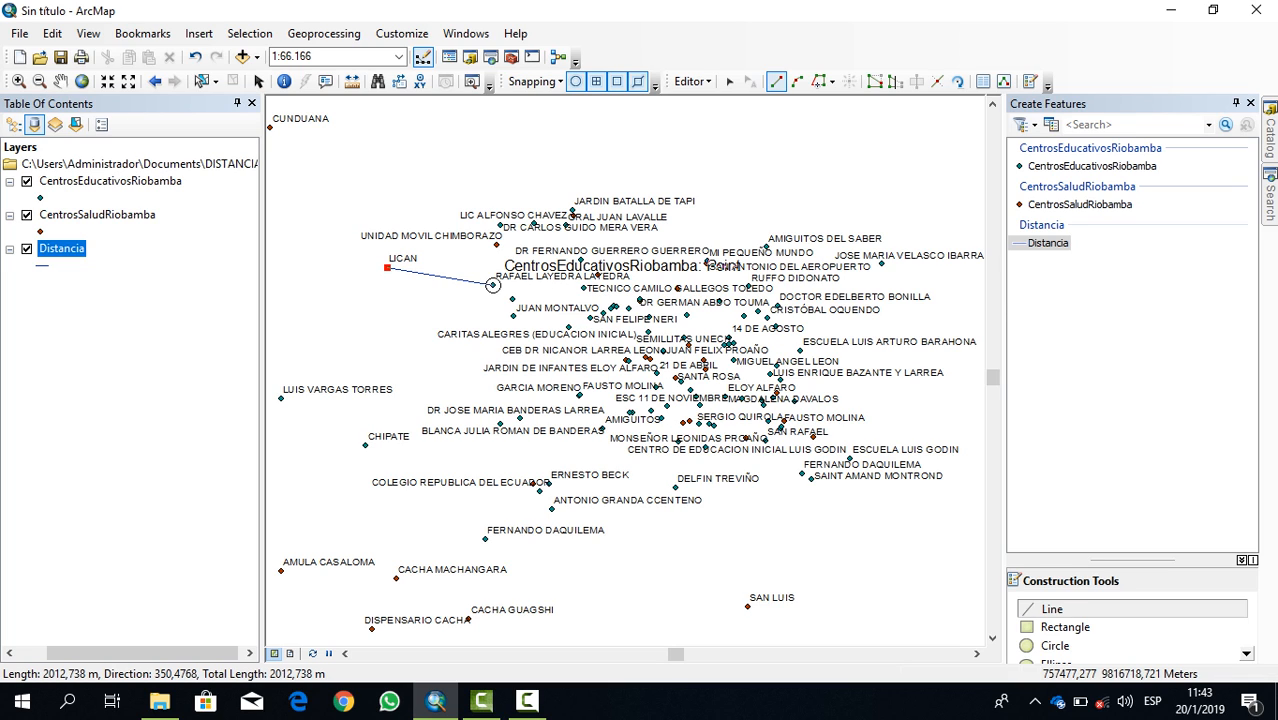
double_click(493, 285)
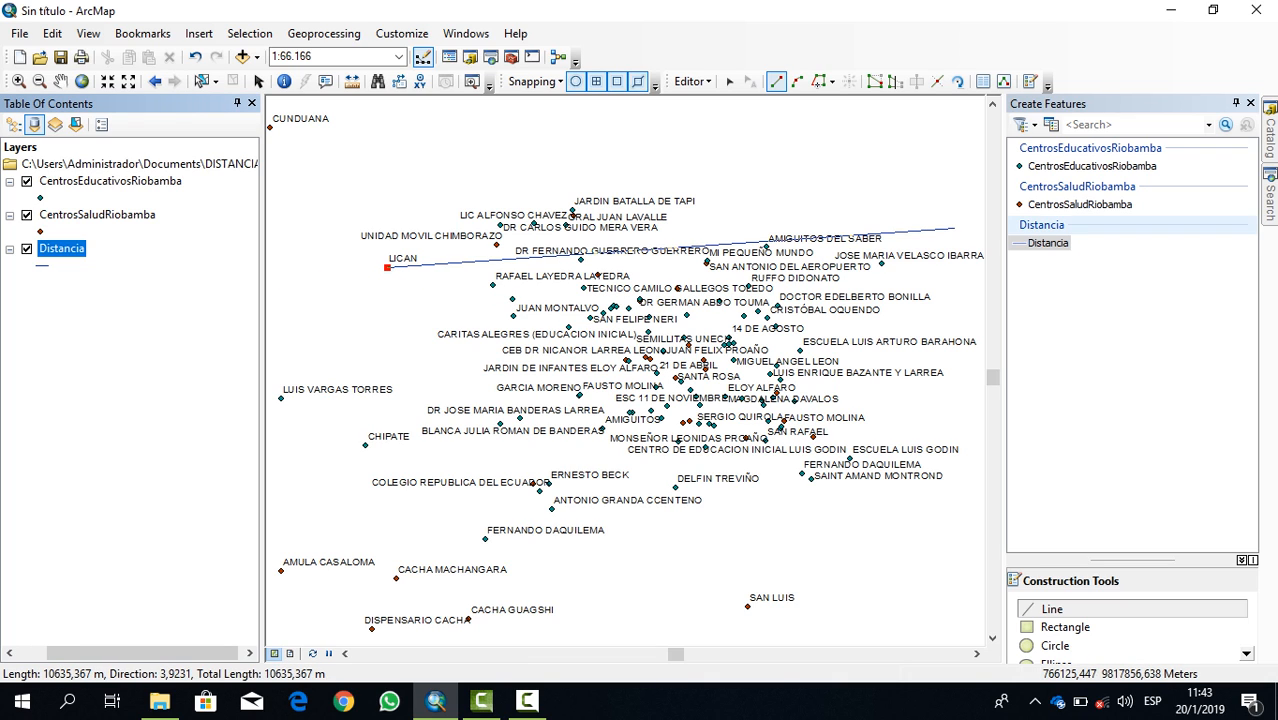
click(1048, 243)
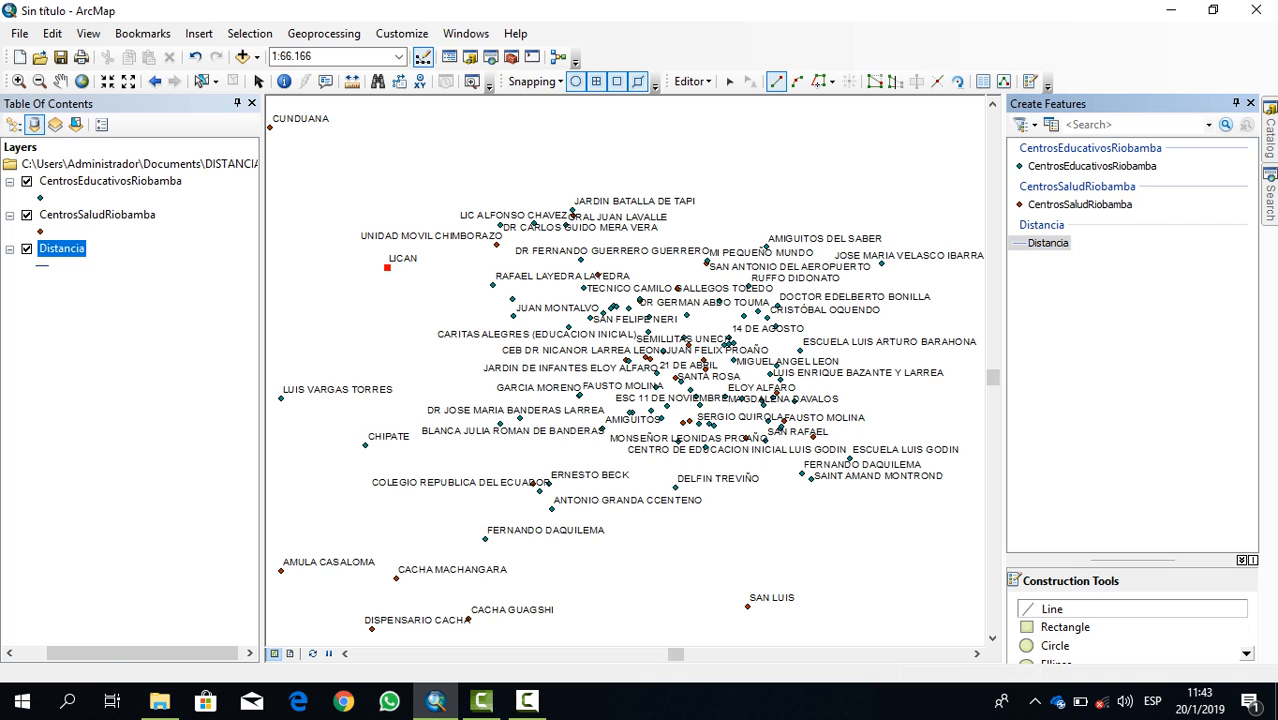
click(387, 267)
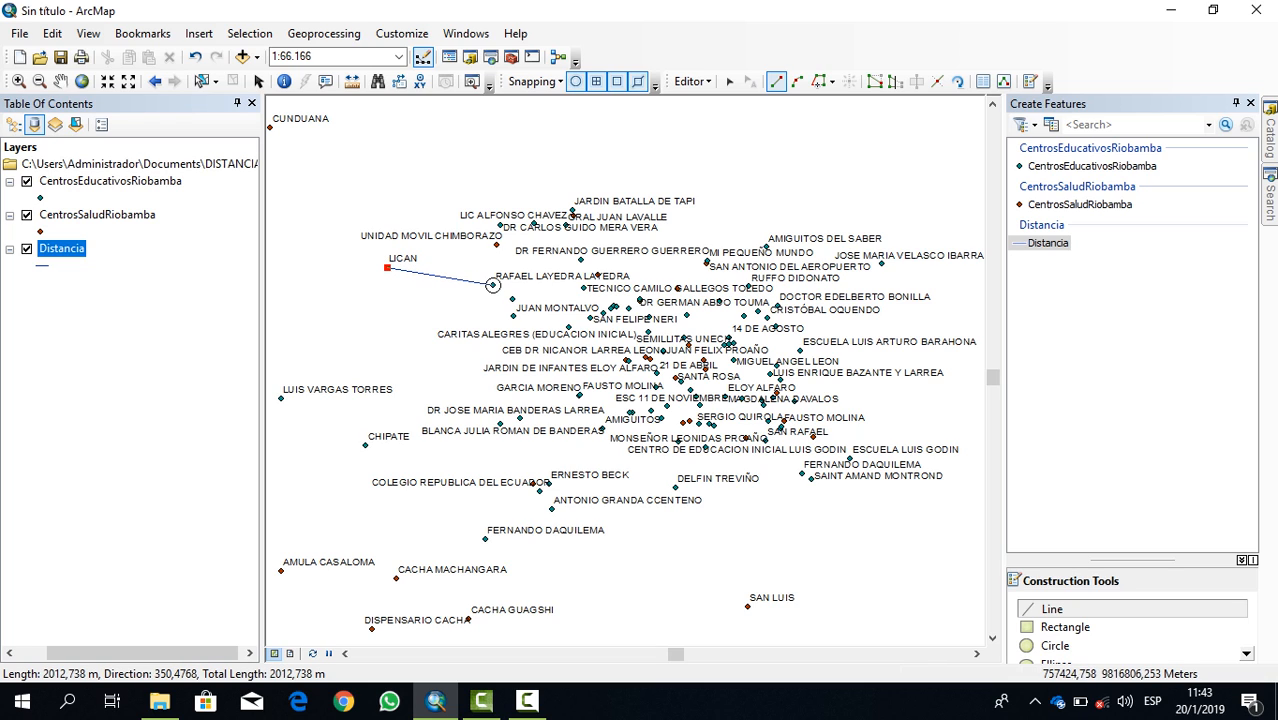
click(493, 286)
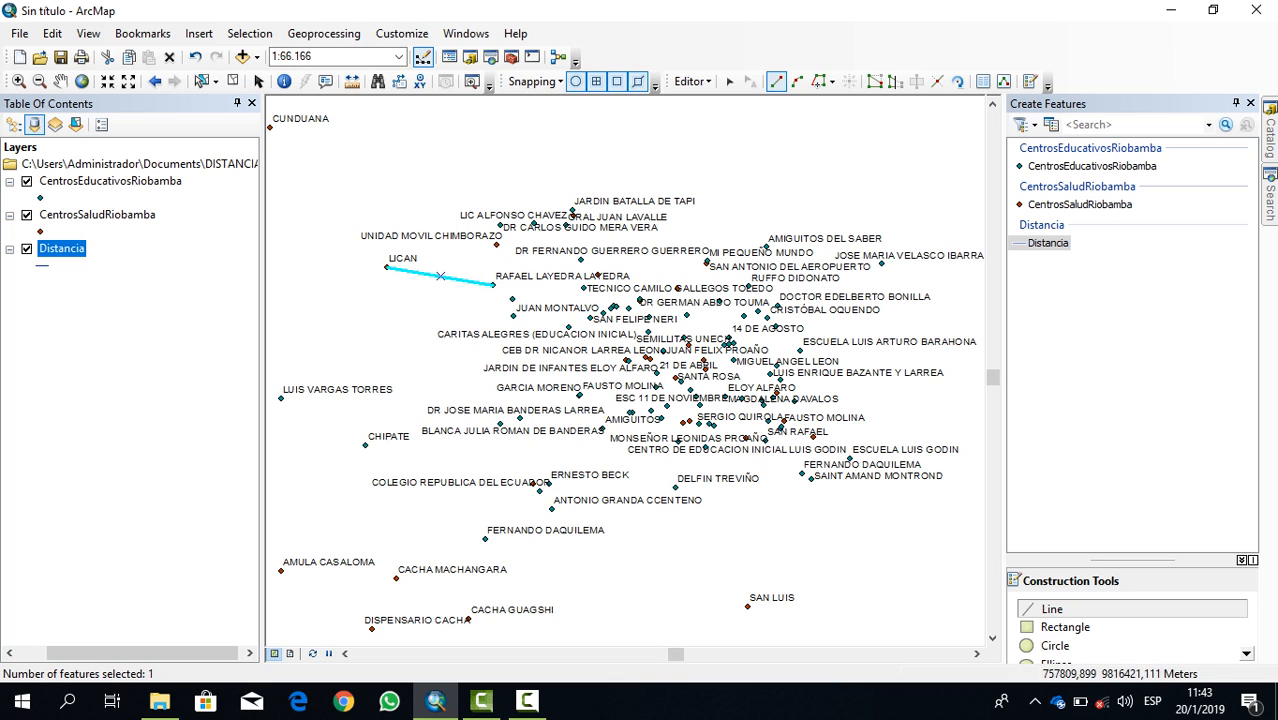
click(692, 81)
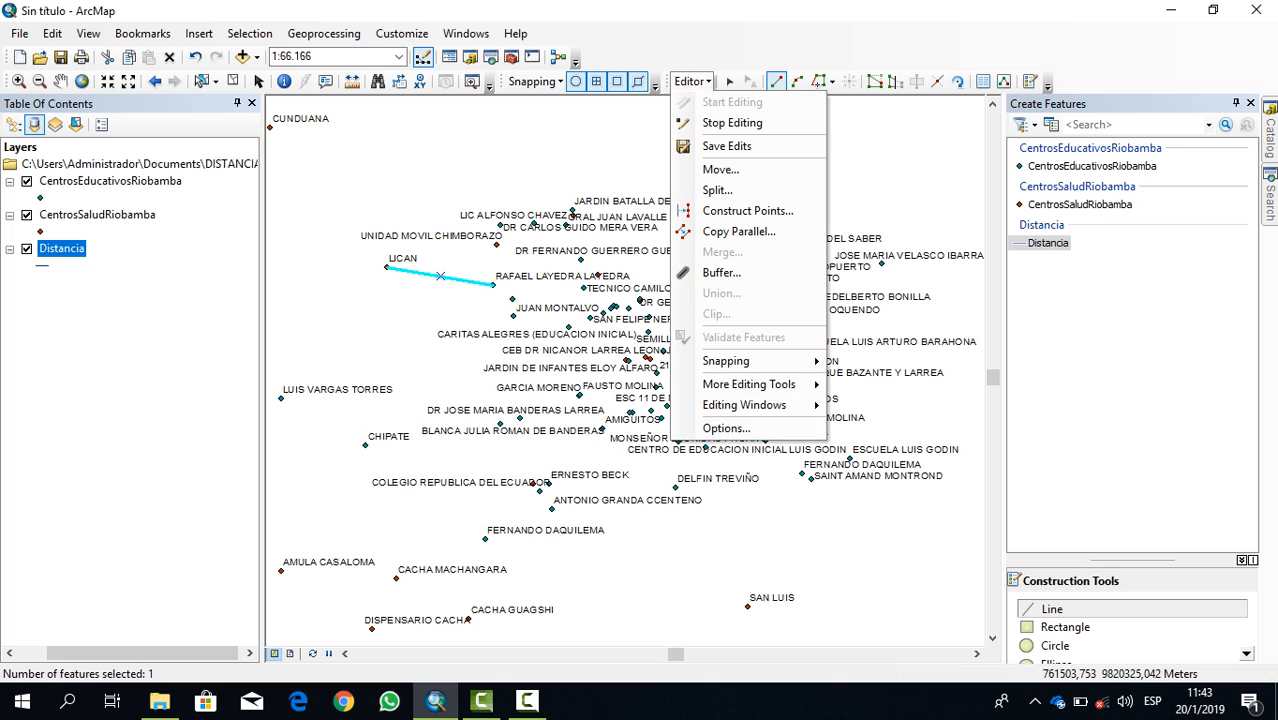
click(730, 122)
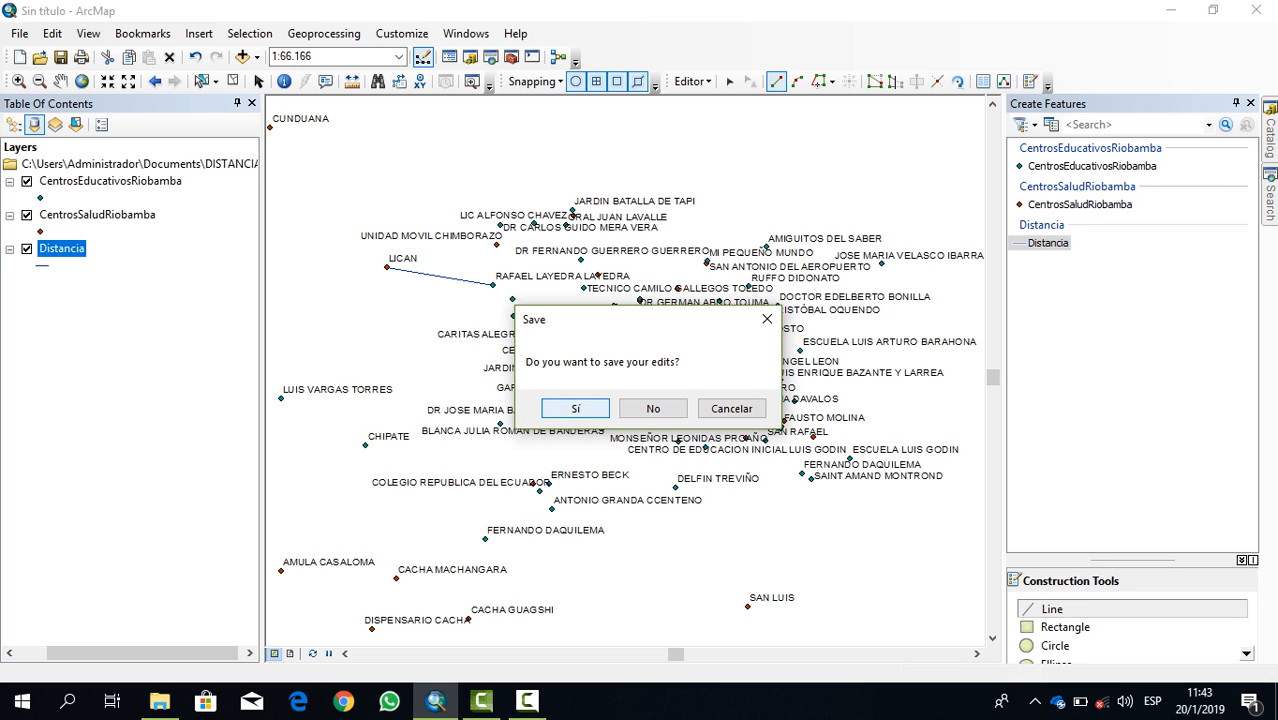
click(767, 319)
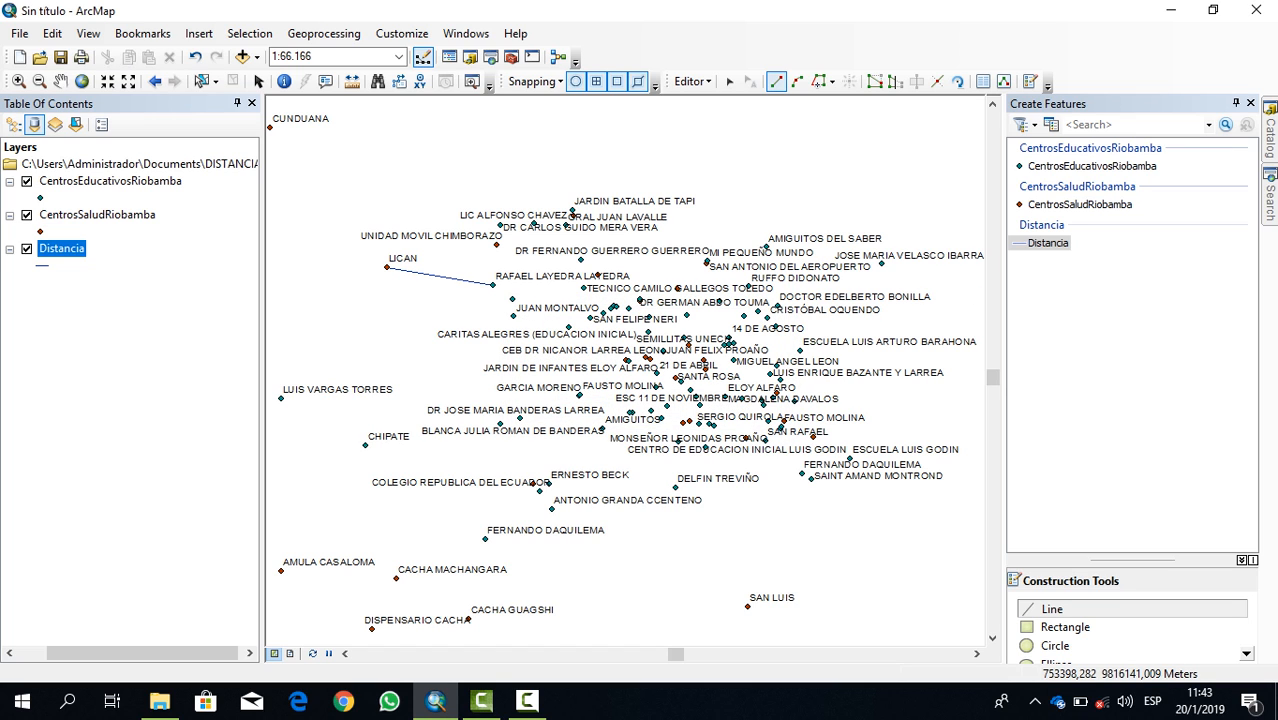
right_click(64, 249)
click(110, 306)
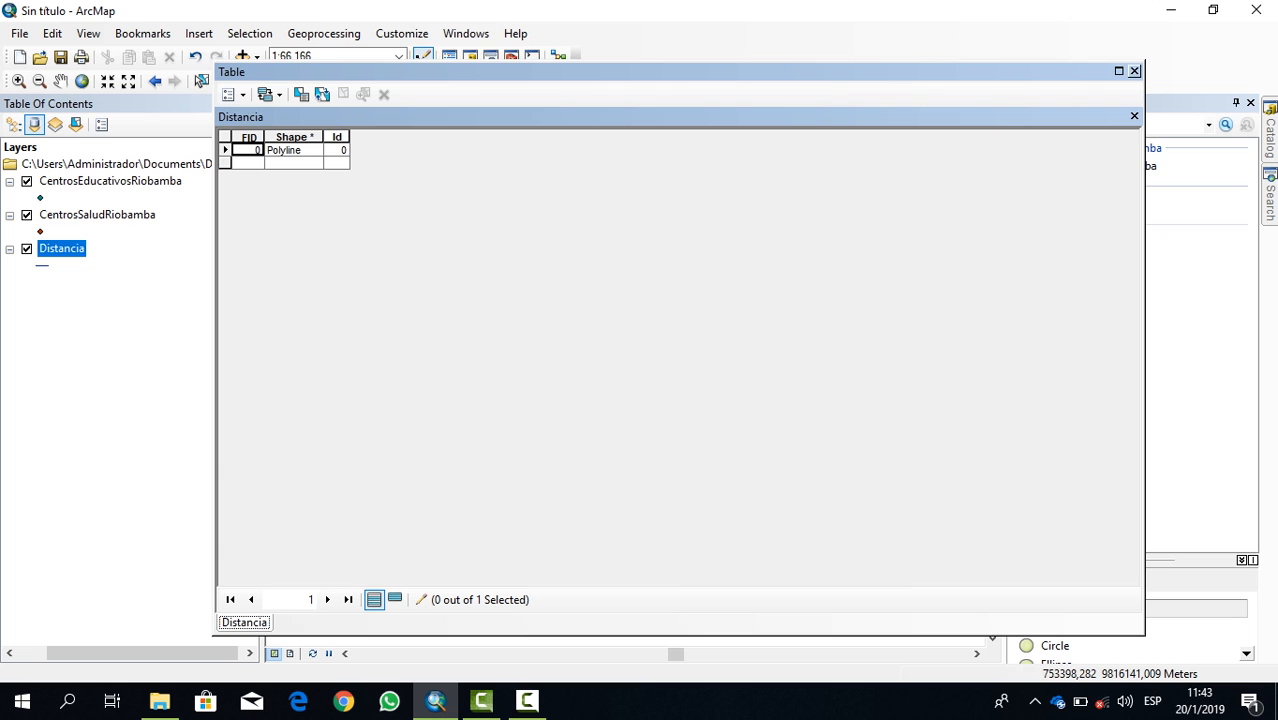
click(1134, 71)
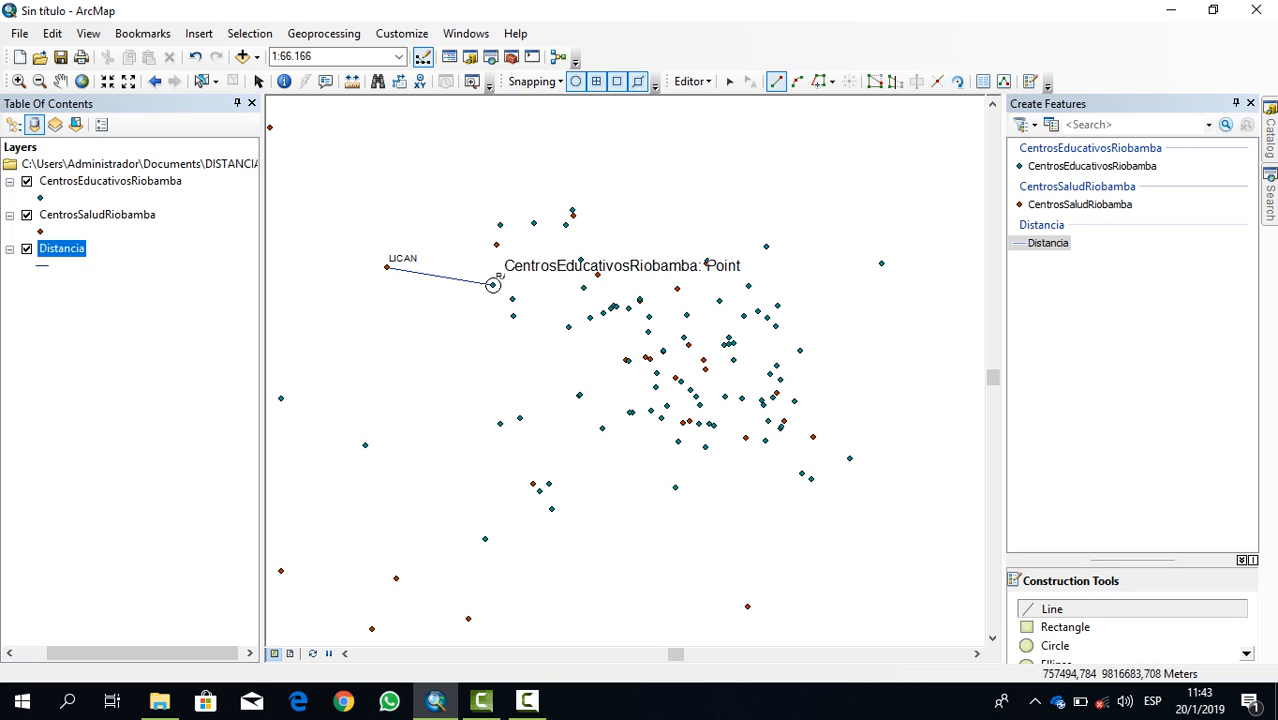
- Stop the edit session and save the edits made to the Distancia layer
click(690, 81)
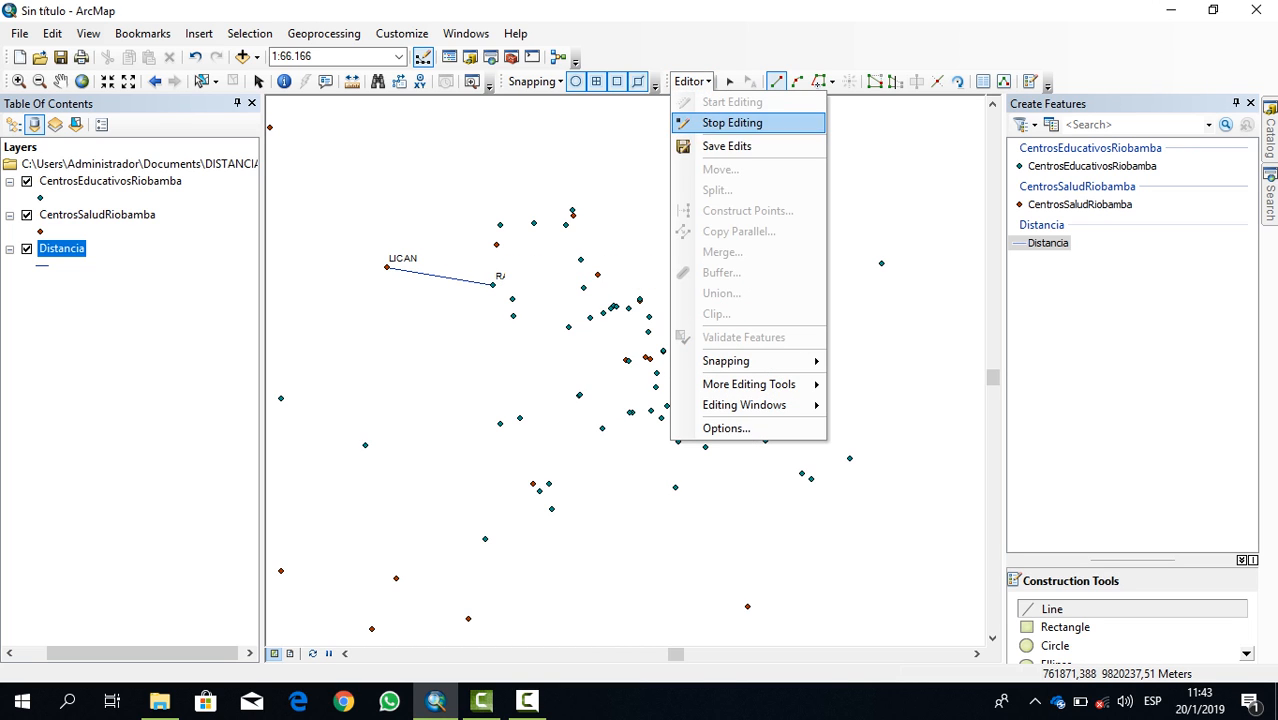
click(740, 122)
click(576, 408)
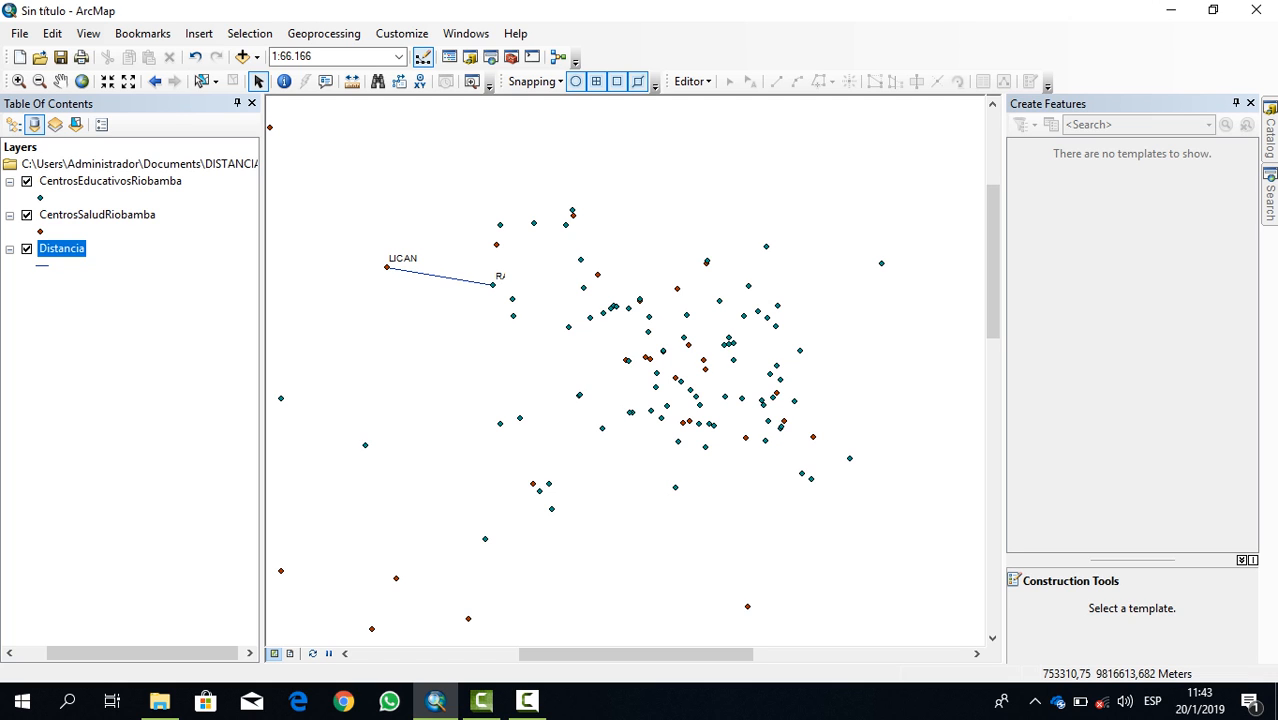
- Add a field named Distancia of type Double to the Distancia layer's attribute table
right_click(62, 248)
click(130, 302)
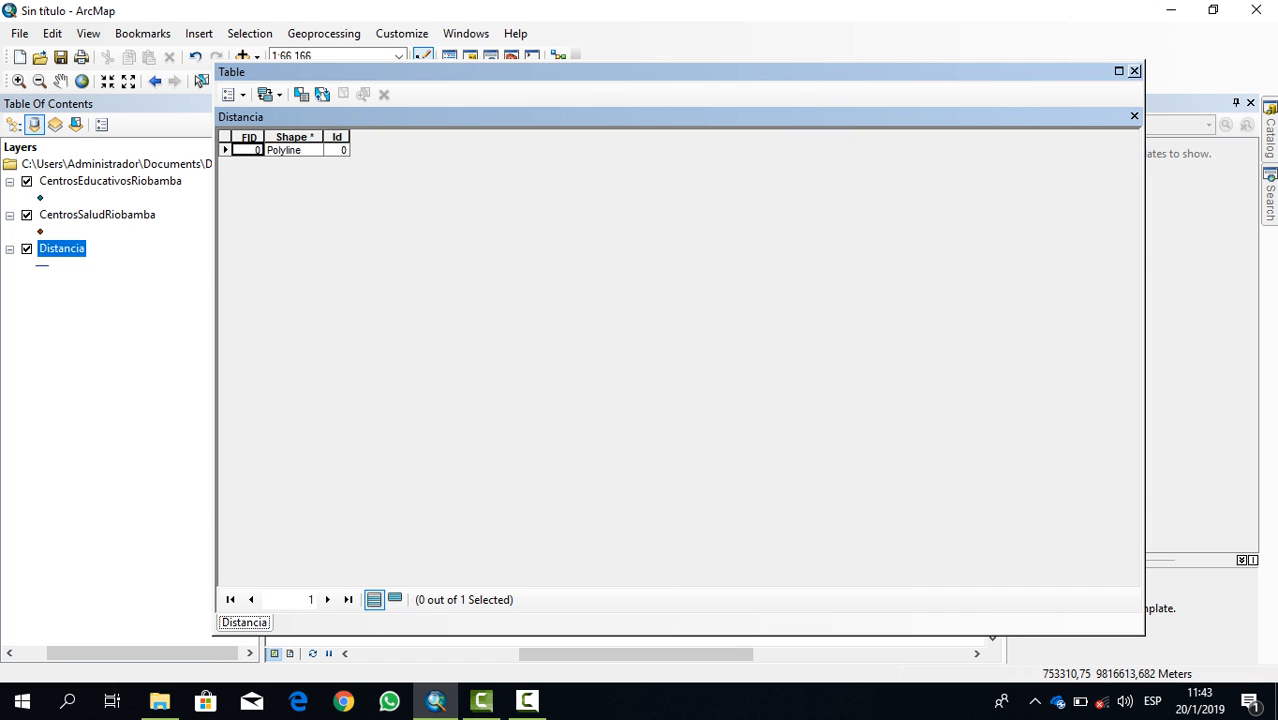
click(231, 94)
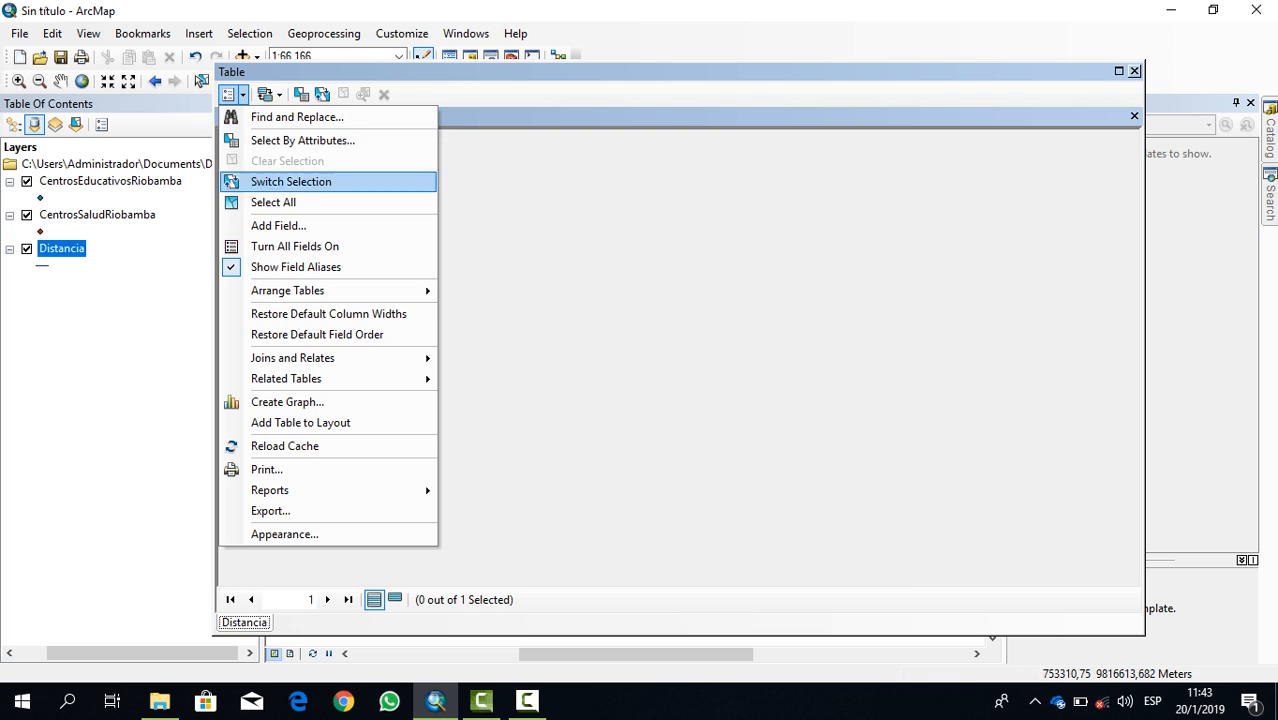
click(278, 225)
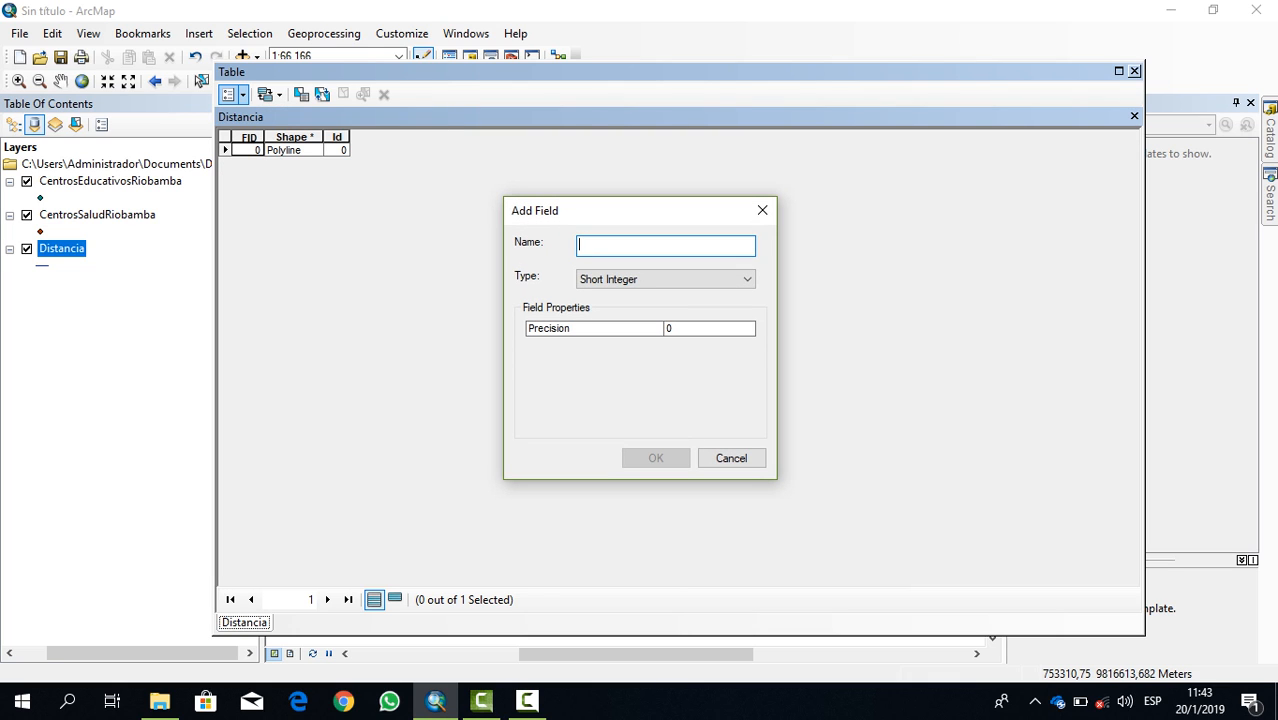
text(Distancia)
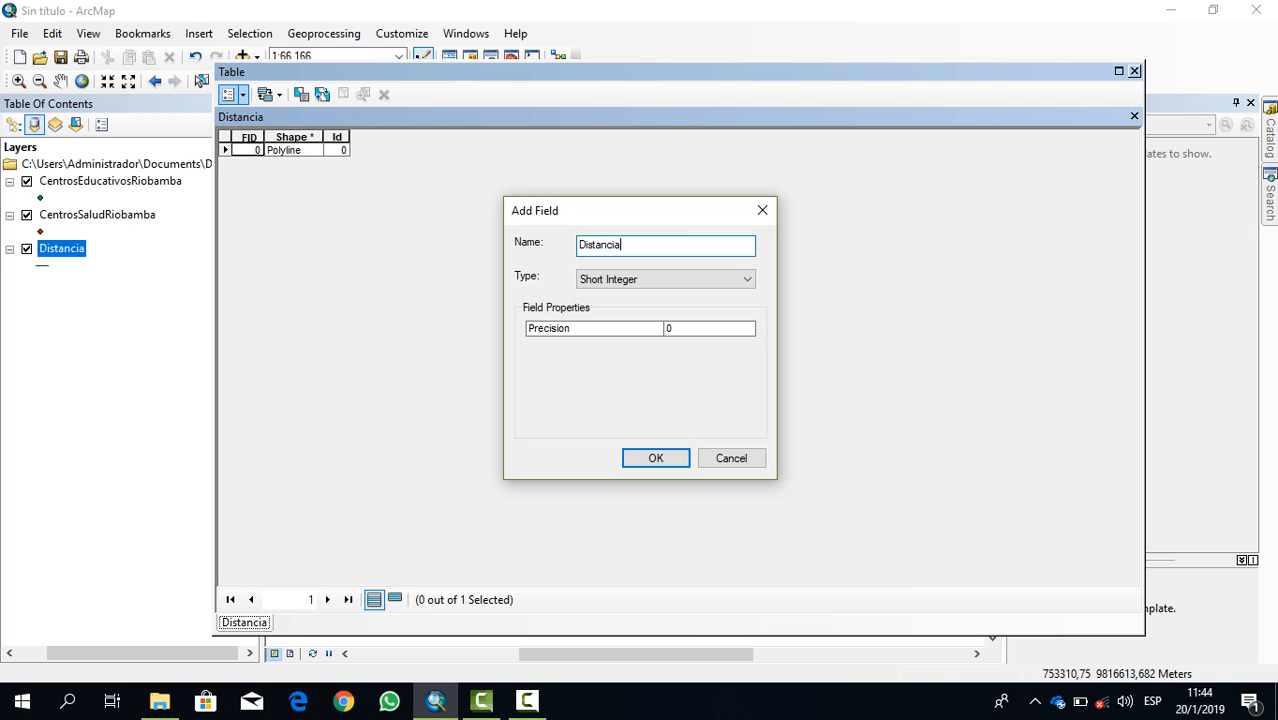
click(688, 279)
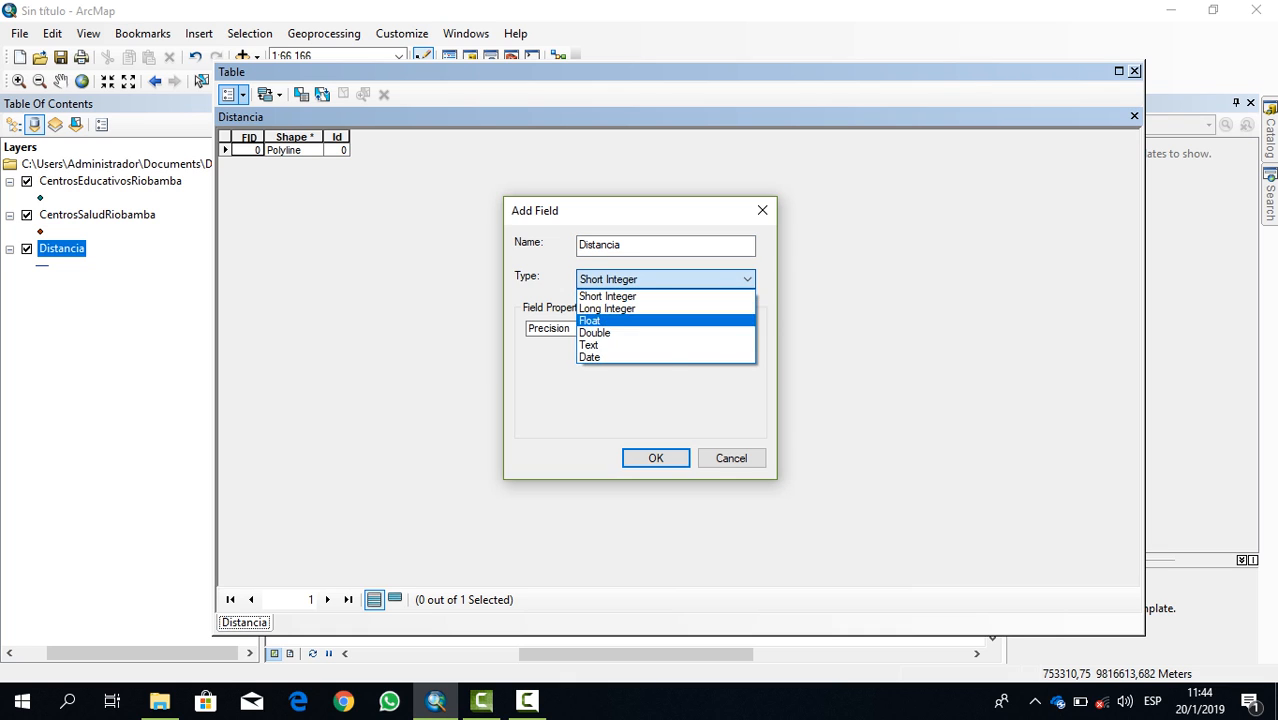
key(Down)
key(Return)
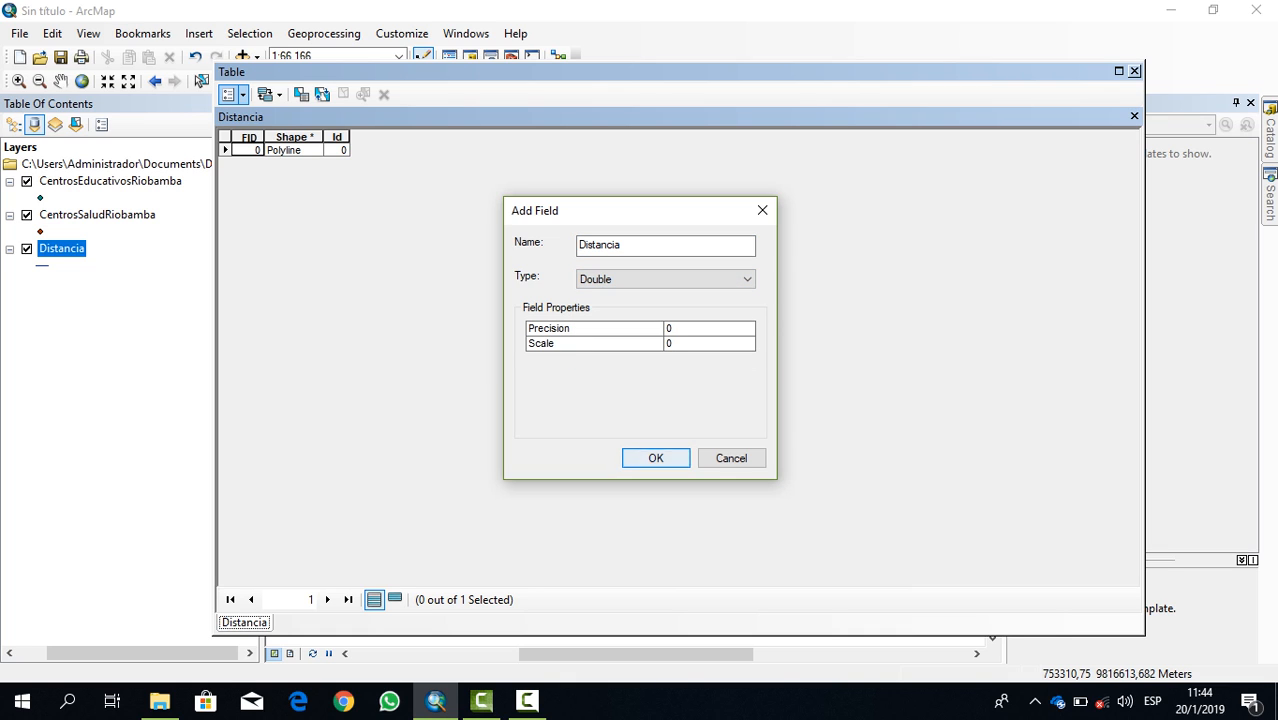
key(Return)
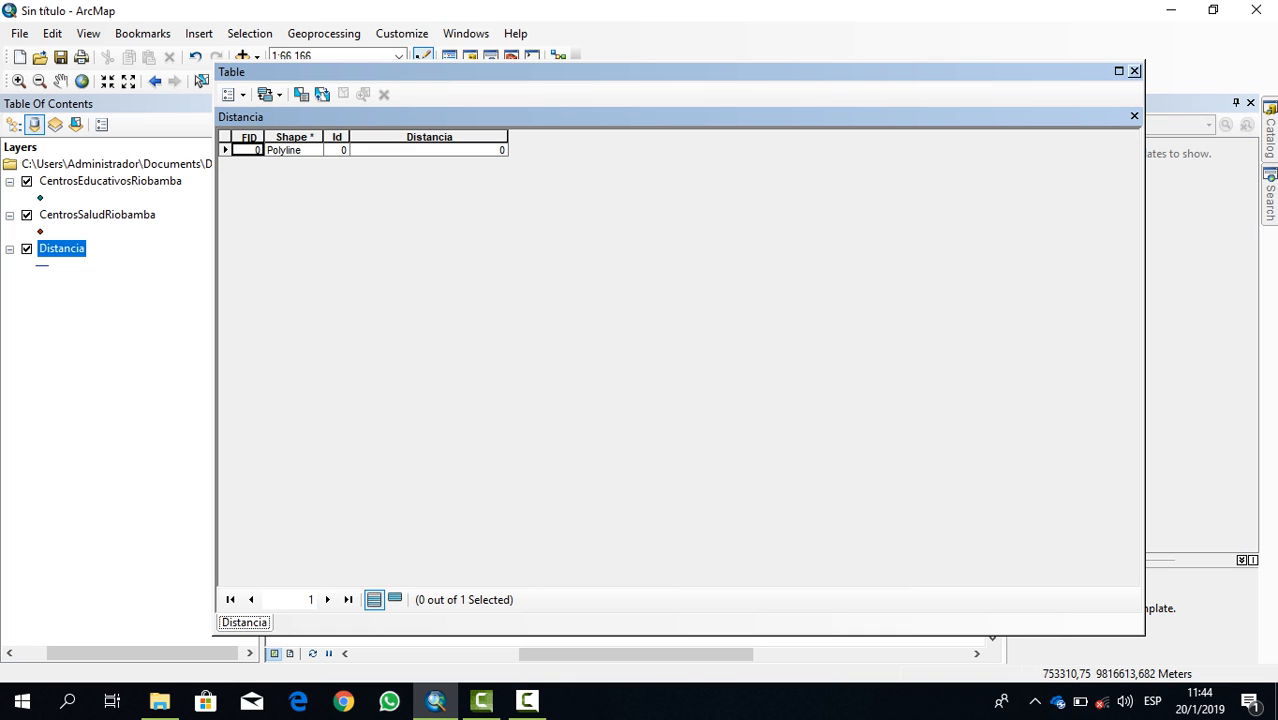
- Calculate the Distancia field as the line's length in meters, using the data source's coordinate system and continuing outside an edit session
click(429, 137)
right_click(461, 137)
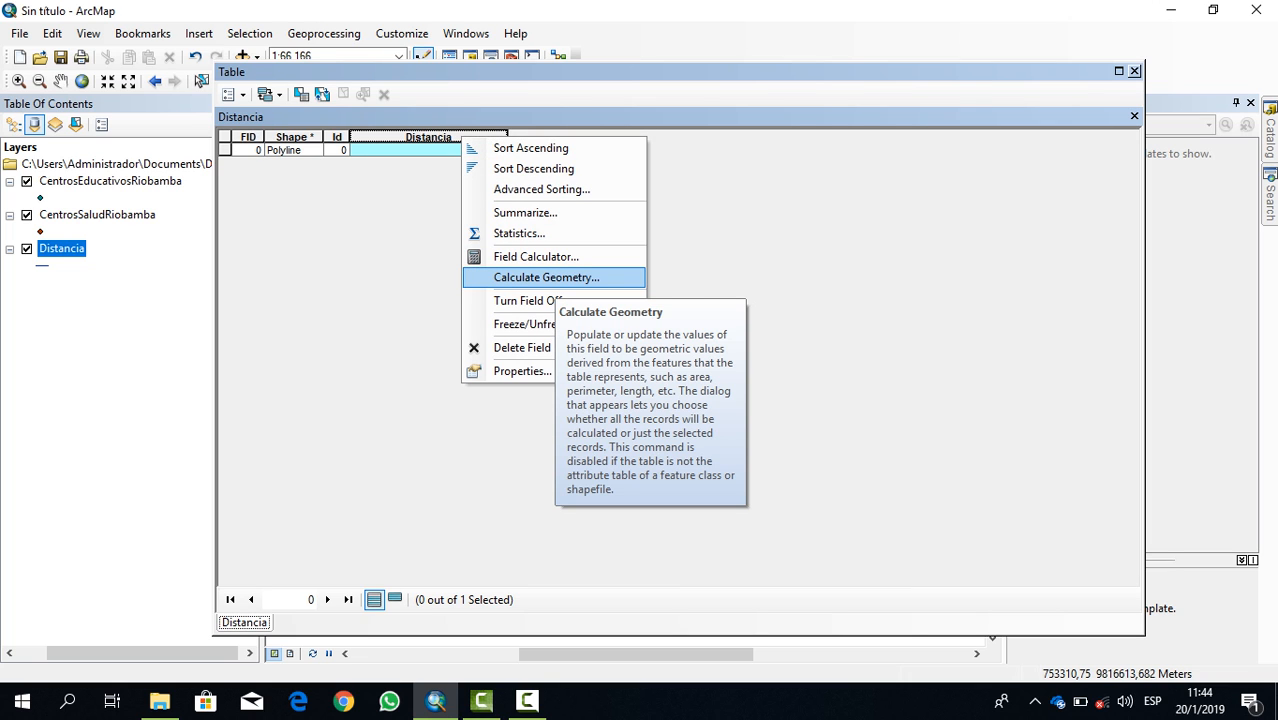
click(546, 277)
click(595, 388)
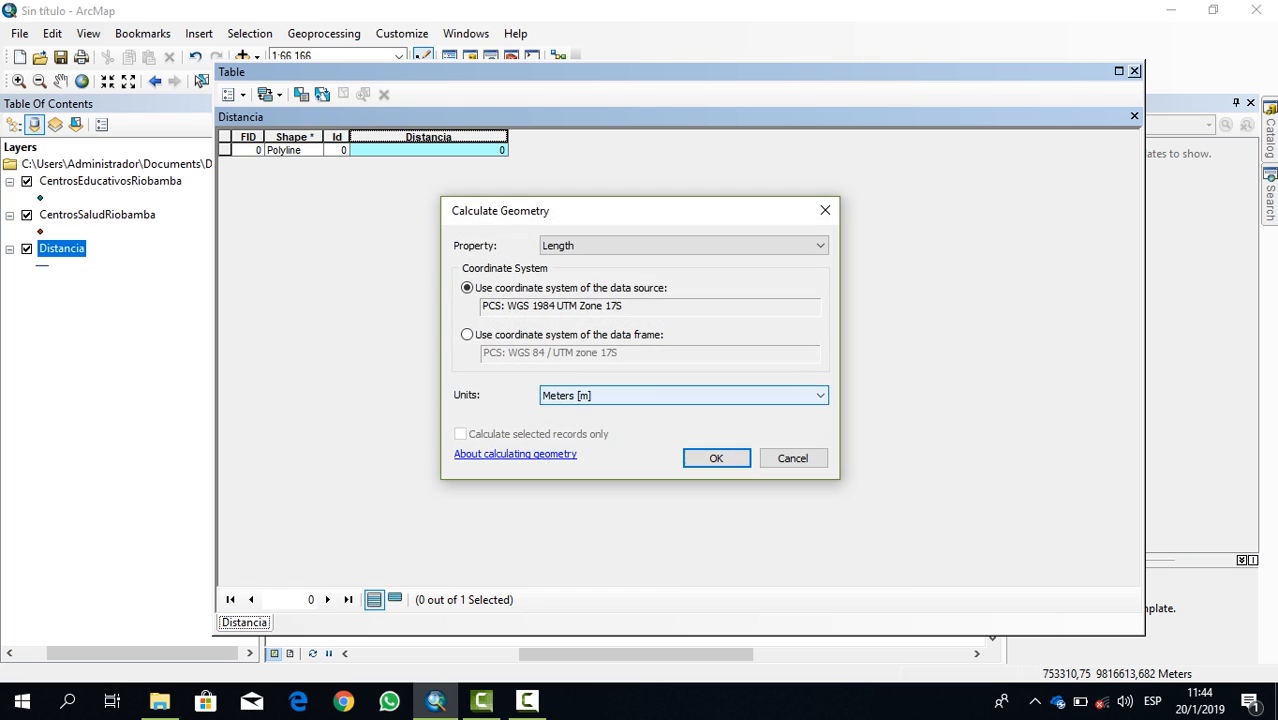
click(684, 246)
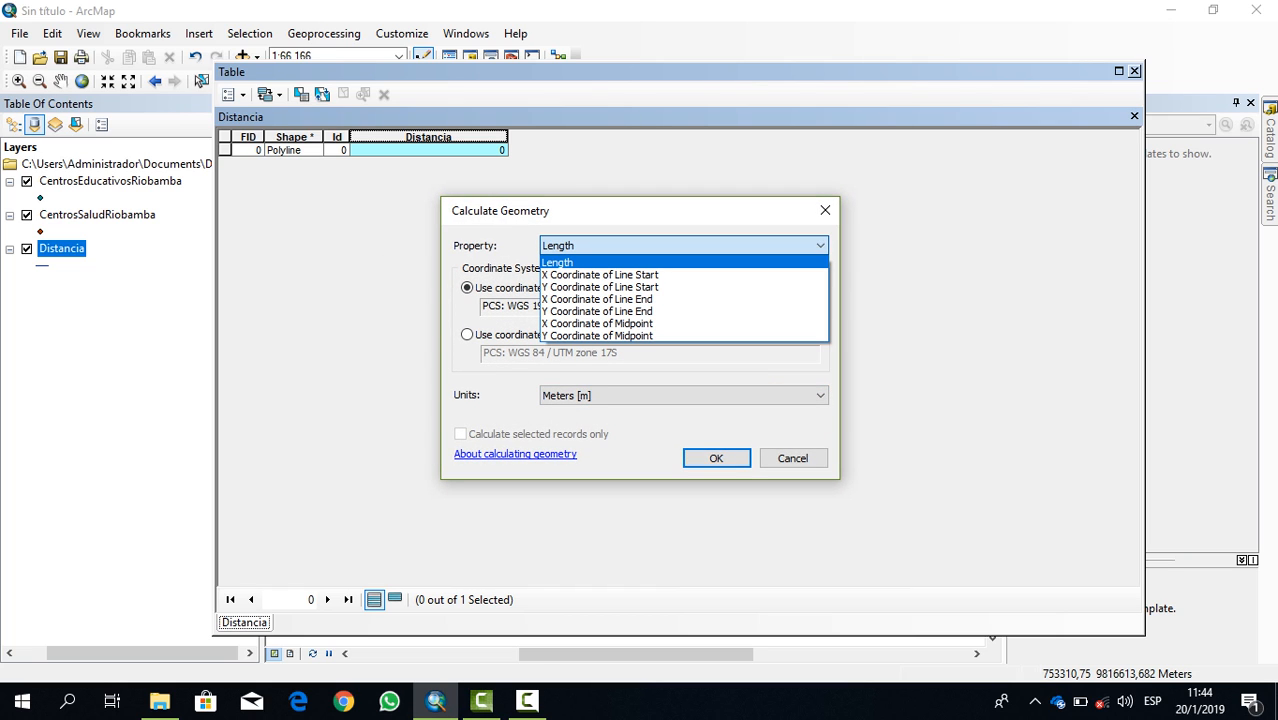
click(684, 248)
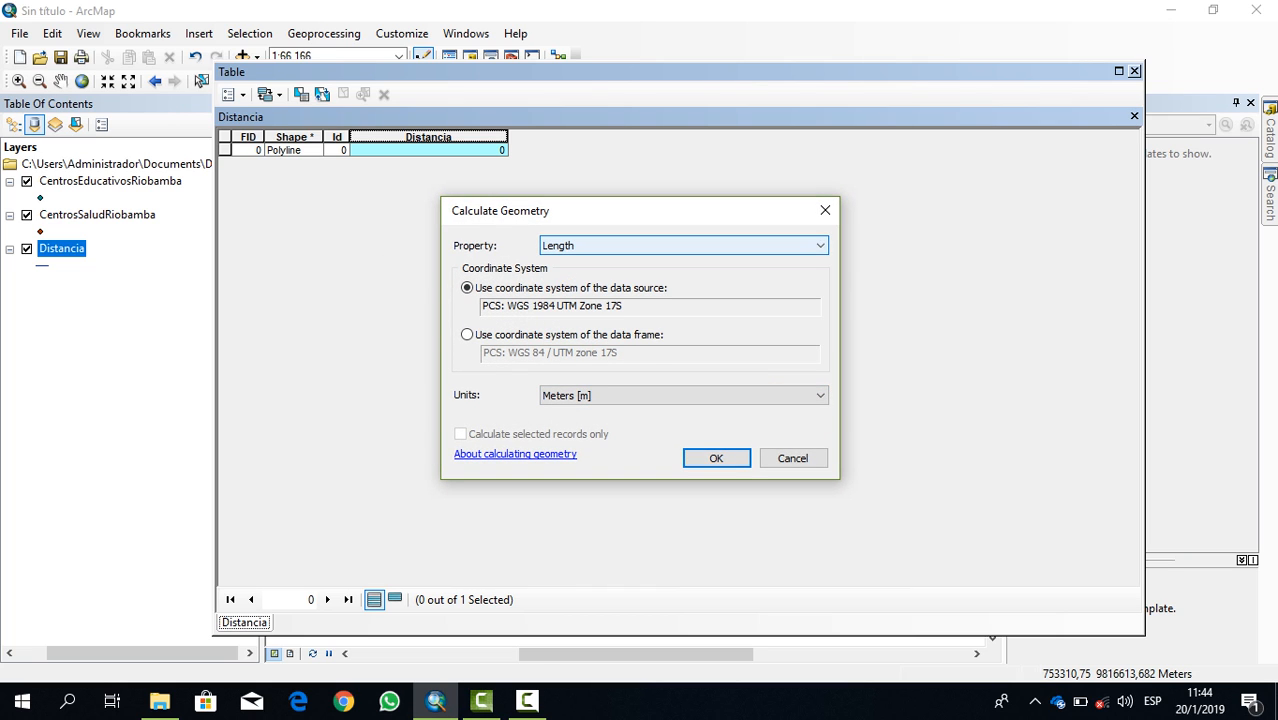
click(684, 396)
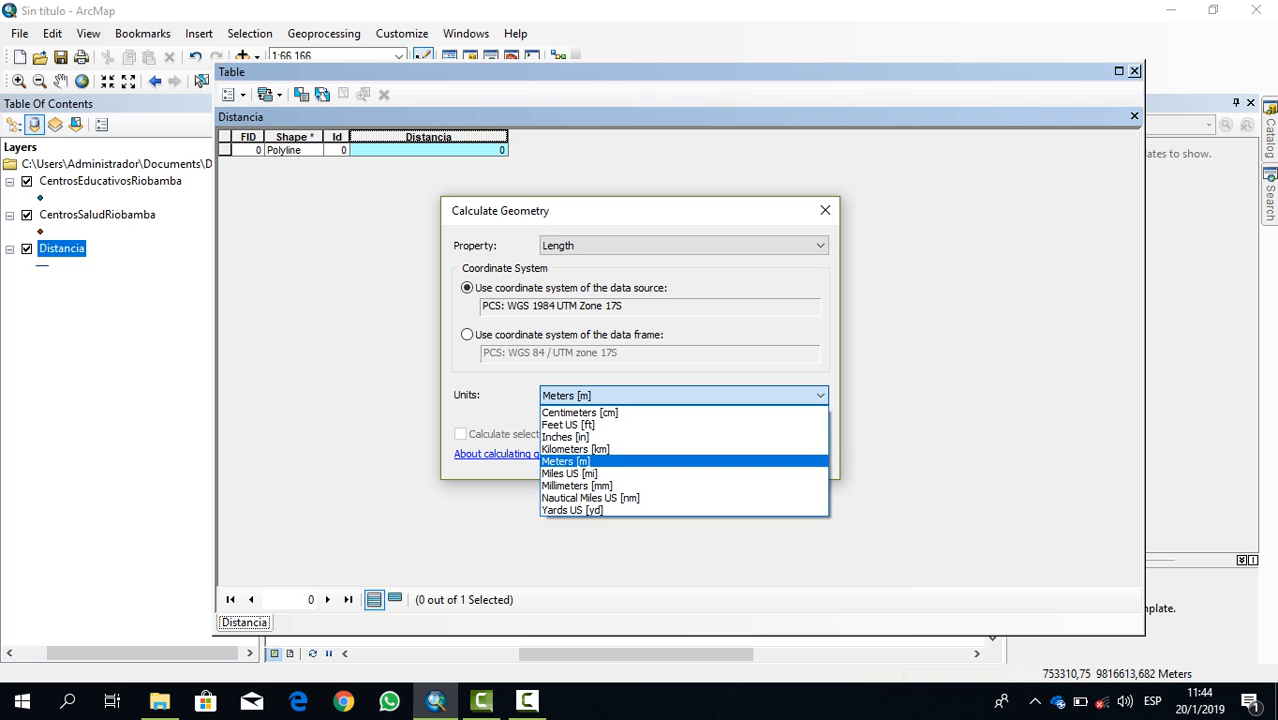
click(684, 396)
click(716, 458)
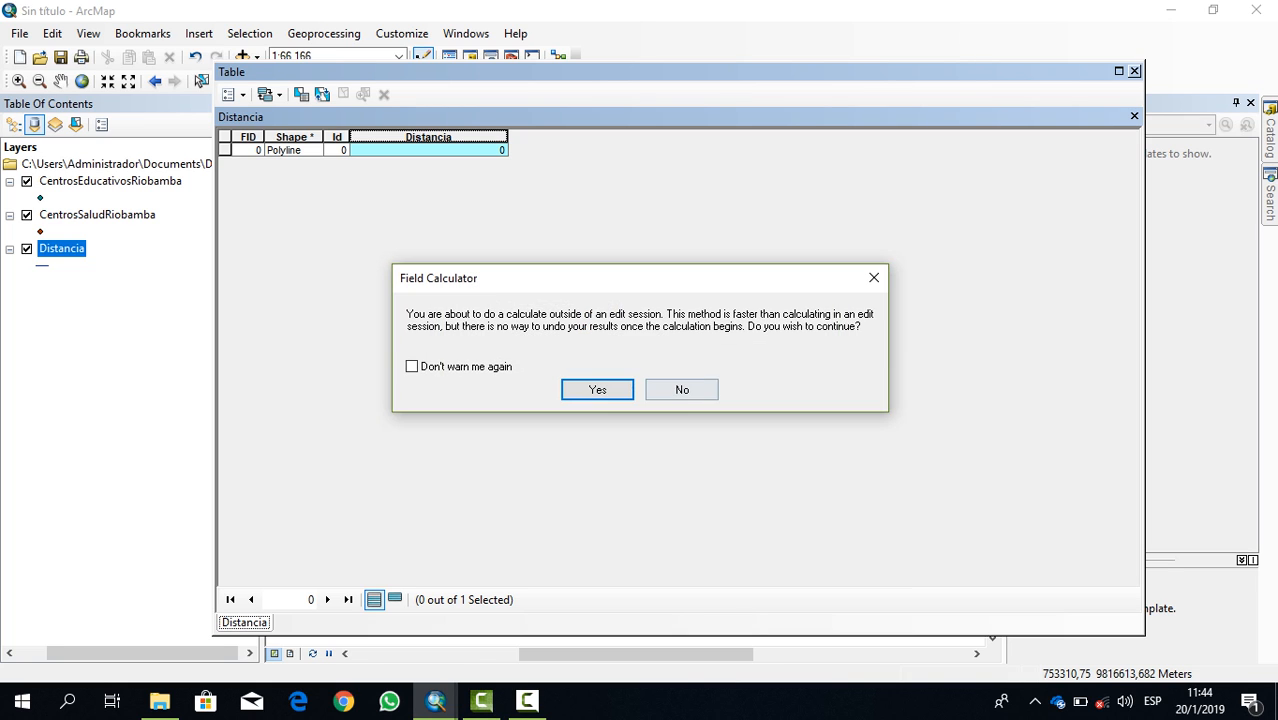
key(Return)
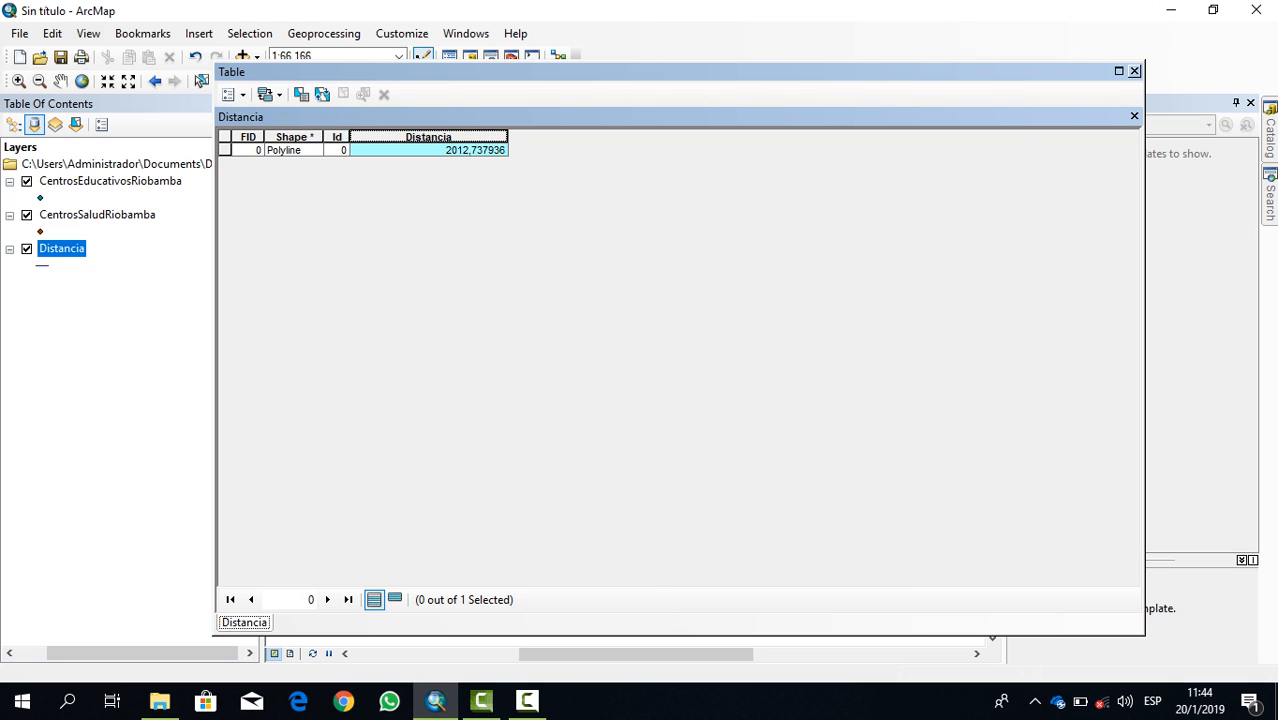
- Move the attribute table aside and measure the distance from the LICAN health centre to the educational centre at the line's other end
drag(960, 72, 1092, 104)
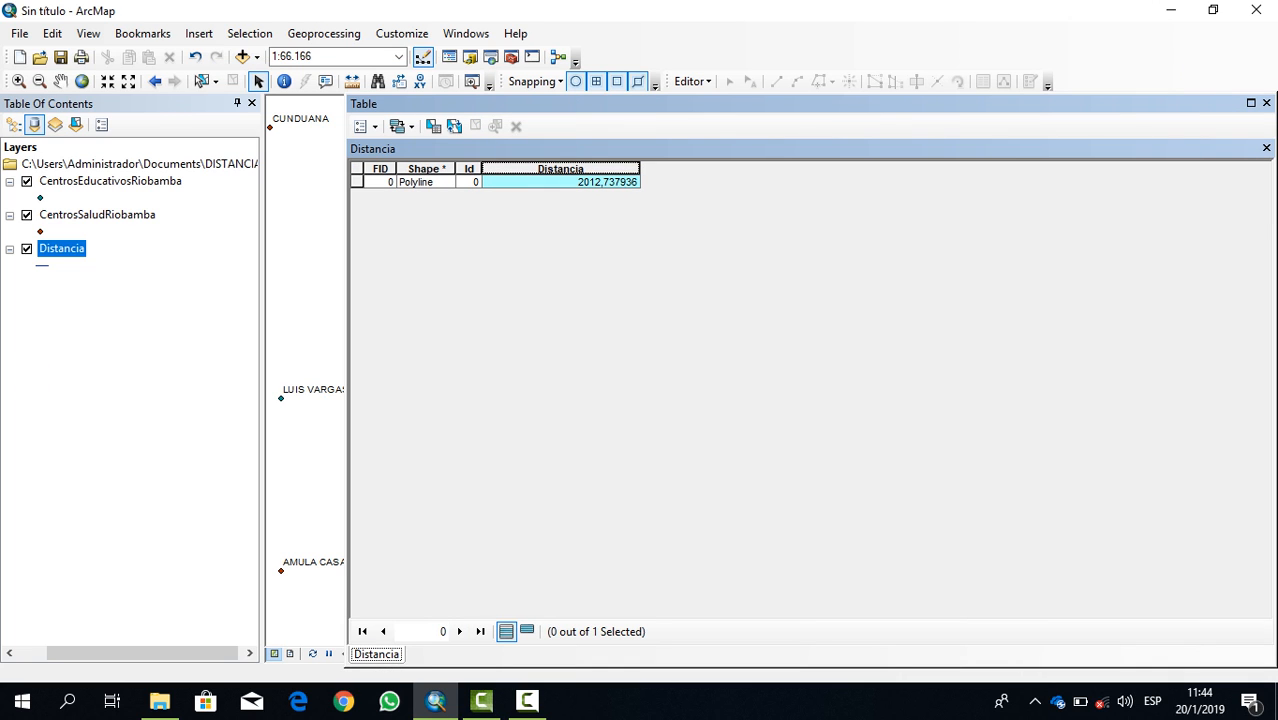
drag(900, 104, 1134, 150)
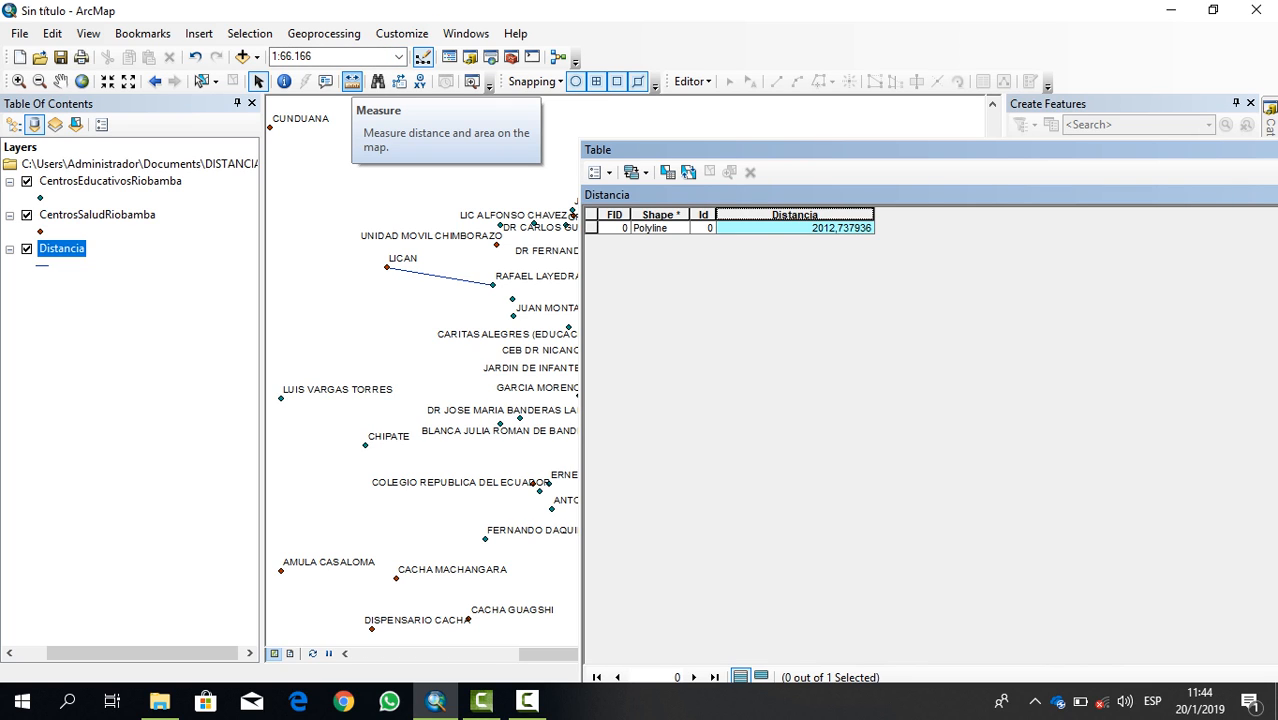
click(352, 81)
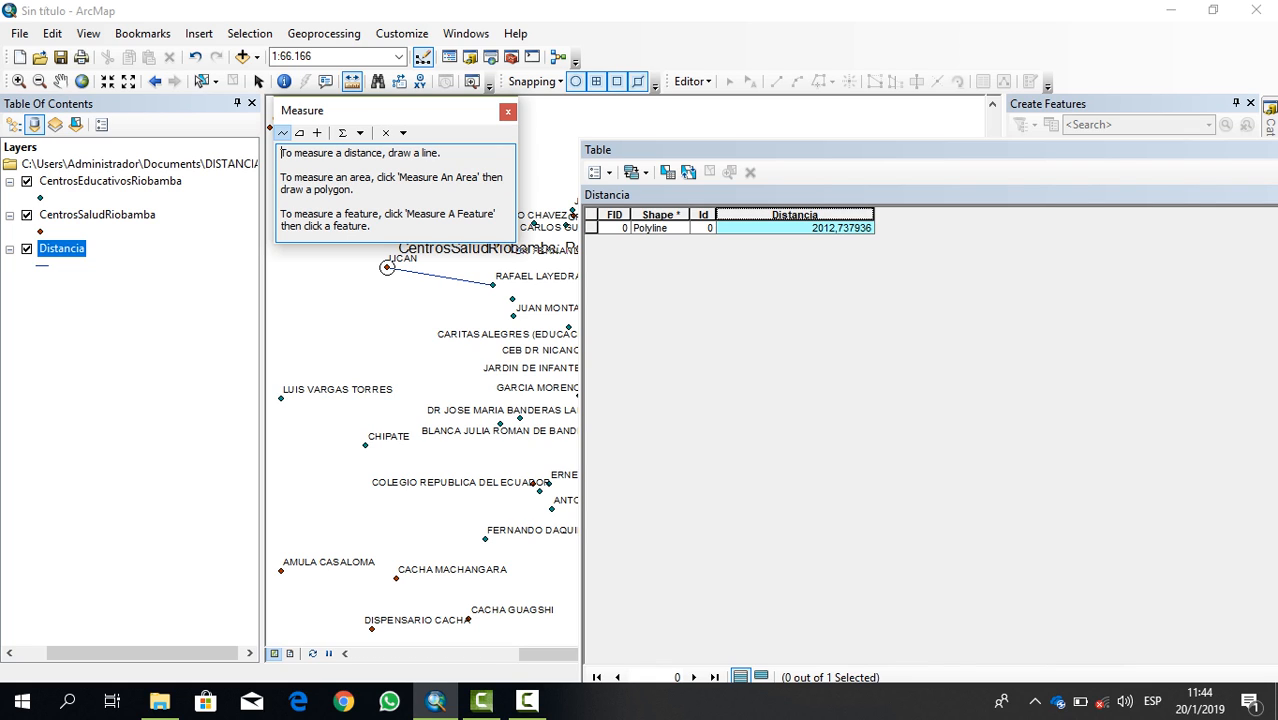
click(387, 267)
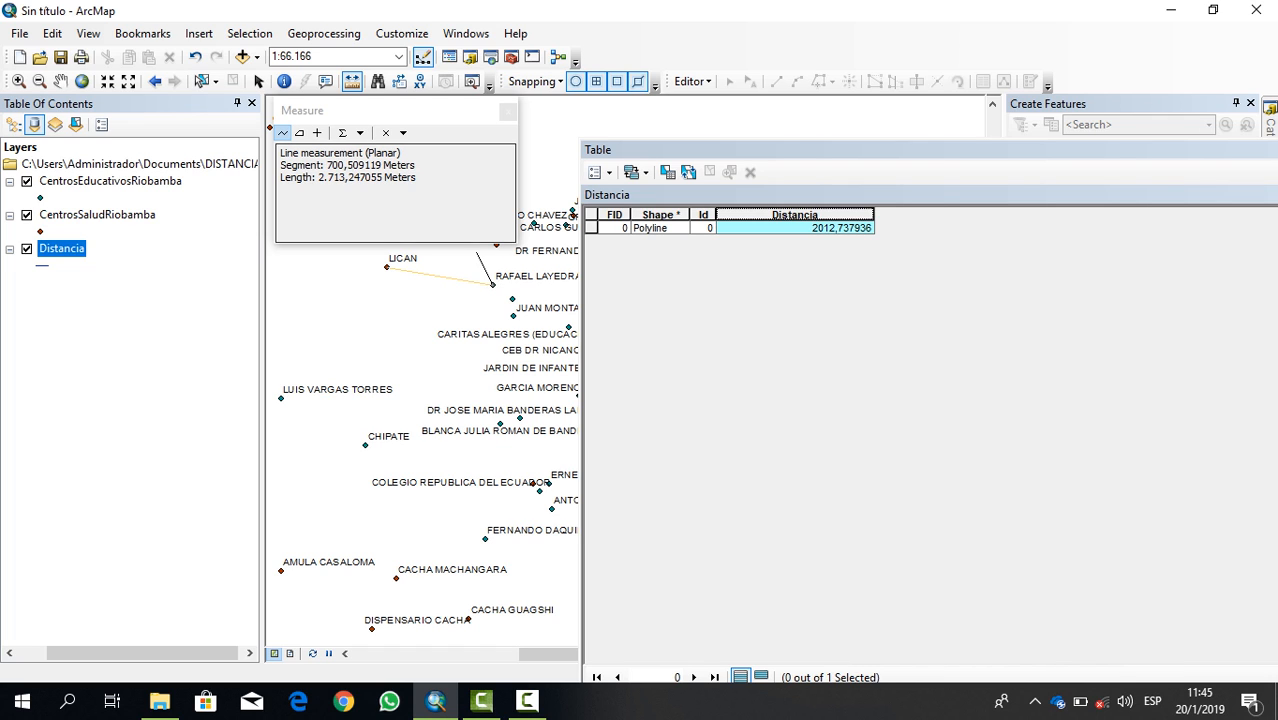
click(508, 111)
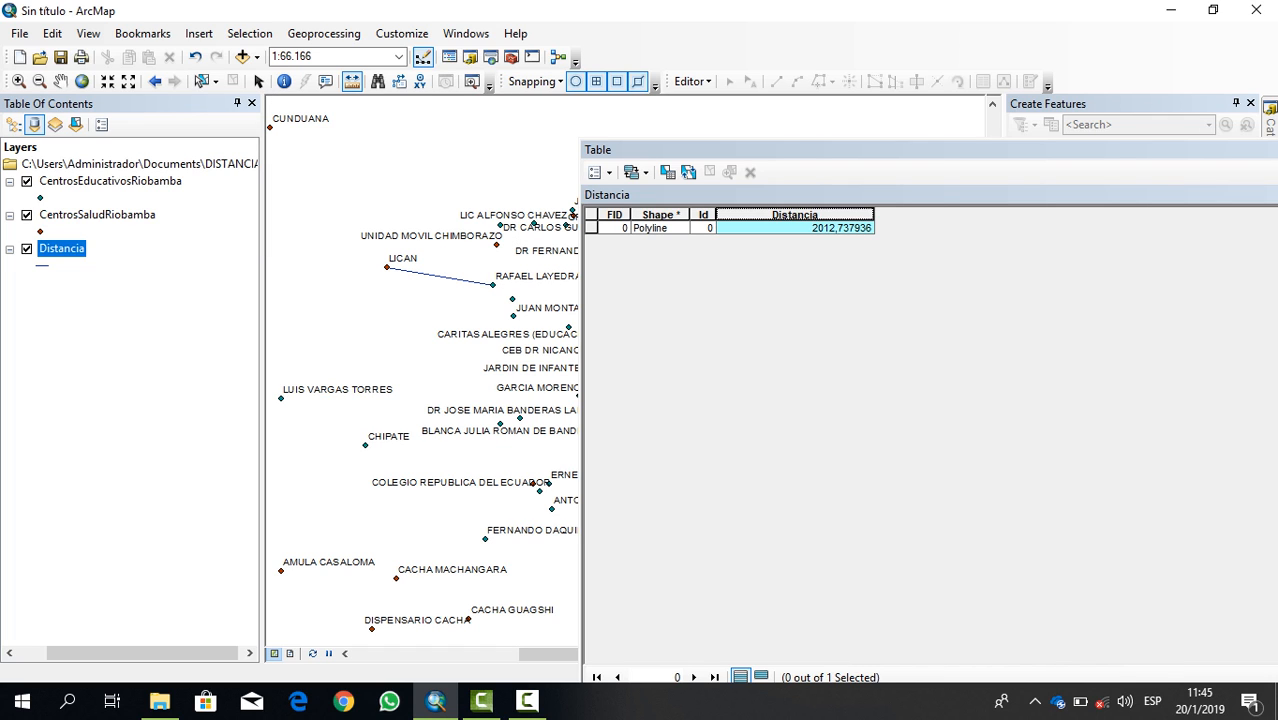
- Close the attribute table and hide the Distancia layer on the map
drag(790, 150, 411, 150)
click(1121, 148)
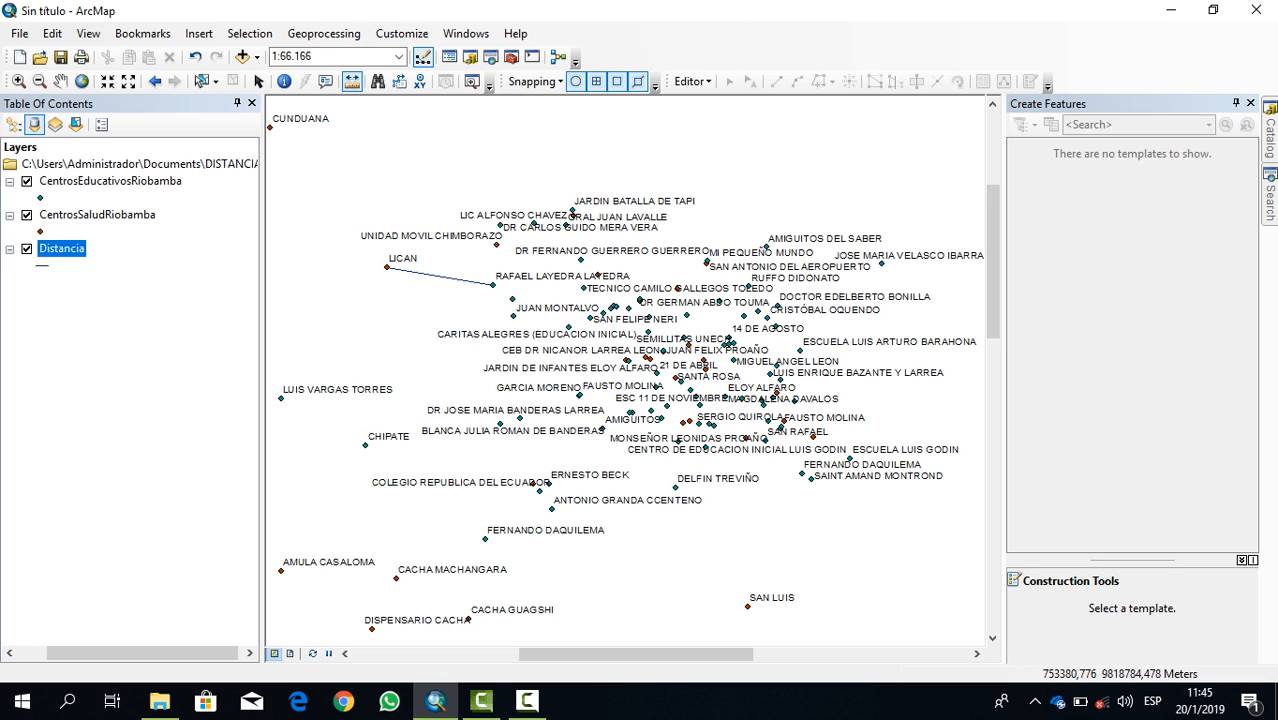
click(26, 248)
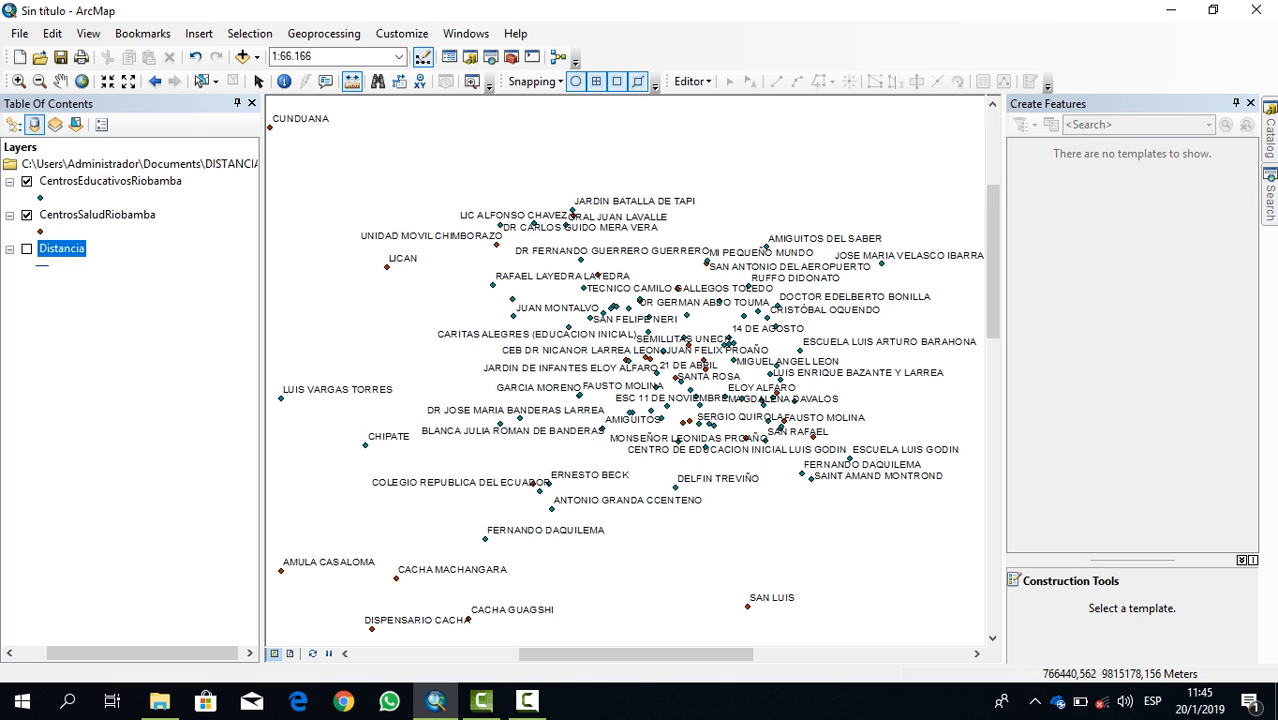
- Copy CentrosEducativosRiobamba.shp and paste it into the DISTANCIA folder connection
mouse_move(1270, 137)
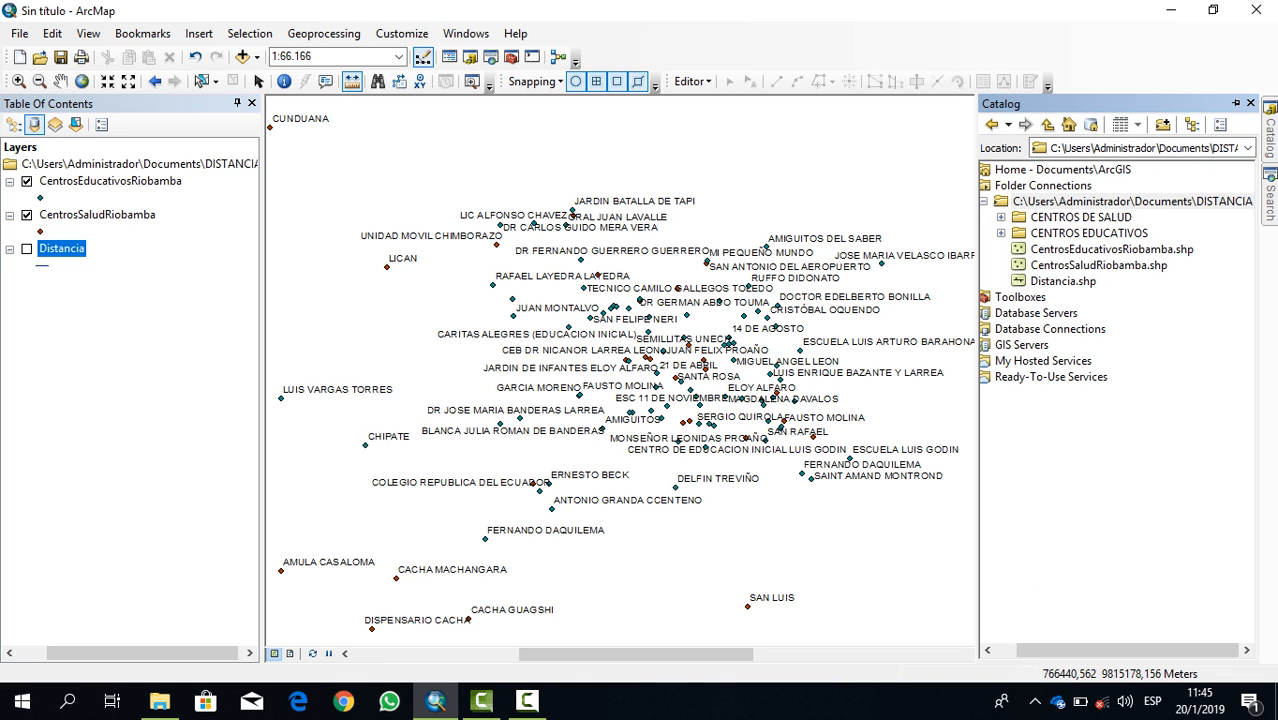
click(1111, 249)
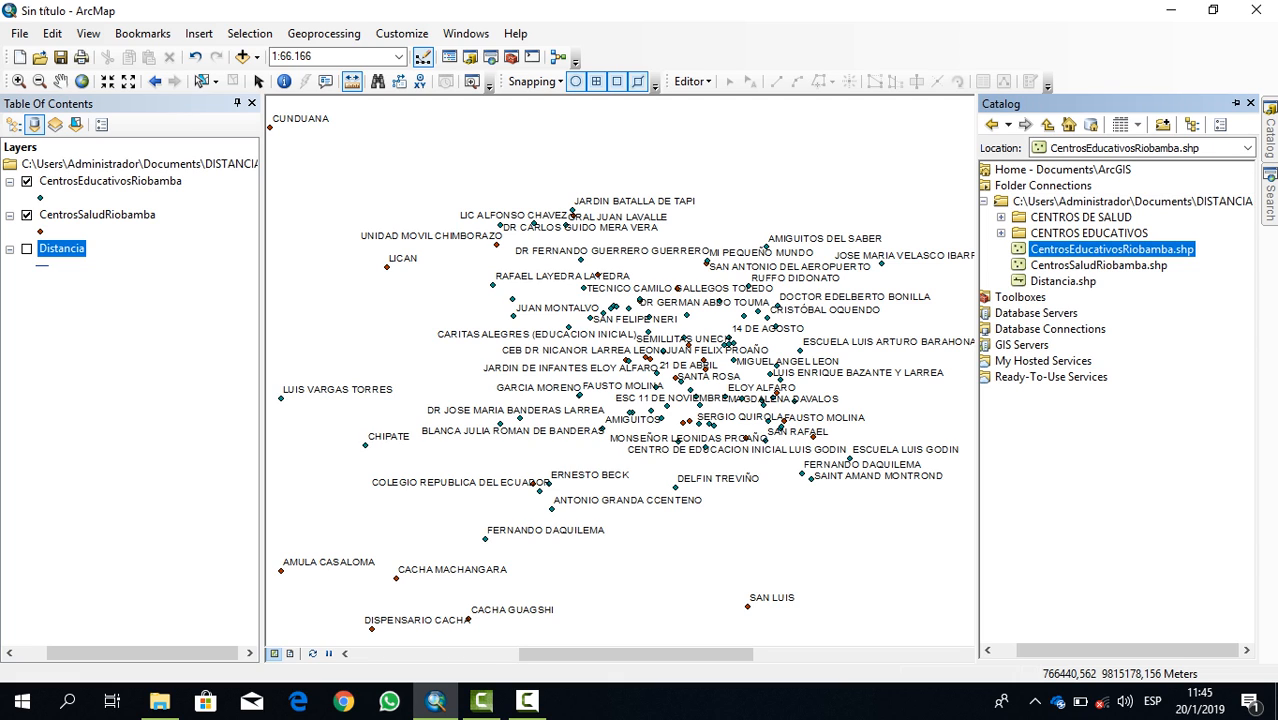
right_click(1069, 250)
click(1100, 280)
click(1091, 203)
right_click(1091, 203)
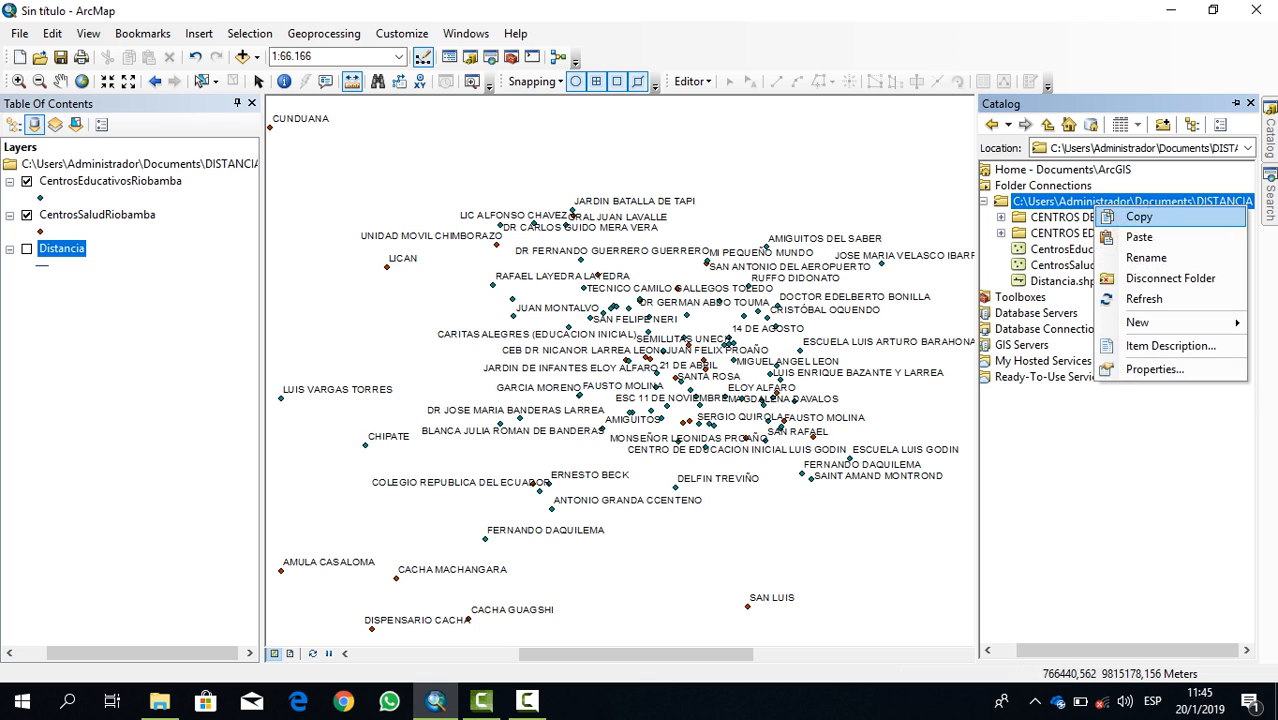
click(1130, 237)
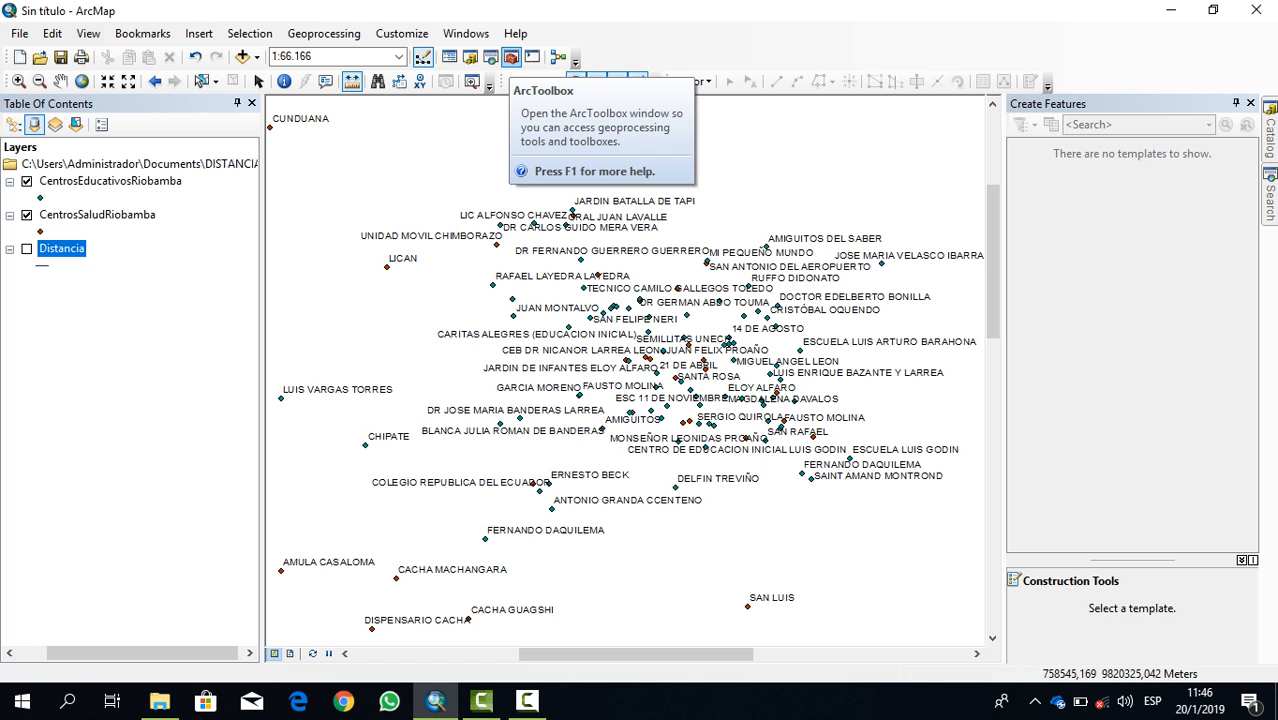
- Start the Multiple Ring Buffer tool with CentrosEducativosRiobamba as the input features
click(510, 57)
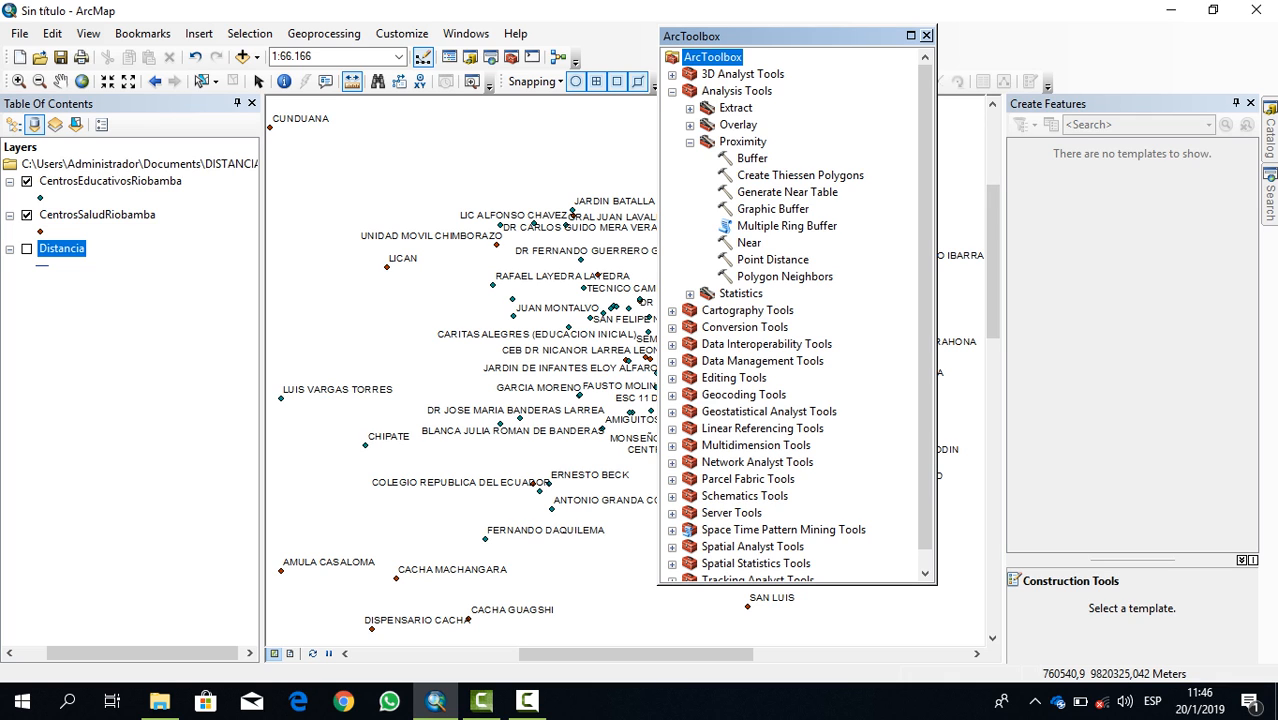
click(787, 226)
double_click(787, 226)
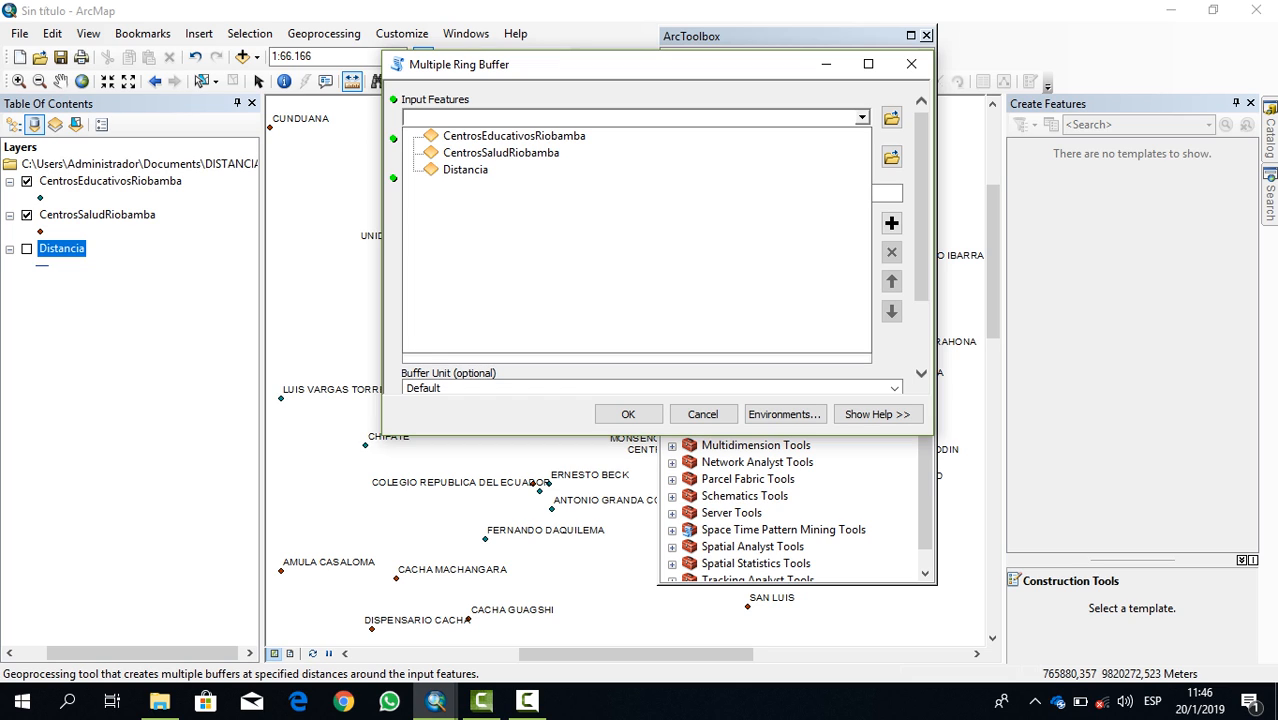
click(514, 136)
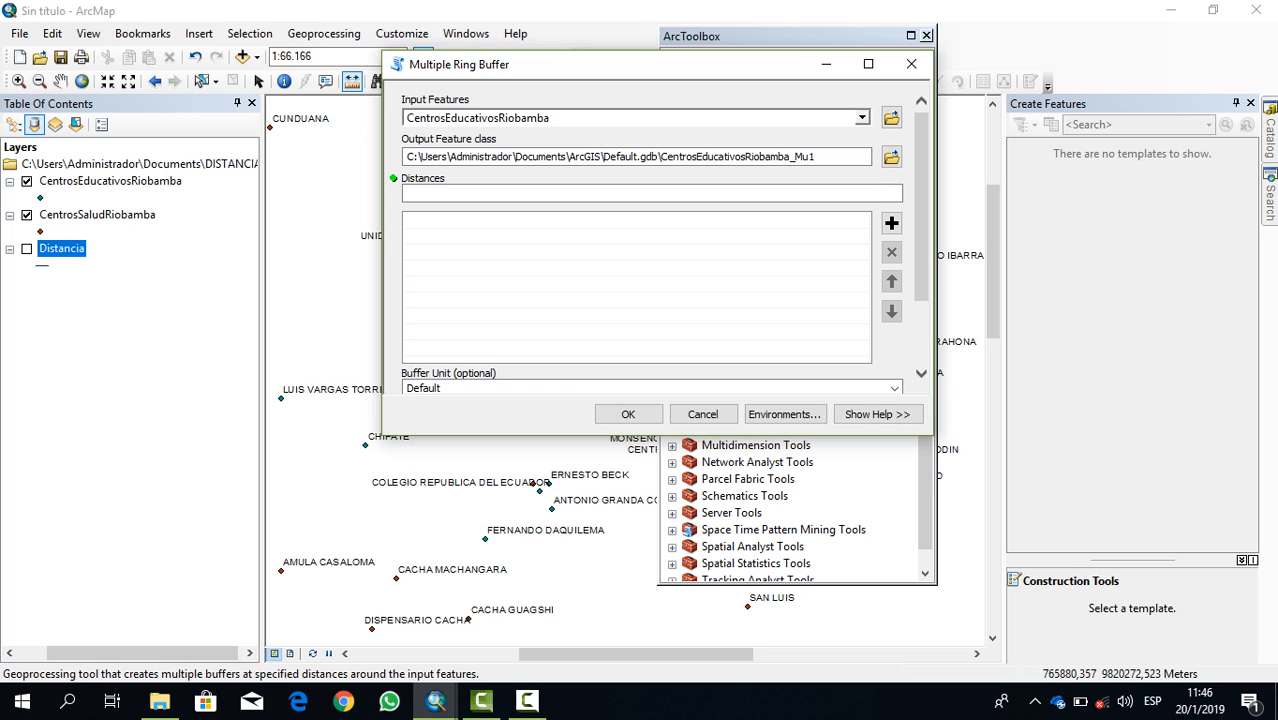
- Set the buffer output to a feature class named MultiBuffer in the DISTANCIA folder
click(892, 157)
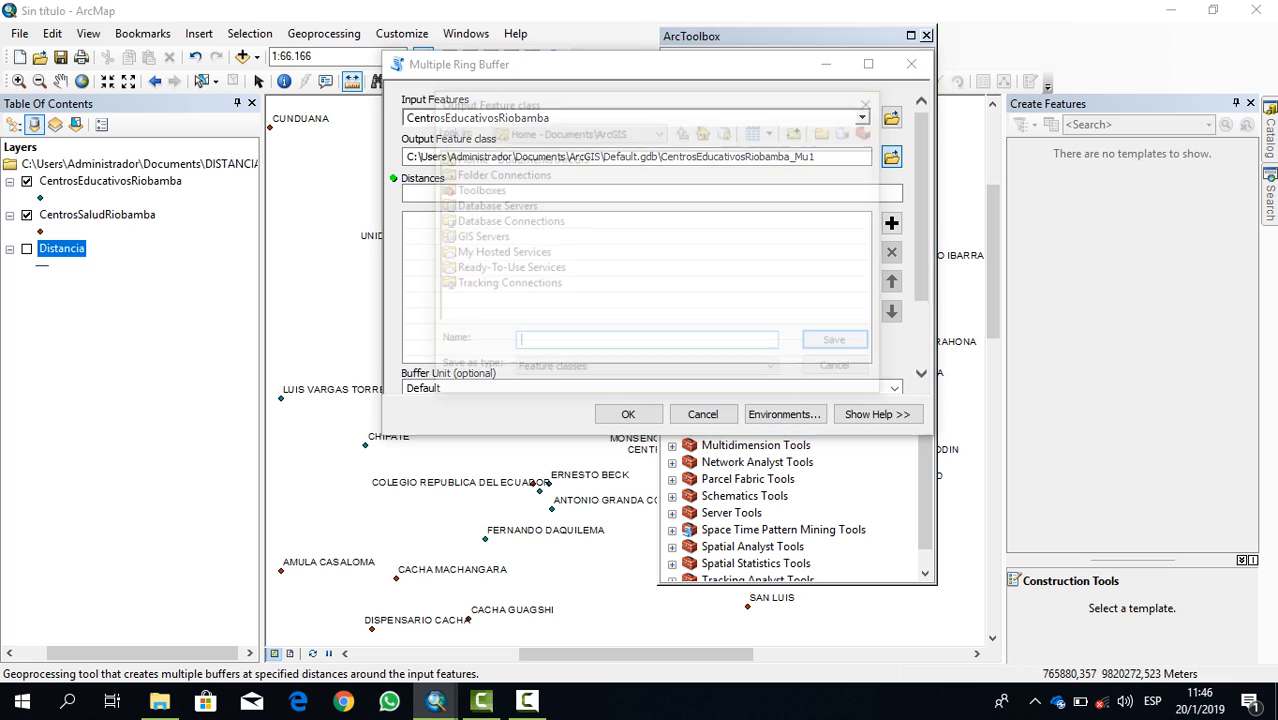
click(659, 131)
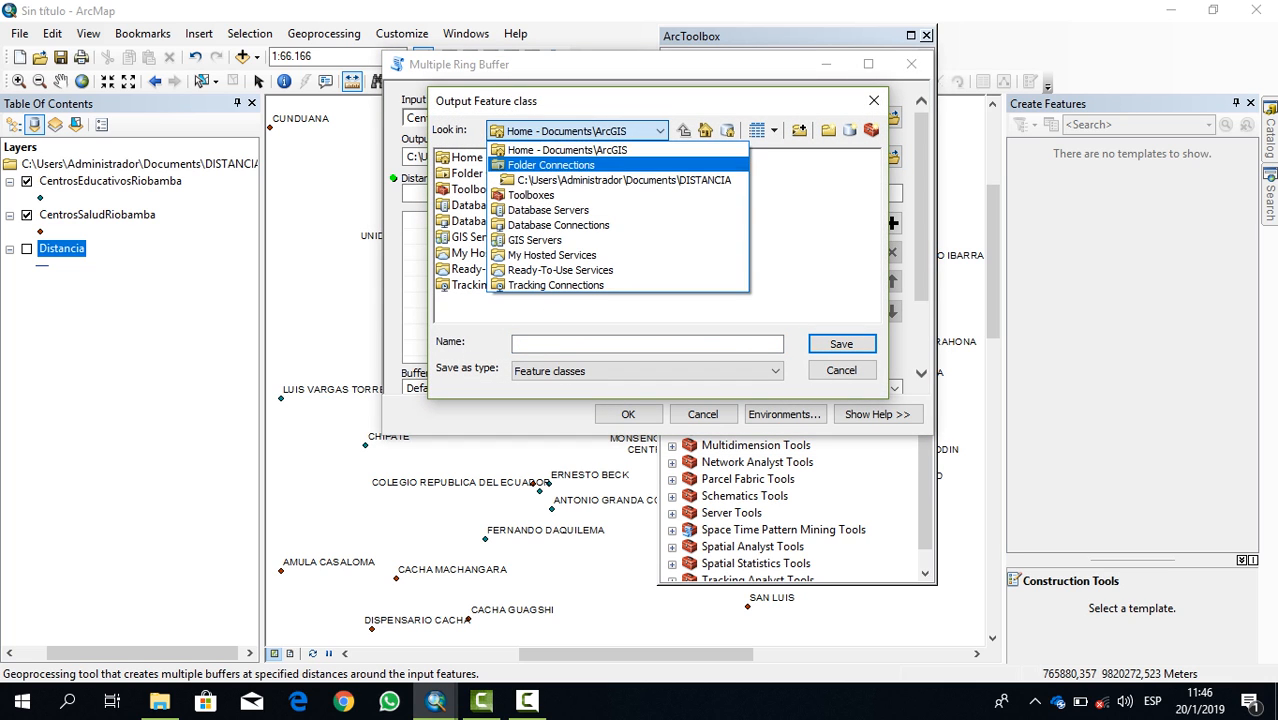
click(624, 180)
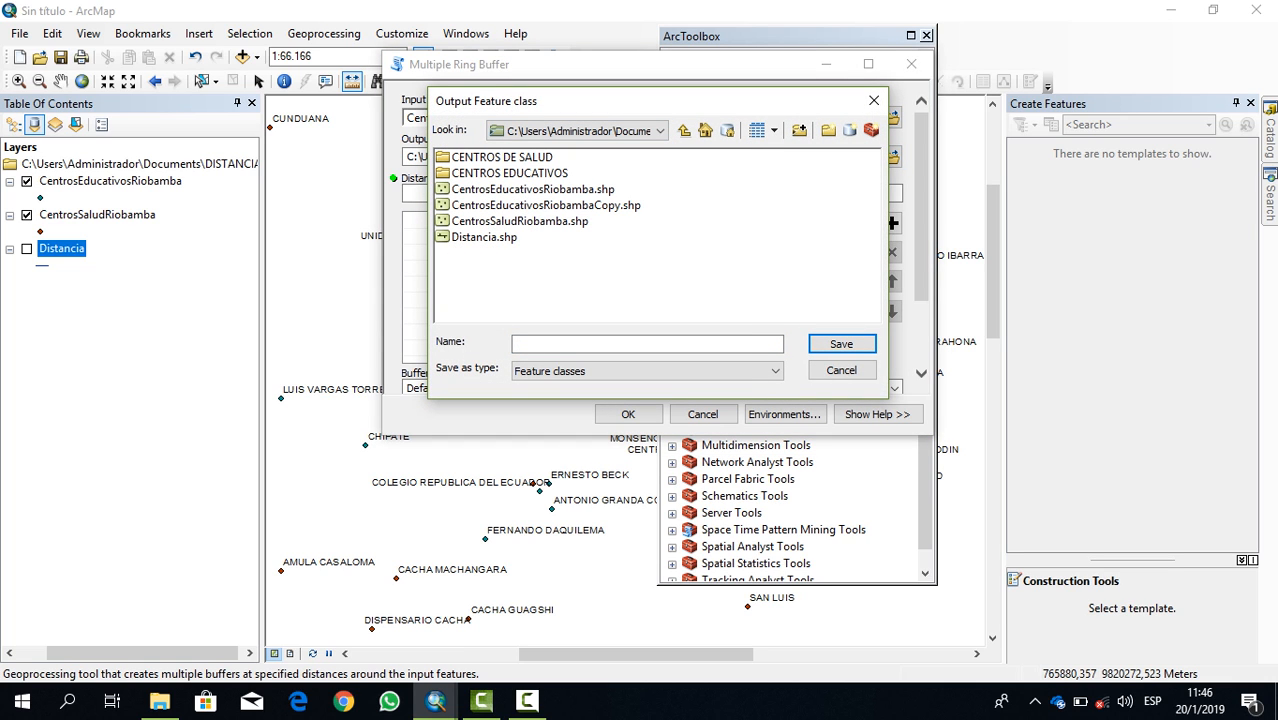
click(624, 344)
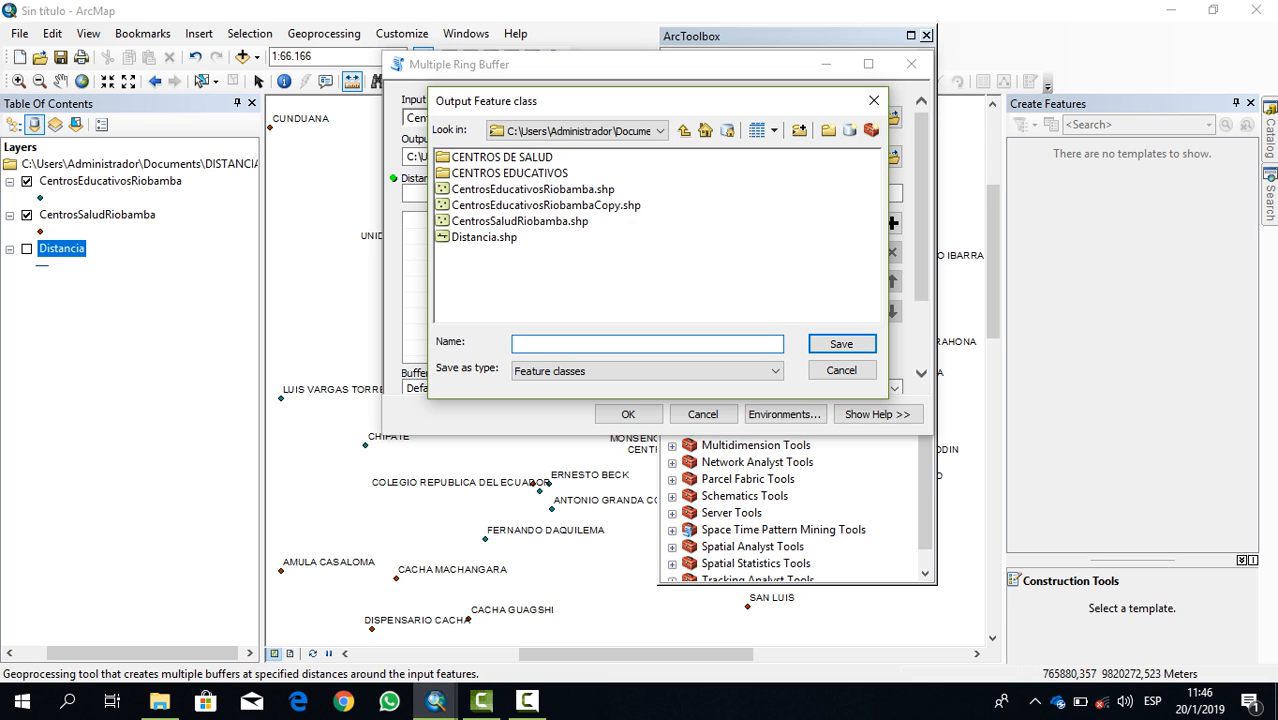
text(MultiBuffer)
click(775, 371)
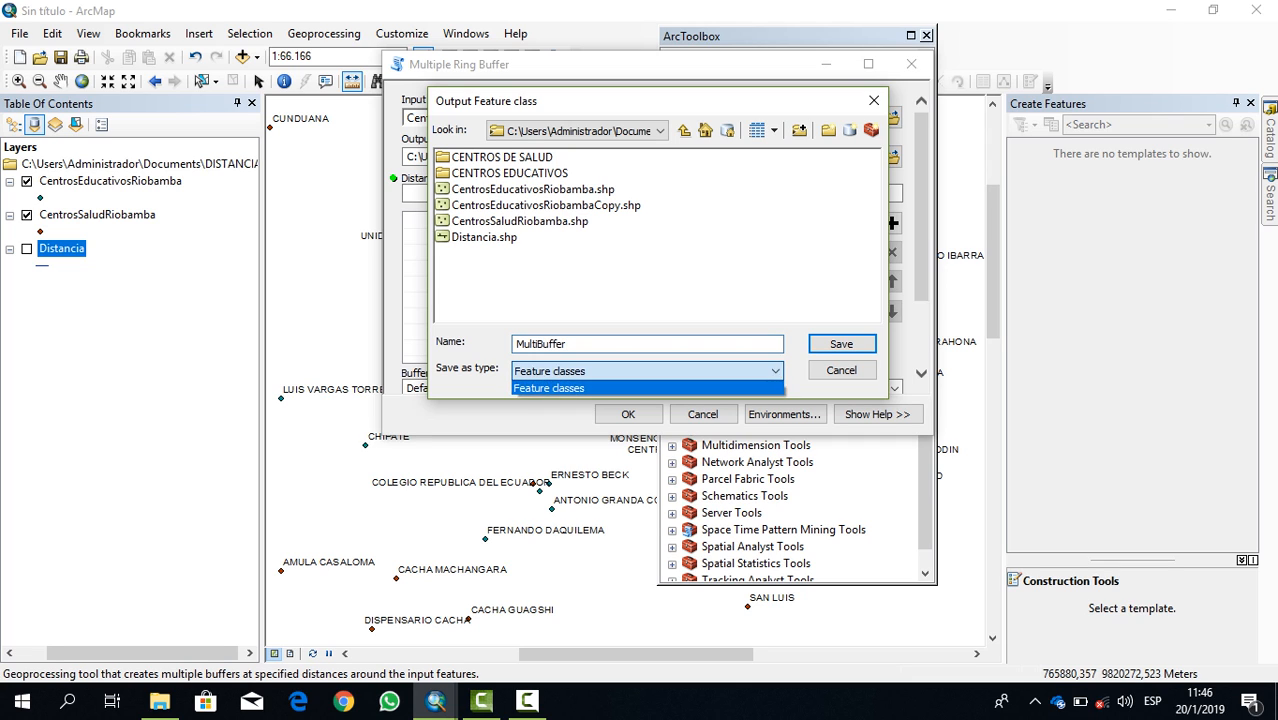
click(560, 386)
click(841, 343)
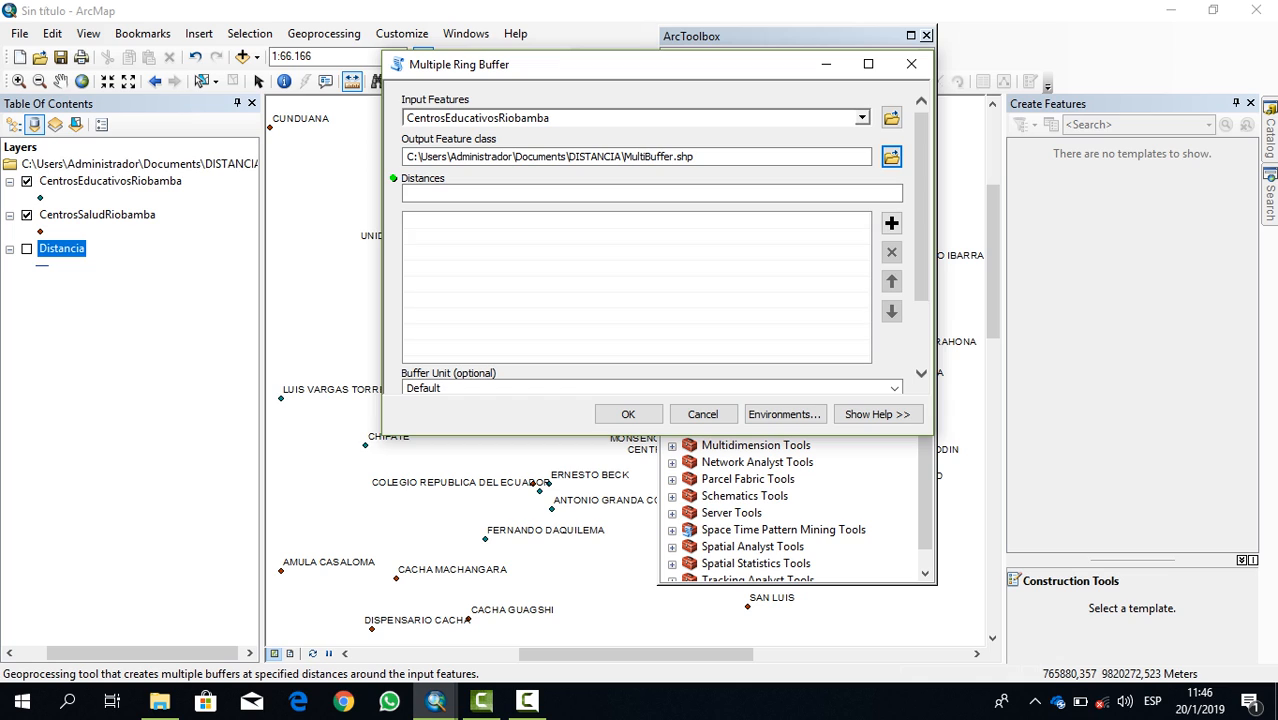
- Add ring distances of 100, 500 and 1000 to the multiple ring buffer
click(897, 193)
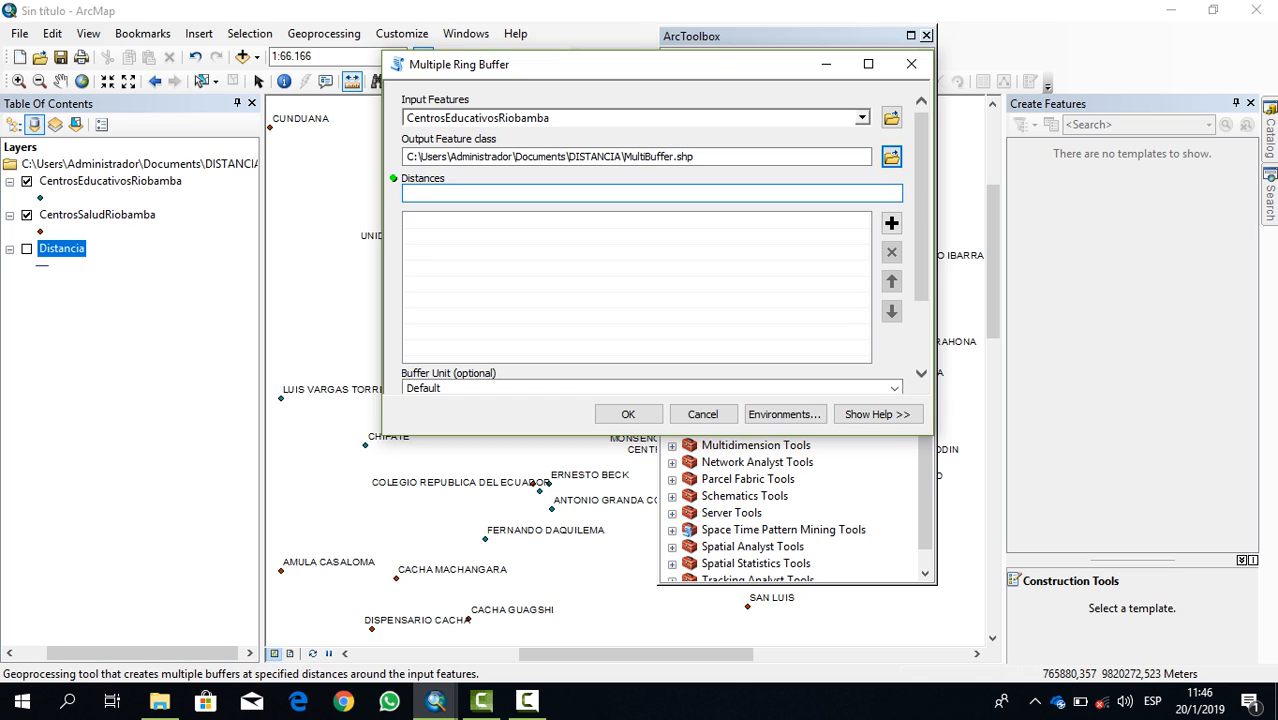
text(100)
click(891, 223)
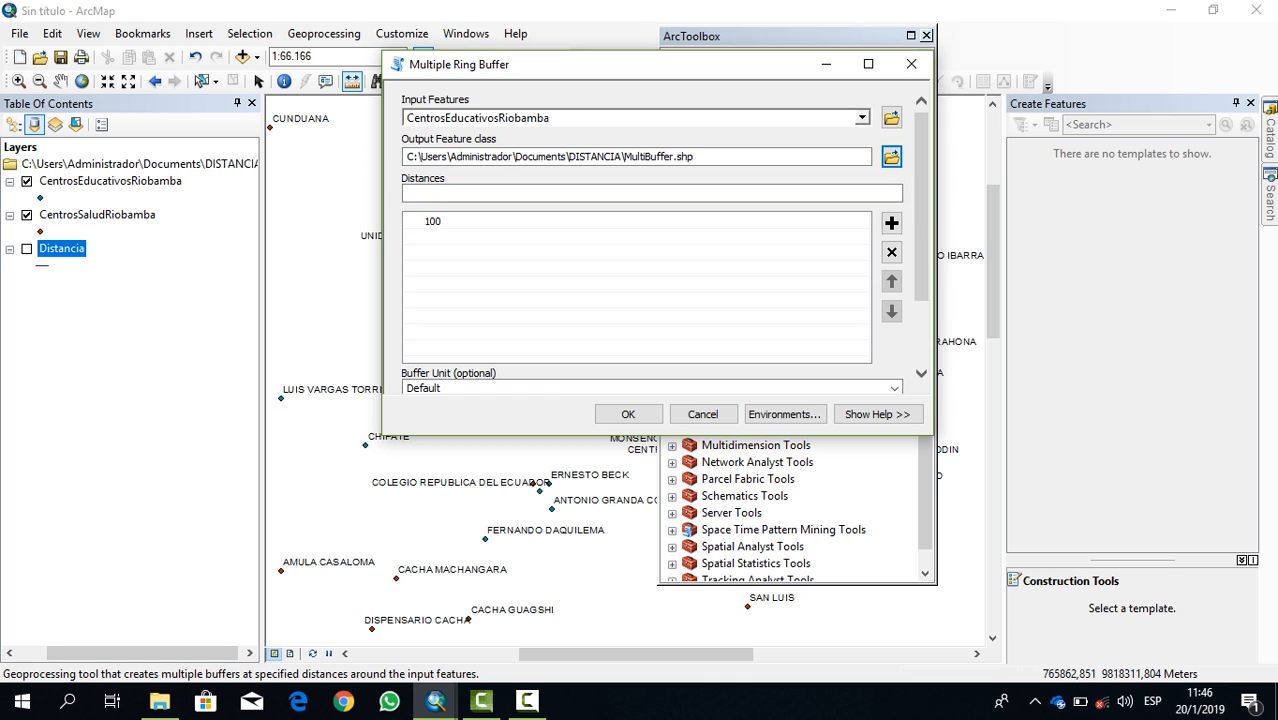
text(500)
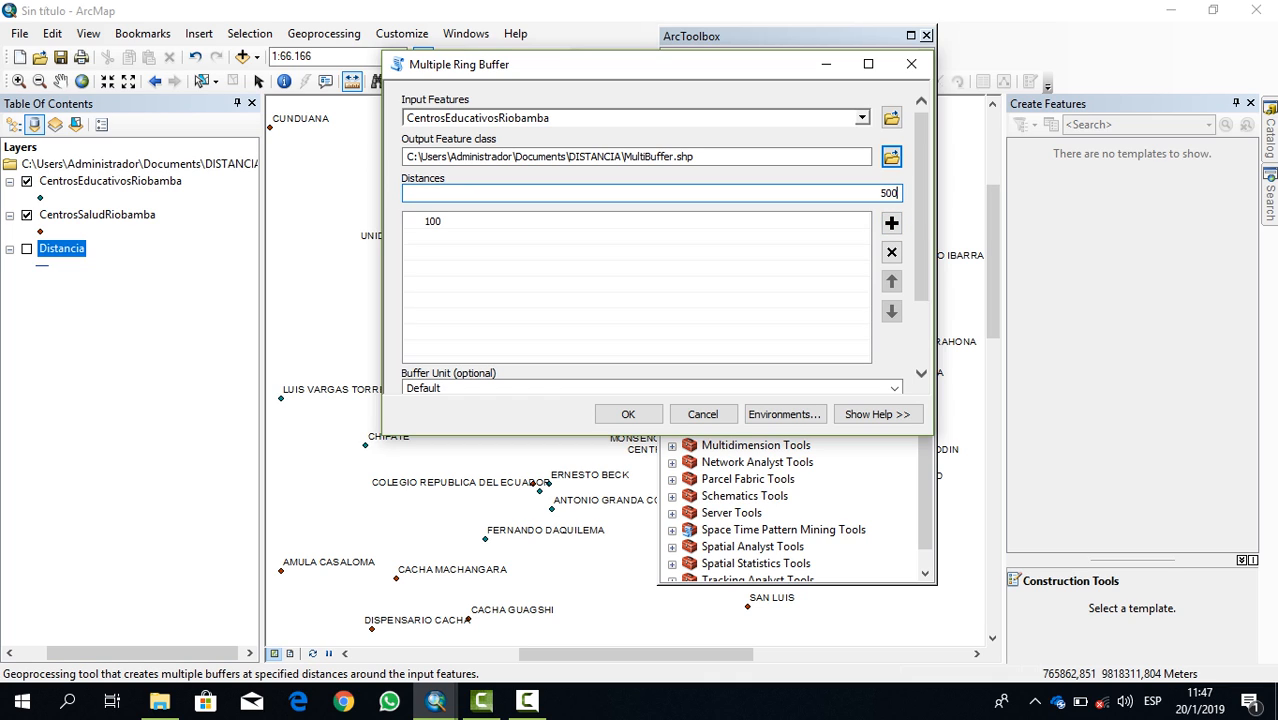
click(891, 223)
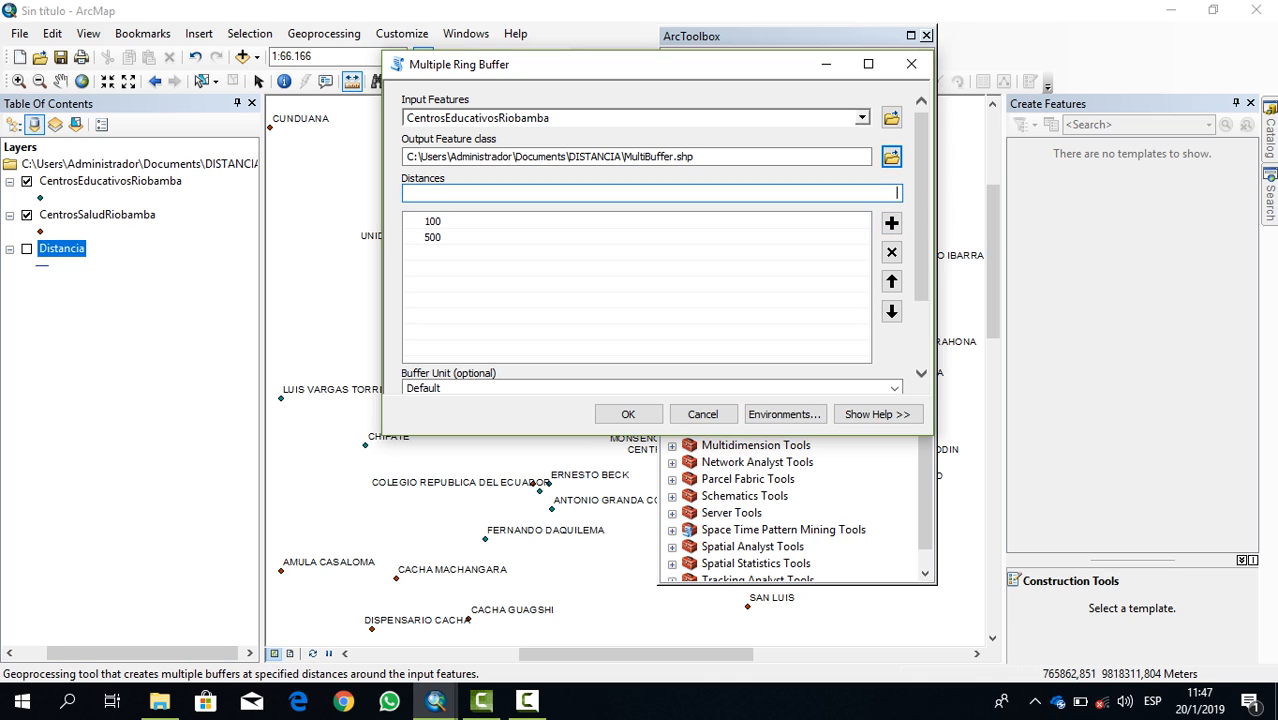
text(1000)
click(891, 223)
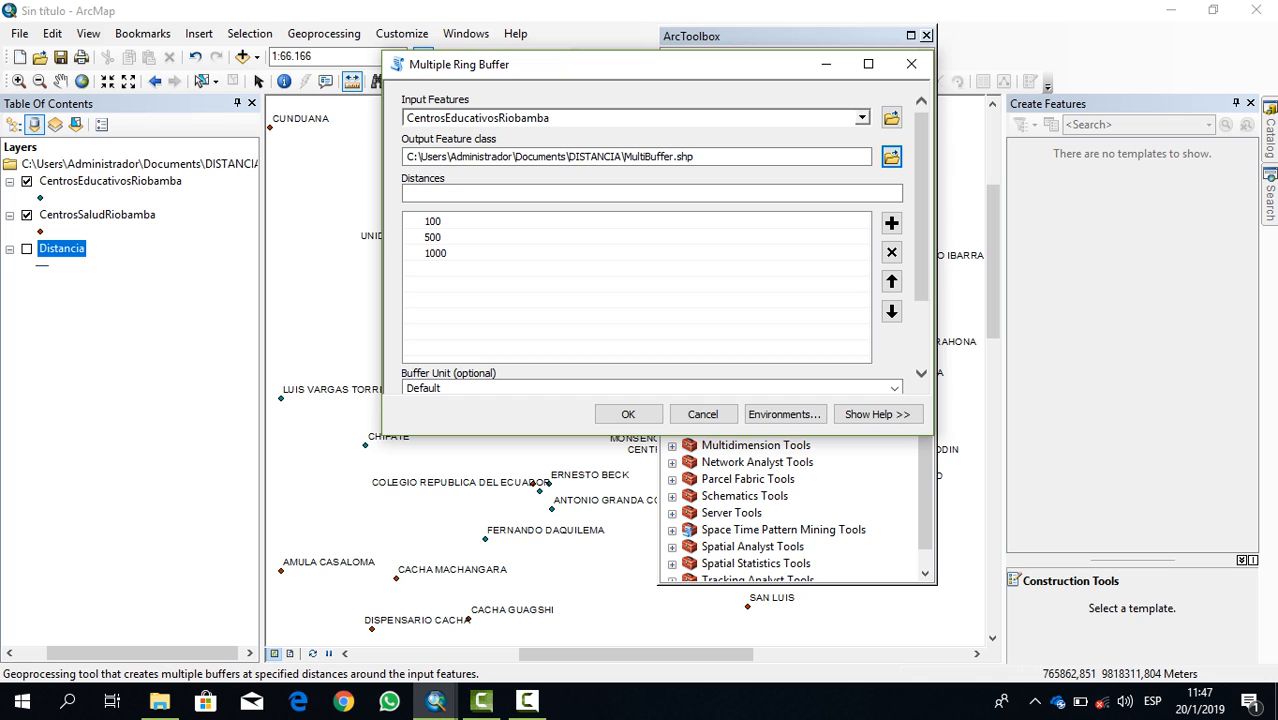
- Set the buffer unit to Meters and run the multiple ring buffer
scroll(660, 240, down, 3)
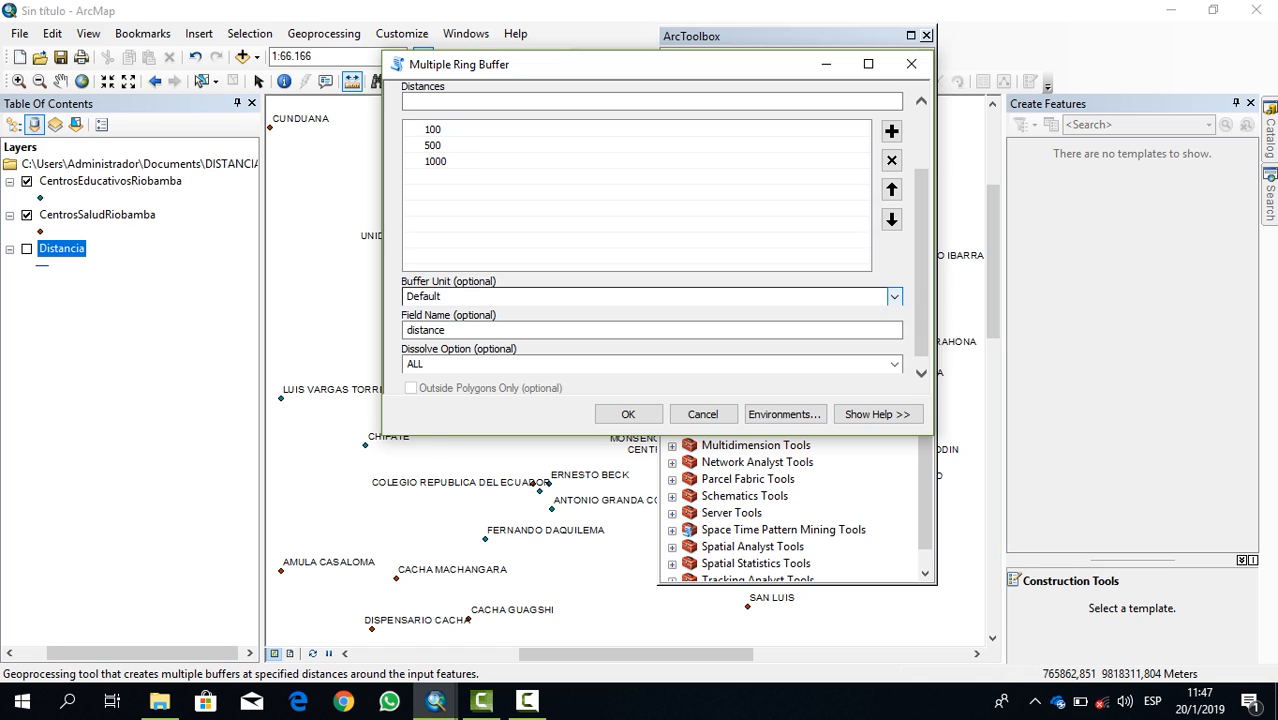
click(894, 296)
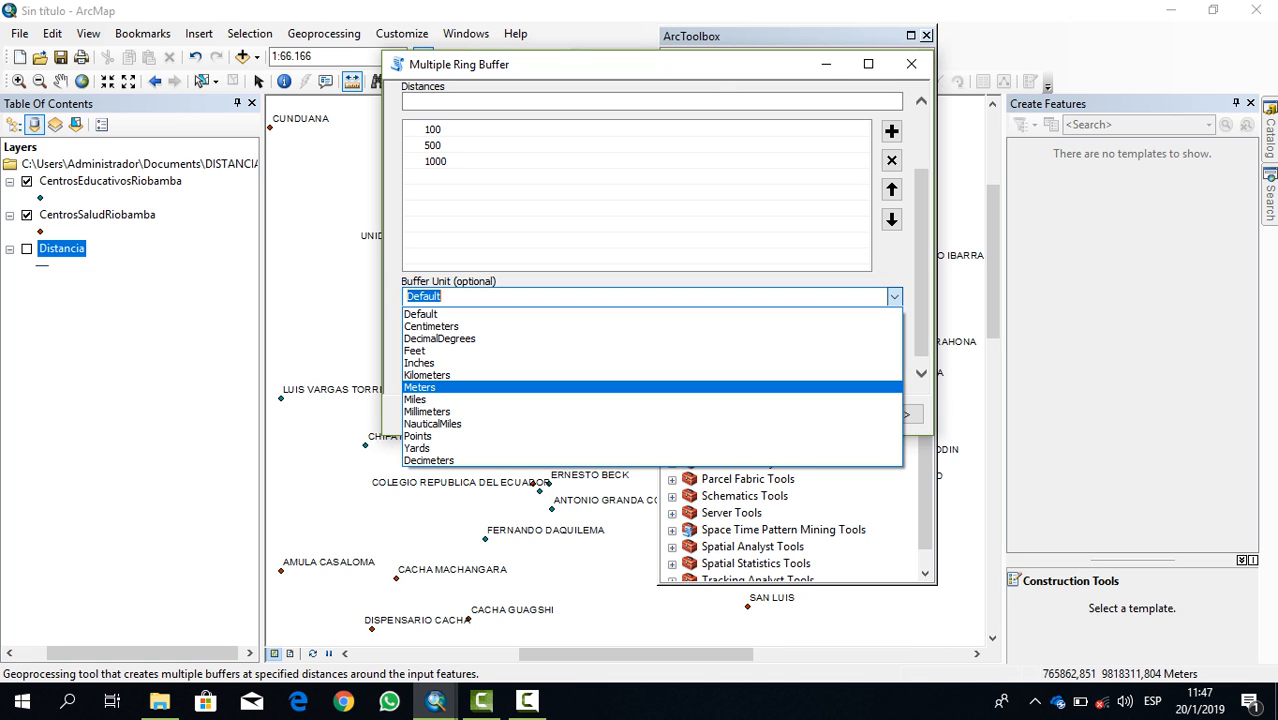
click(420, 387)
click(628, 414)
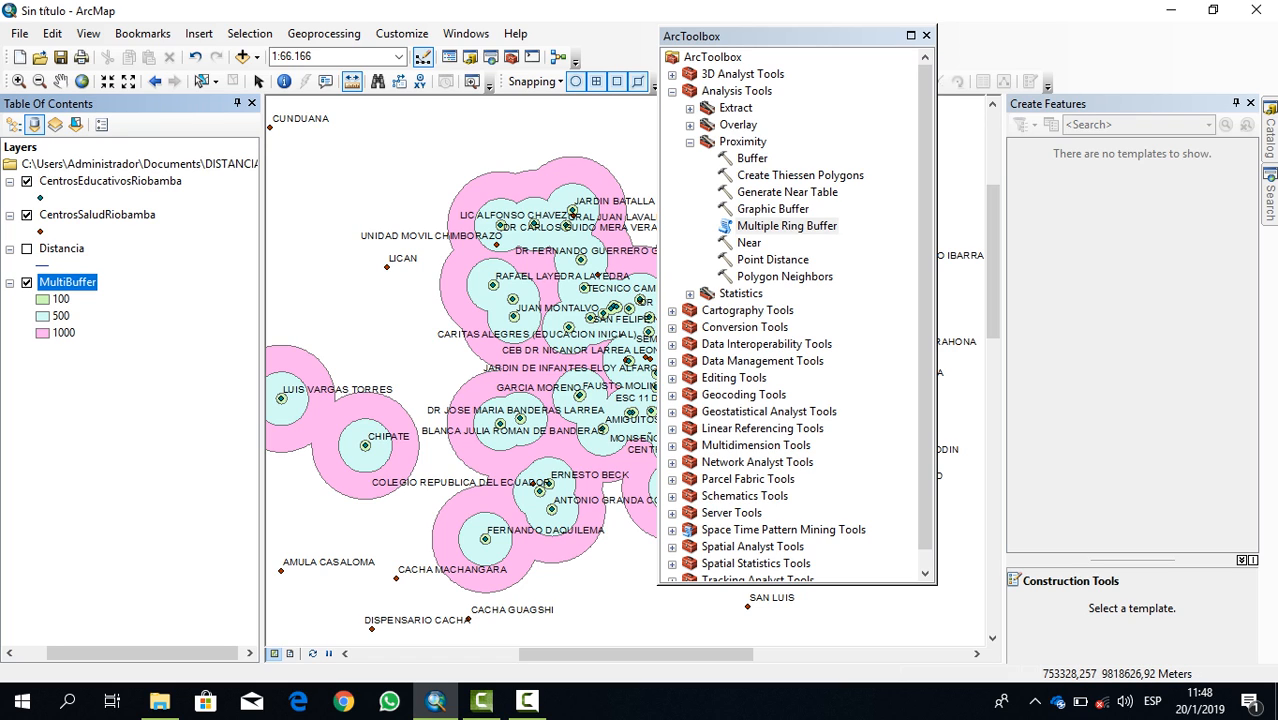
- Hide the CentrosSaludRiobamba layer and close the ArcToolbox window to expose the buffer rings
click(27, 215)
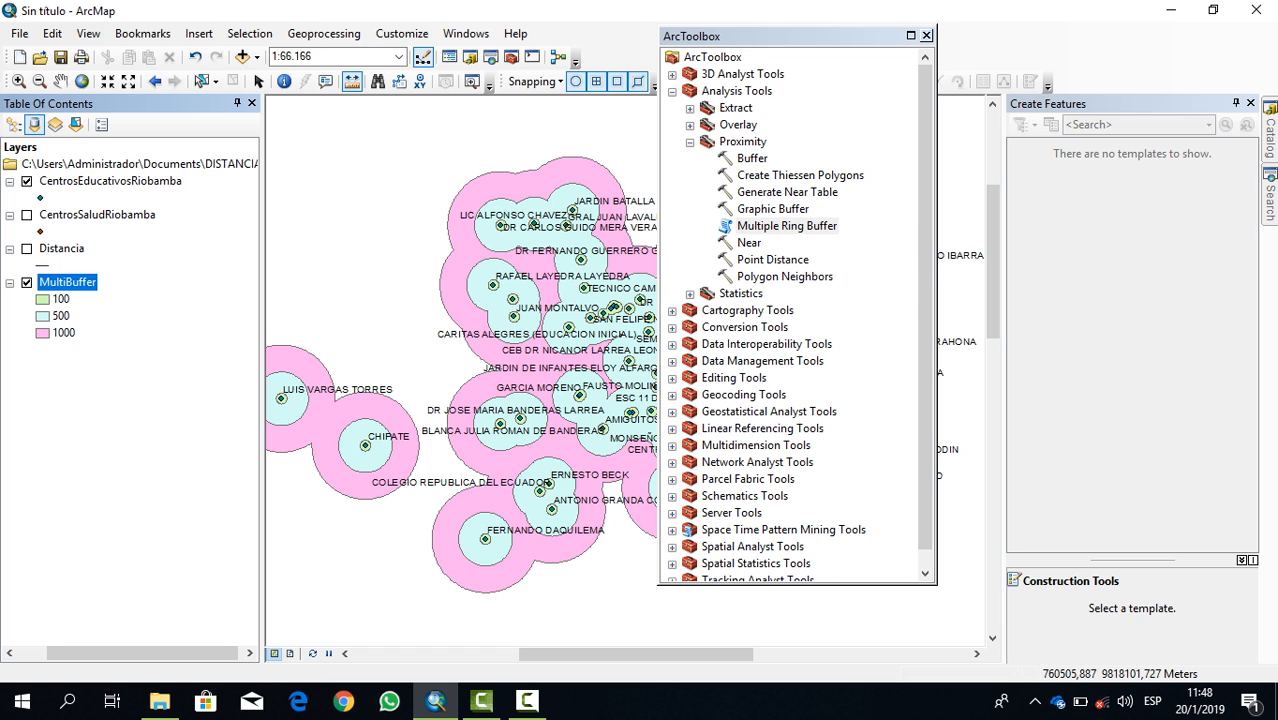
click(926, 35)
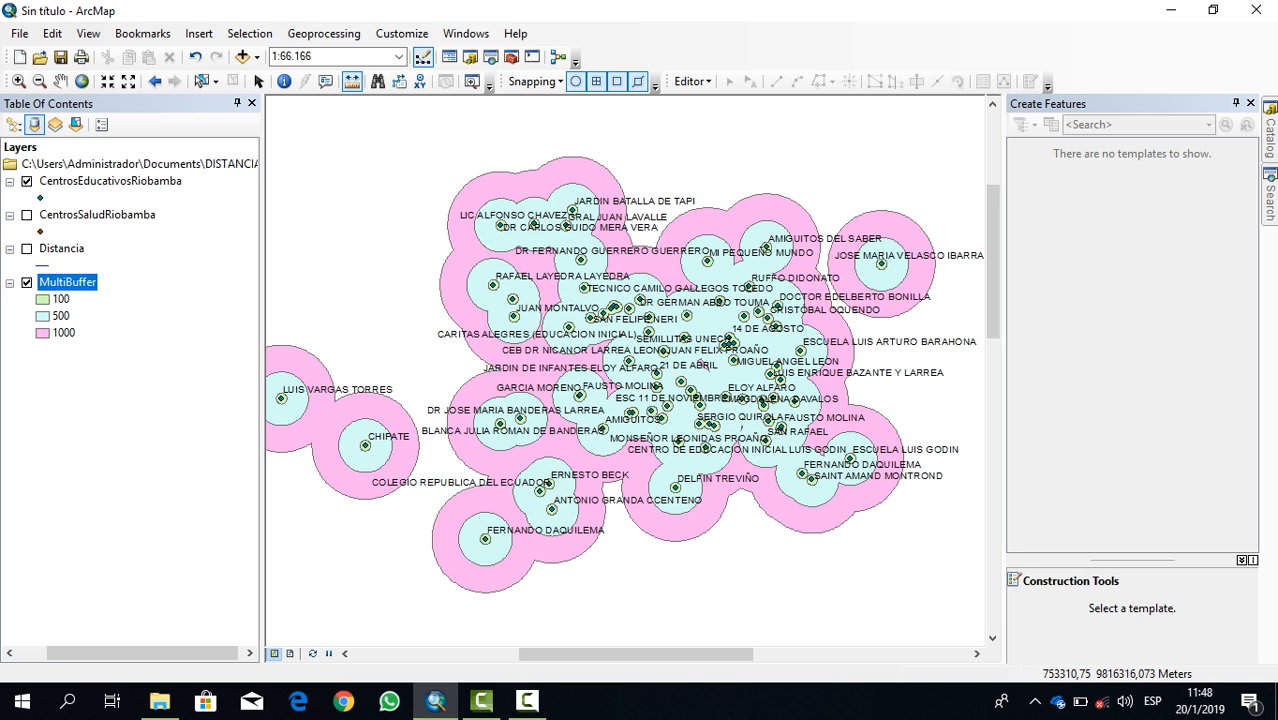
- Change the fill color of MultiBuffer's 500 ring to yellow, and dismiss the Measure window
click(42, 316)
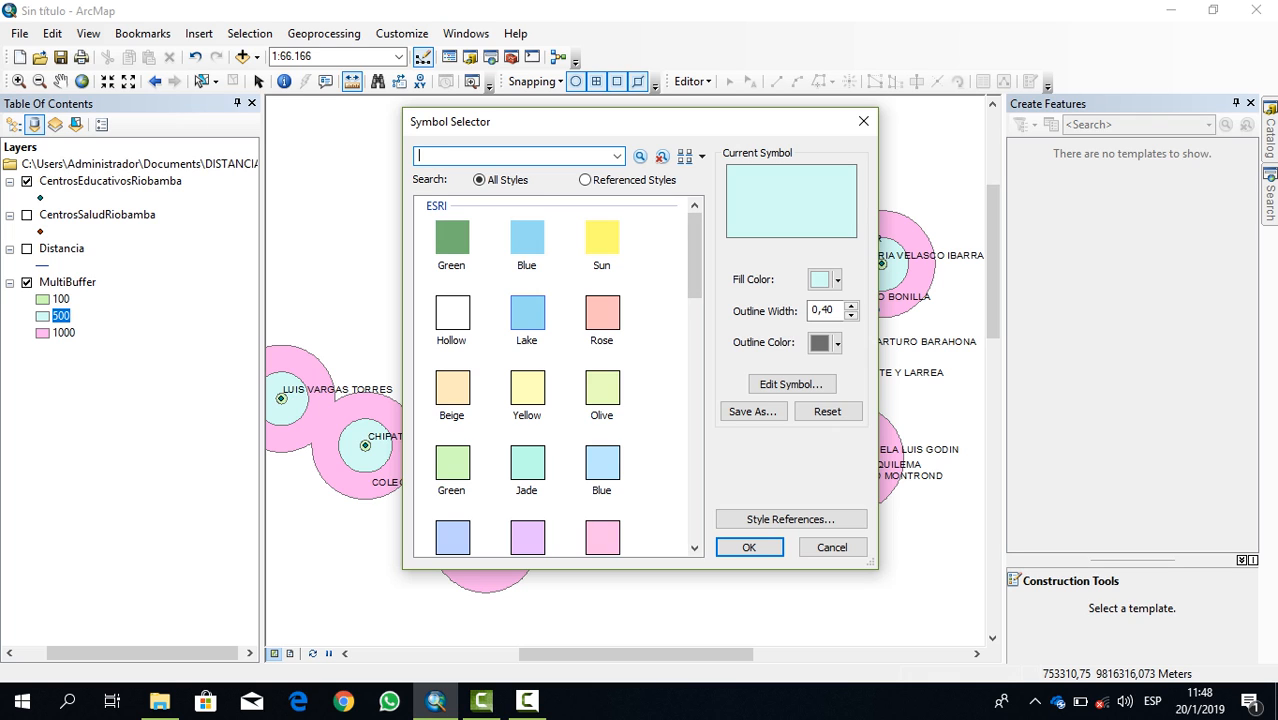
click(822, 279)
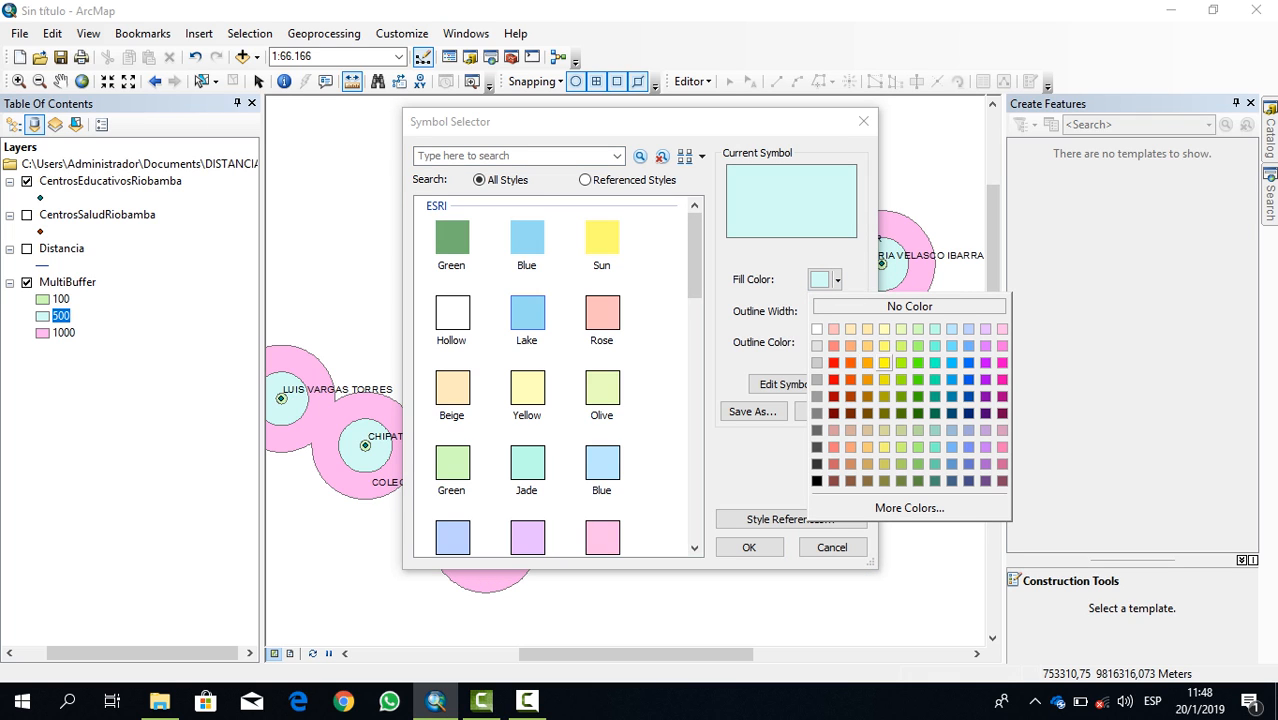
click(884, 362)
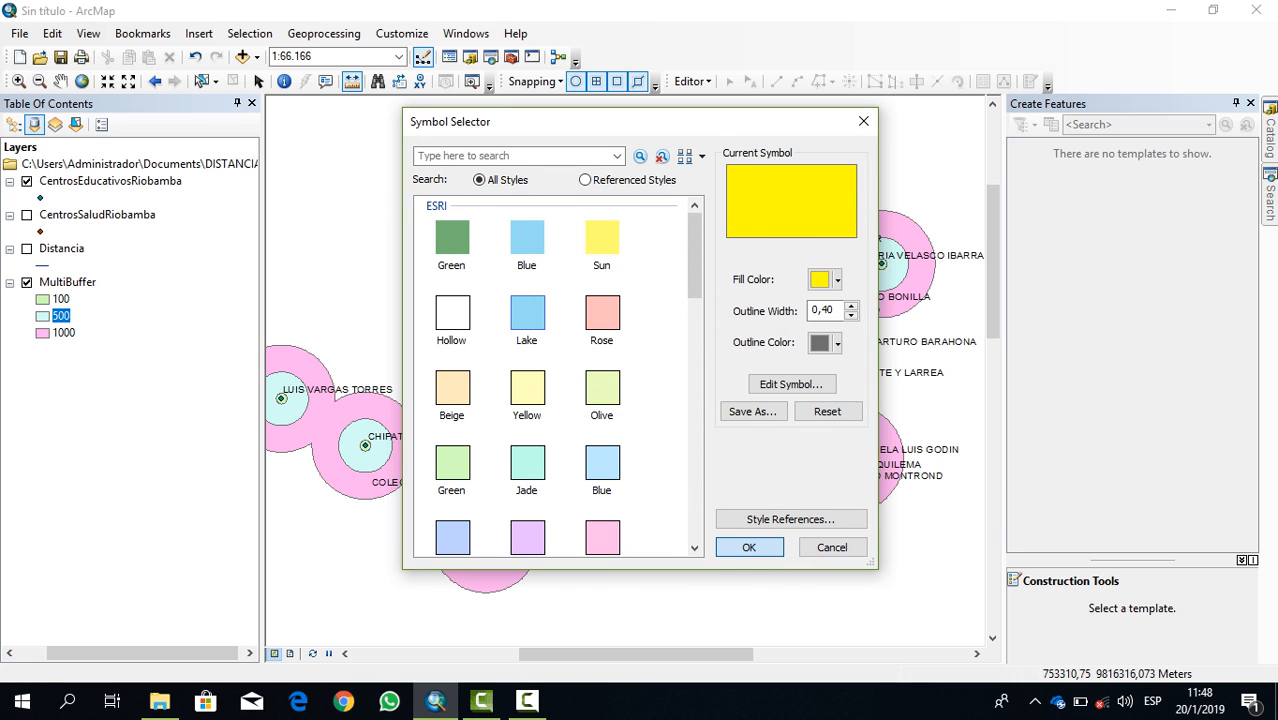
click(749, 547)
click(742, 548)
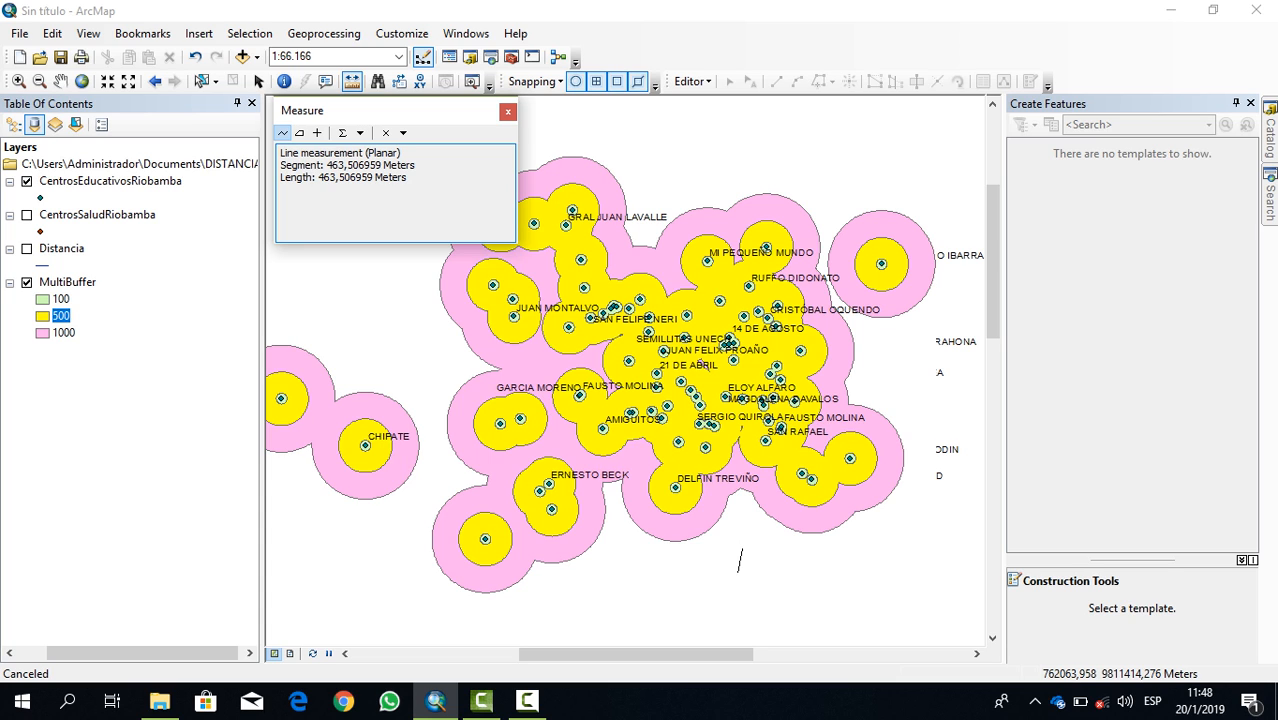
click(508, 111)
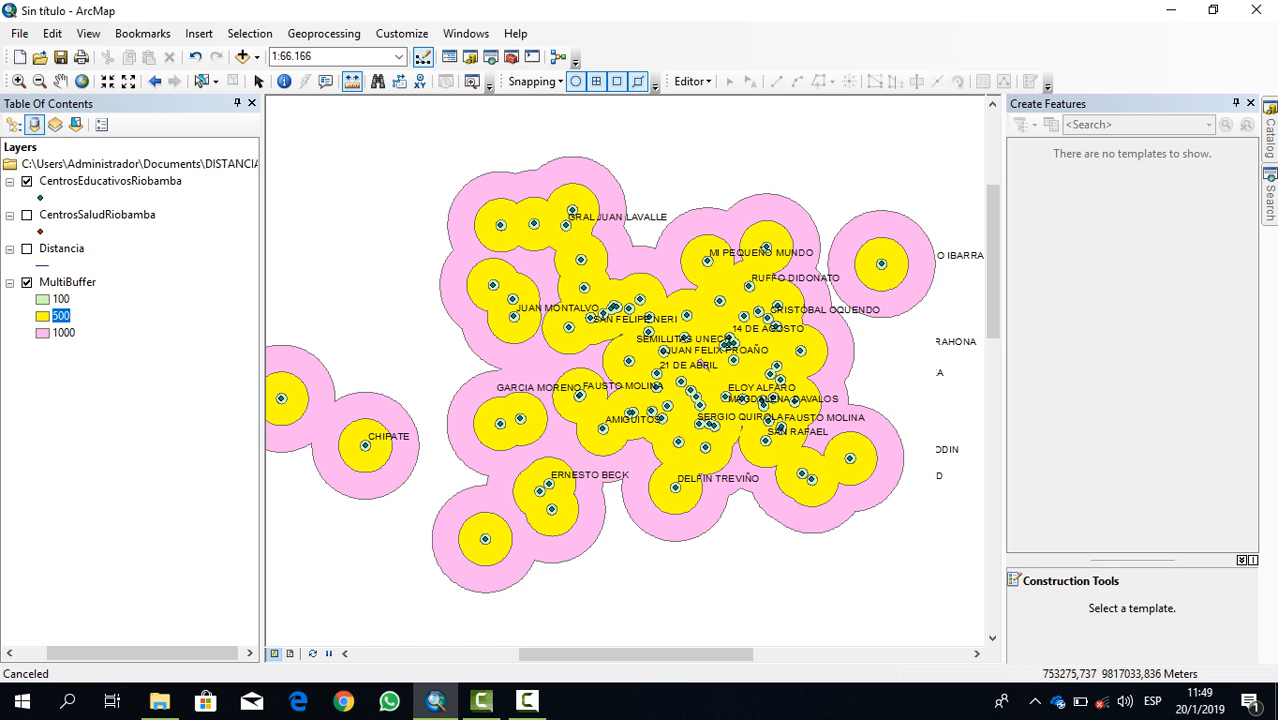
- Show the CentrosSaludRiobamba layer on the map again and hide the MultiBuffer layer
click(27, 215)
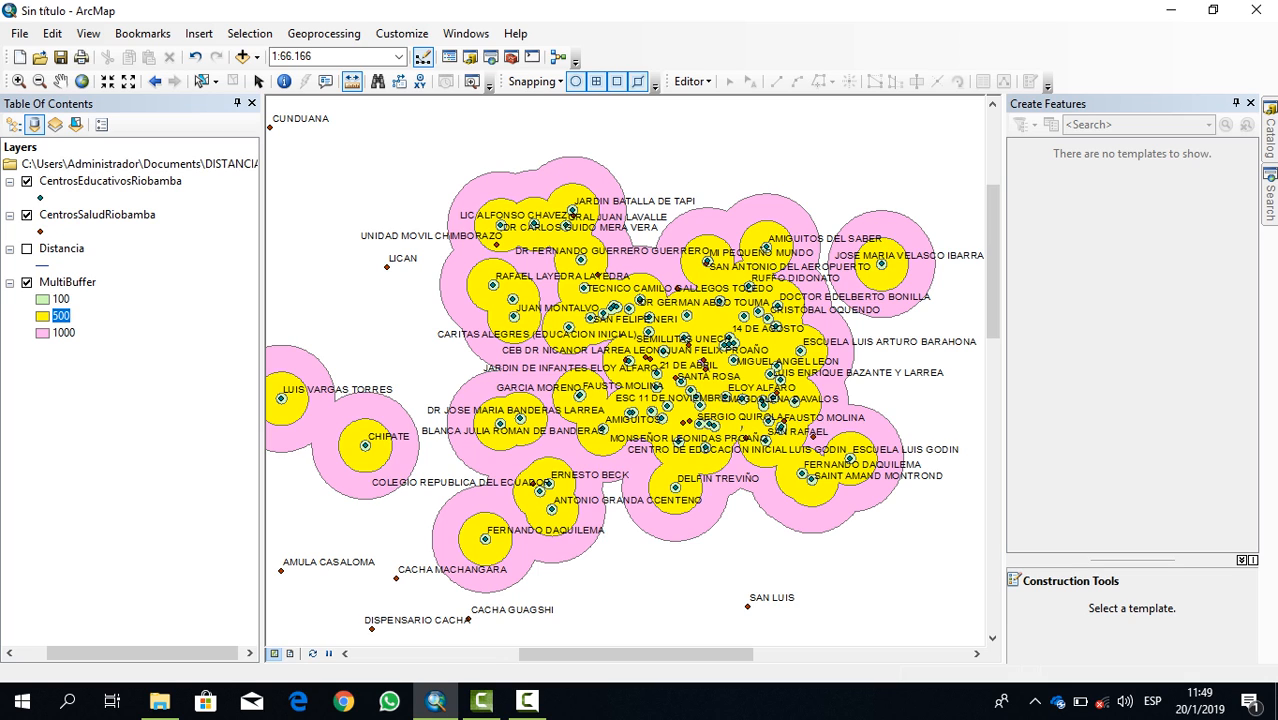
click(27, 282)
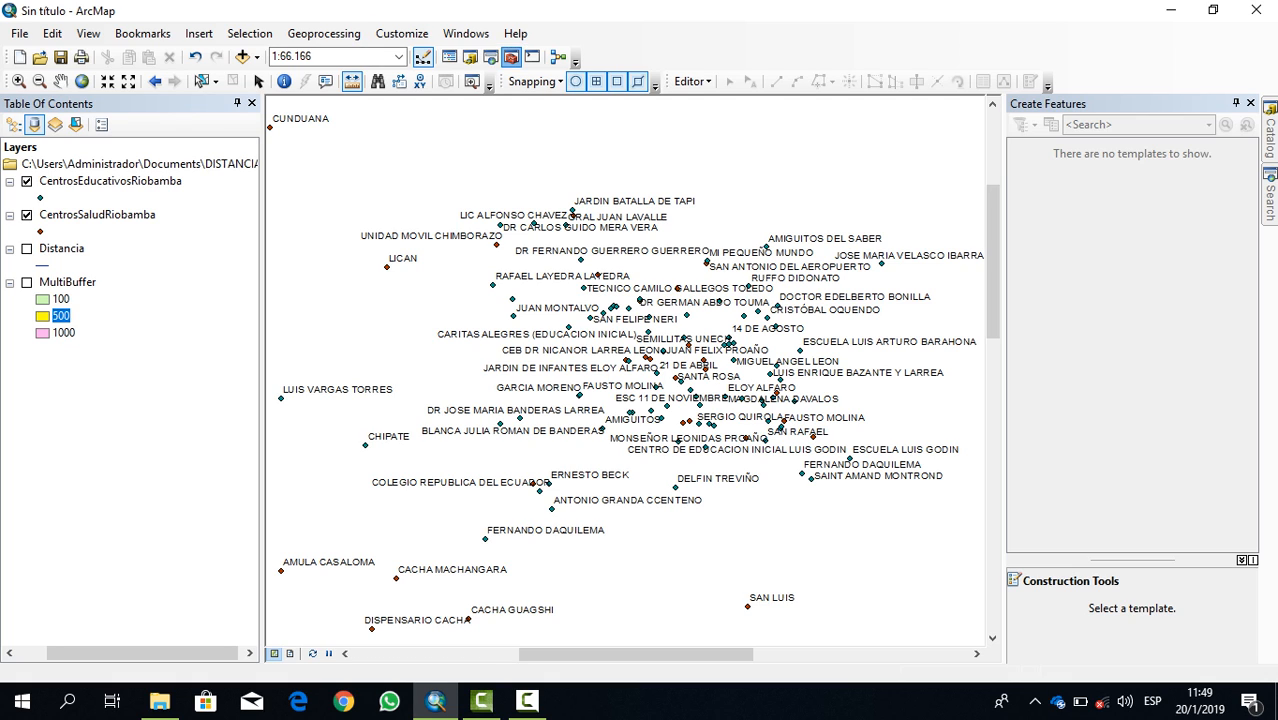
- Run the Near tool with CentrosEducativosRiobamba as input, CentrosSaludRiobamba as near features and the search radius unit in Meters
click(510, 57)
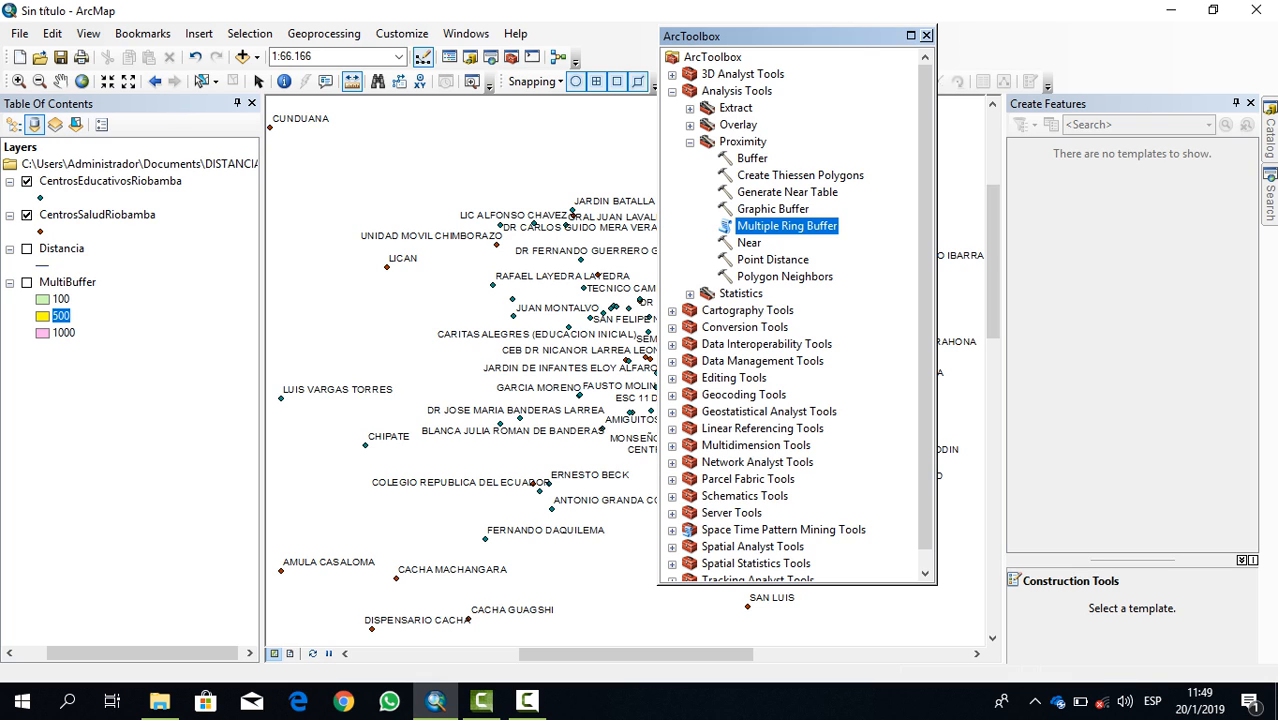
double_click(749, 243)
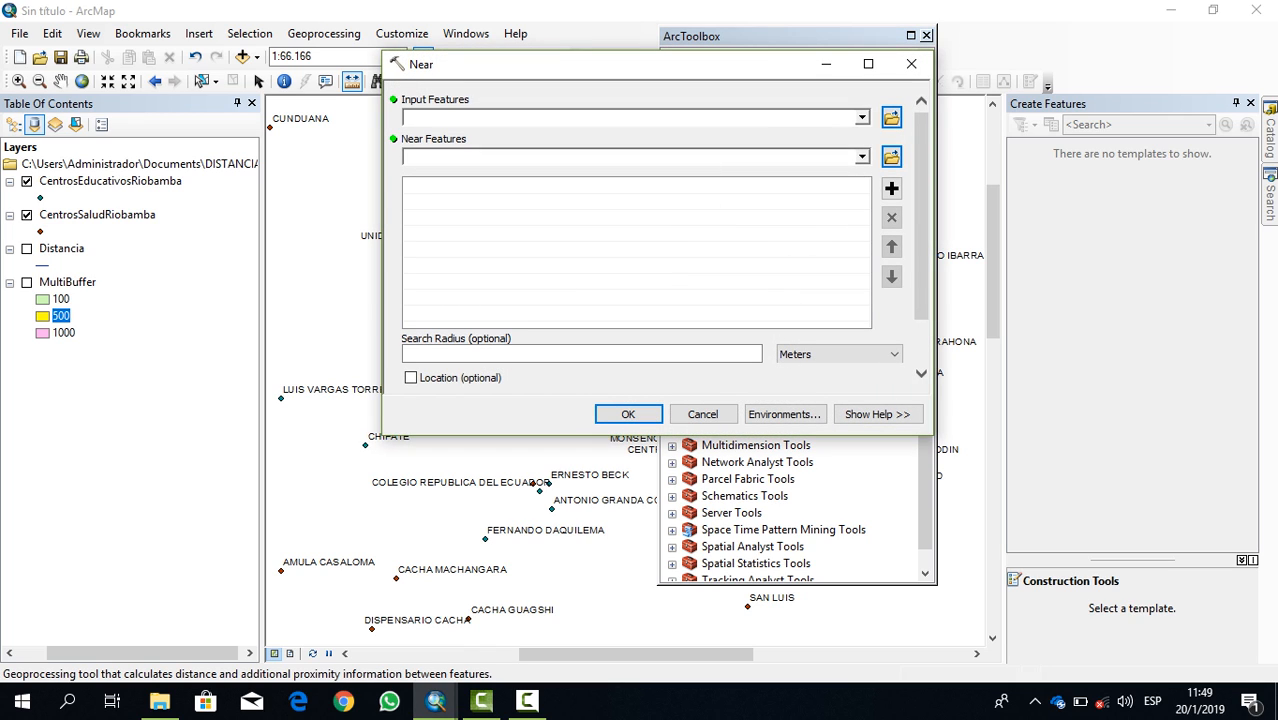
click(862, 117)
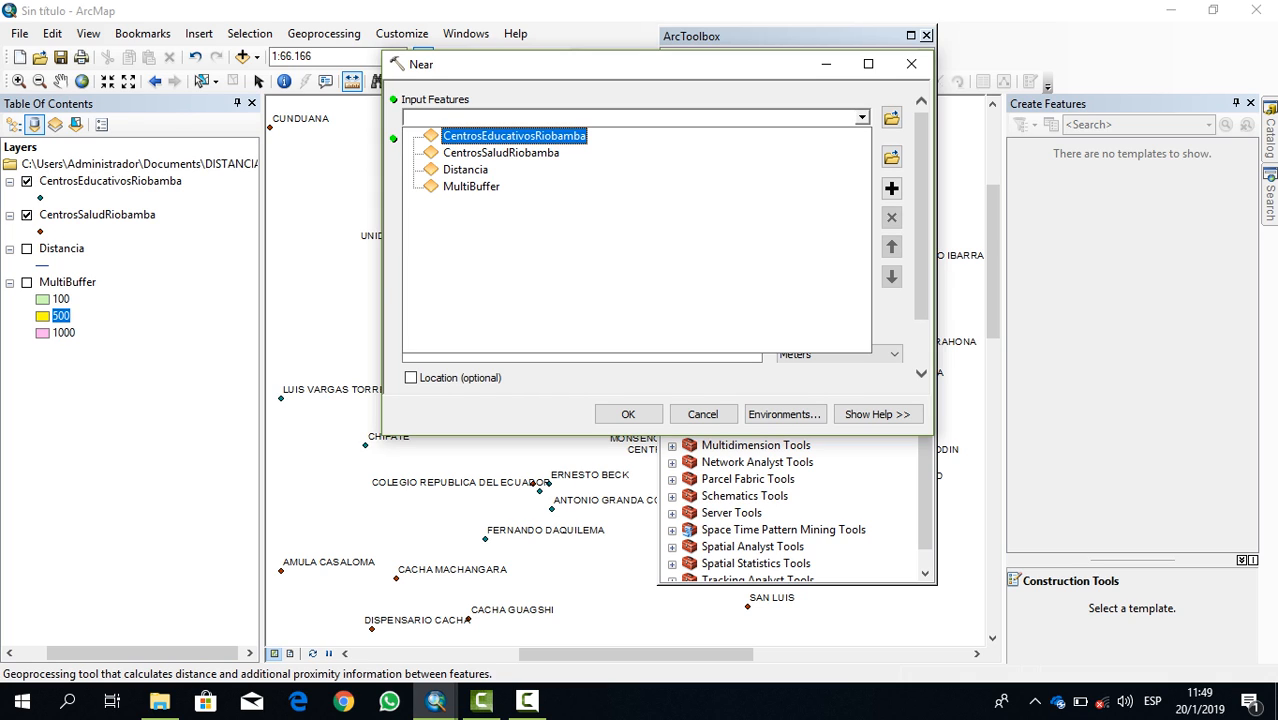
click(514, 136)
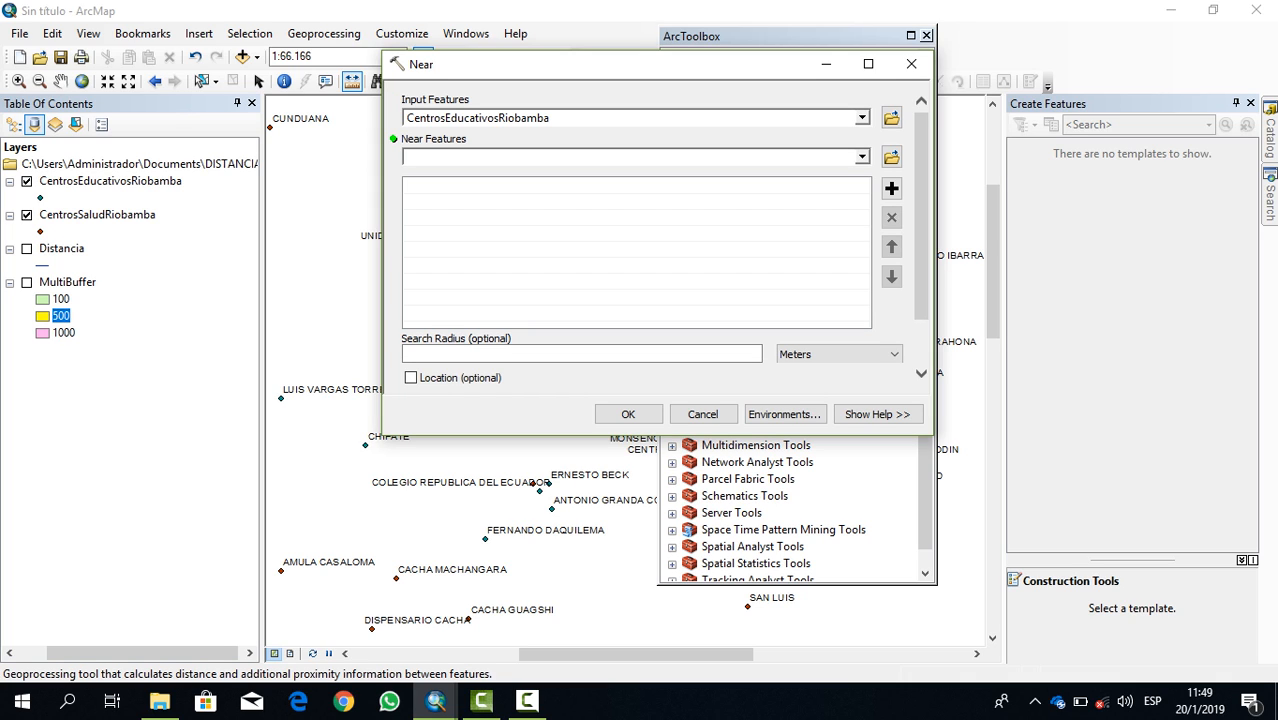
click(862, 157)
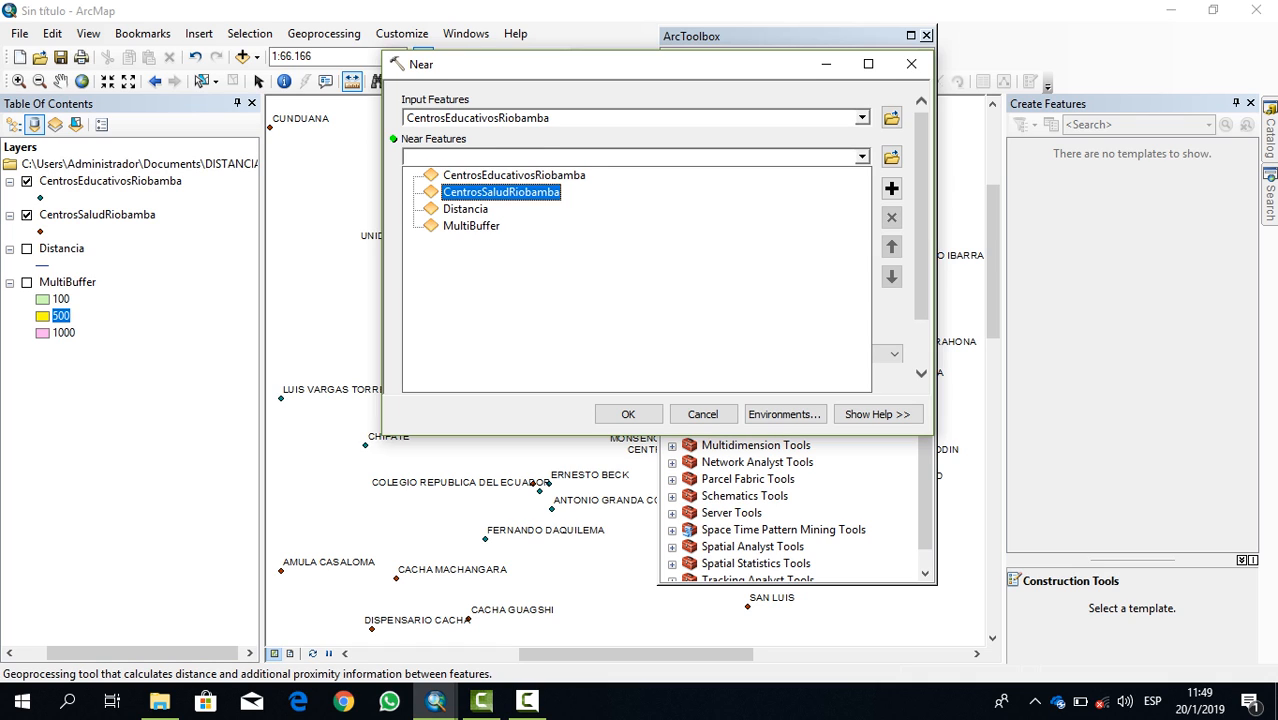
click(501, 192)
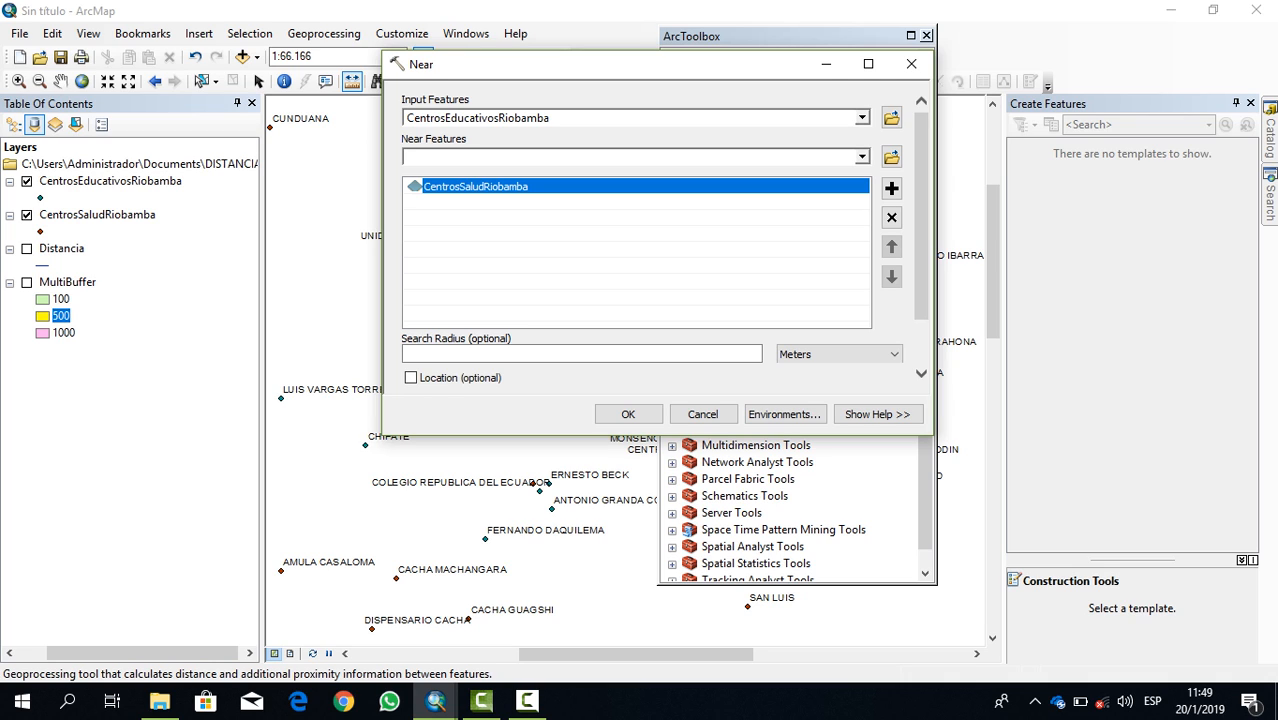
click(893, 354)
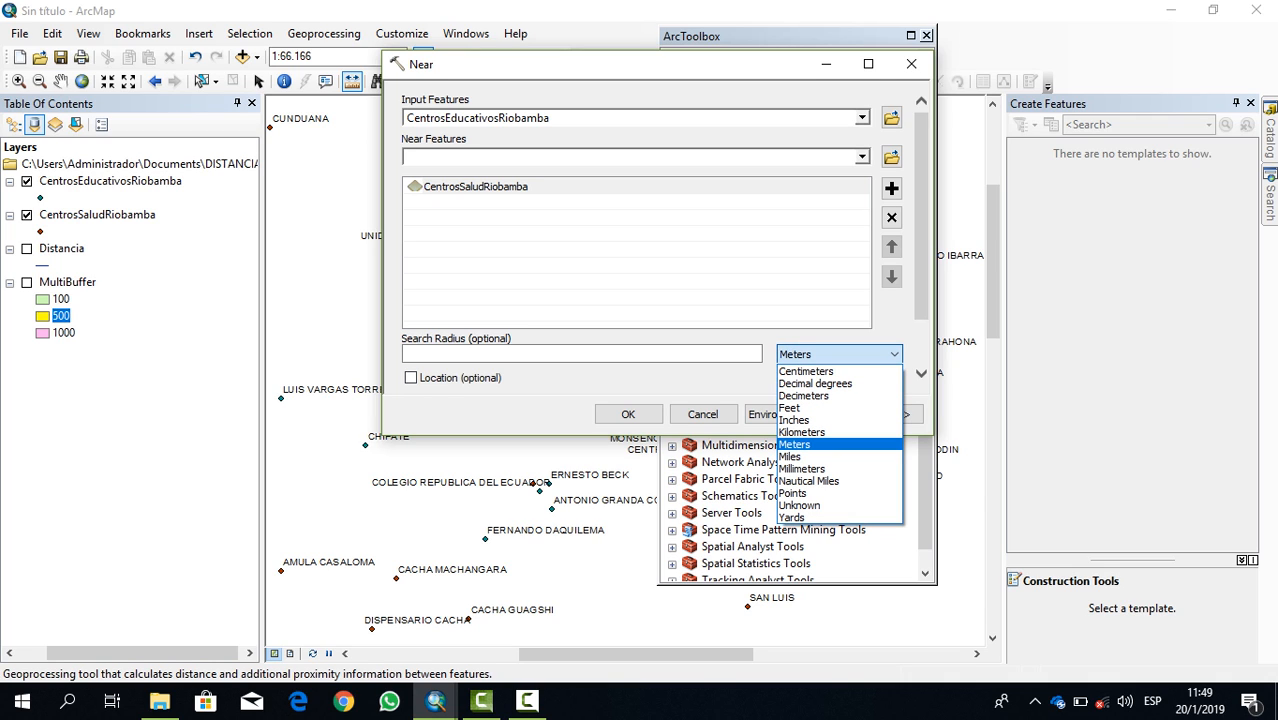
click(893, 354)
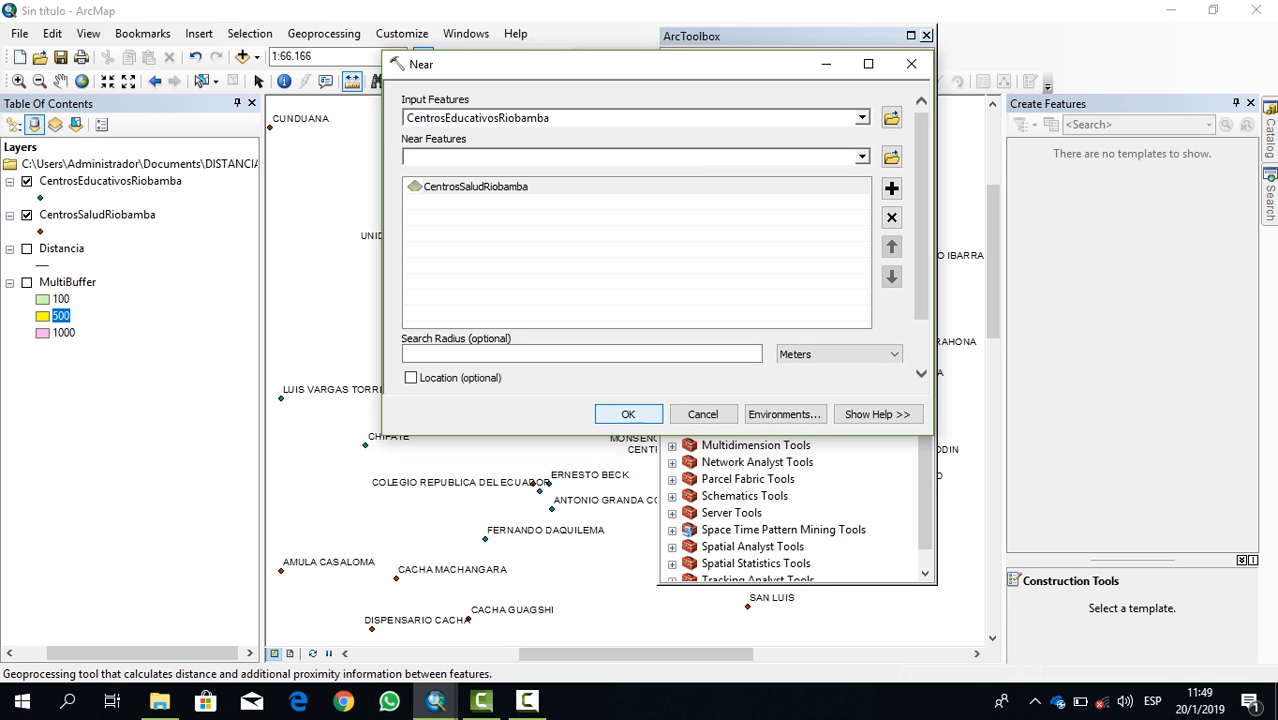
click(628, 414)
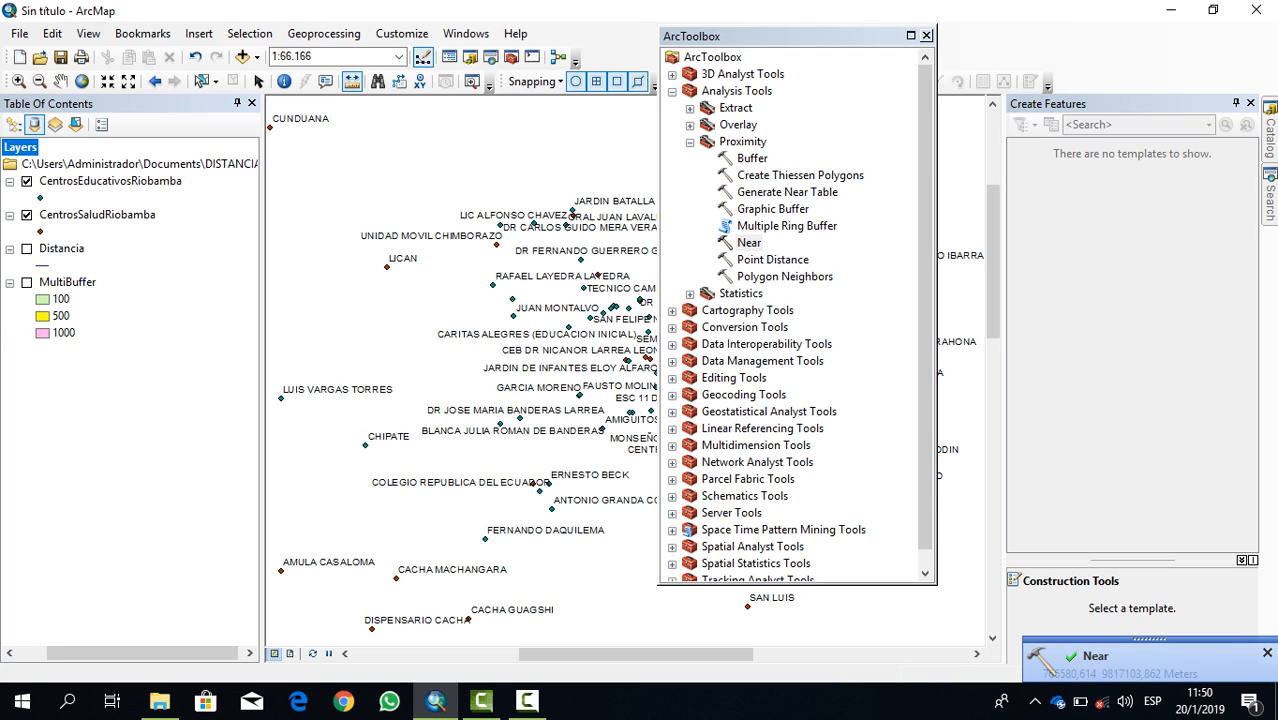
- Close the ArcToolbox window and review the NEAR_FID and NEAR_DIST fields in the CentrosEducativosRiobamba attribute table
click(927, 35)
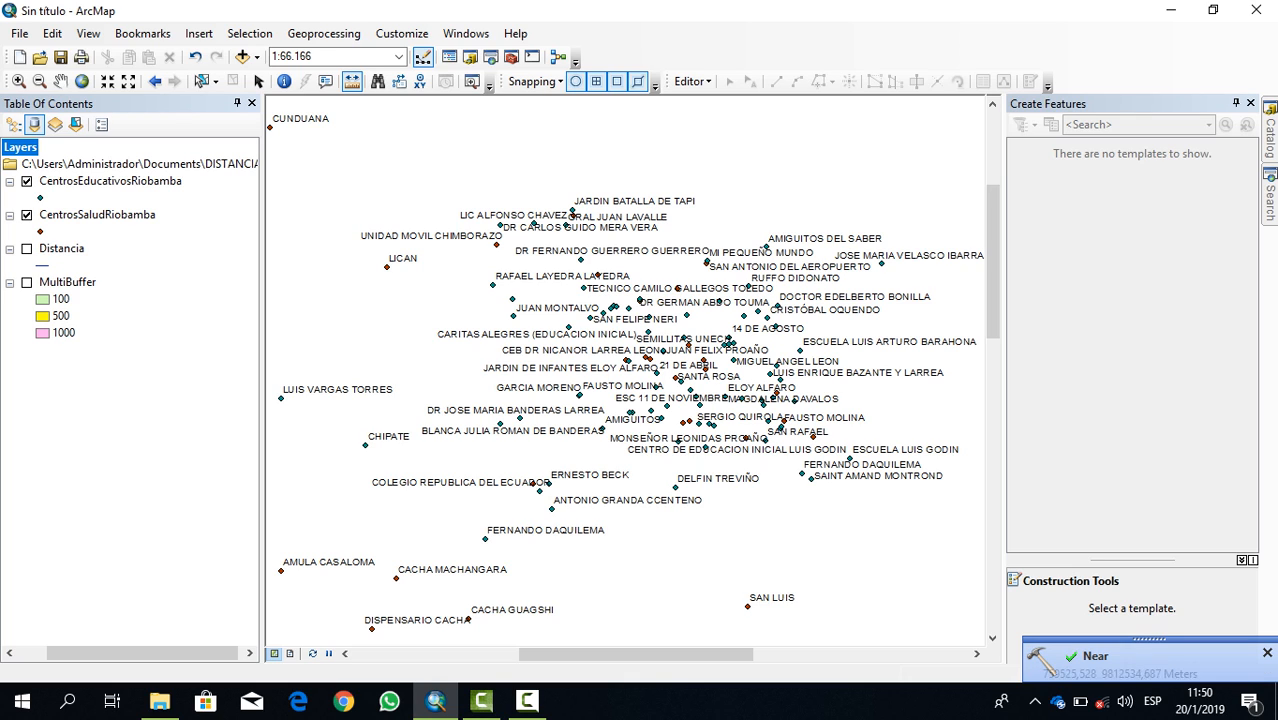
click(110, 181)
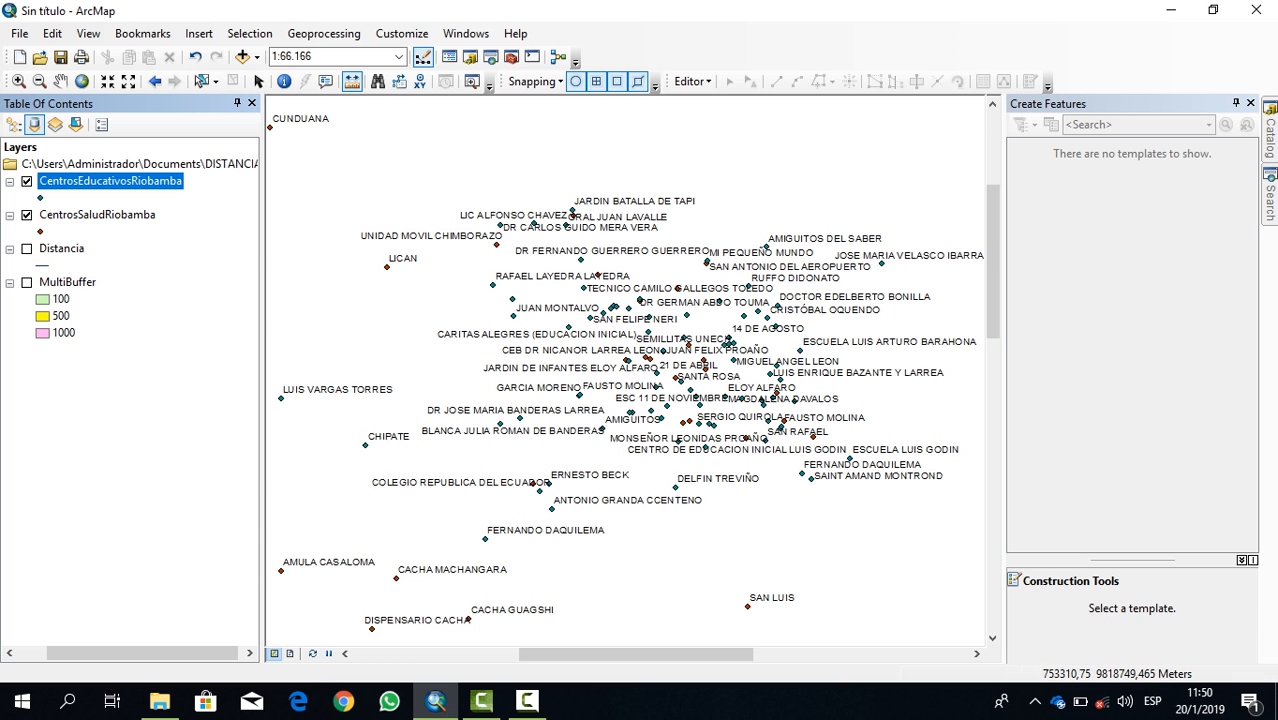
right_click(162, 181)
click(285, 236)
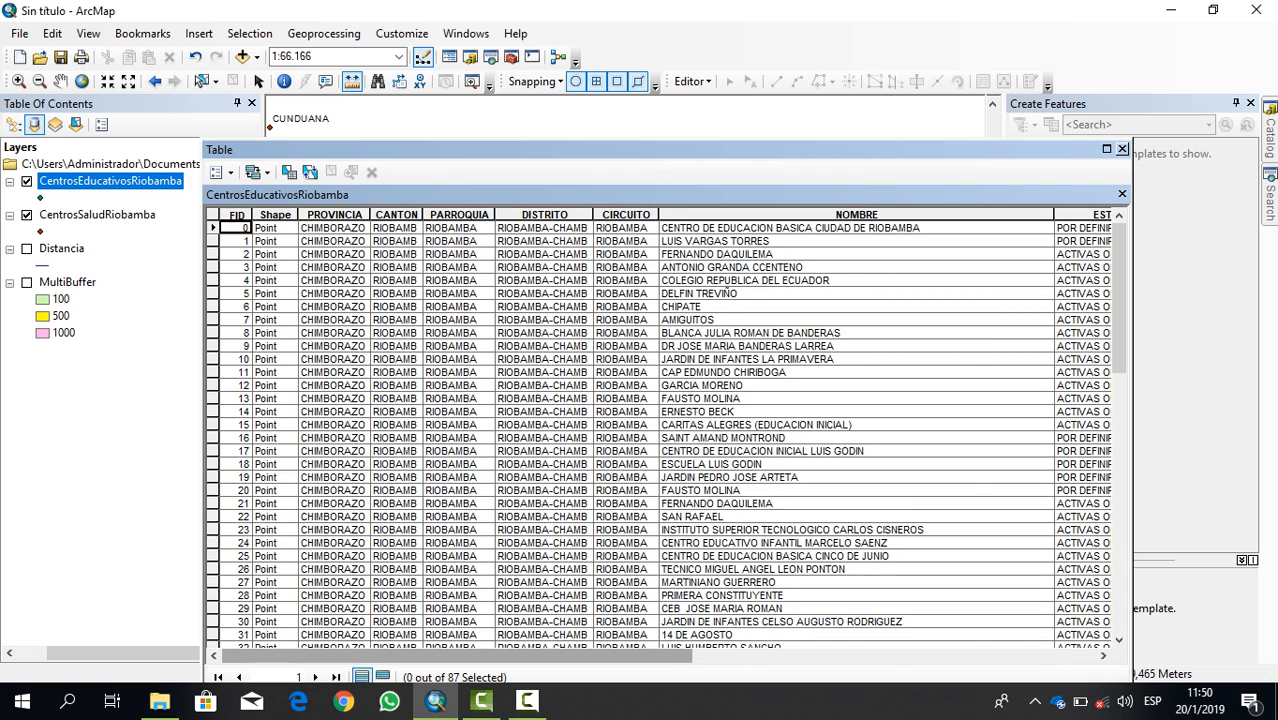
drag(457, 656, 860, 656)
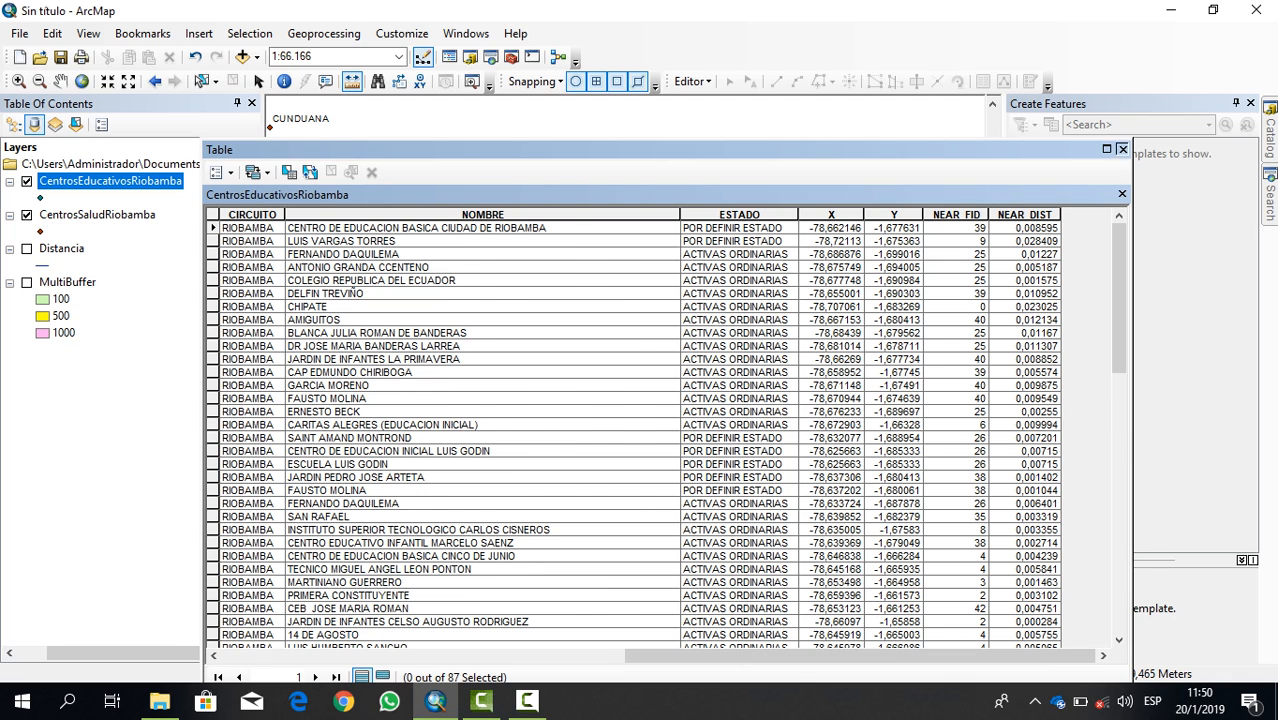
click(1121, 149)
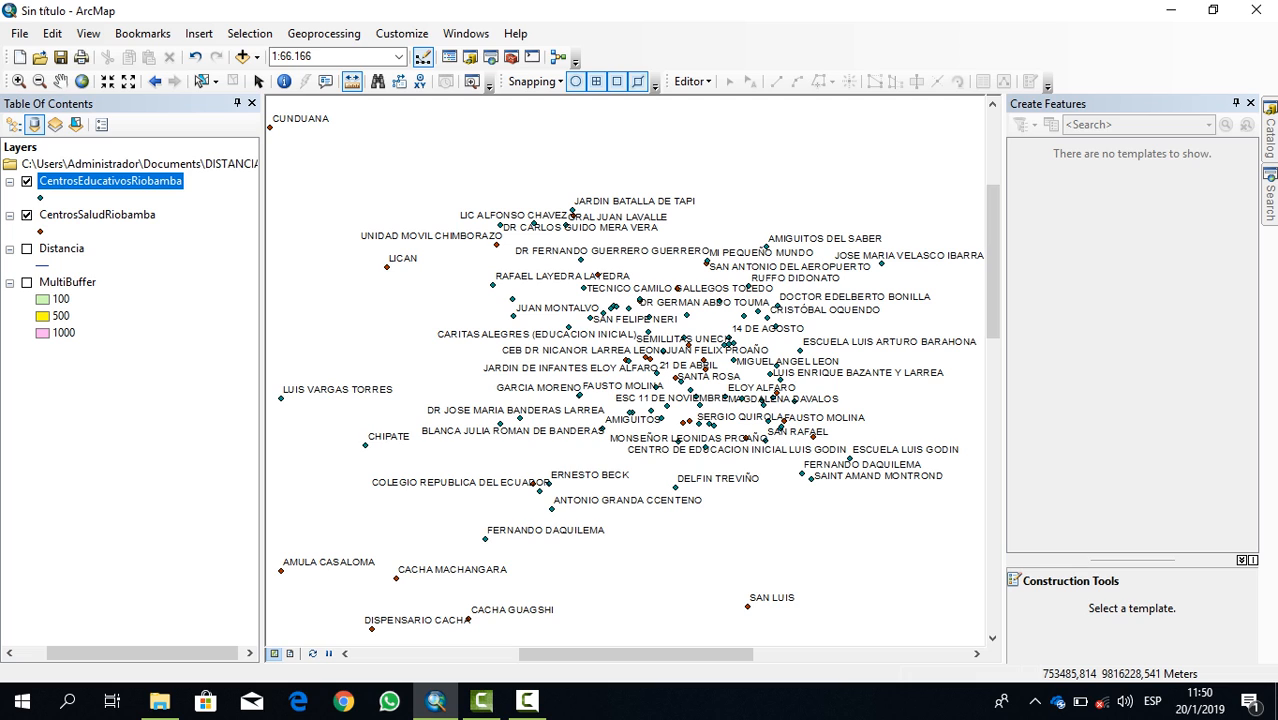
- Join CentrosSaludRiobamba attributes to CentrosEducativosRiobamba by matching NEAR_FID with FID, validating the join and keeping all records
right_click(122, 181)
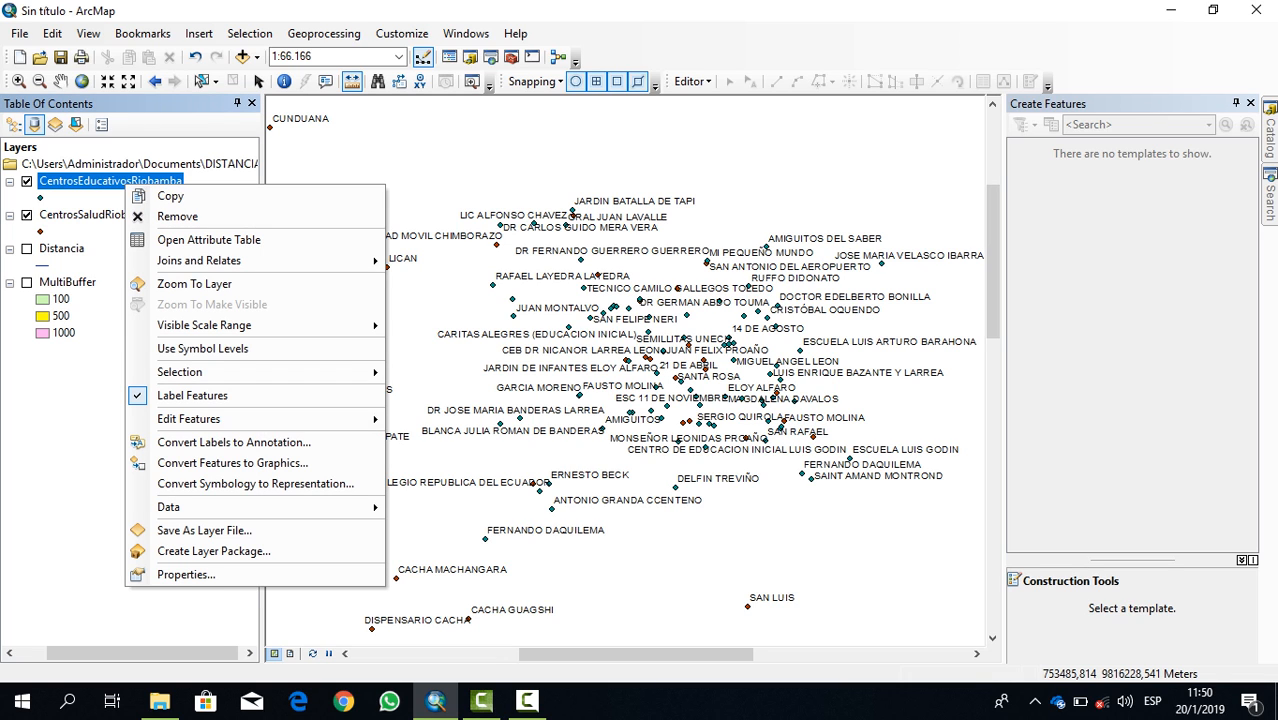
mouse_move(200, 260)
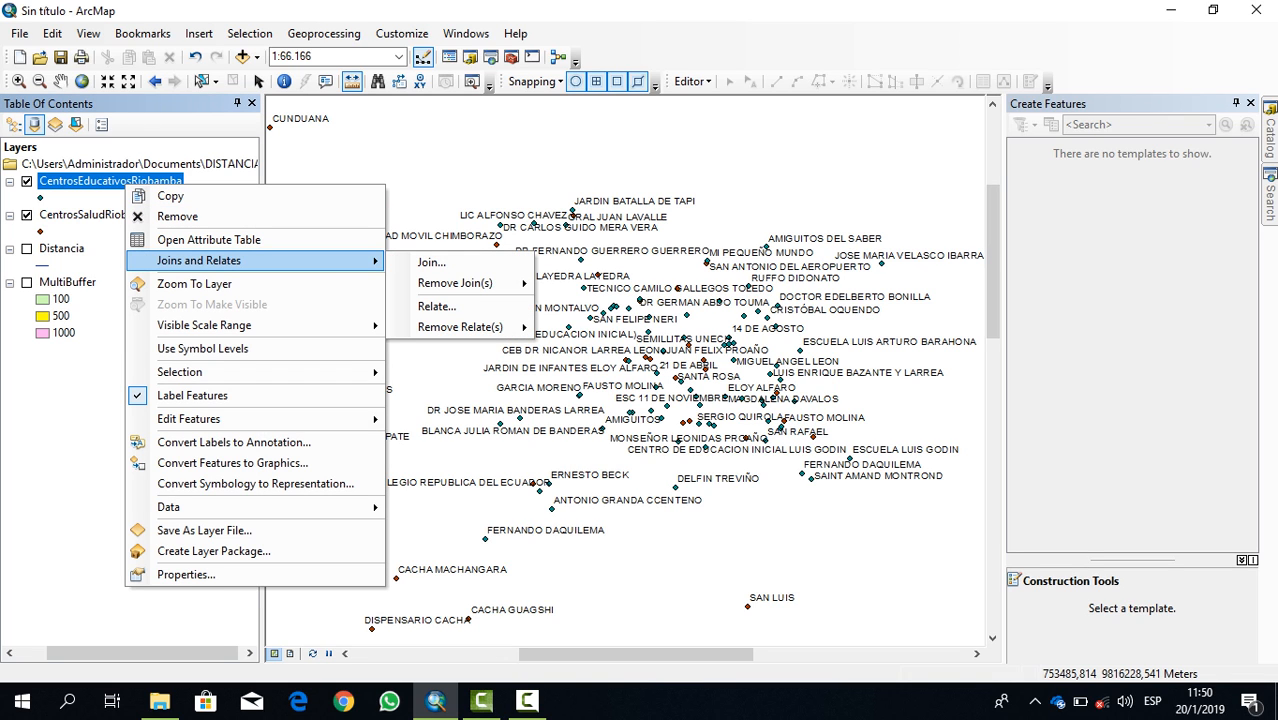
click(432, 262)
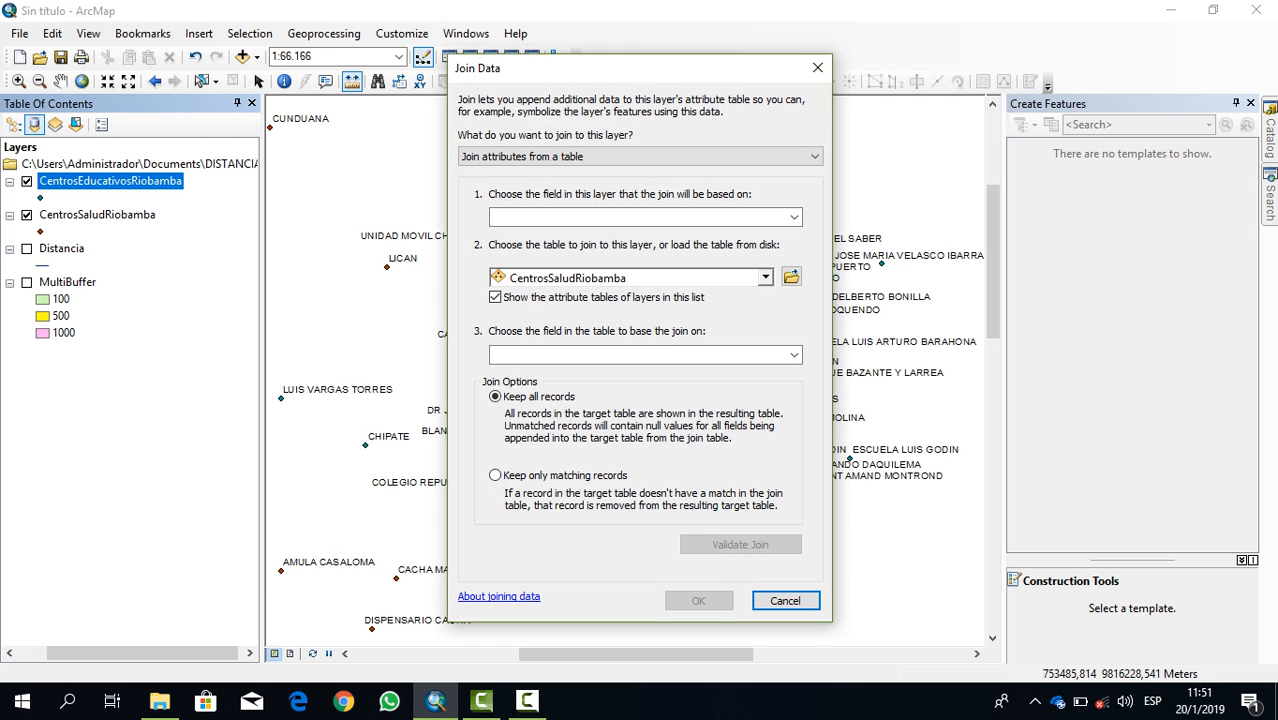
click(794, 217)
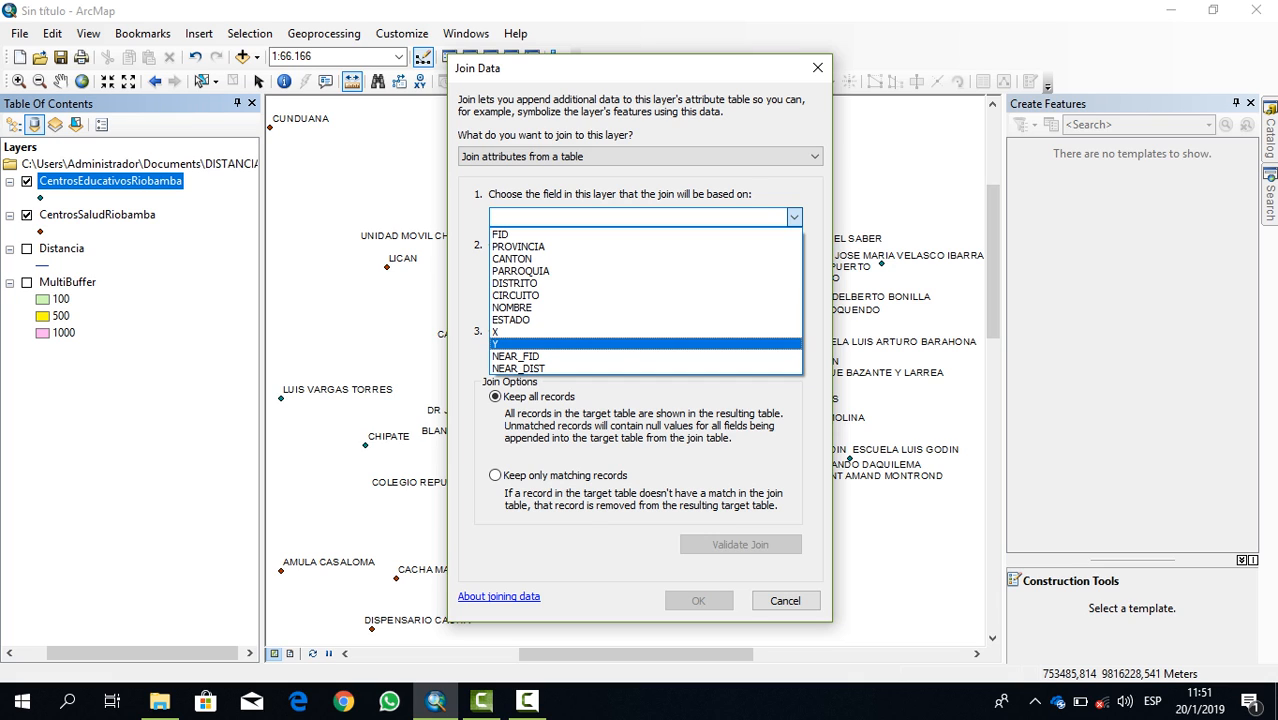
click(540, 356)
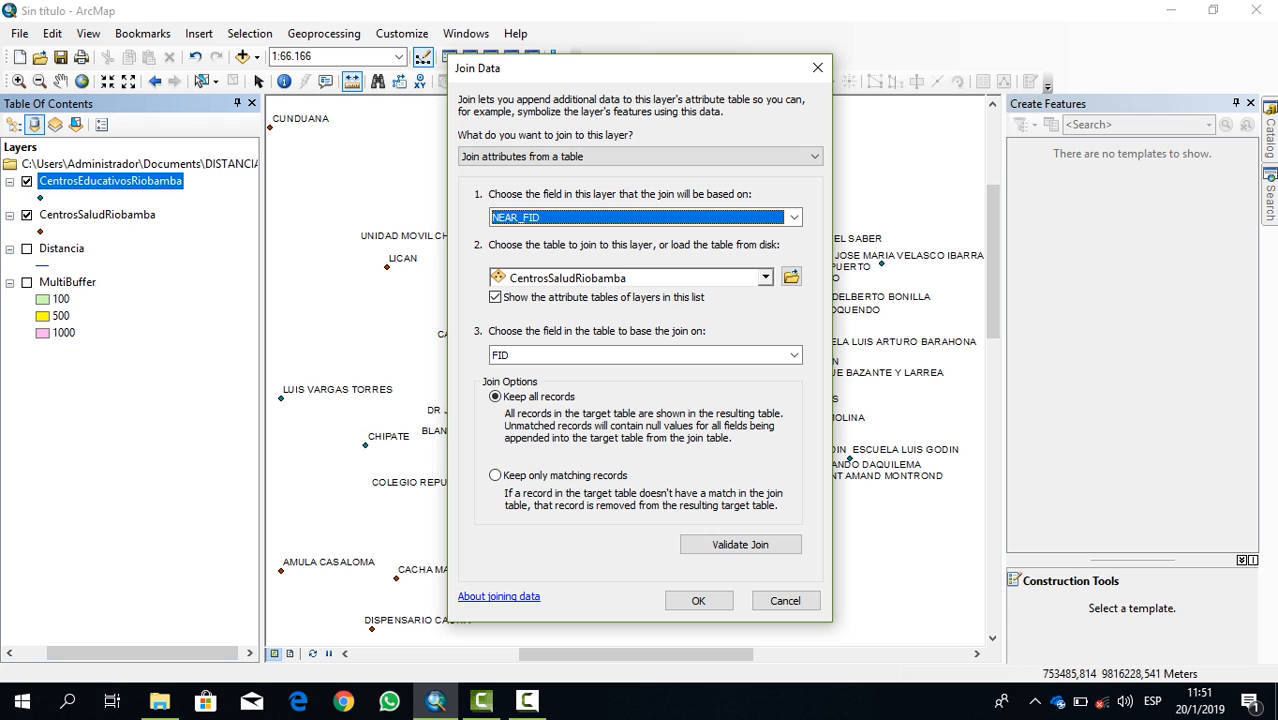
click(740, 544)
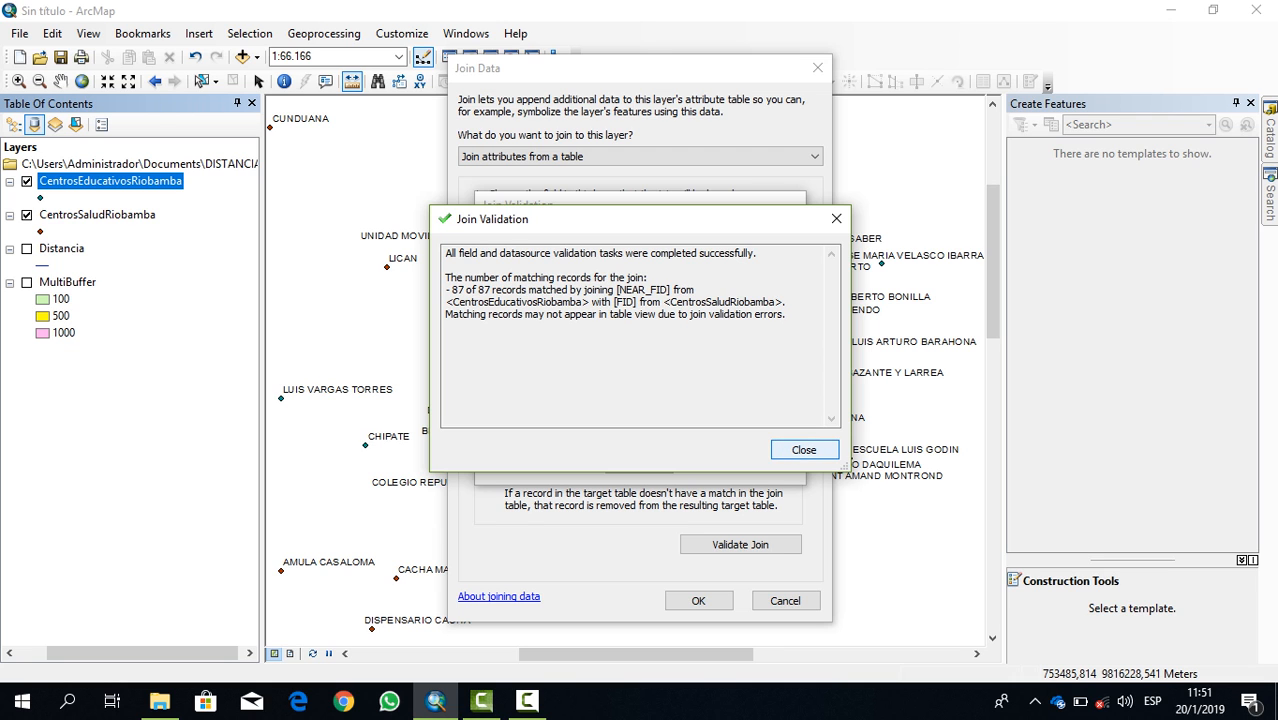
click(804, 449)
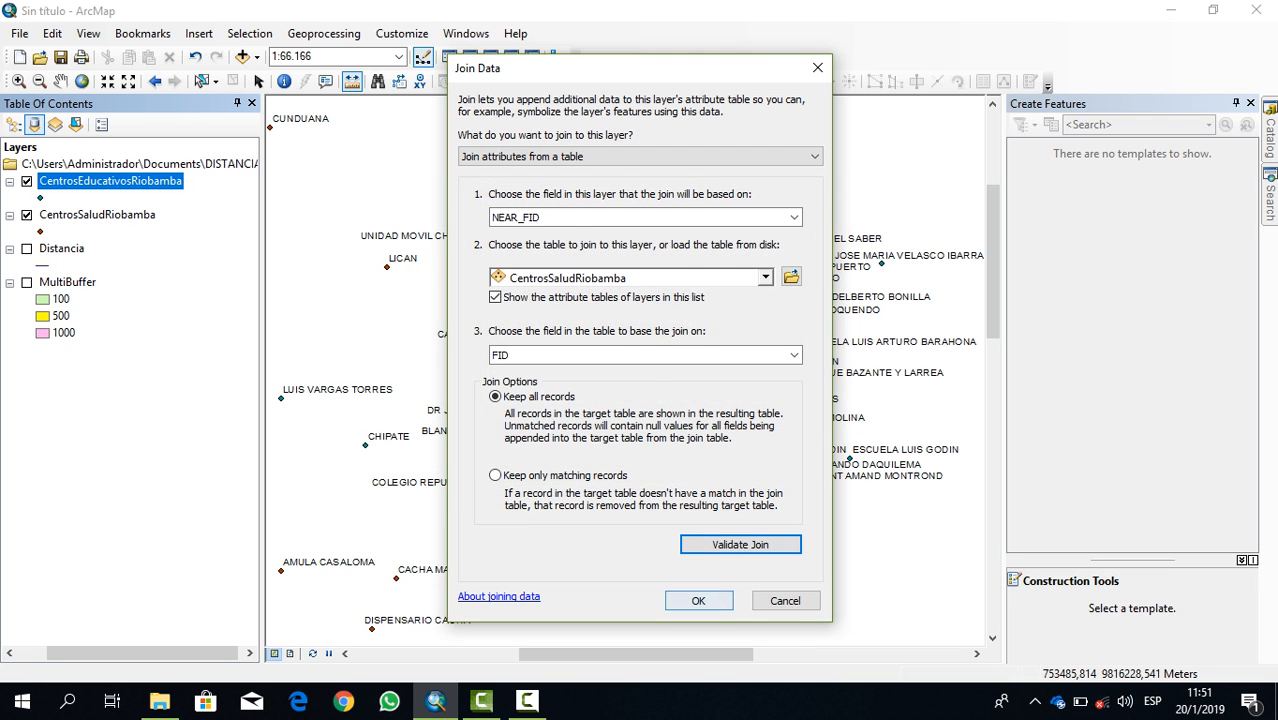
click(698, 600)
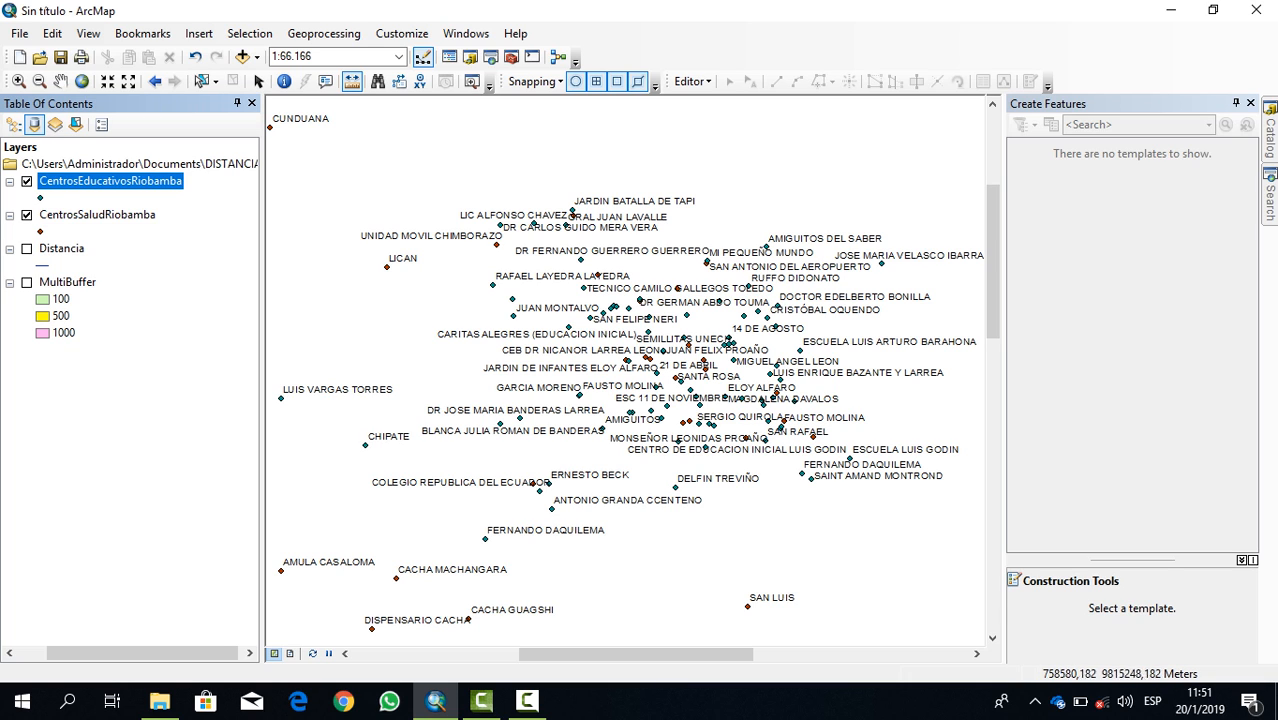
- Open the CentrosEducativosRiobamba attribute table and examine the near distances beside the joined health centre fields
right_click(165, 182)
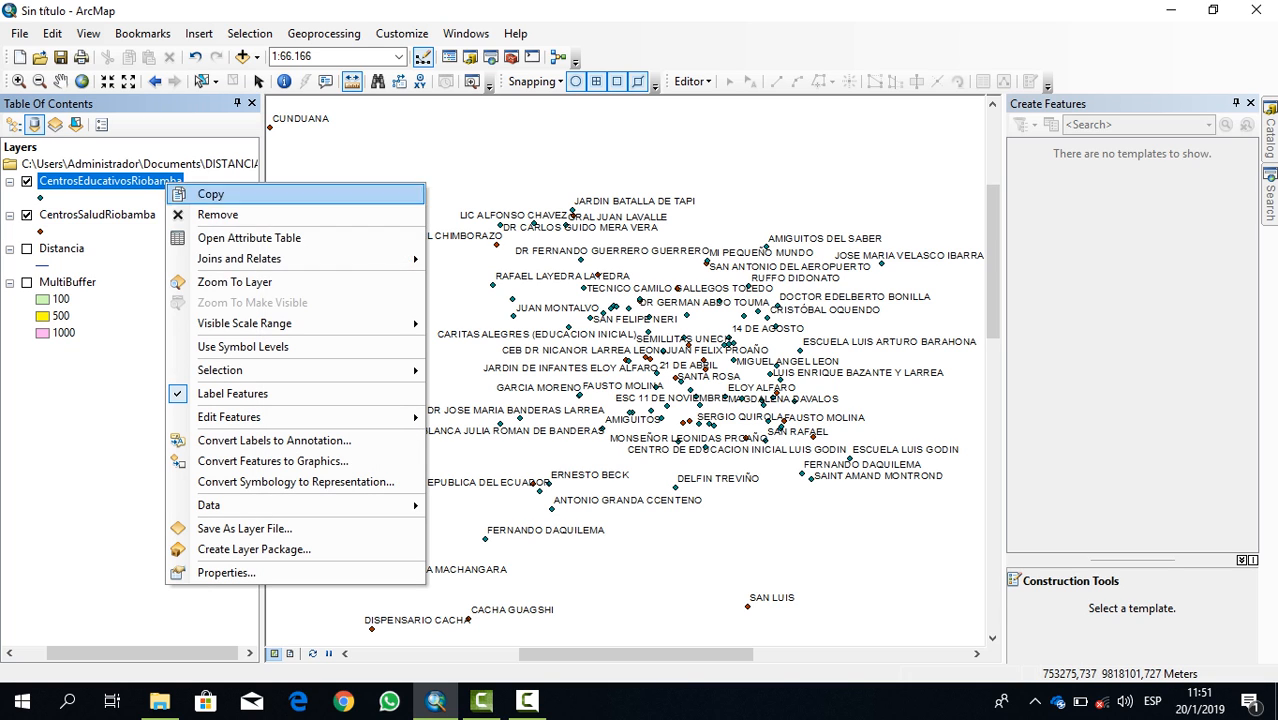
click(265, 238)
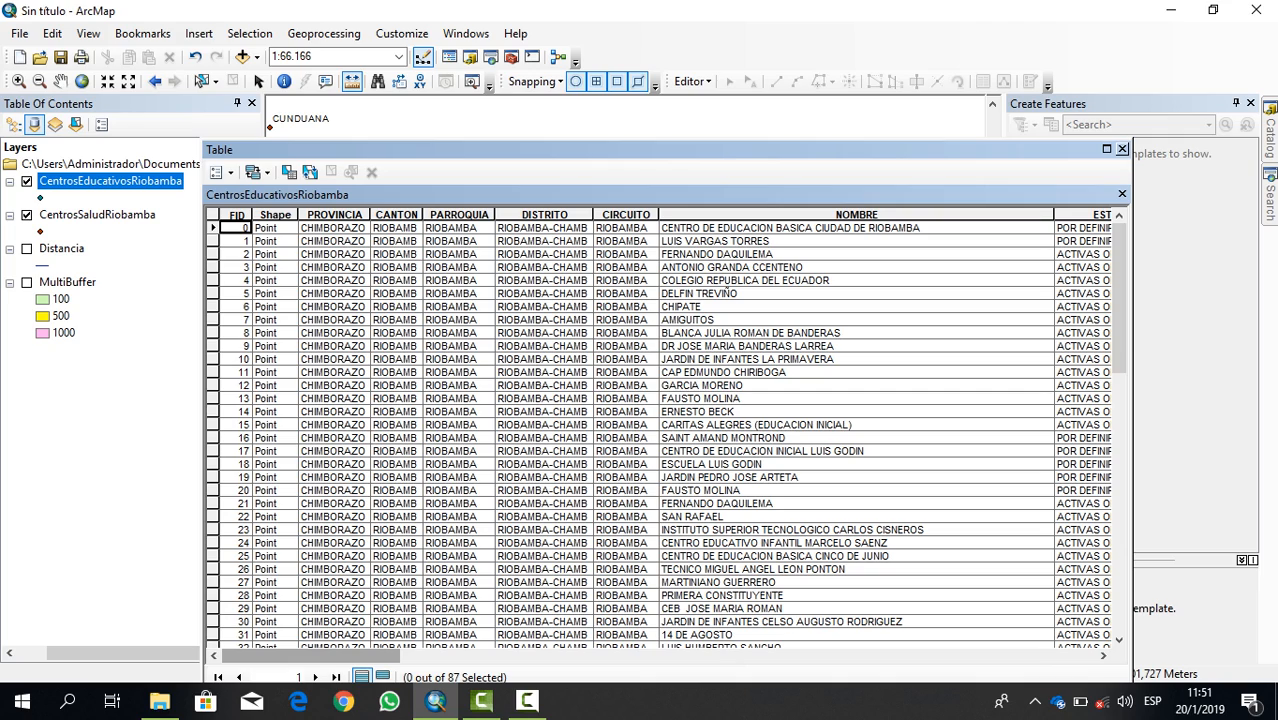
drag(311, 656, 478, 656)
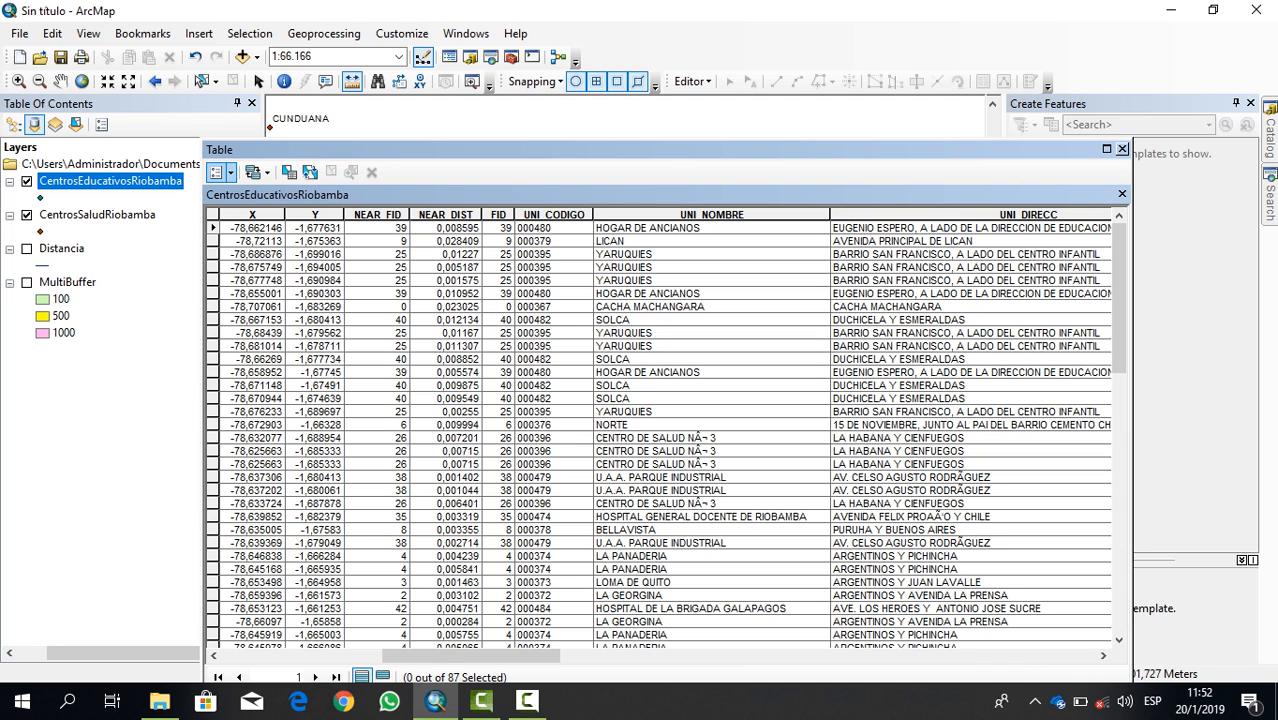
- Start creating a report from the attribute table with CentrosEducativosRiobamba as the source layer
click(217, 172)
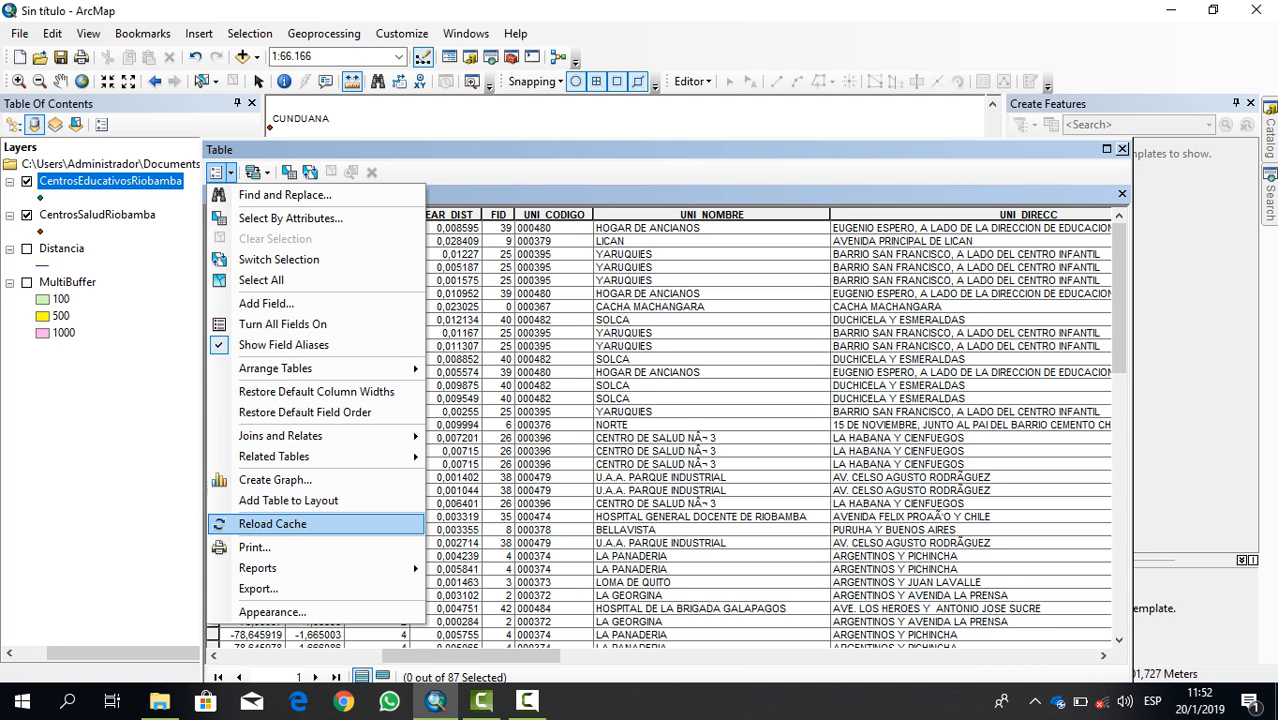
mouse_move(300, 568)
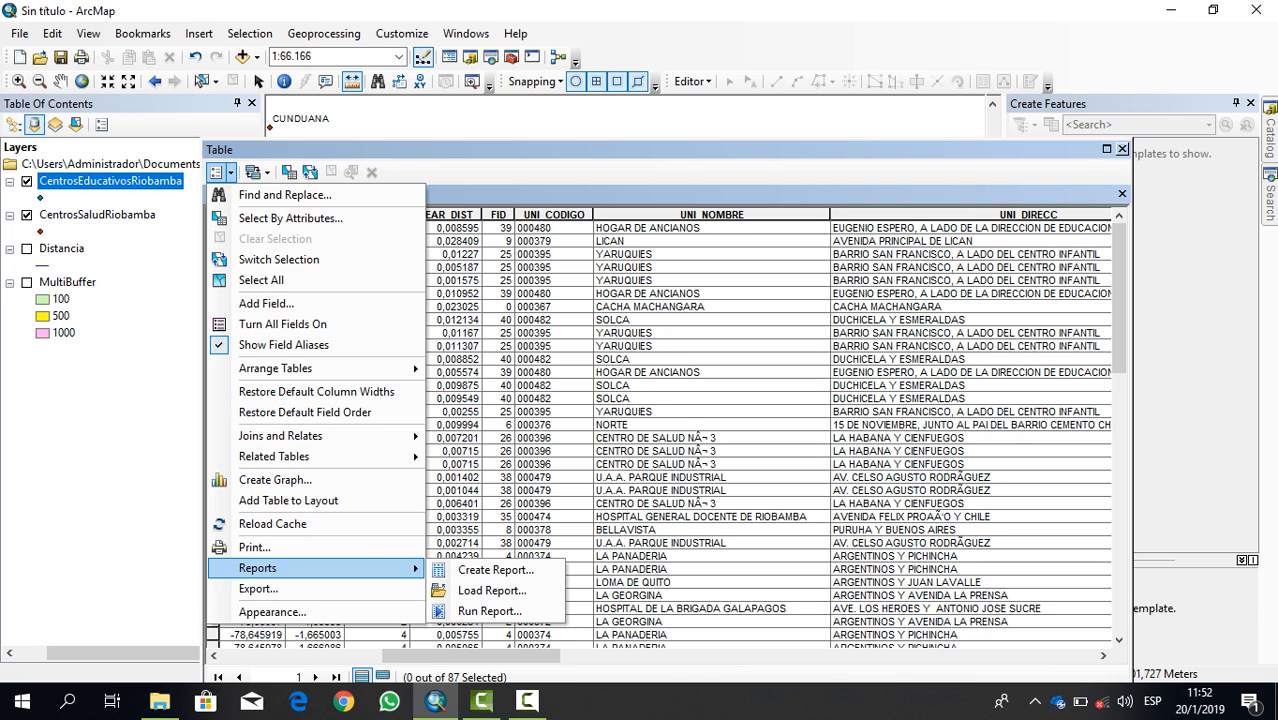
click(495, 570)
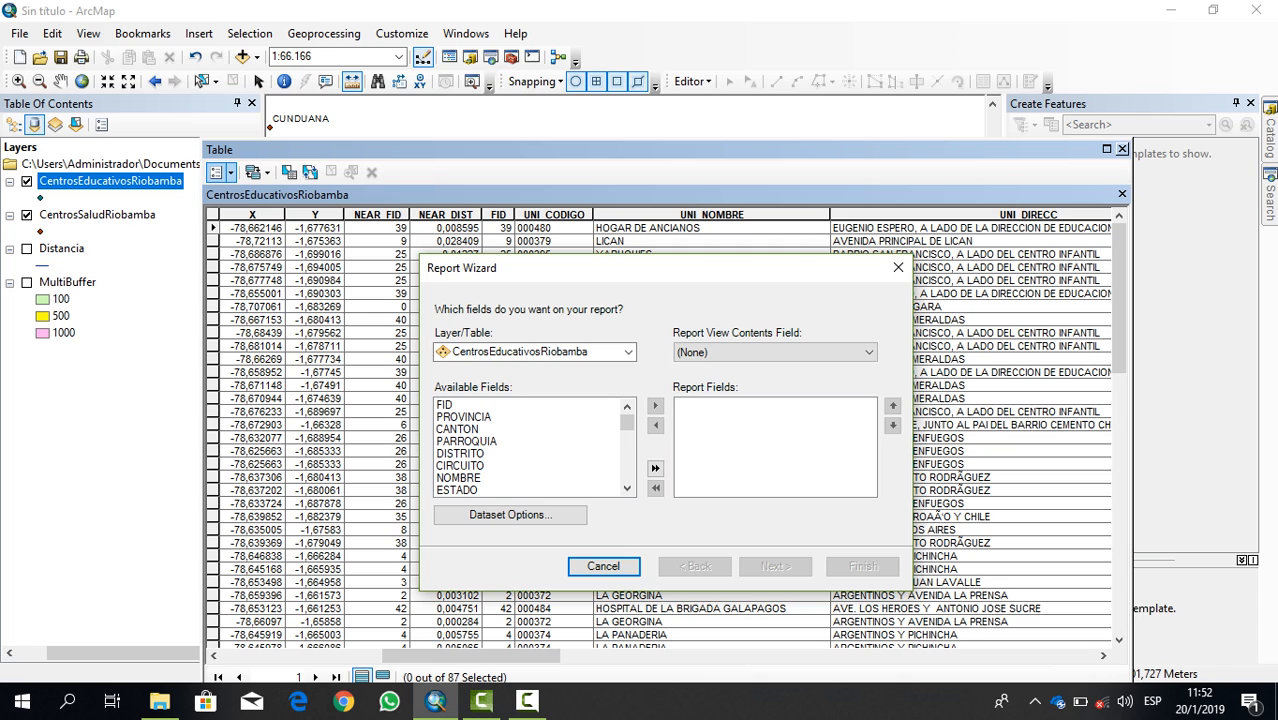
click(628, 352)
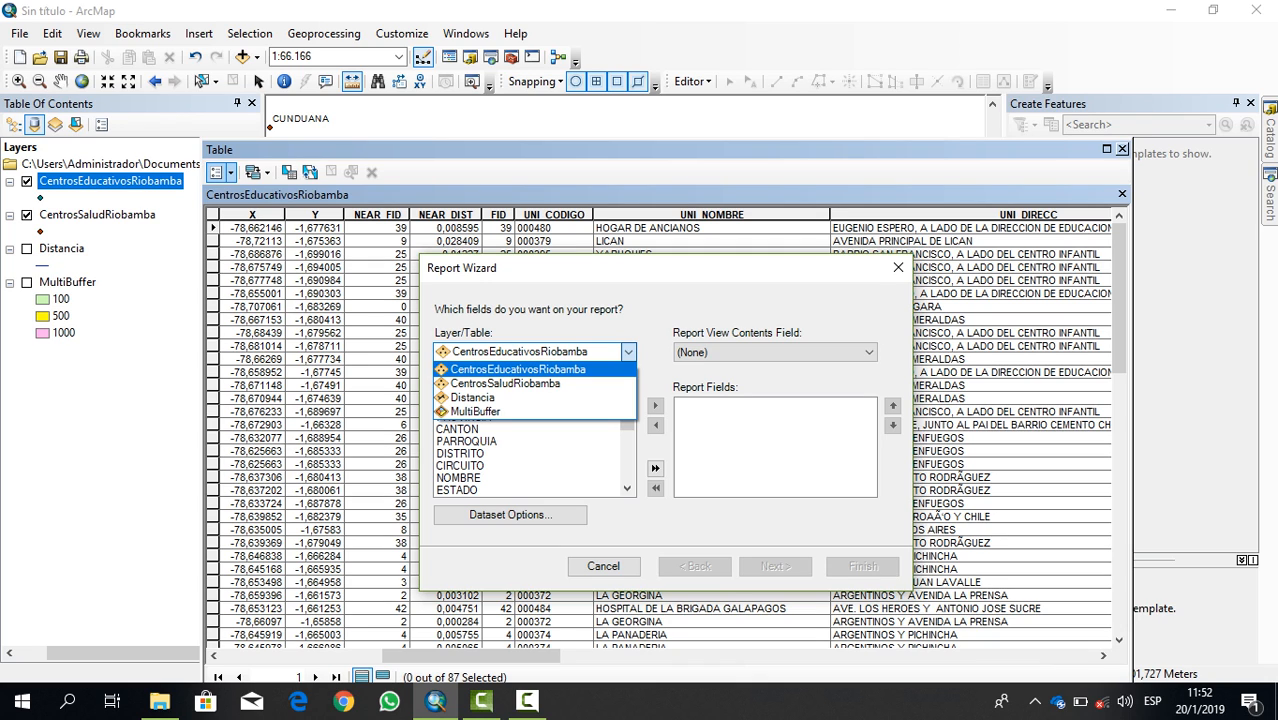
click(518, 370)
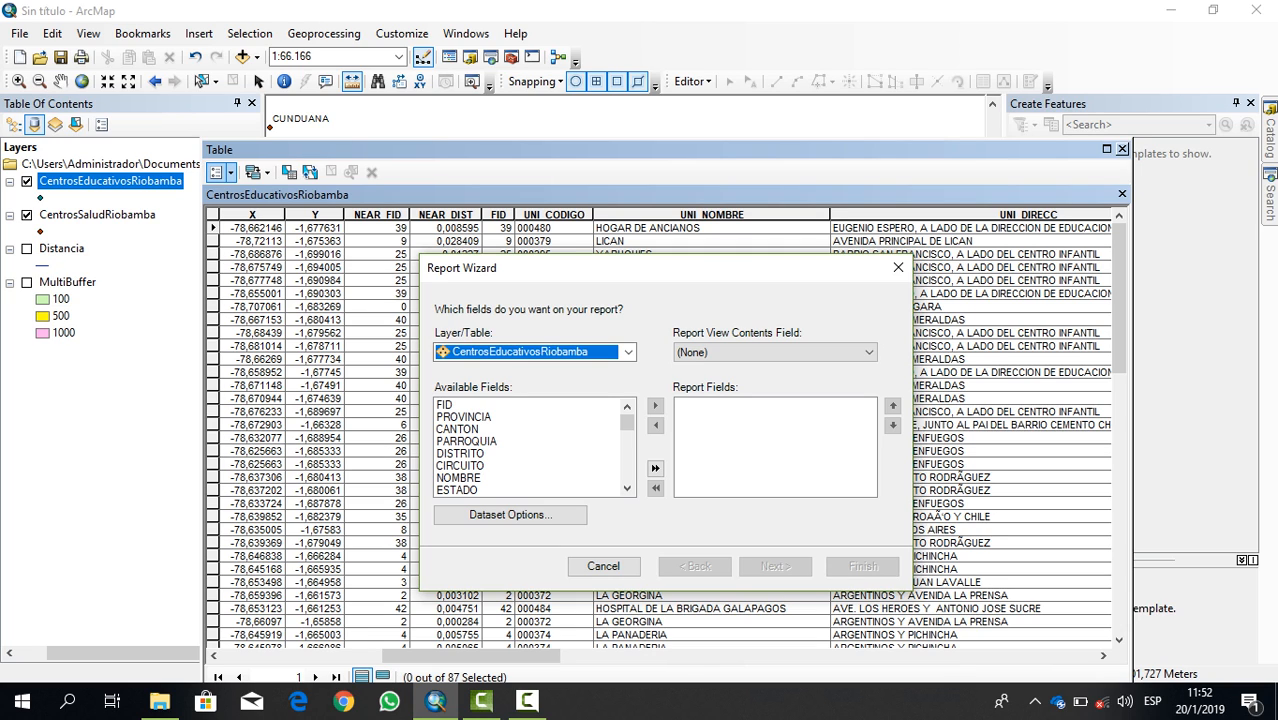
- Add the NOMBRE, NEAR_DIST and UNI_NOMBRE fields to the report, in that order
click(459, 478)
click(655, 406)
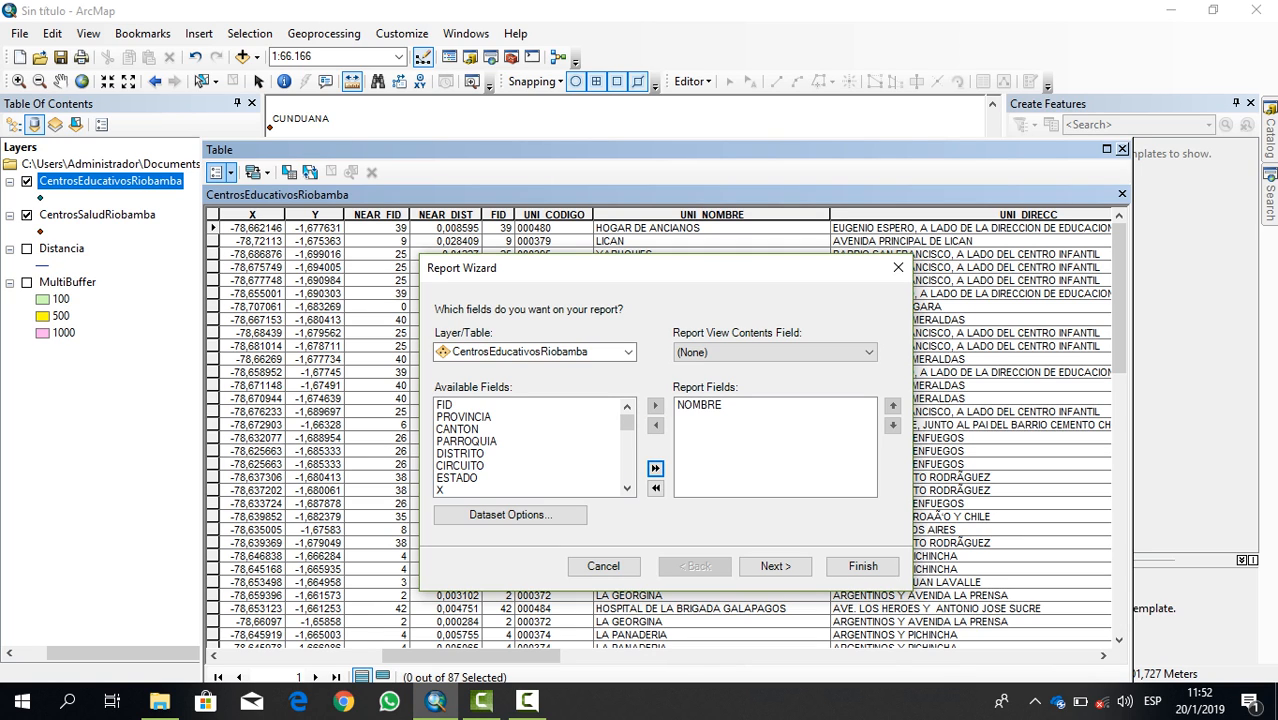
click(627, 487)
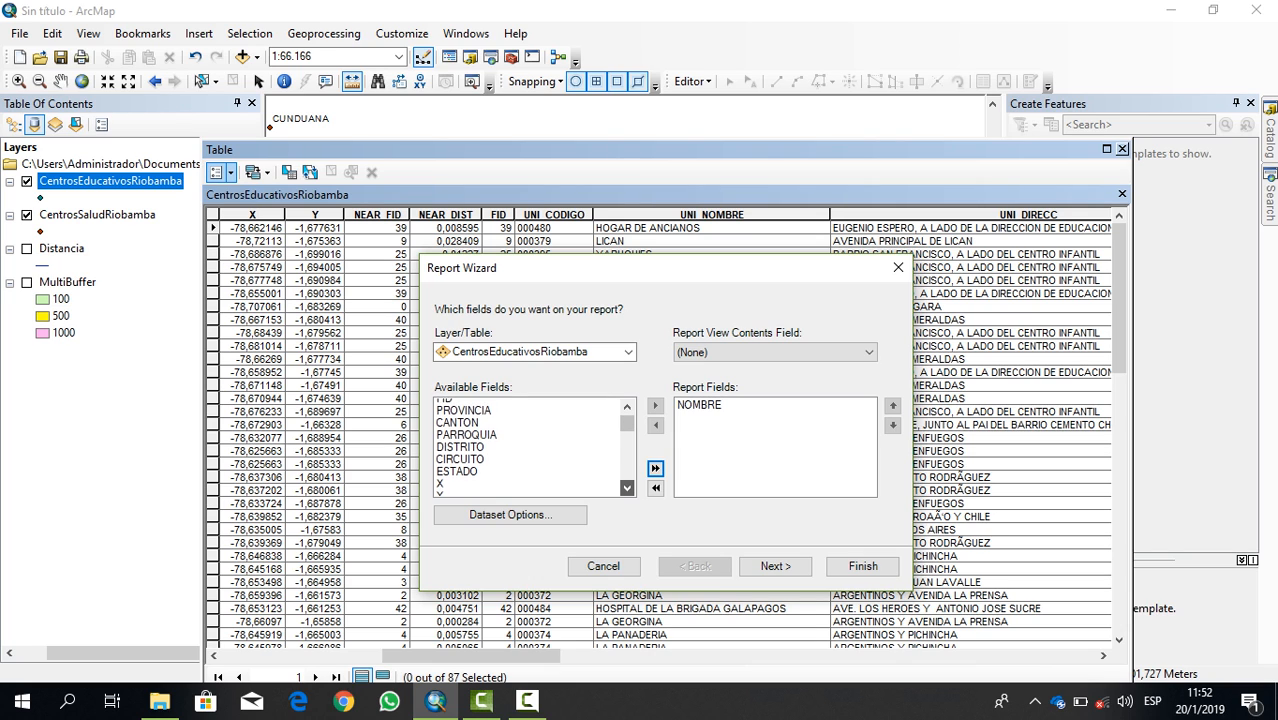
click(627, 487)
click(627, 488)
click(627, 488)
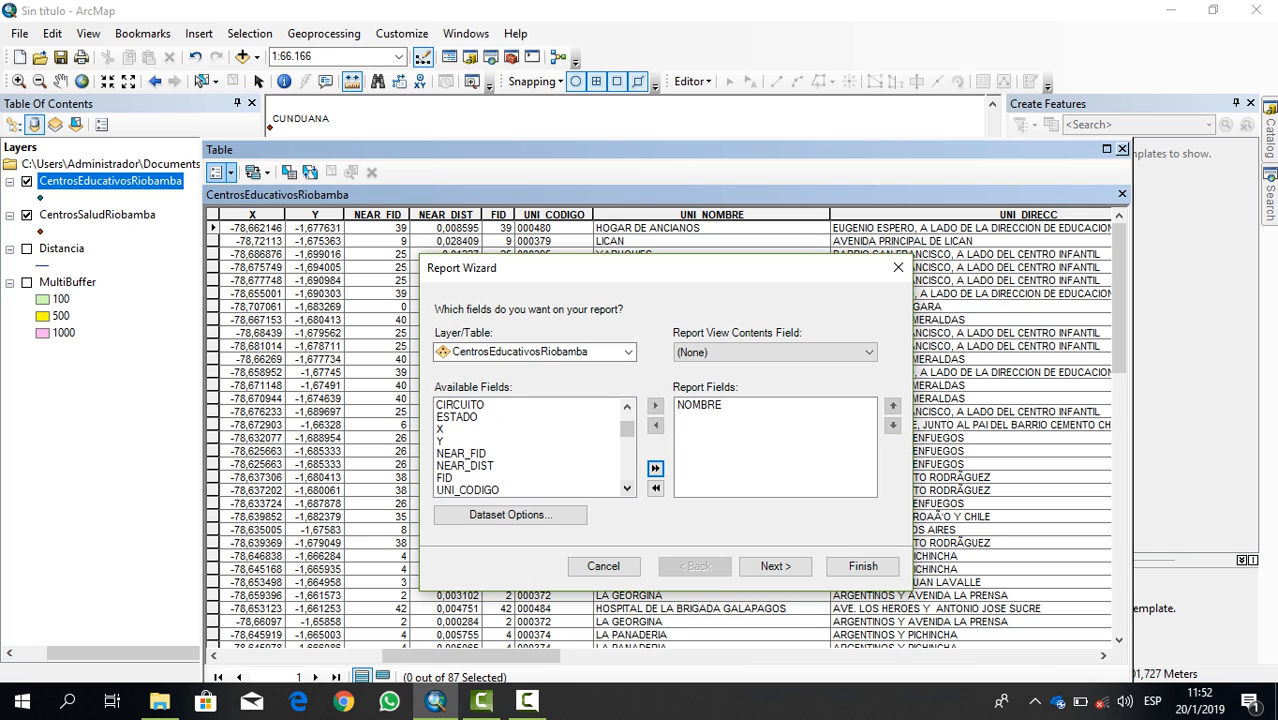
click(466, 466)
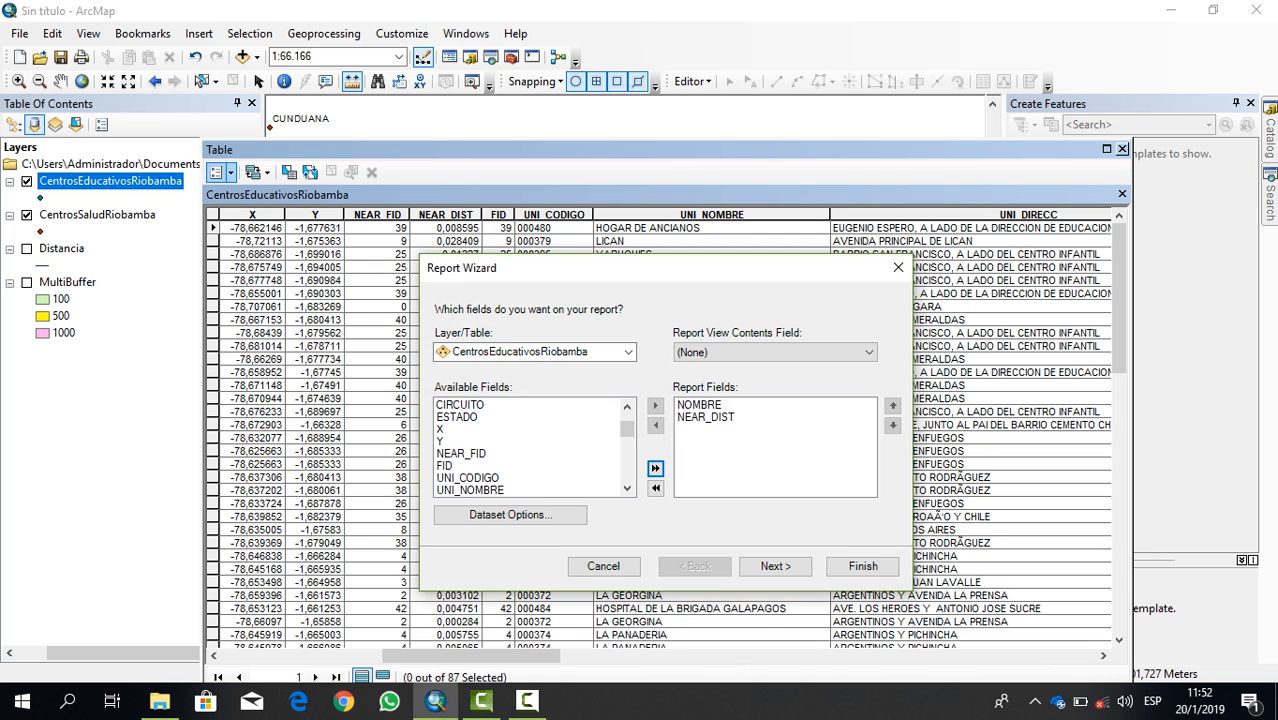
click(655, 405)
click(471, 490)
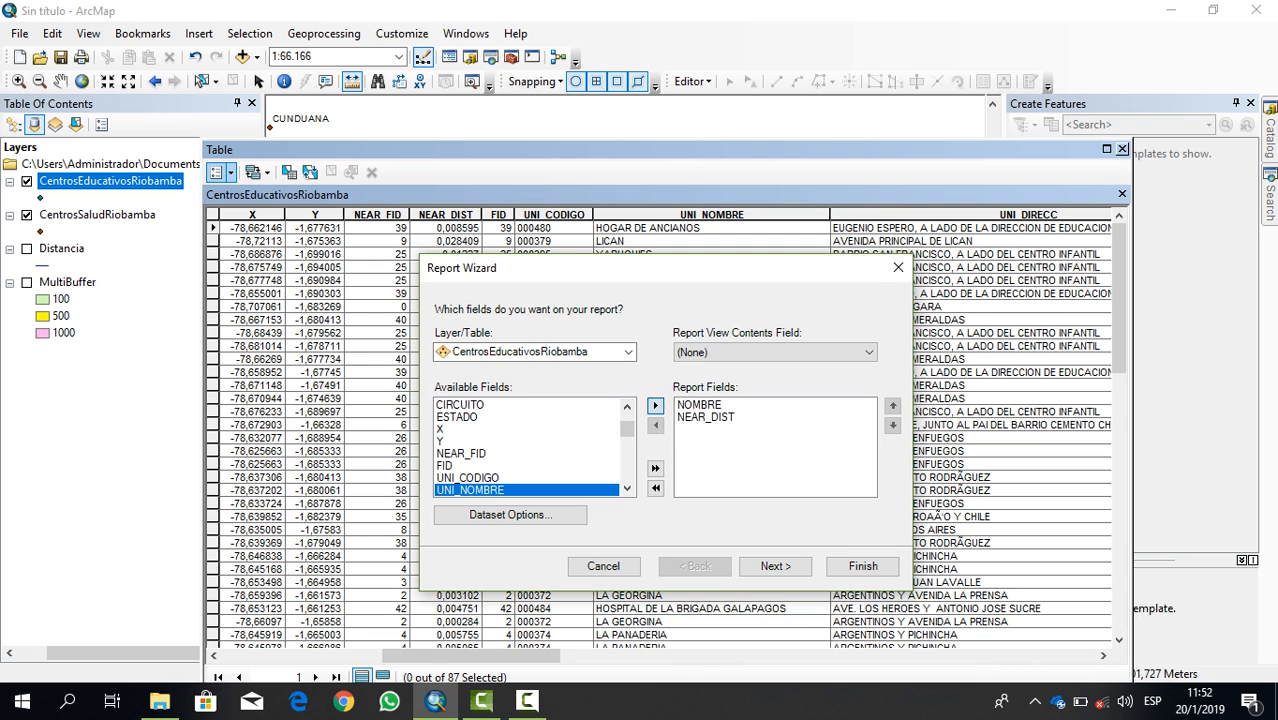
click(655, 405)
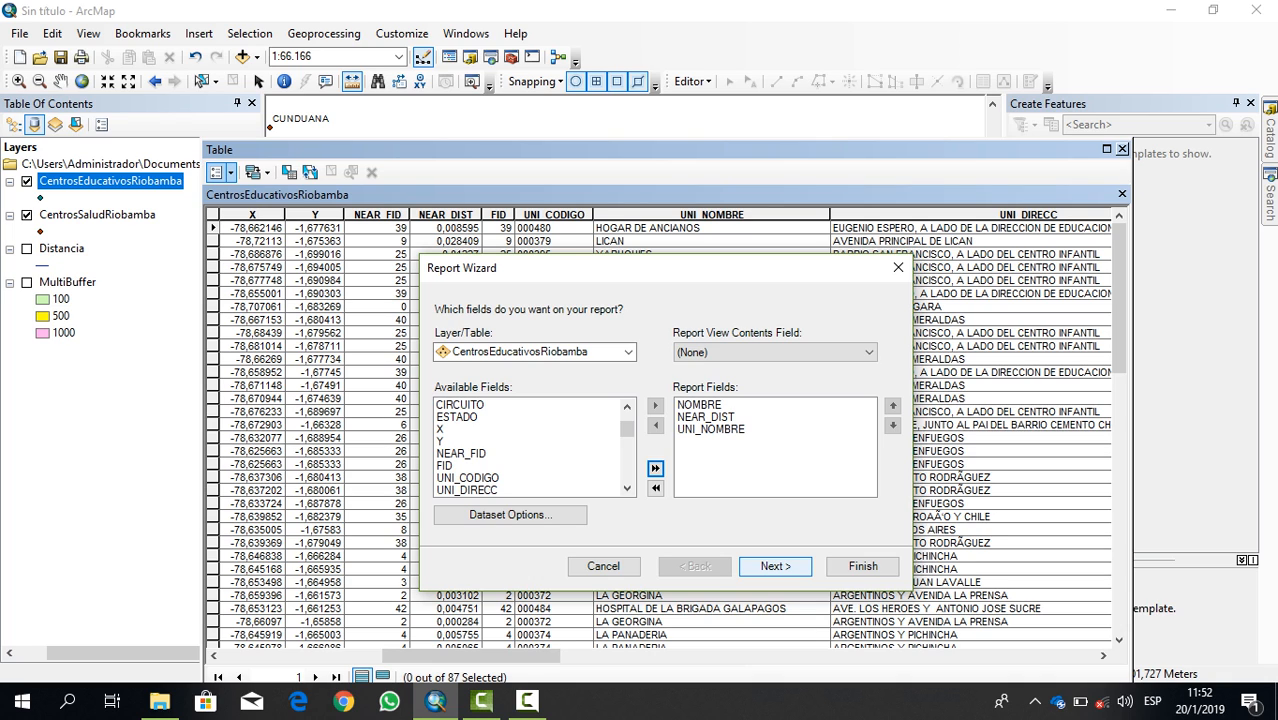
- Leave the report without grouping or sorting and accept the Stepped layout in Portrait orientation
click(775, 566)
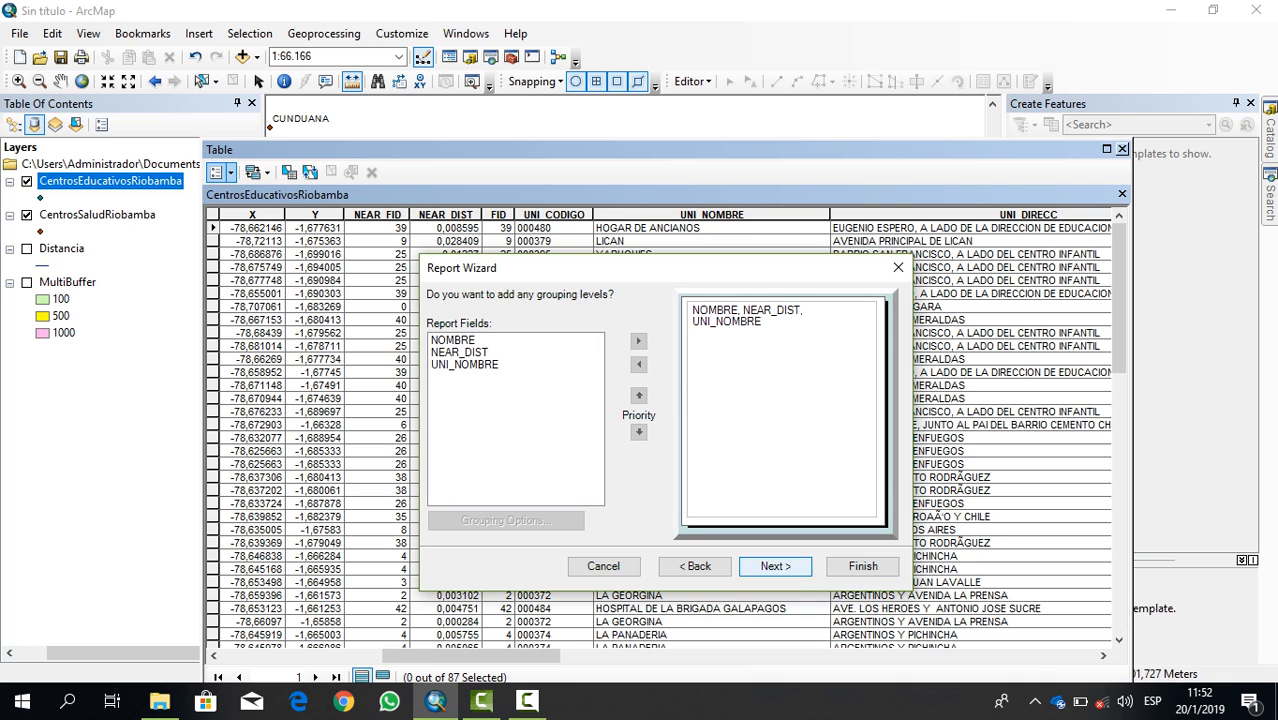
click(775, 566)
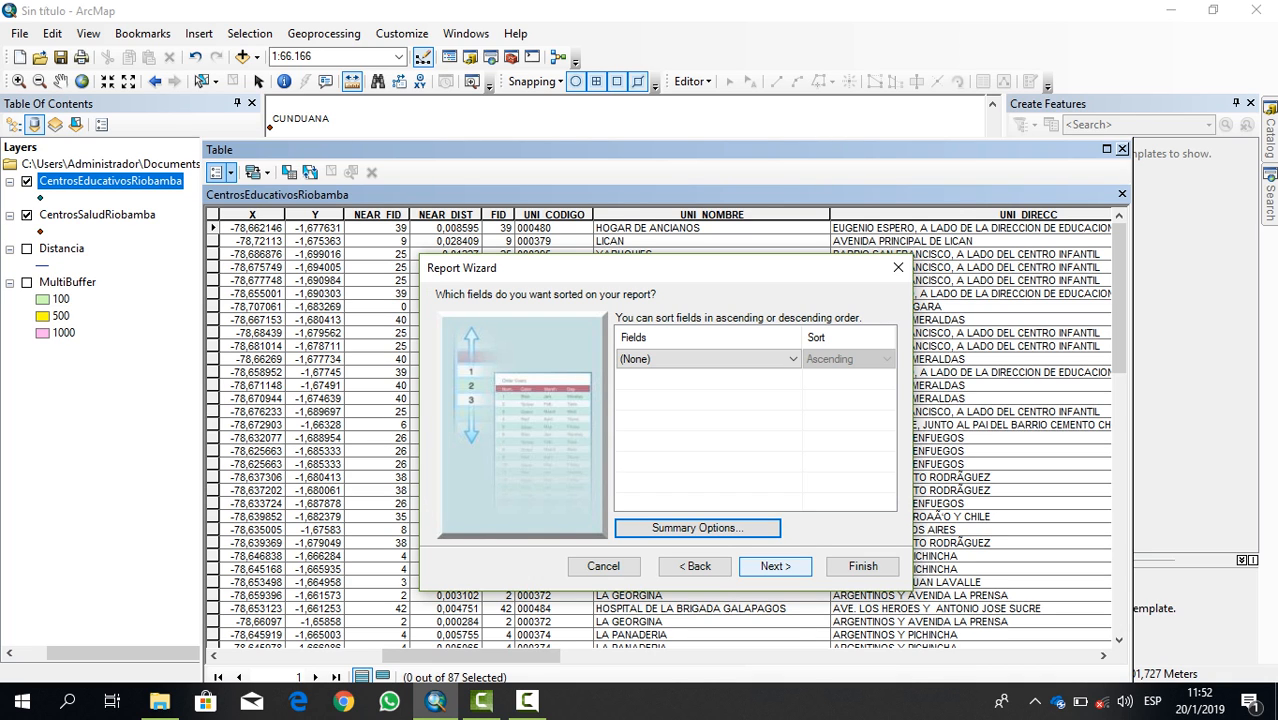
click(775, 566)
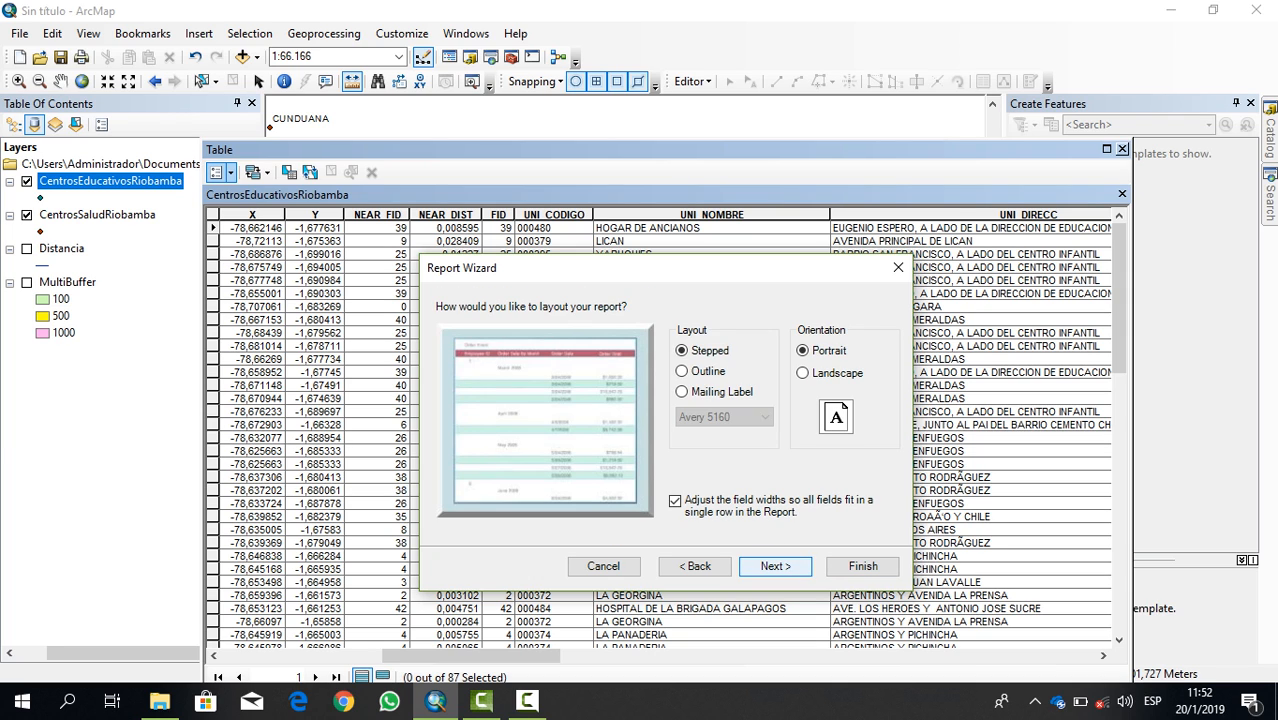
click(775, 566)
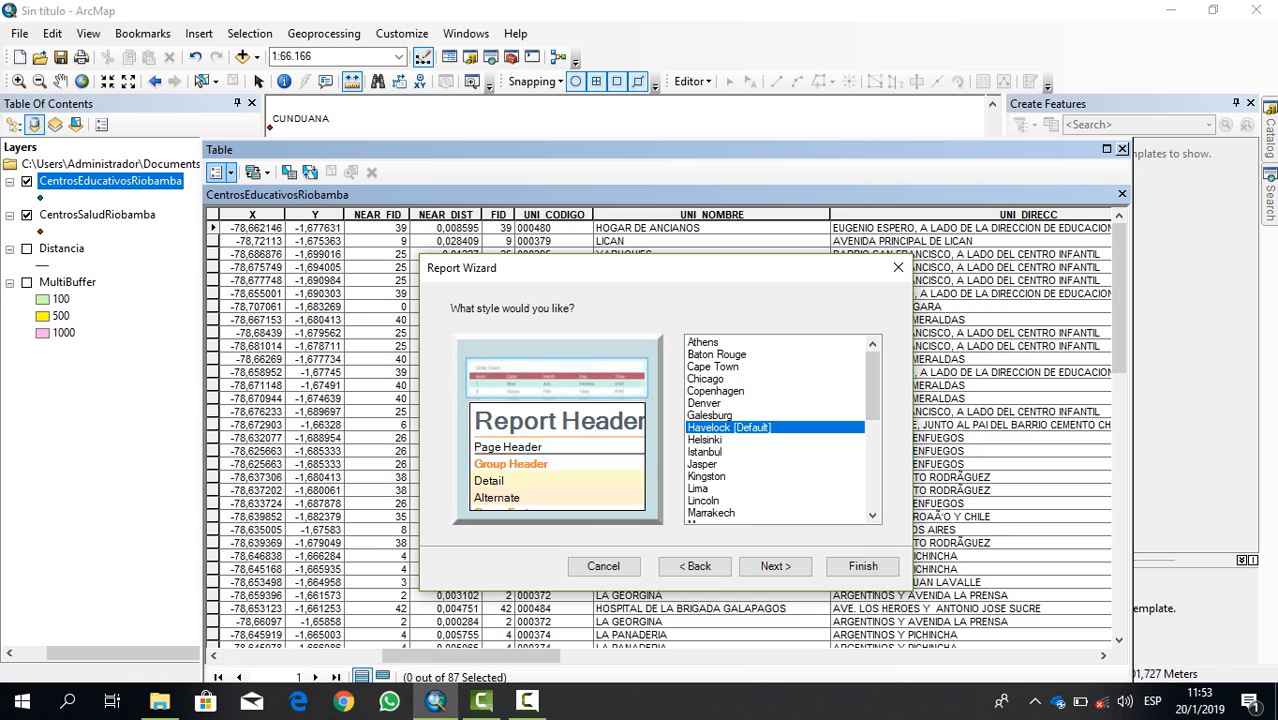
- Choose the Jasper style for the report and finish the wizard with the option to modify the report's design
click(705, 452)
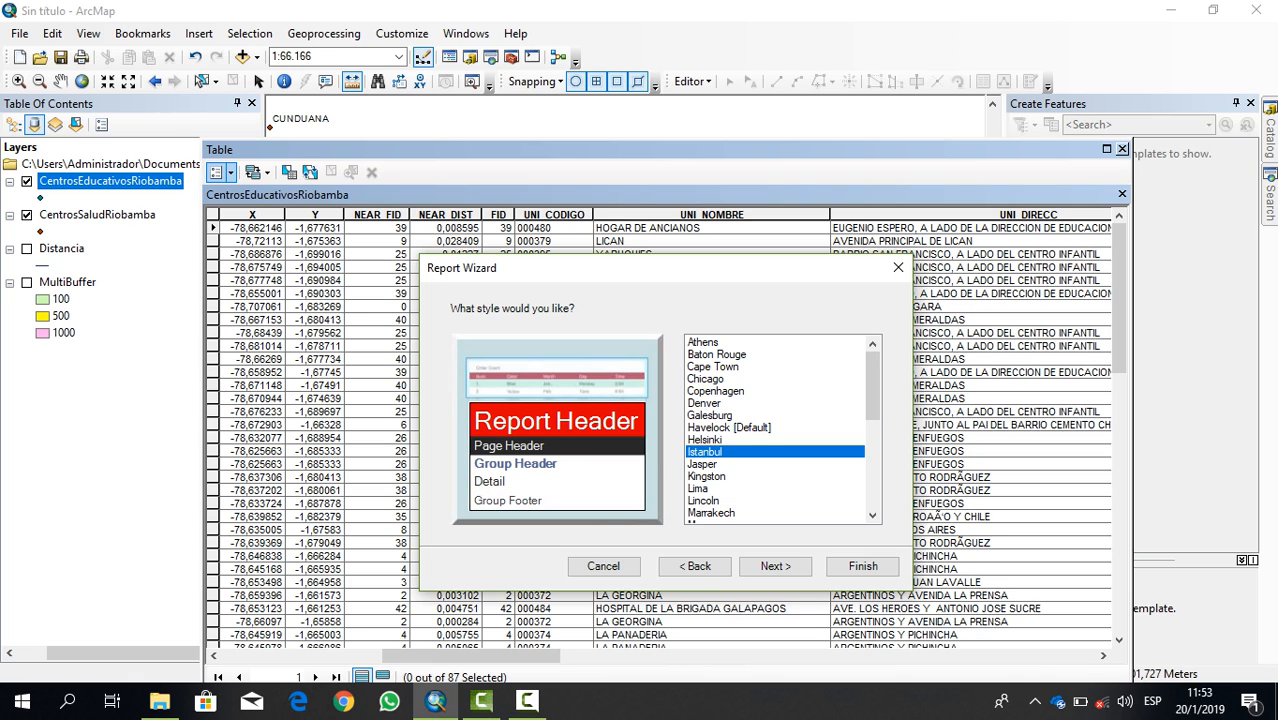
click(703, 464)
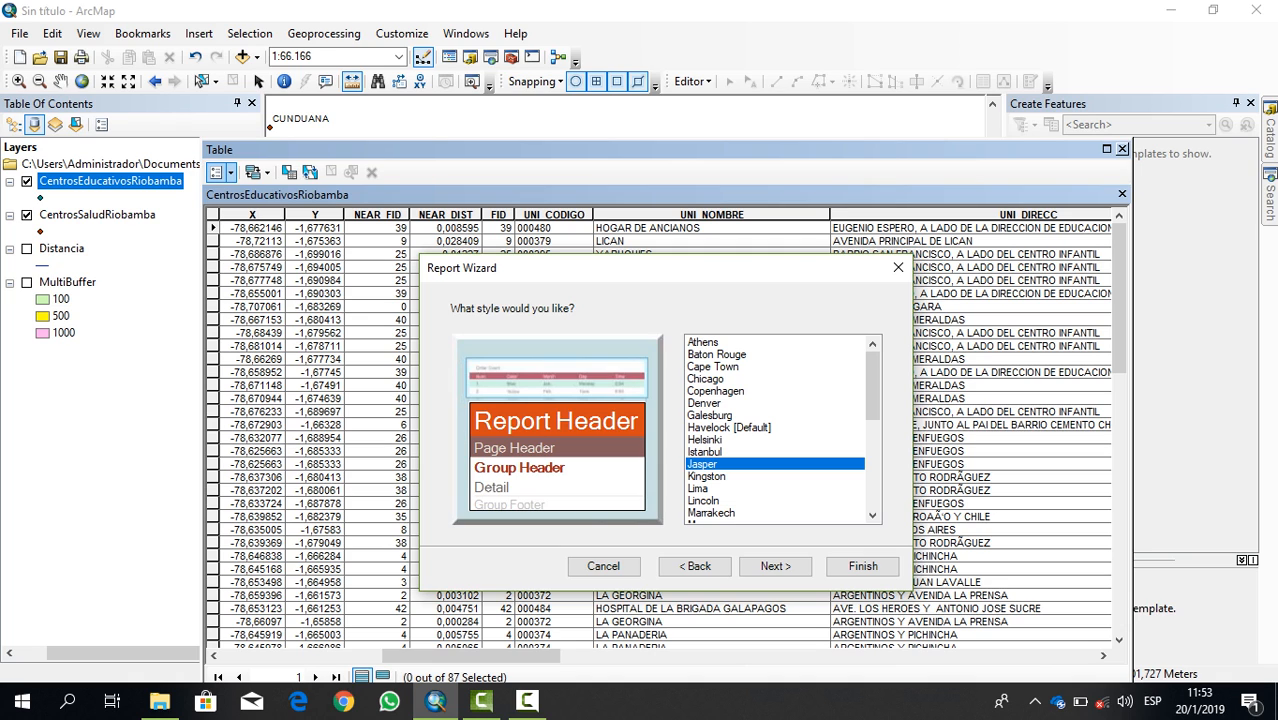
key(Return)
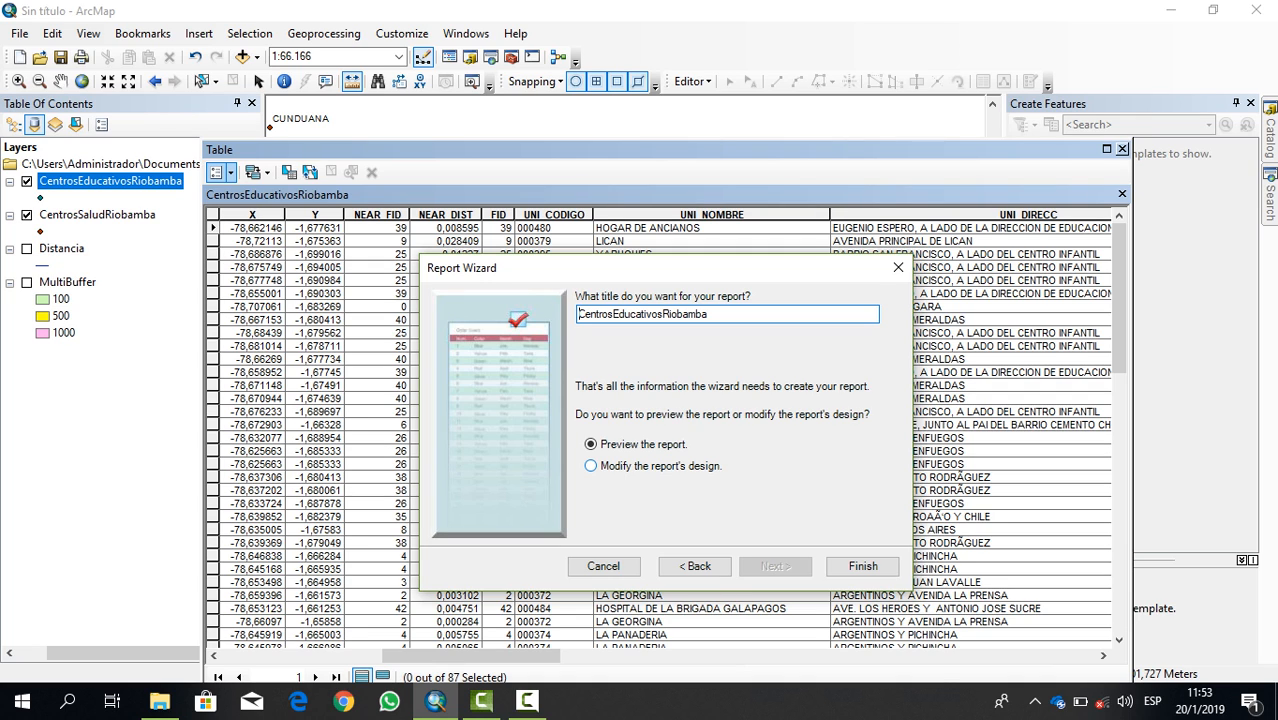
click(590, 465)
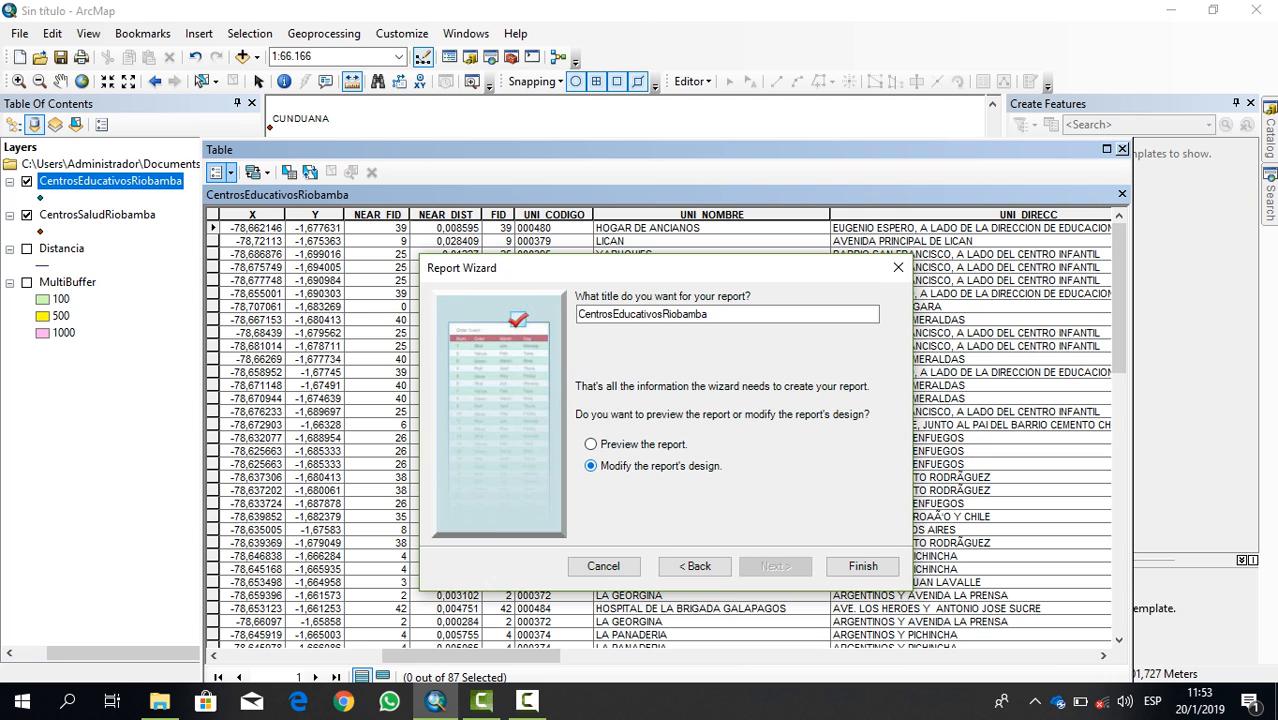
click(863, 566)
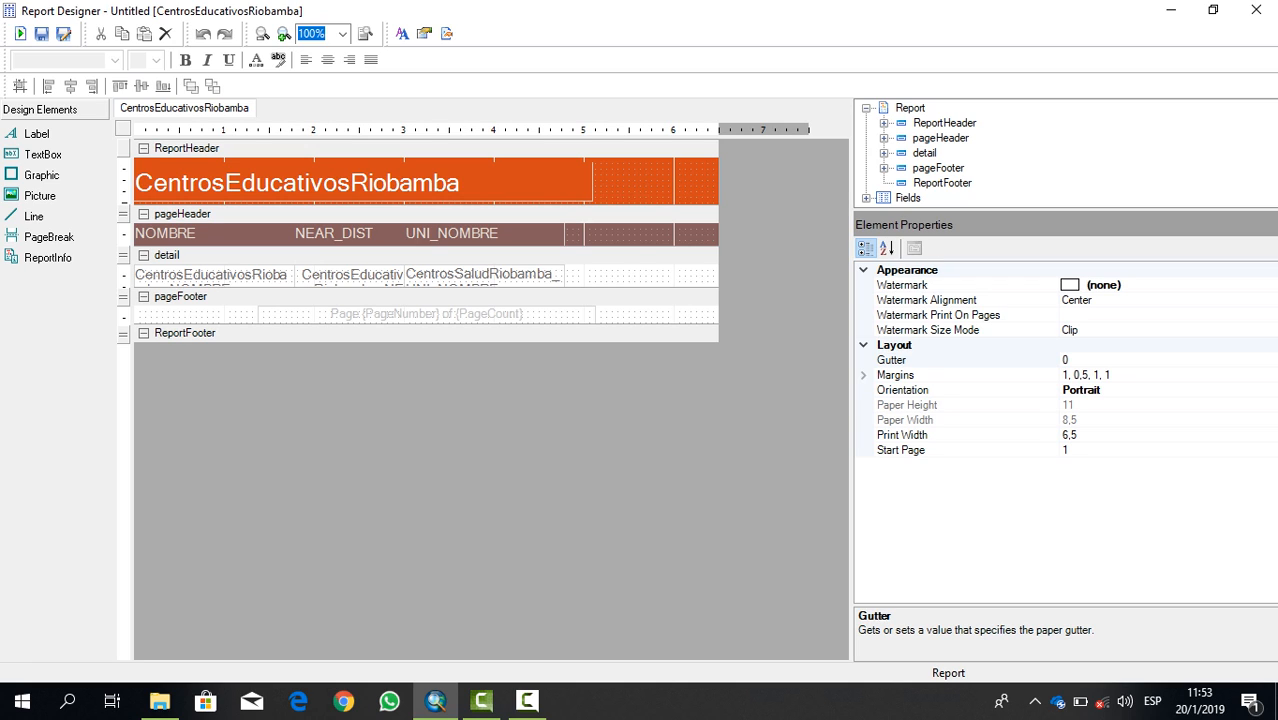
- Change the report title text to "CENTROS DE SALUD CERCANOS"
click(480, 182)
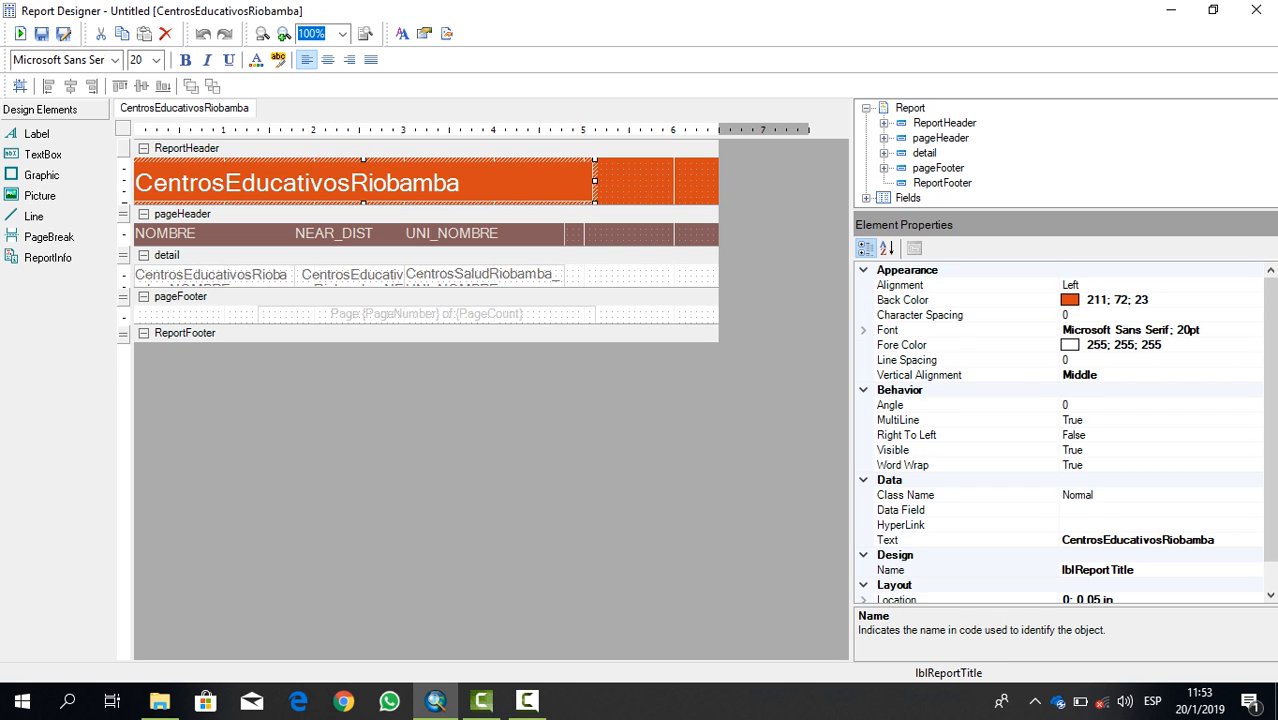
click(1181, 540)
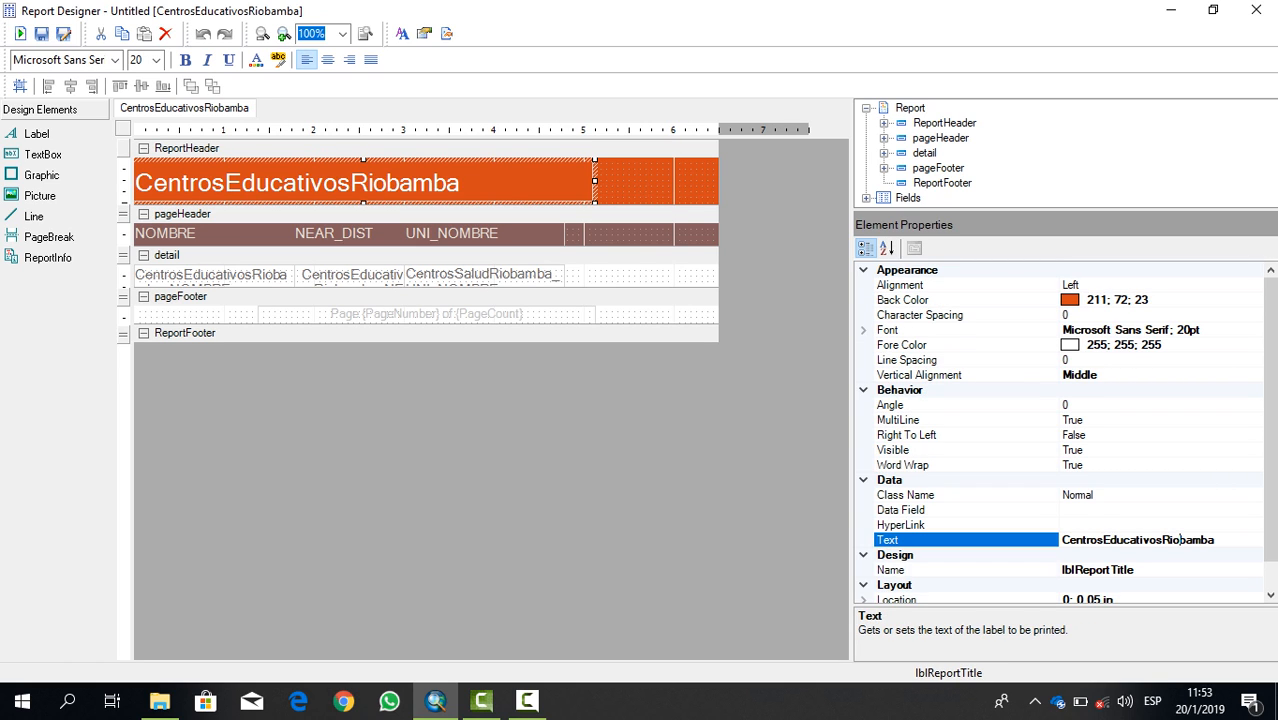
drag(1214, 540, 1060, 540)
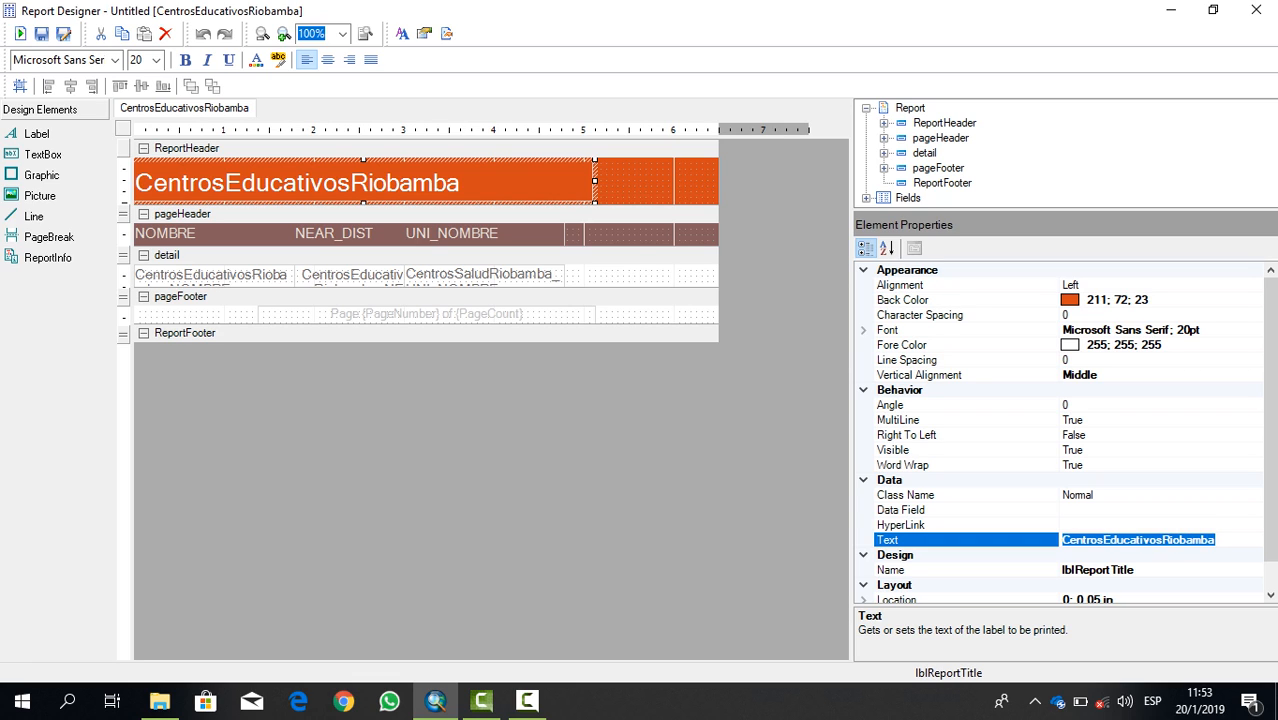
text(CENTR)
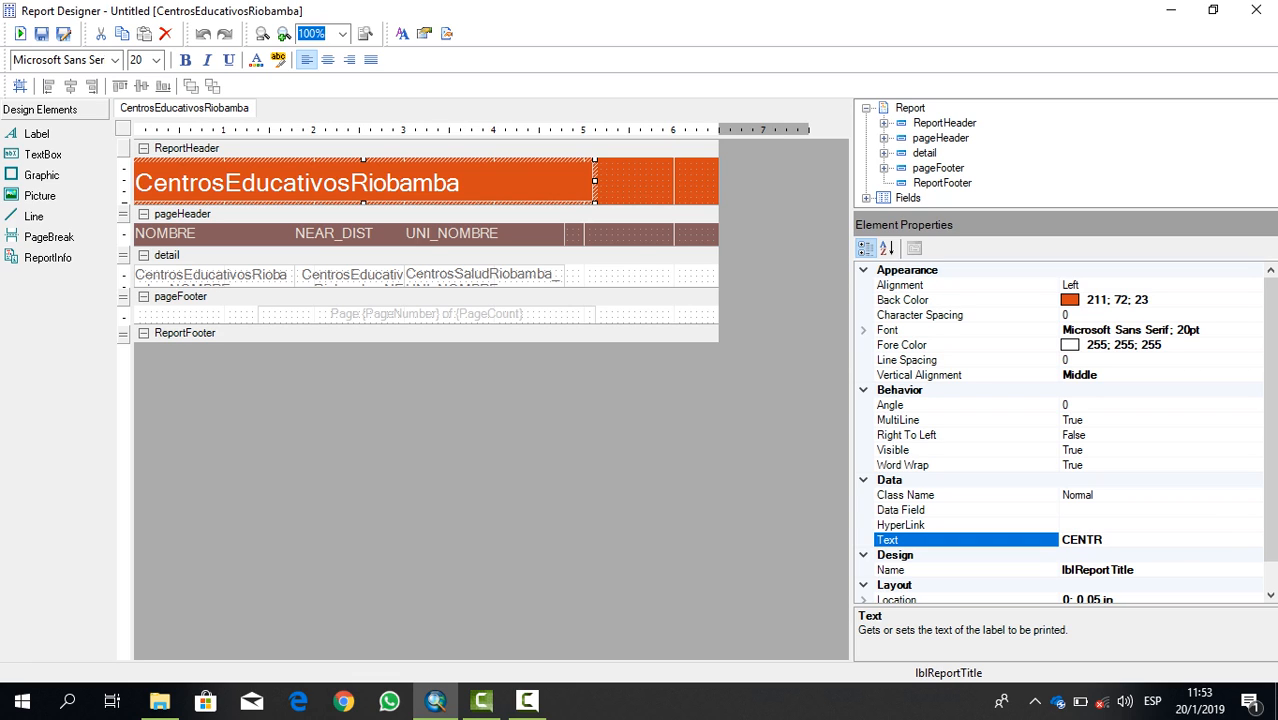
text(OS DE SALUD CERCANOS)
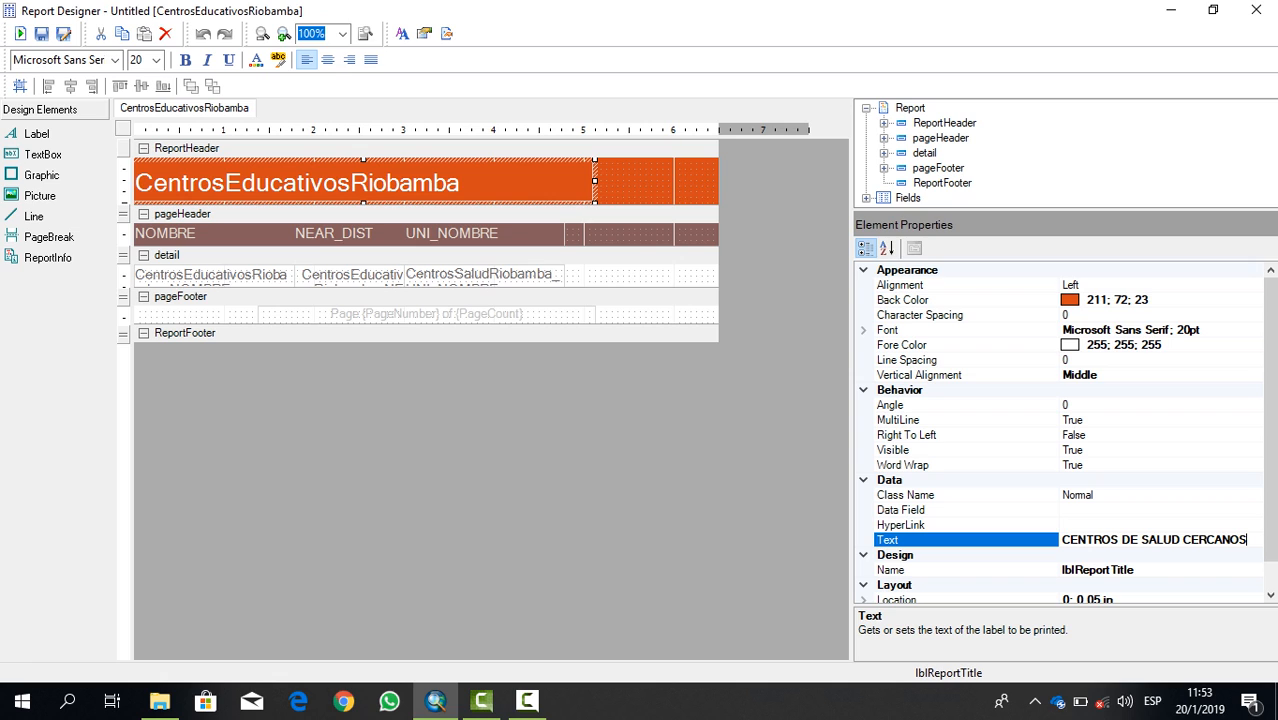
- Change the NOMBRE column heading to "Centros Educativos" and the NEAR_DIST heading to "Distancia"
click(296, 233)
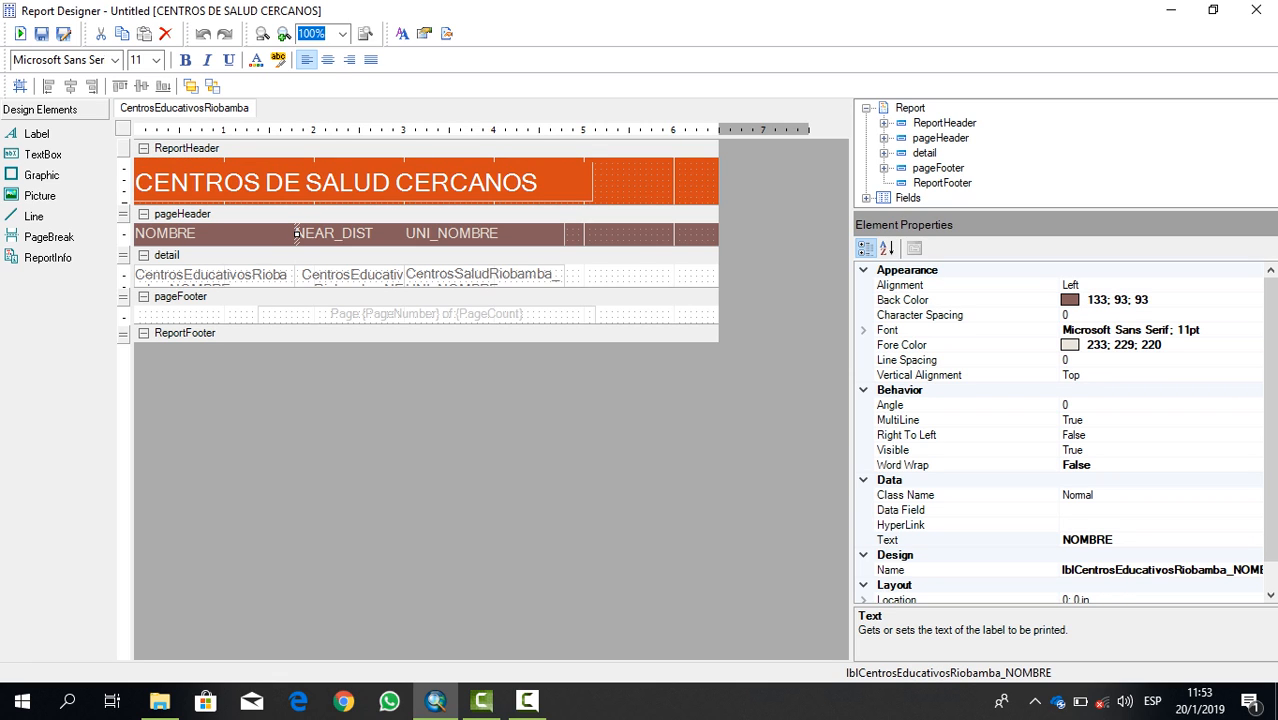
double_click(1094, 540)
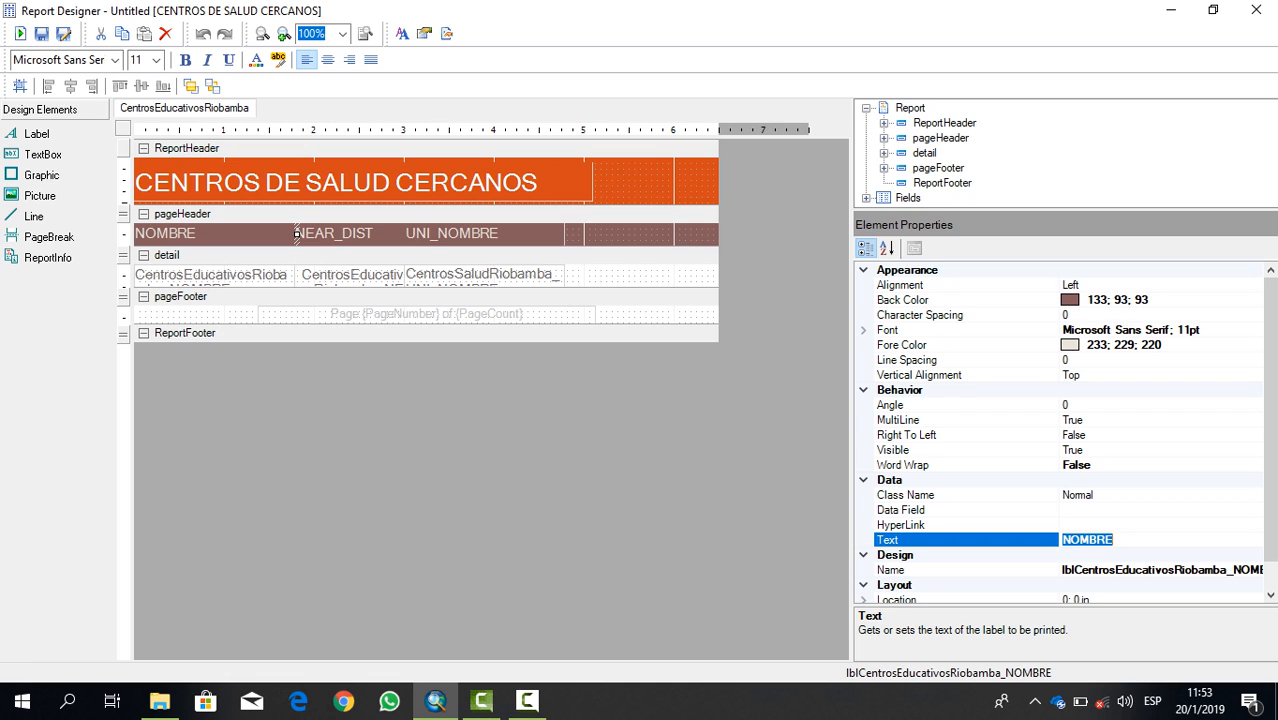
text(Centros Educativos)
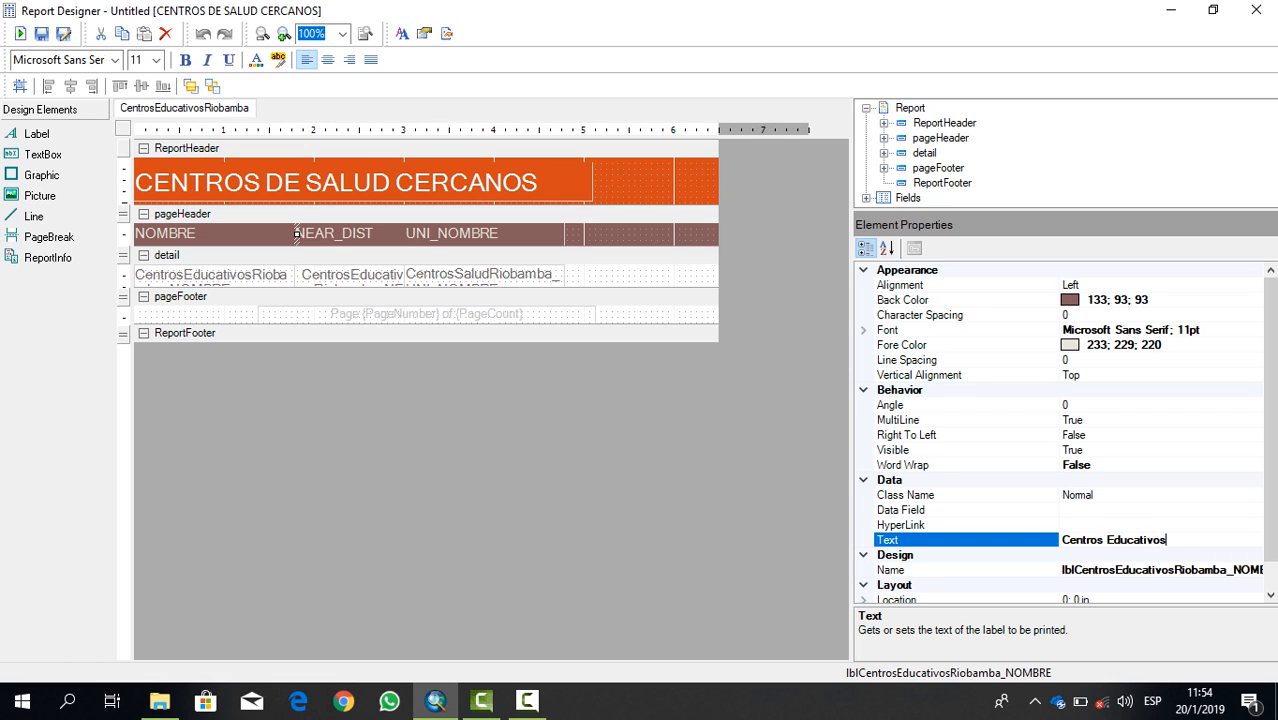
key(Return)
click(297, 233)
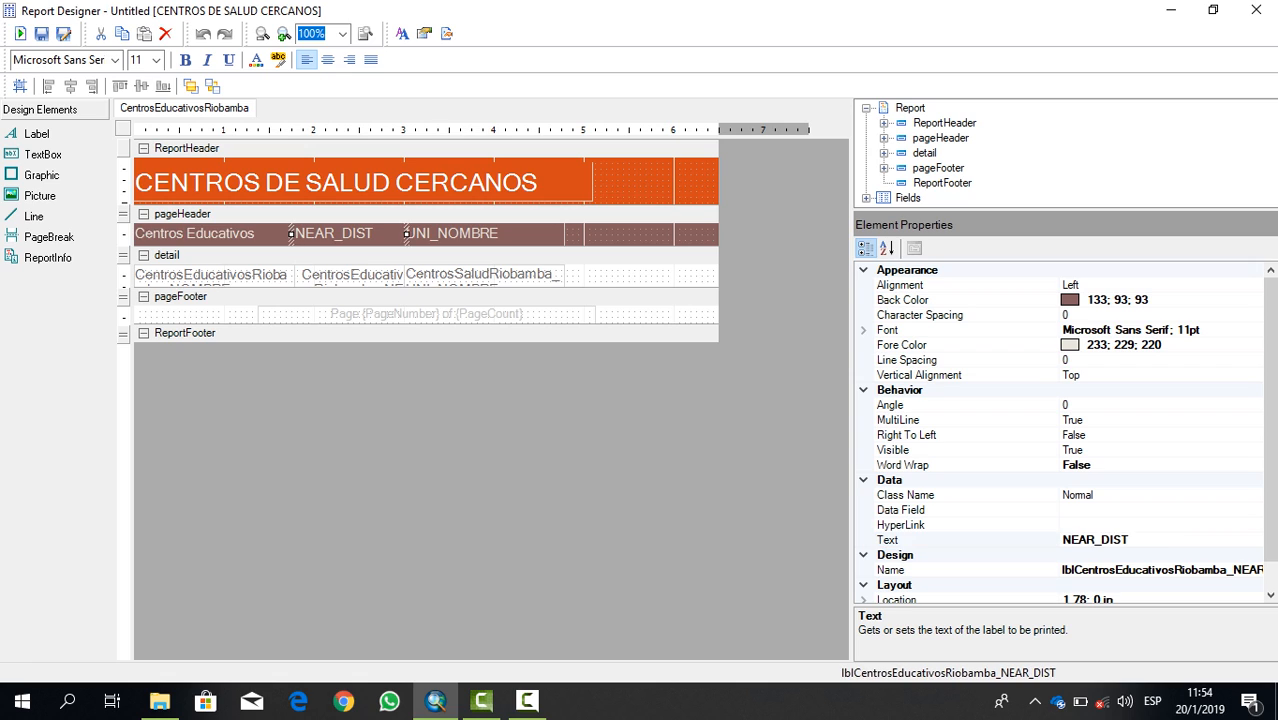
click(1084, 540)
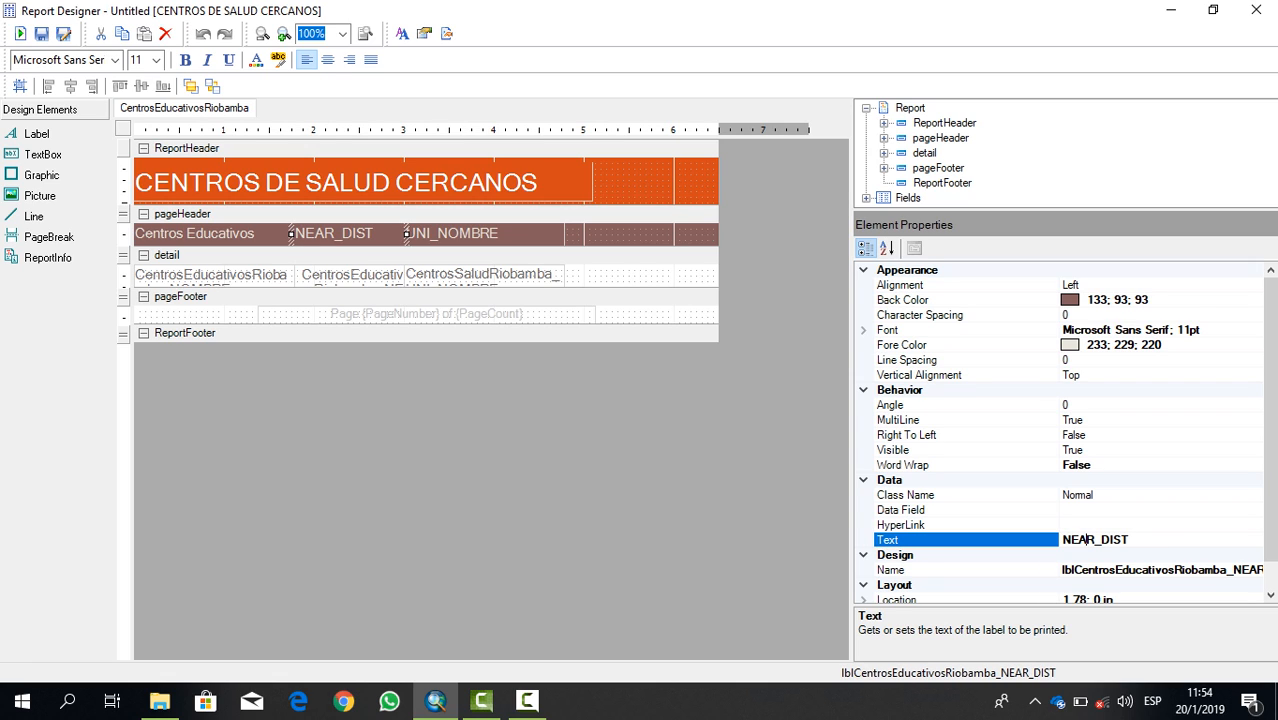
double_click(1084, 540)
text(Distancia)
- Change the UNI_NOMBRE column heading text to "Centros de Salud"
click(470, 234)
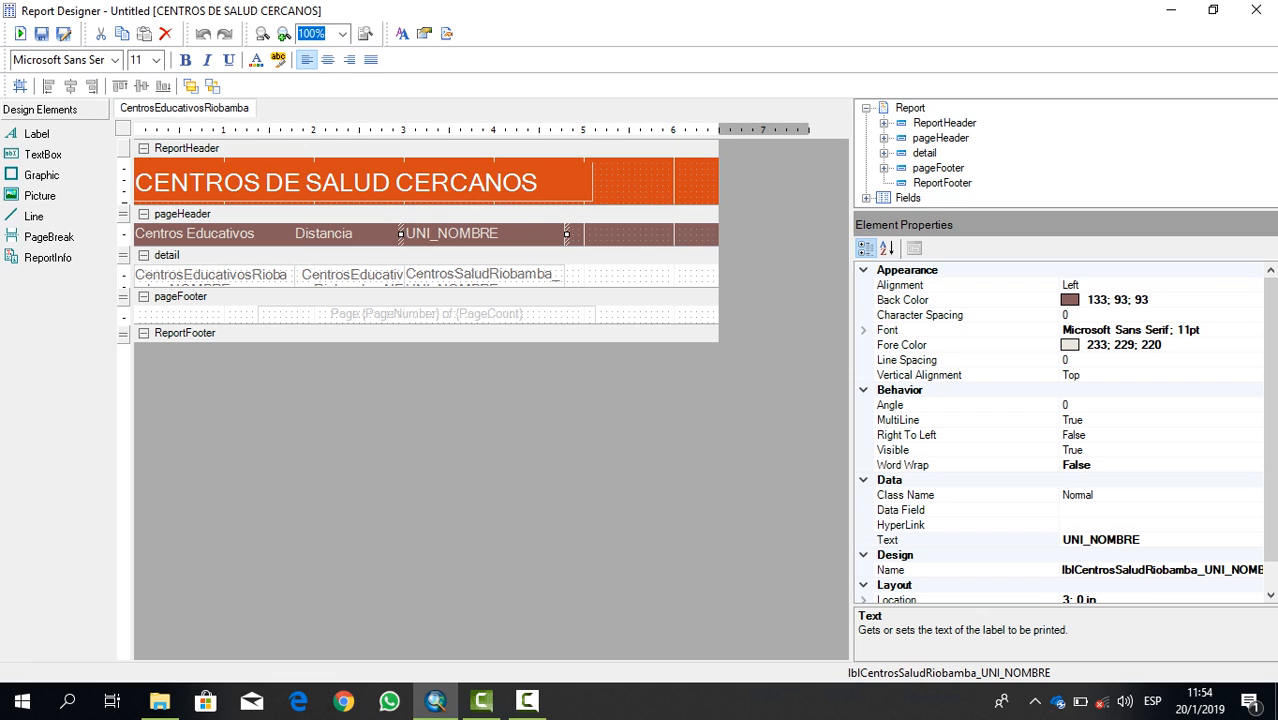
click(1130, 540)
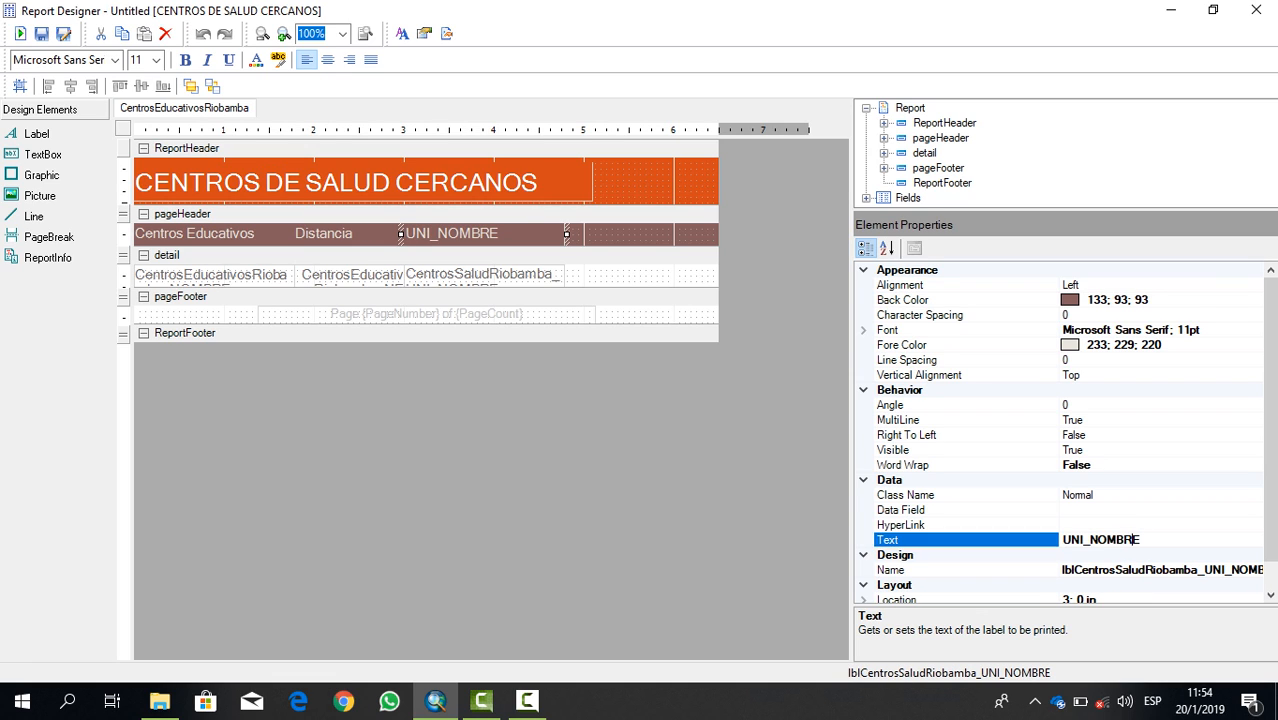
drag(1140, 540, 1062, 540)
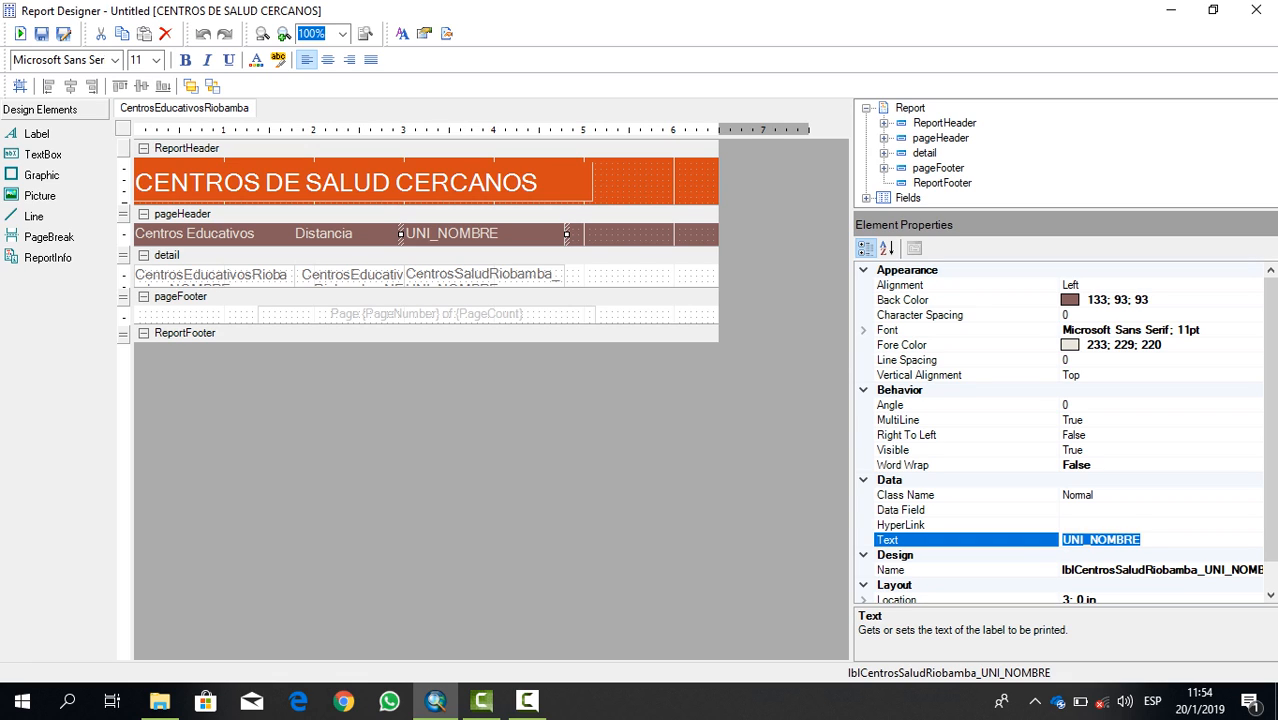
text(Centros)
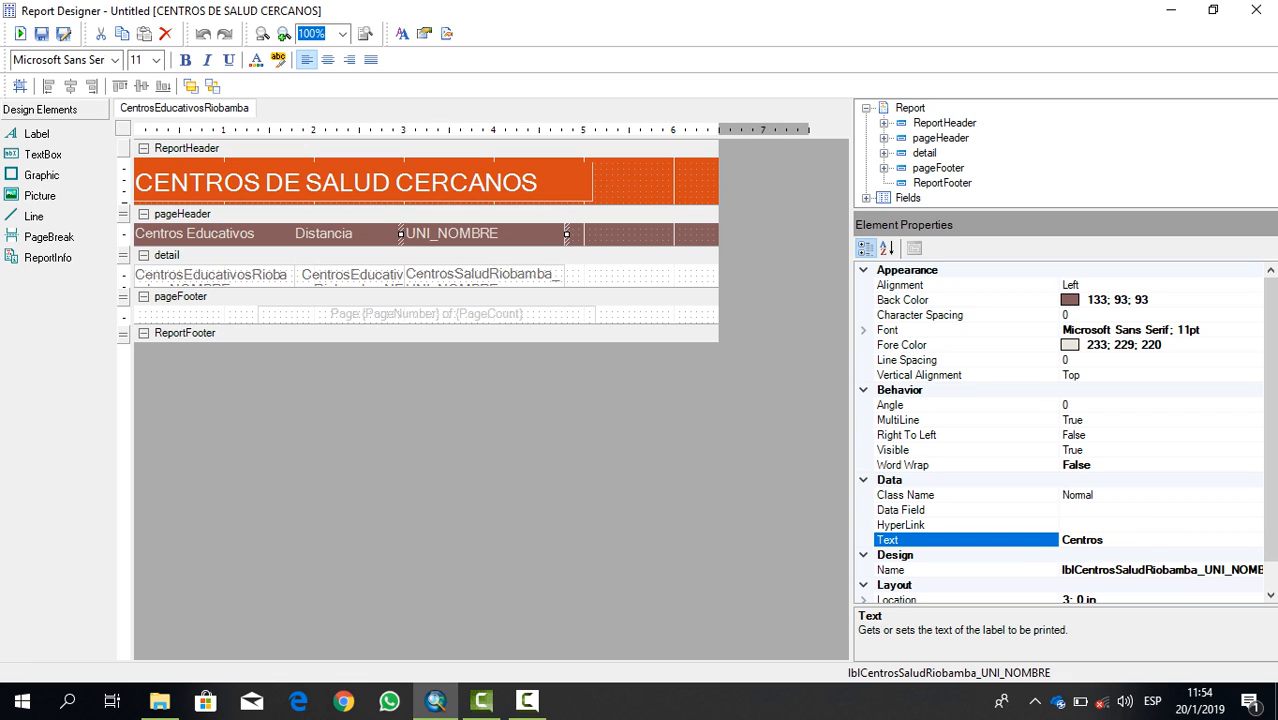
text( de Salud)
- Center-align the report title and the three column headings Centros Educativos, Distancia and Centros de Salud
click(364, 182)
click(328, 60)
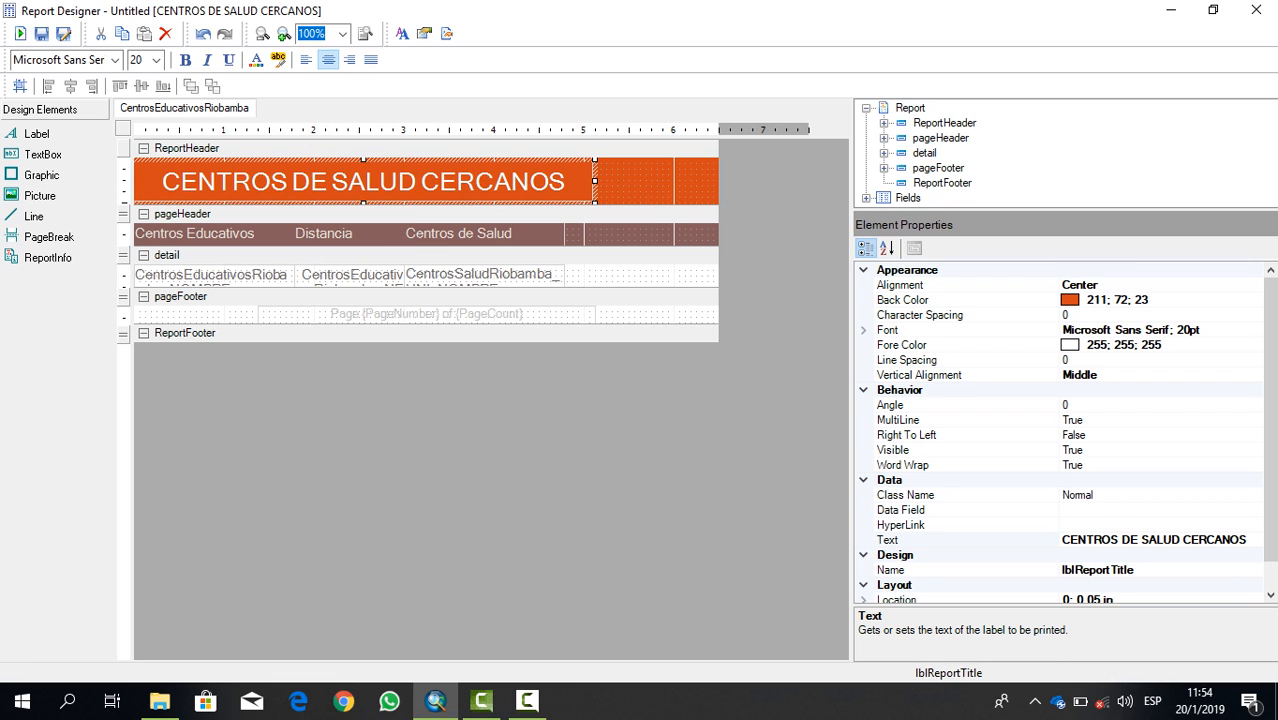
click(297, 233)
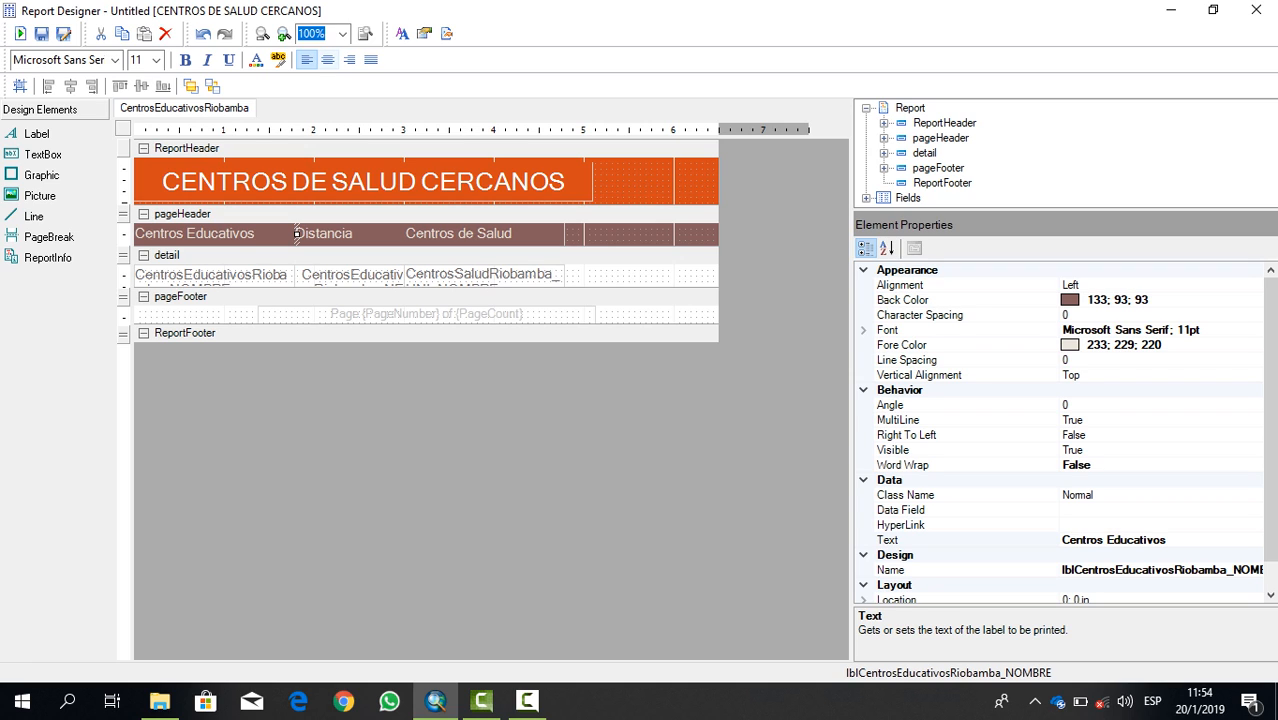
click(328, 60)
click(299, 233)
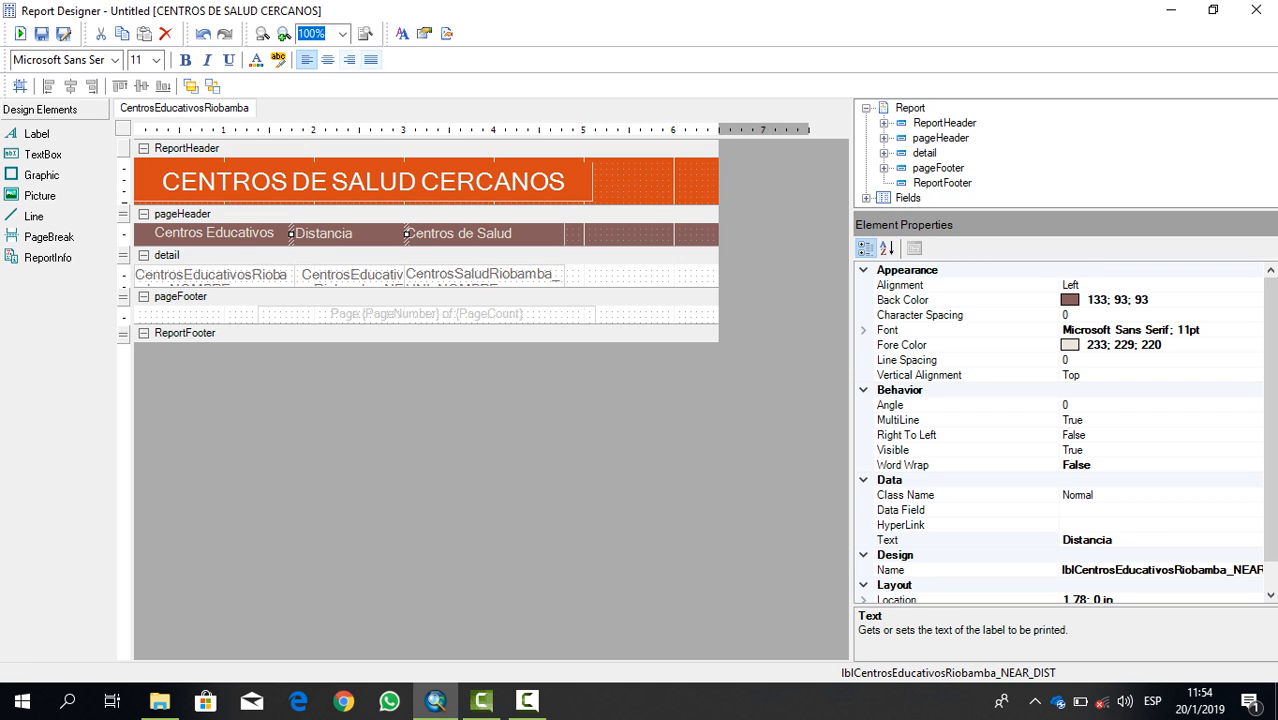
click(328, 60)
click(409, 233)
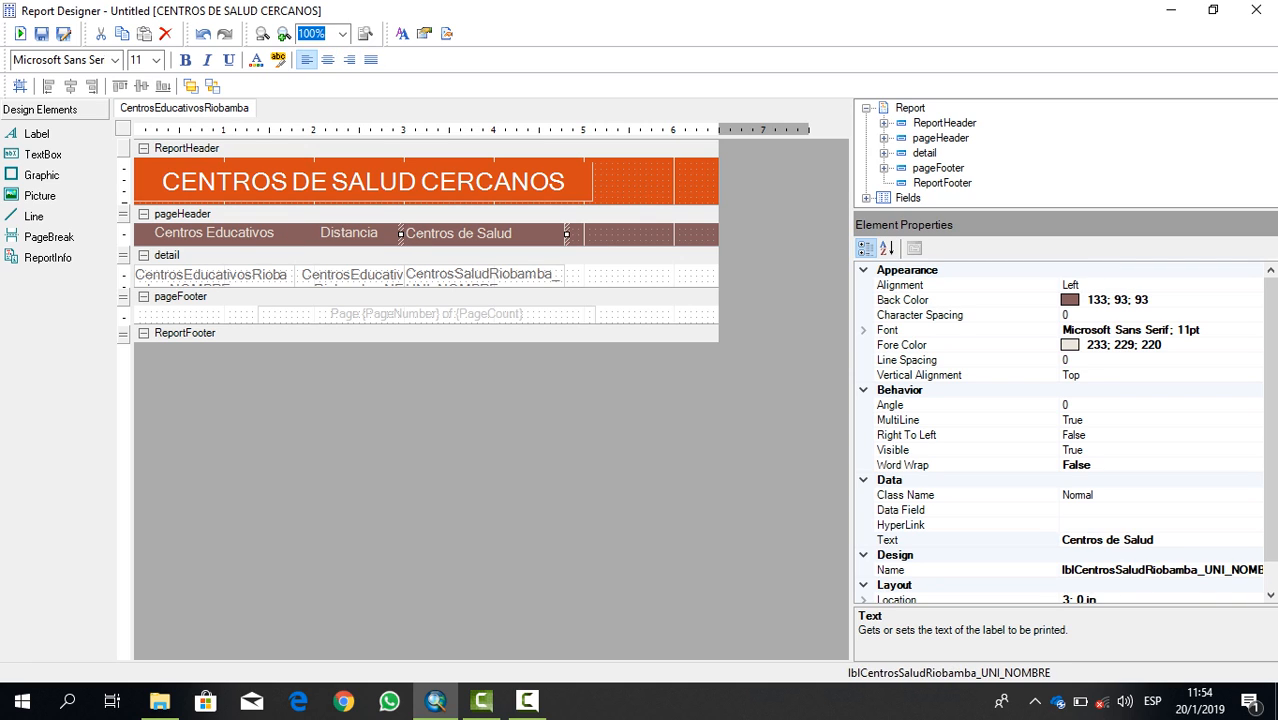
click(328, 60)
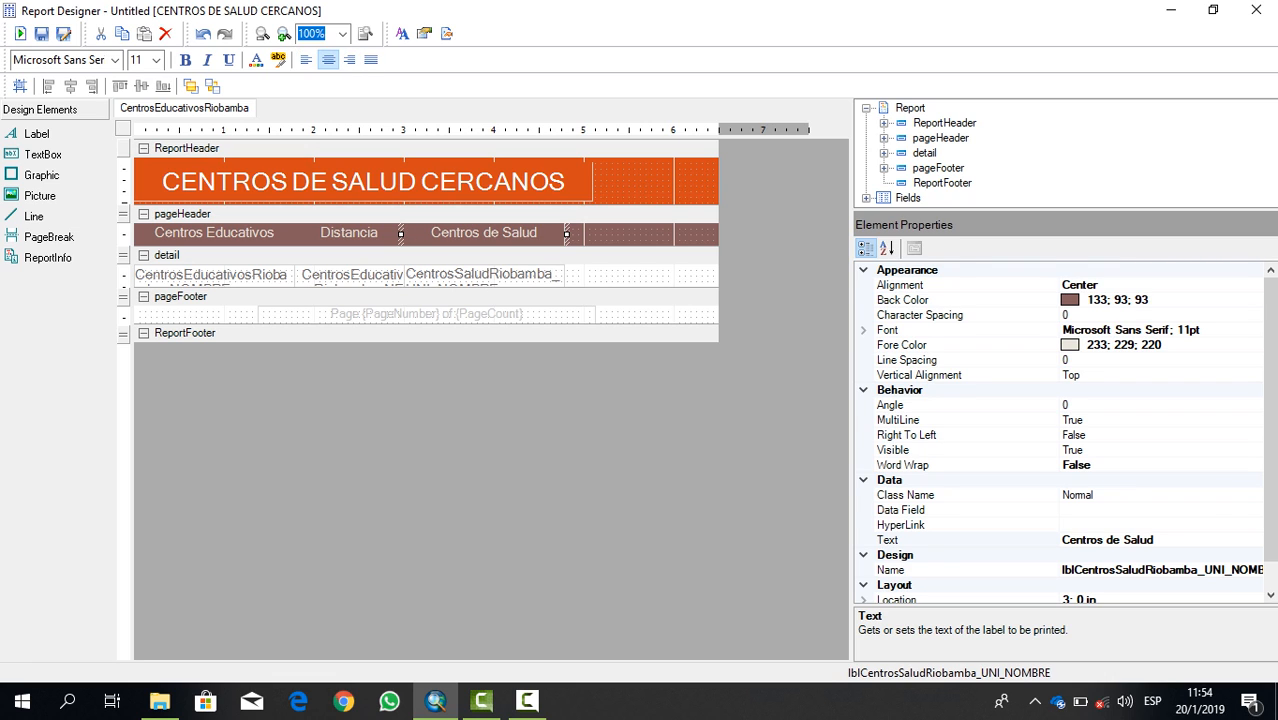
- Center-align the NOMBRE, NEAR_DIST and UNI_NOMBRE text boxes in the detail section
click(214, 275)
click(328, 60)
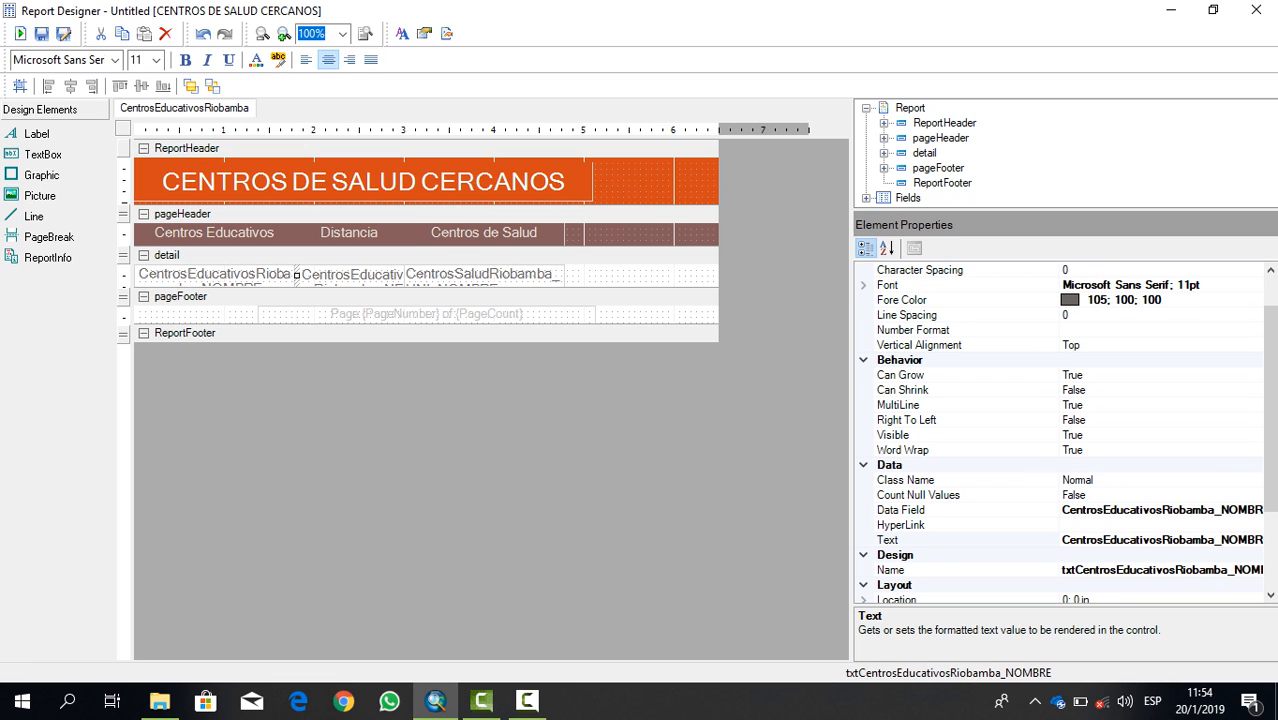
click(350, 275)
click(328, 60)
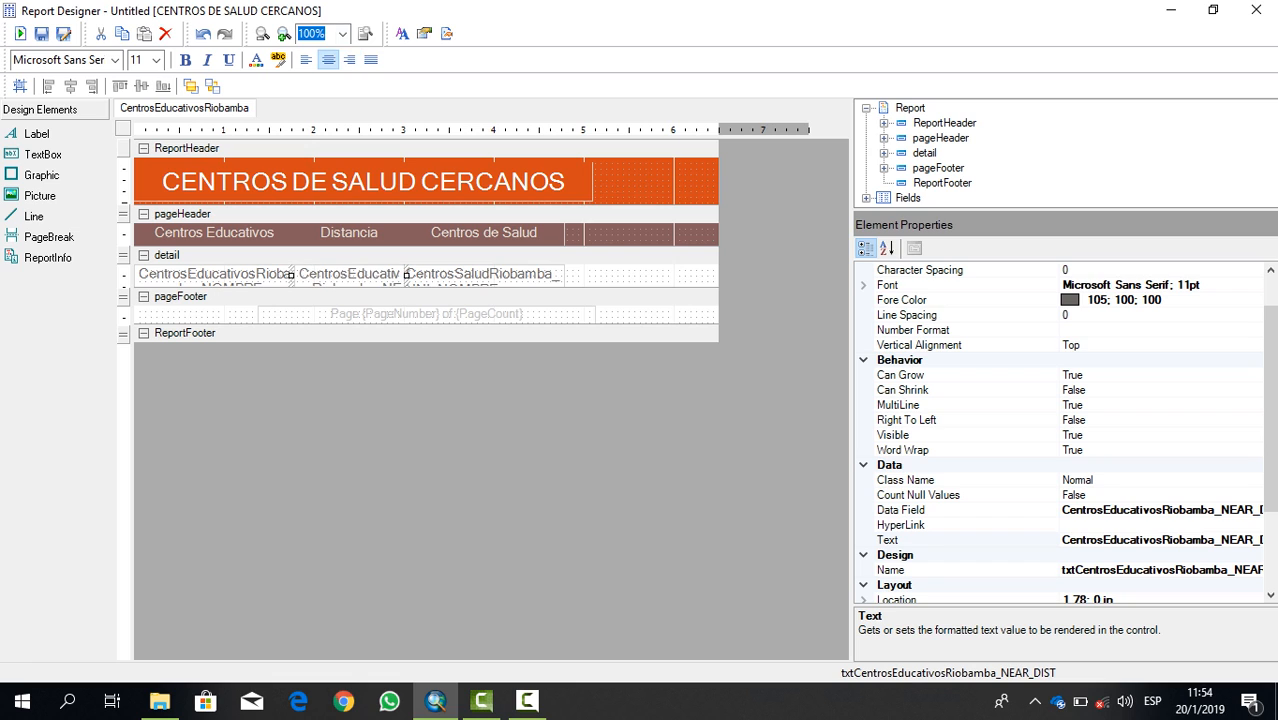
click(408, 275)
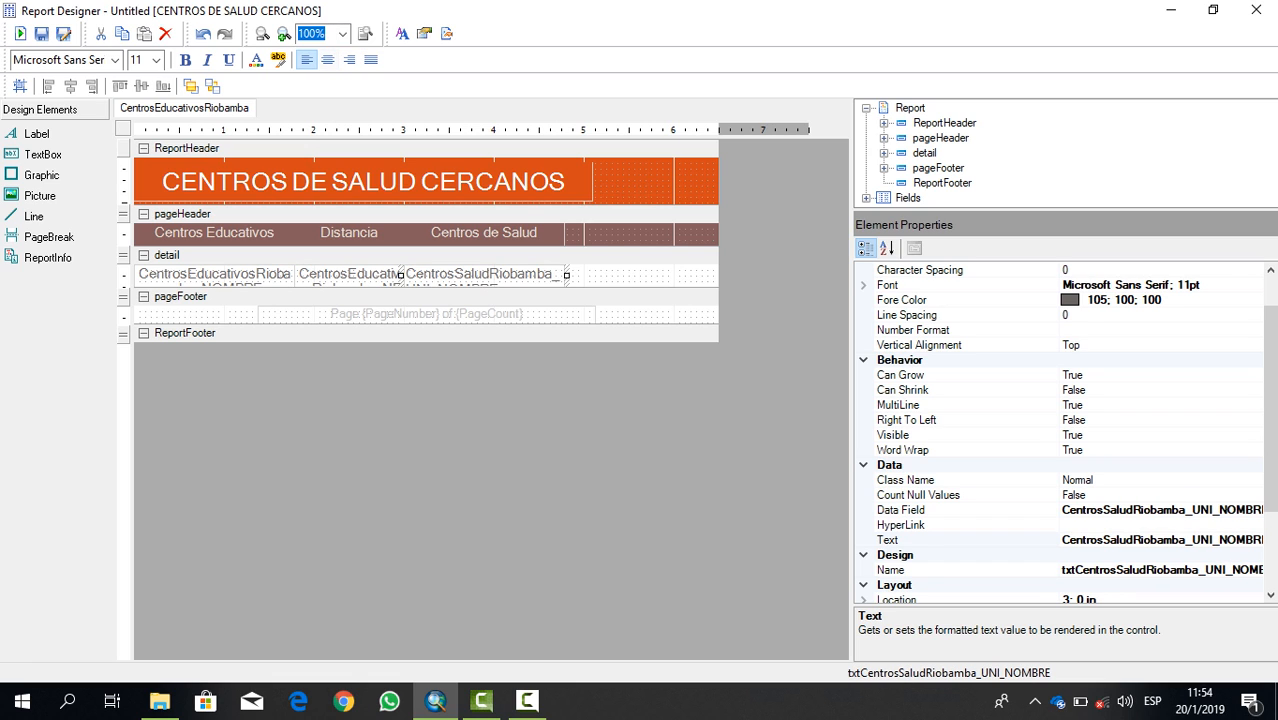
click(328, 60)
- Shift the Centros de Salud heading right to about 3.19 in and the Distancia heading to about 1.88 in
click(484, 234)
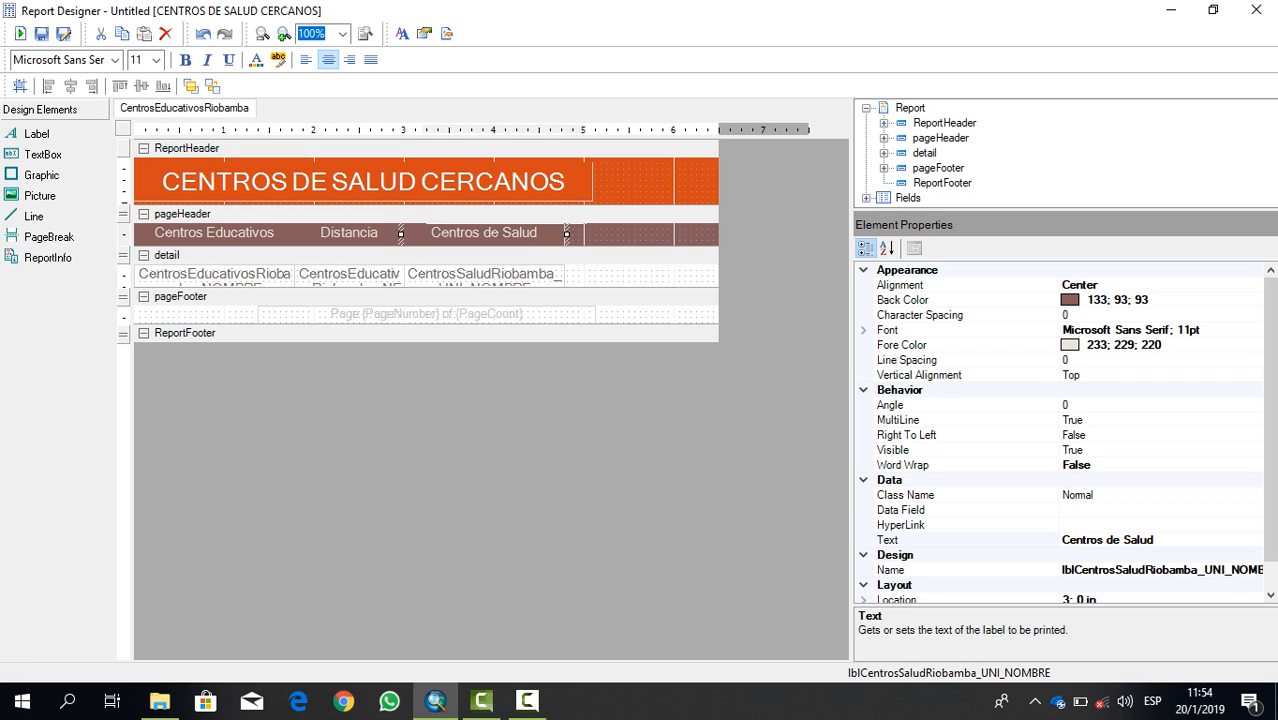
drag(484, 234, 501, 235)
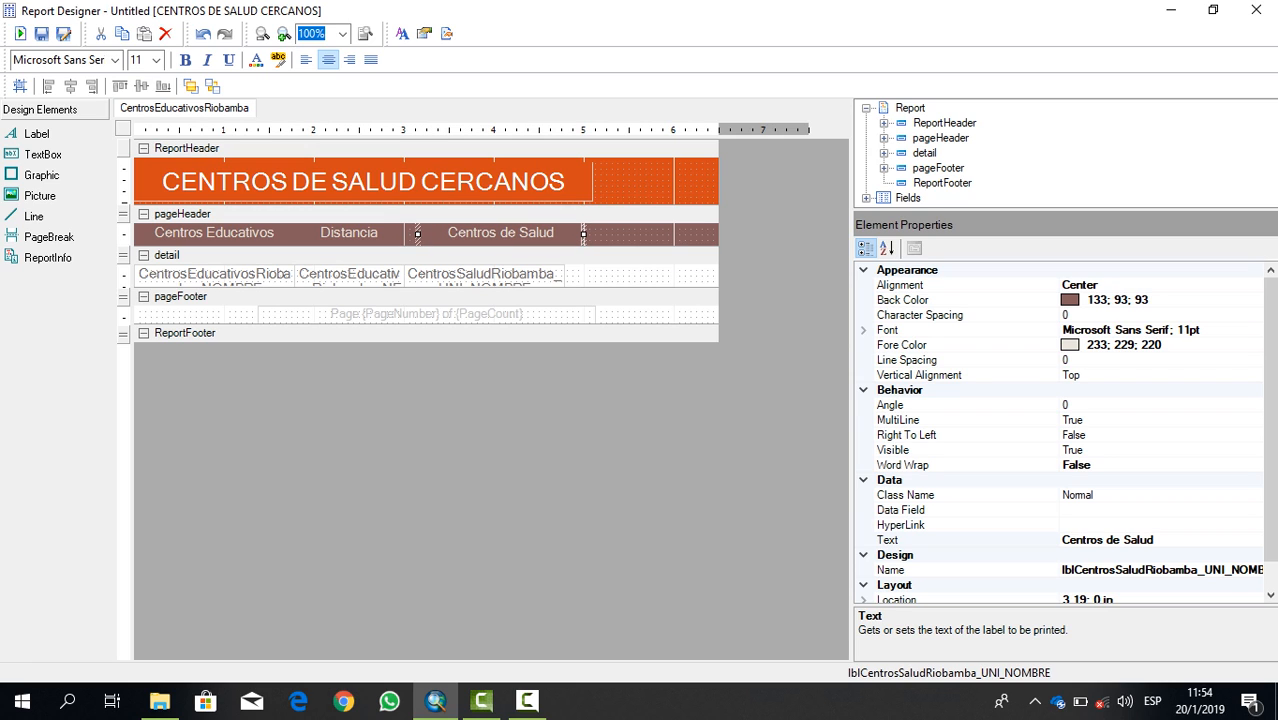
click(350, 234)
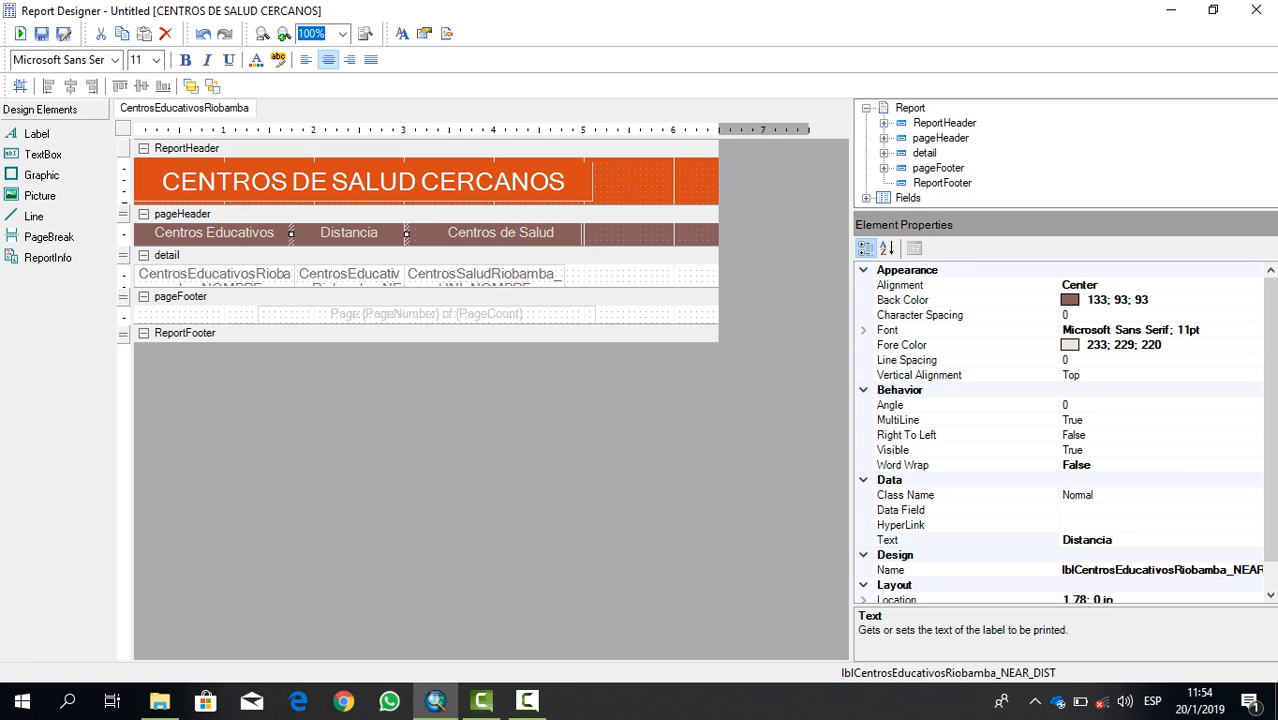
drag(350, 234, 359, 234)
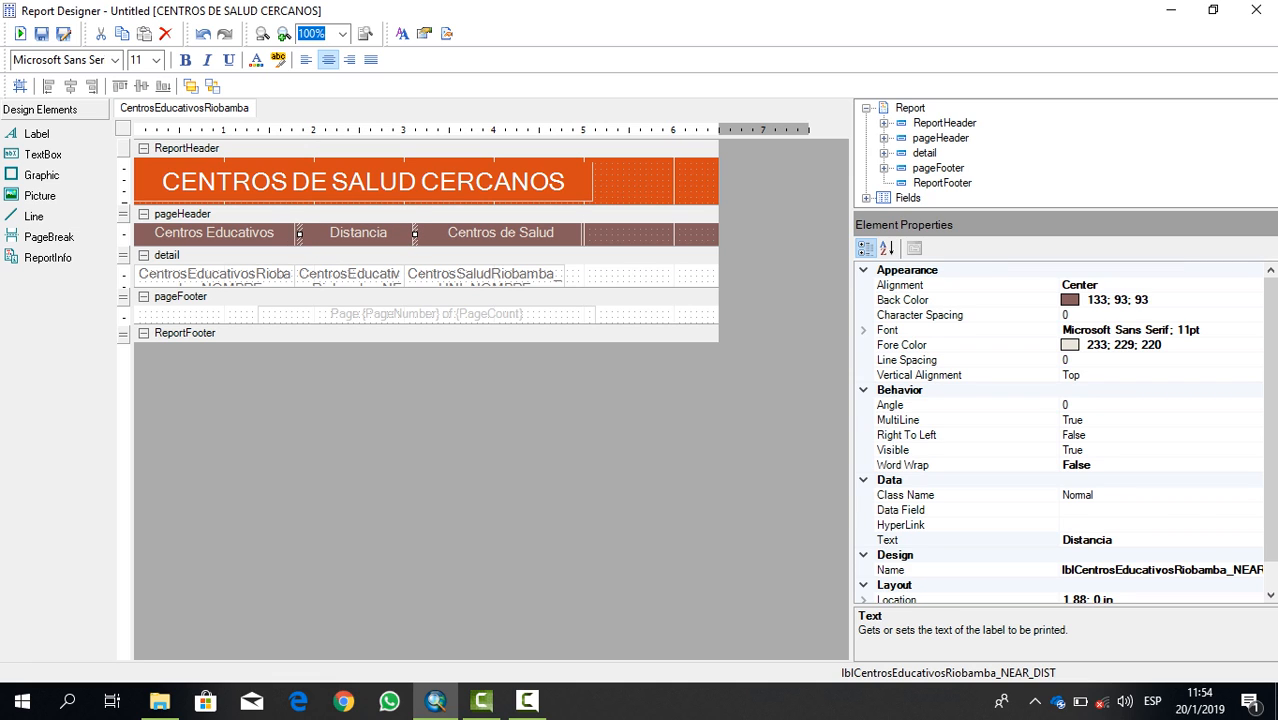
- Shift the detail section's UNI_NOMBRE field slightly right and its NEAR_DIST field right to about 1.94 in
click(484, 275)
drag(484, 275, 506, 275)
click(350, 275)
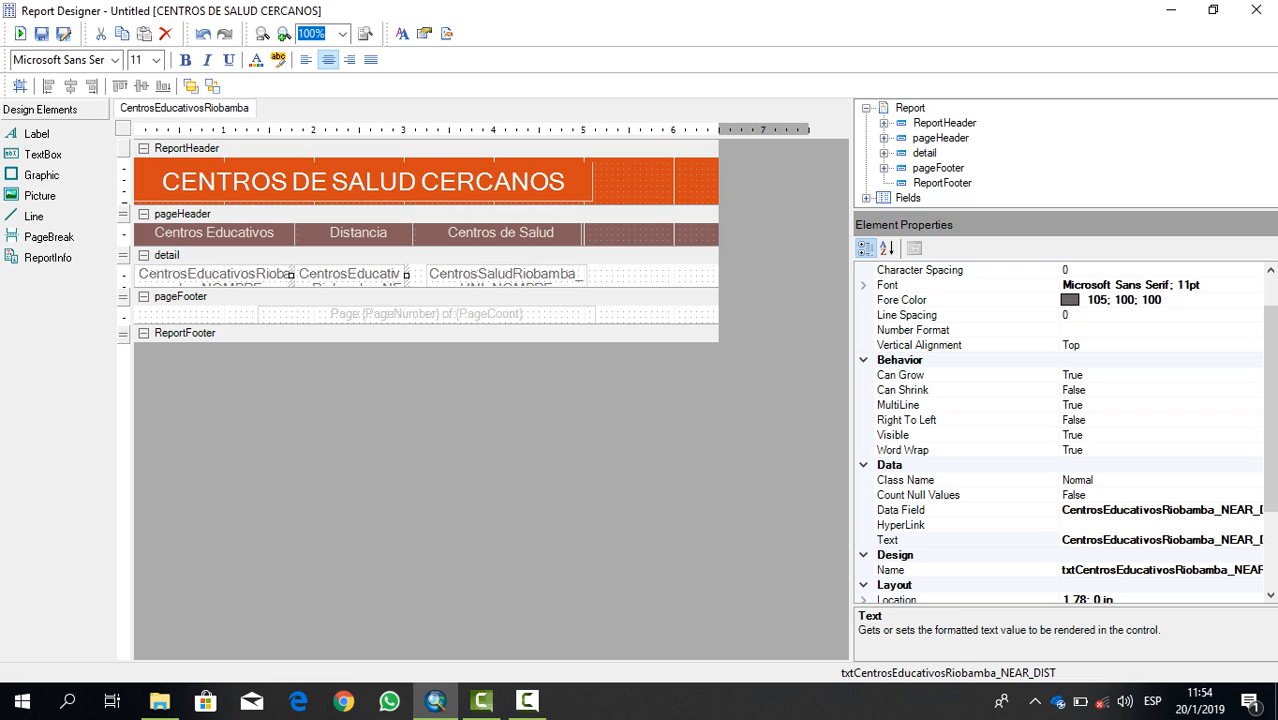
drag(350, 275, 364, 275)
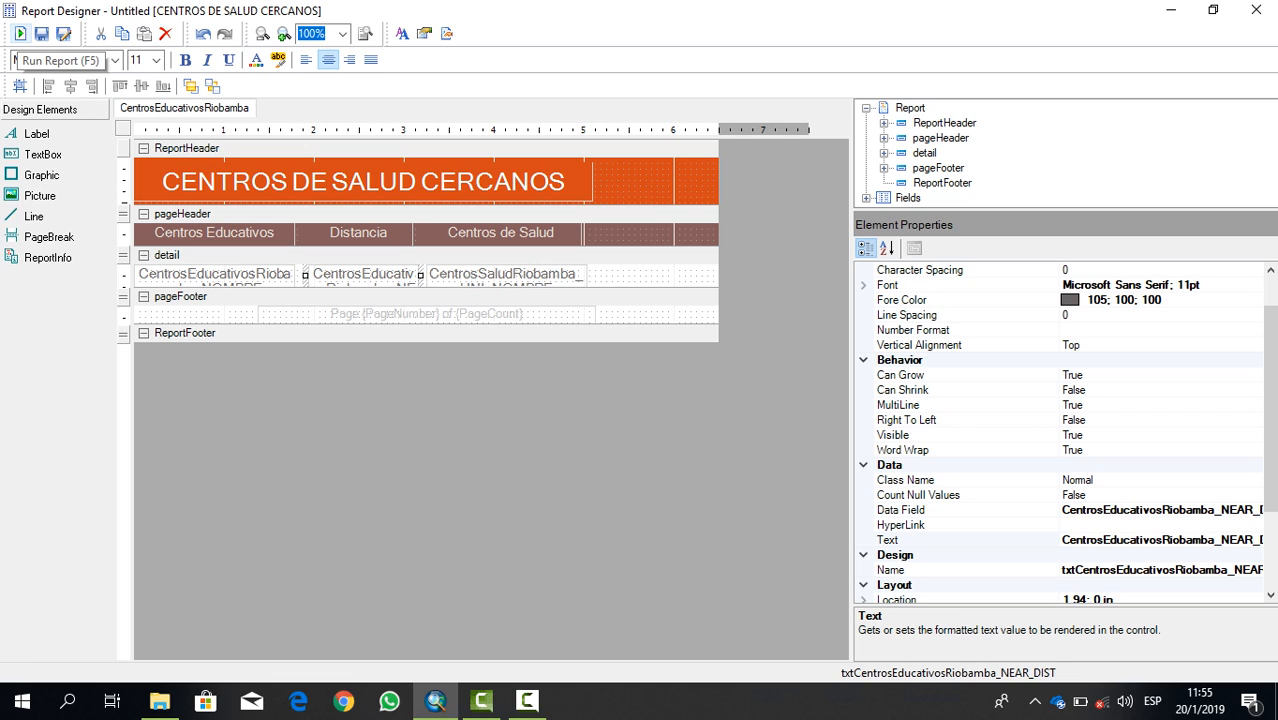
- Run the report and choose Portable Document Format (PDF) as its export format
click(20, 34)
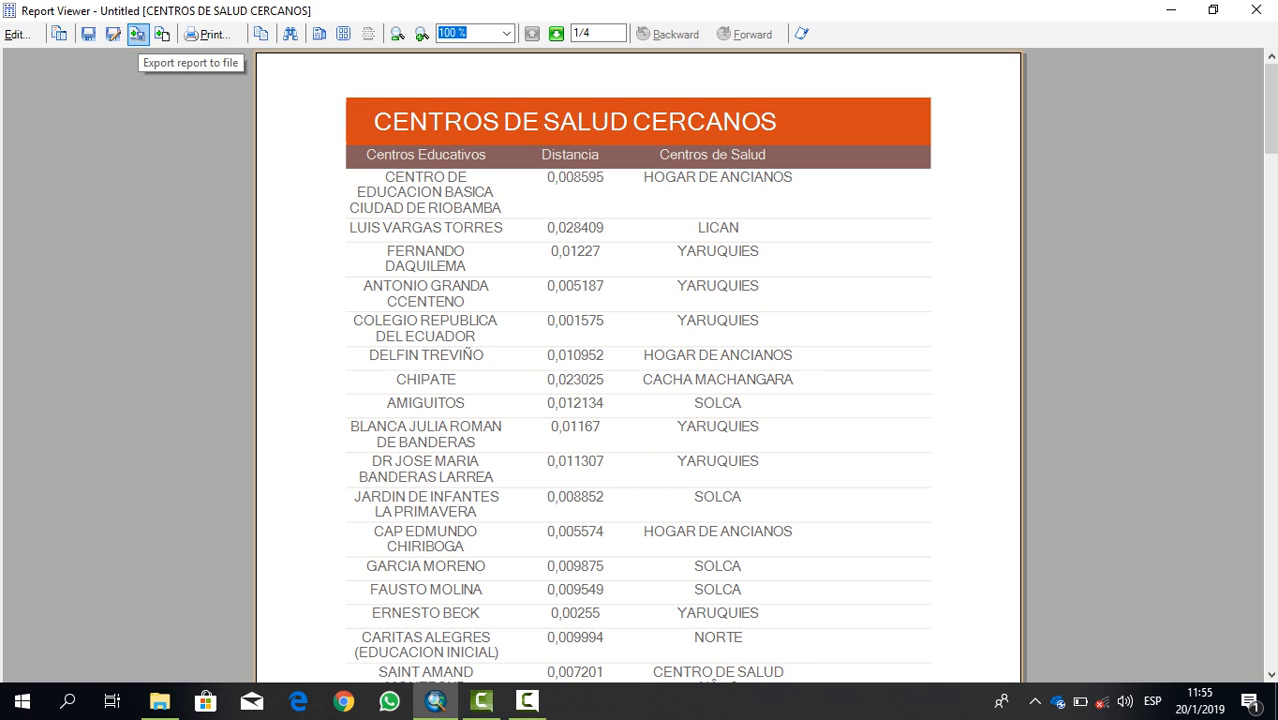
click(137, 34)
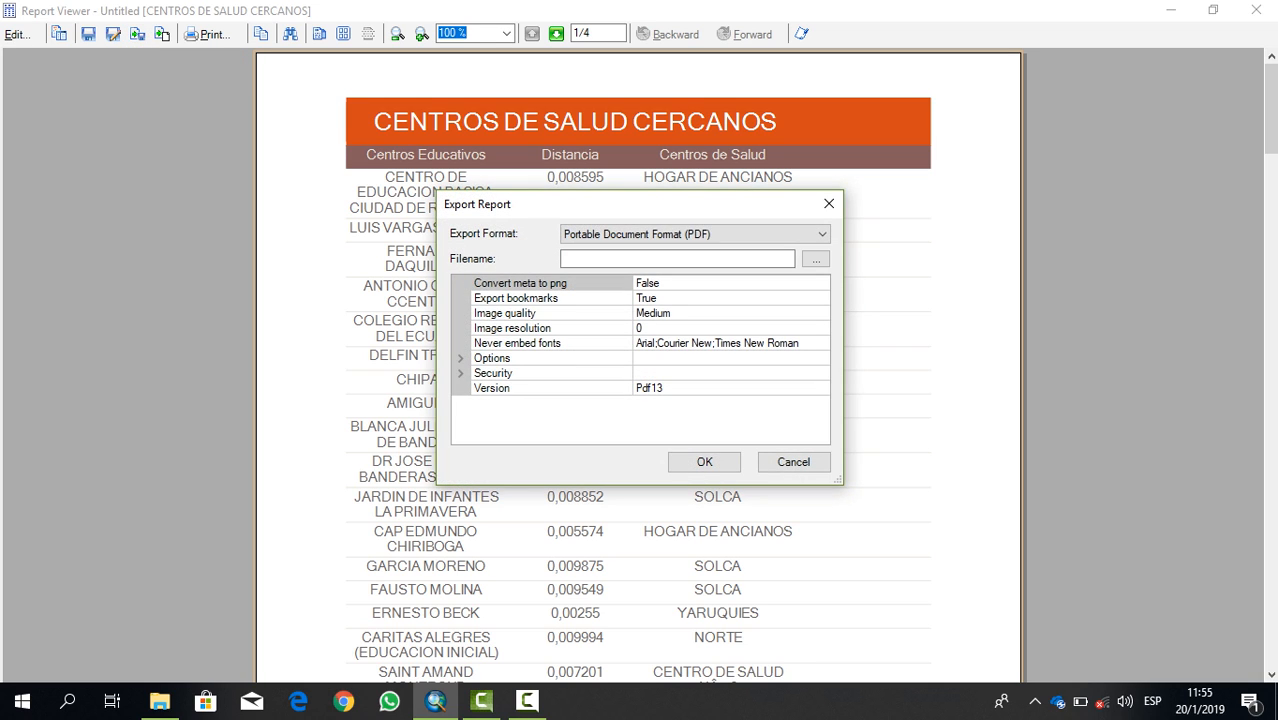
click(700, 234)
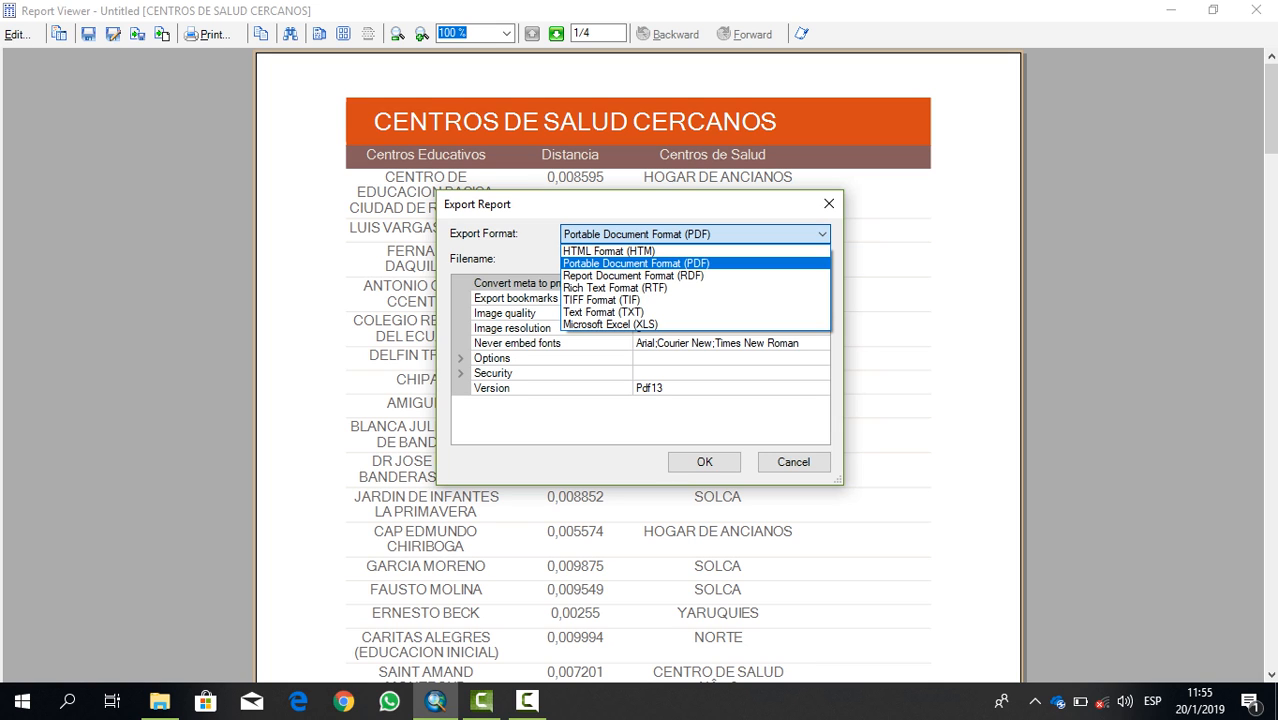
click(636, 263)
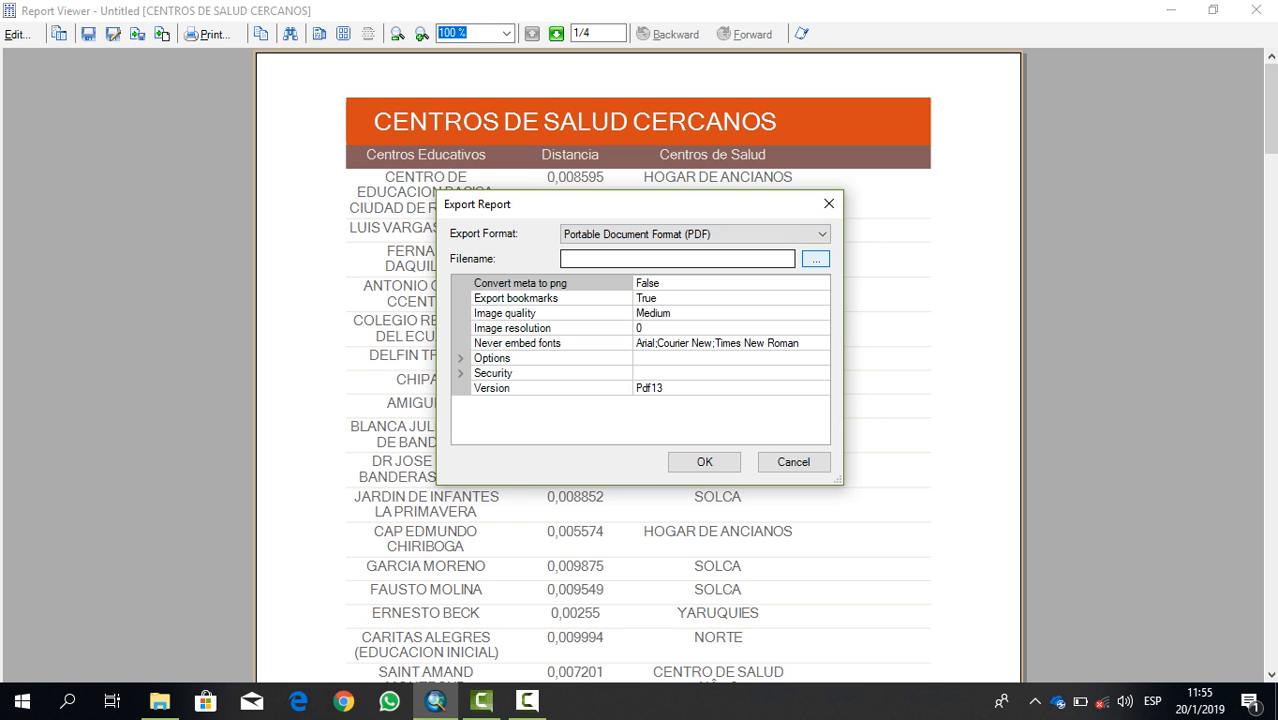
- Export the report as Reporte1 to the DISTANCIA folder in Documents
click(815, 259)
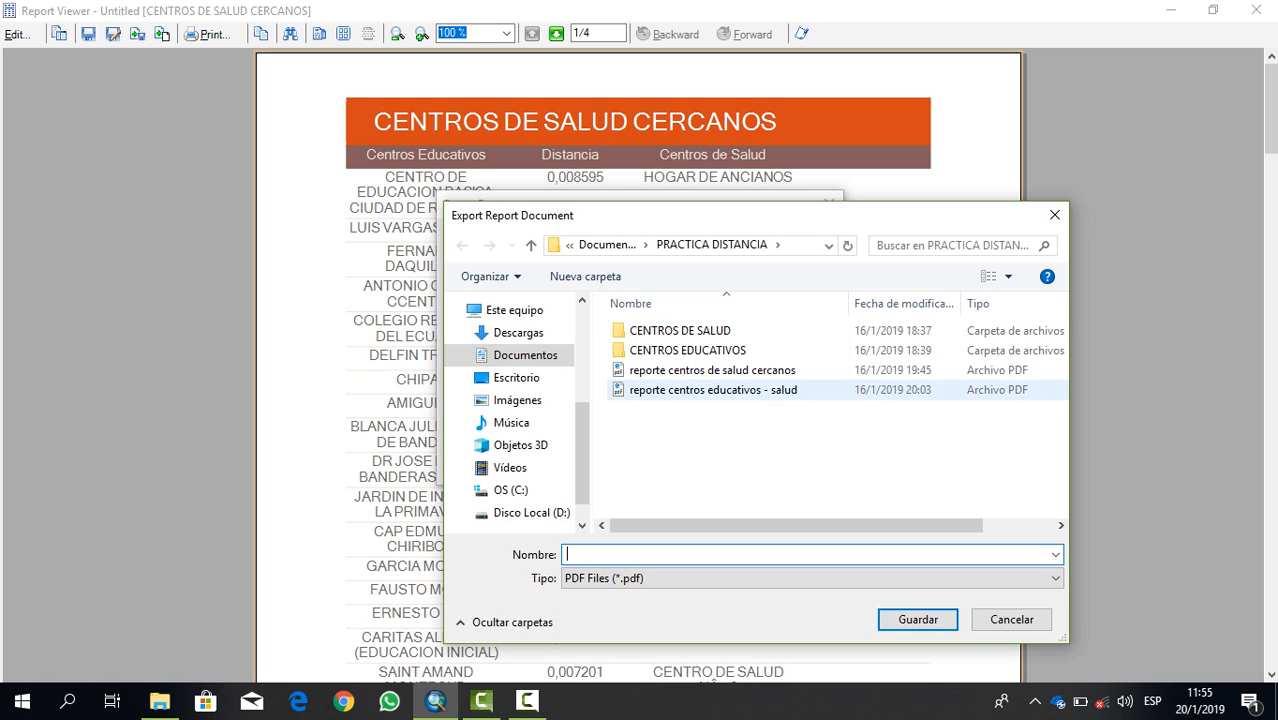
click(525, 355)
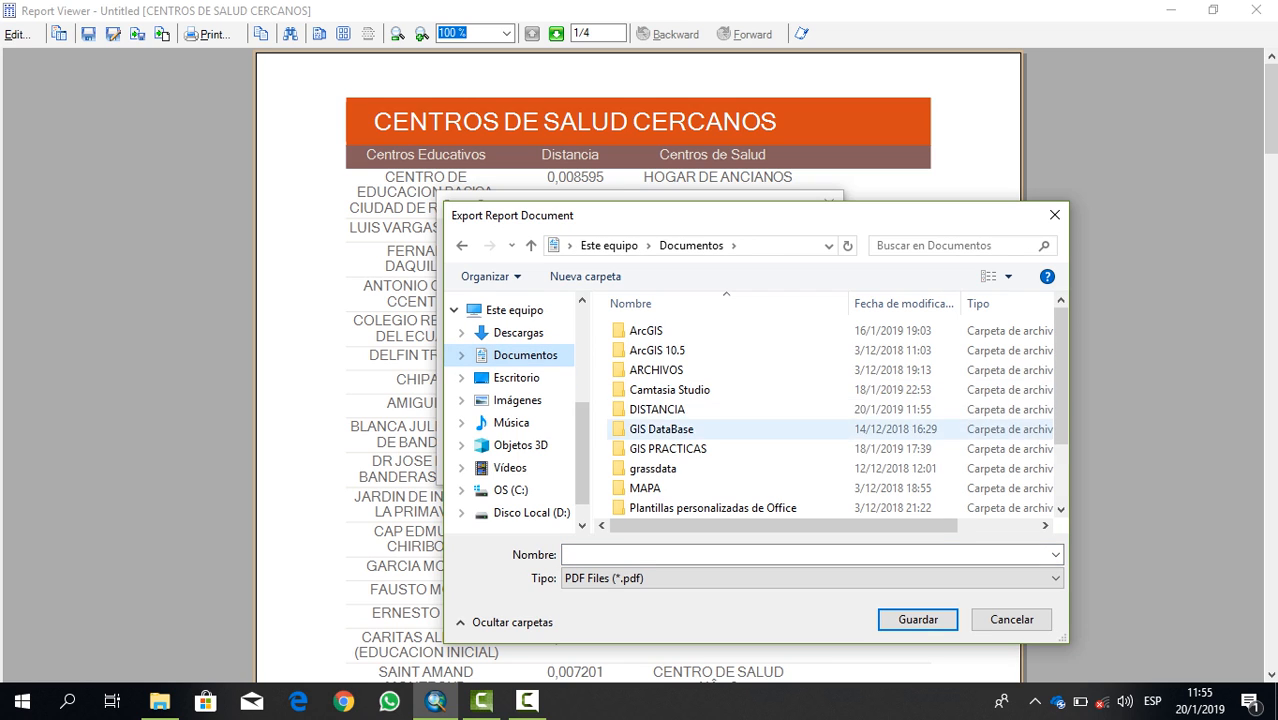
double_click(658, 409)
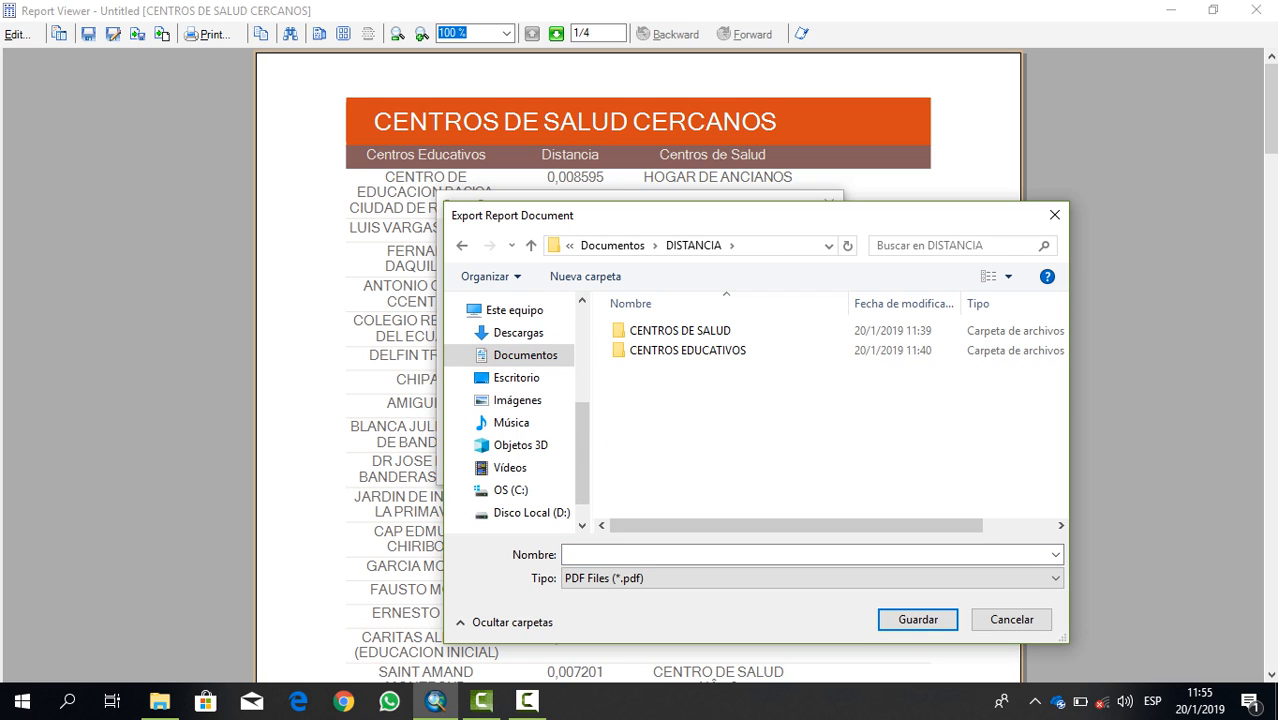
click(640, 554)
text(R)
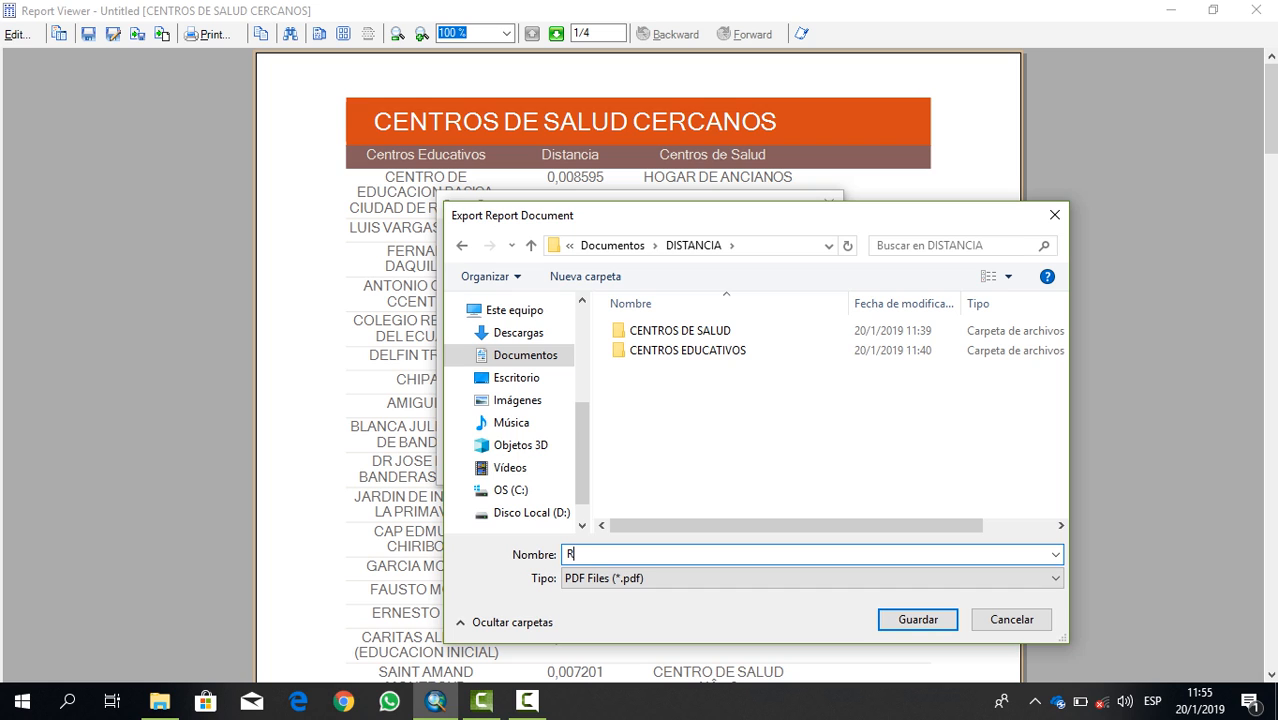
text(eporte1)
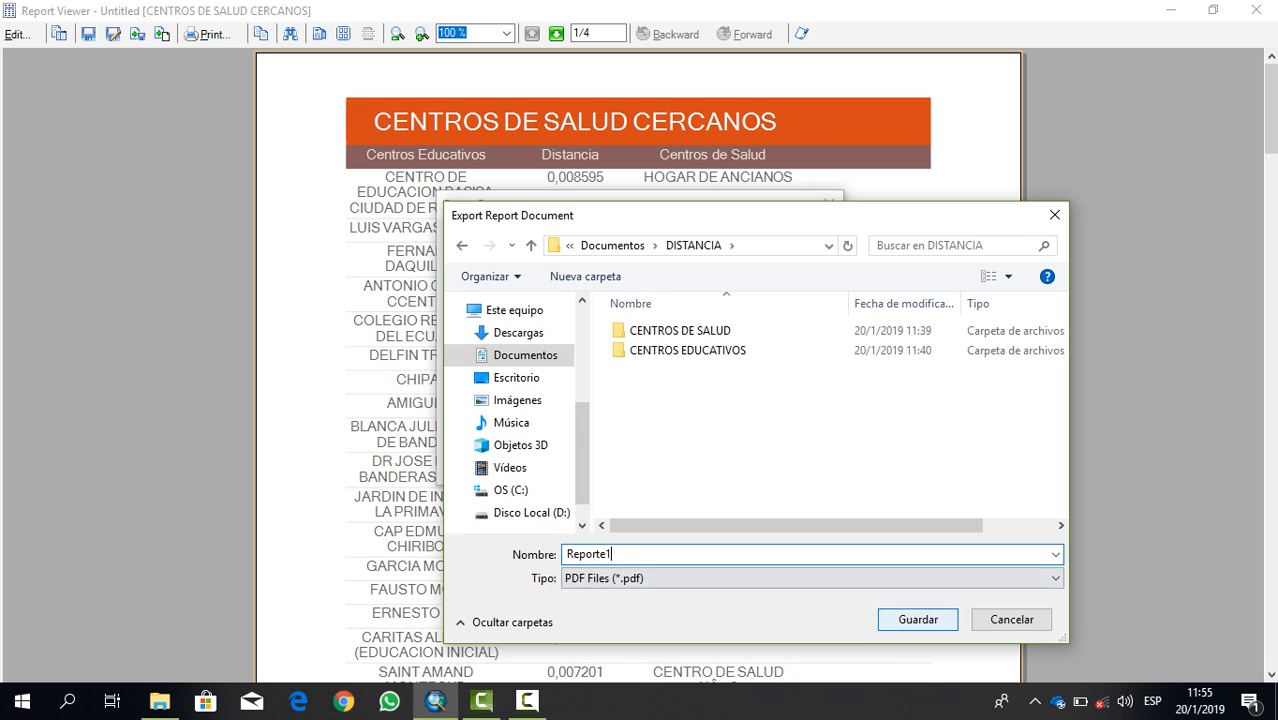
key(Return)
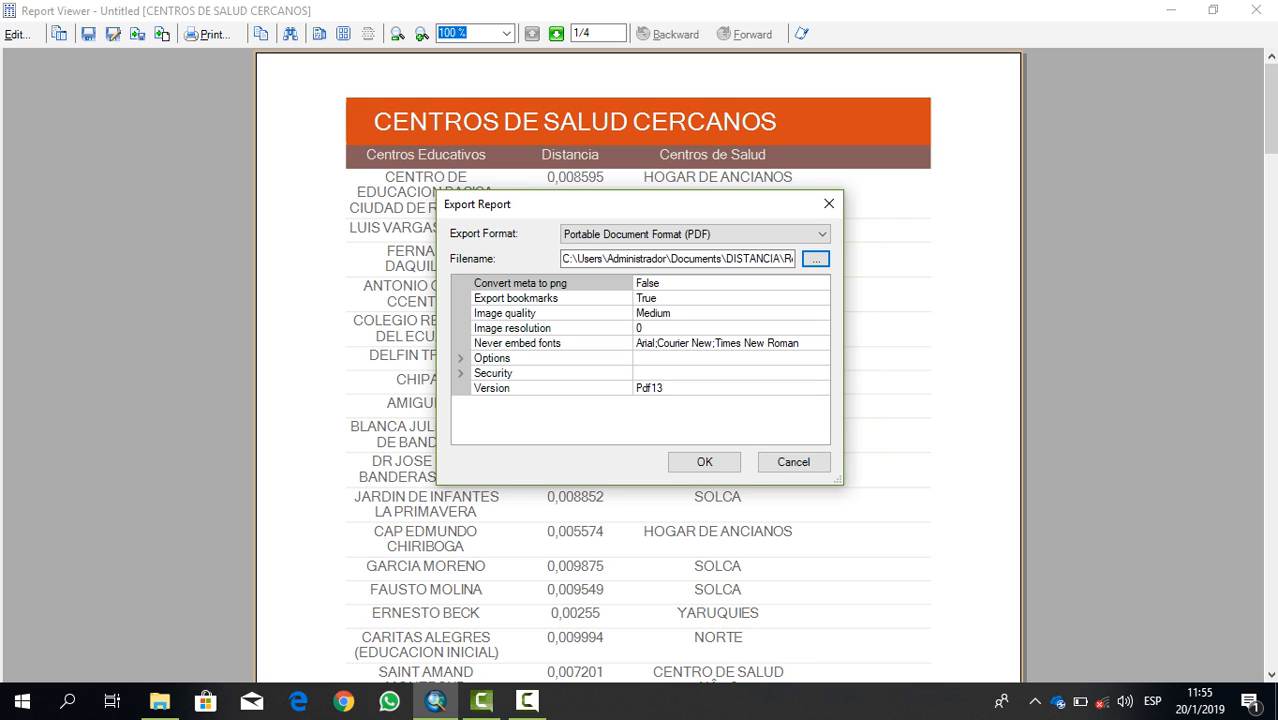
click(704, 461)
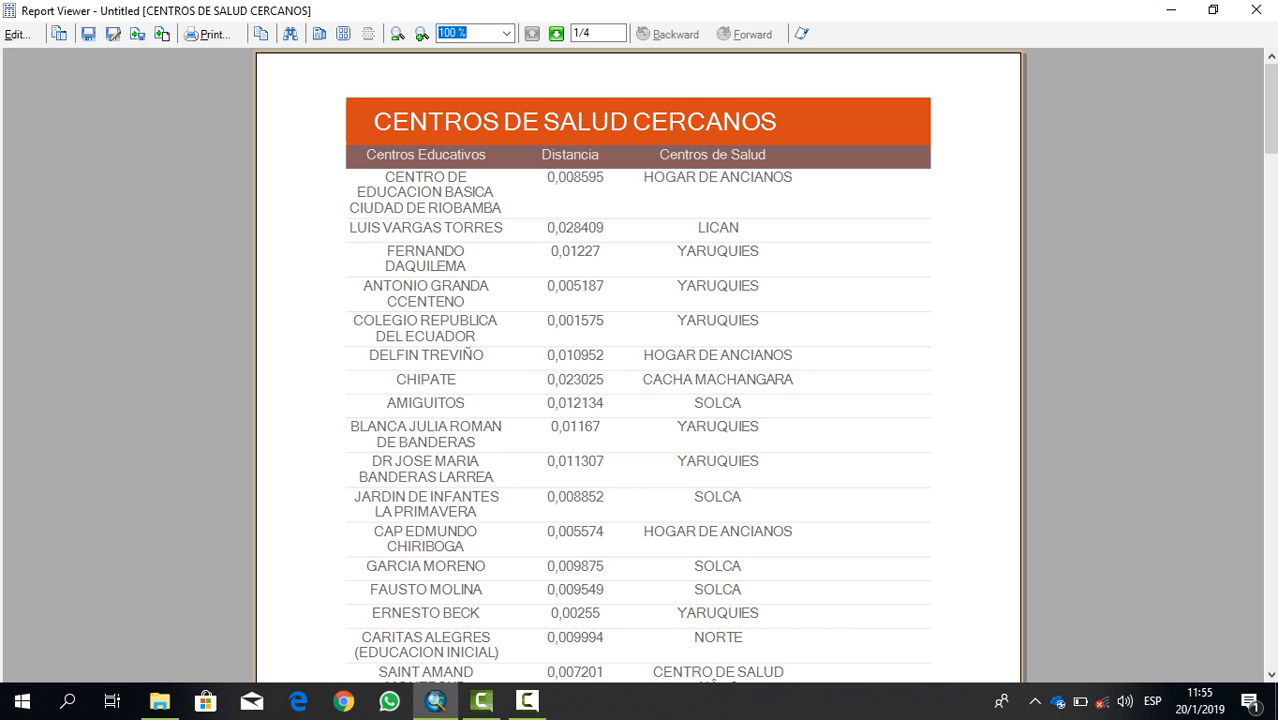
- Switch to File Explorer and check the exported Reporte1 PDF in the DISTANCIA folder
click(160, 701)
scroll(600, 310, down, 7)
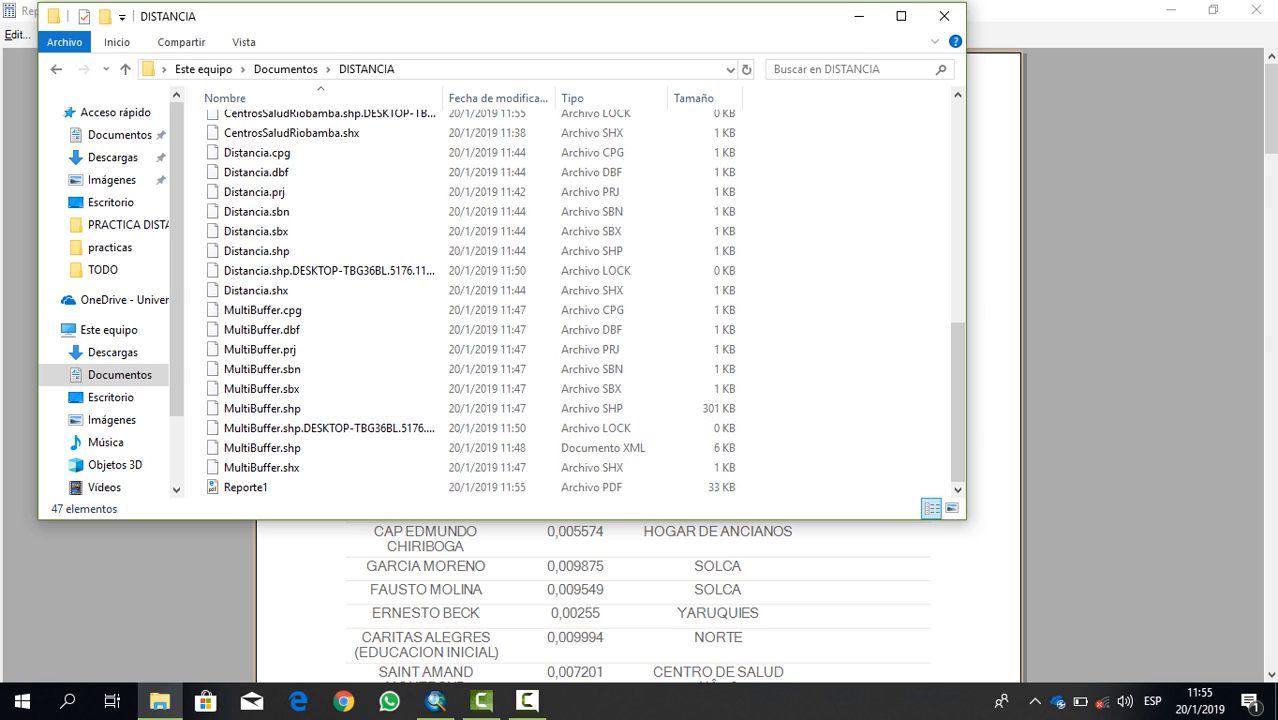
click(300, 487)
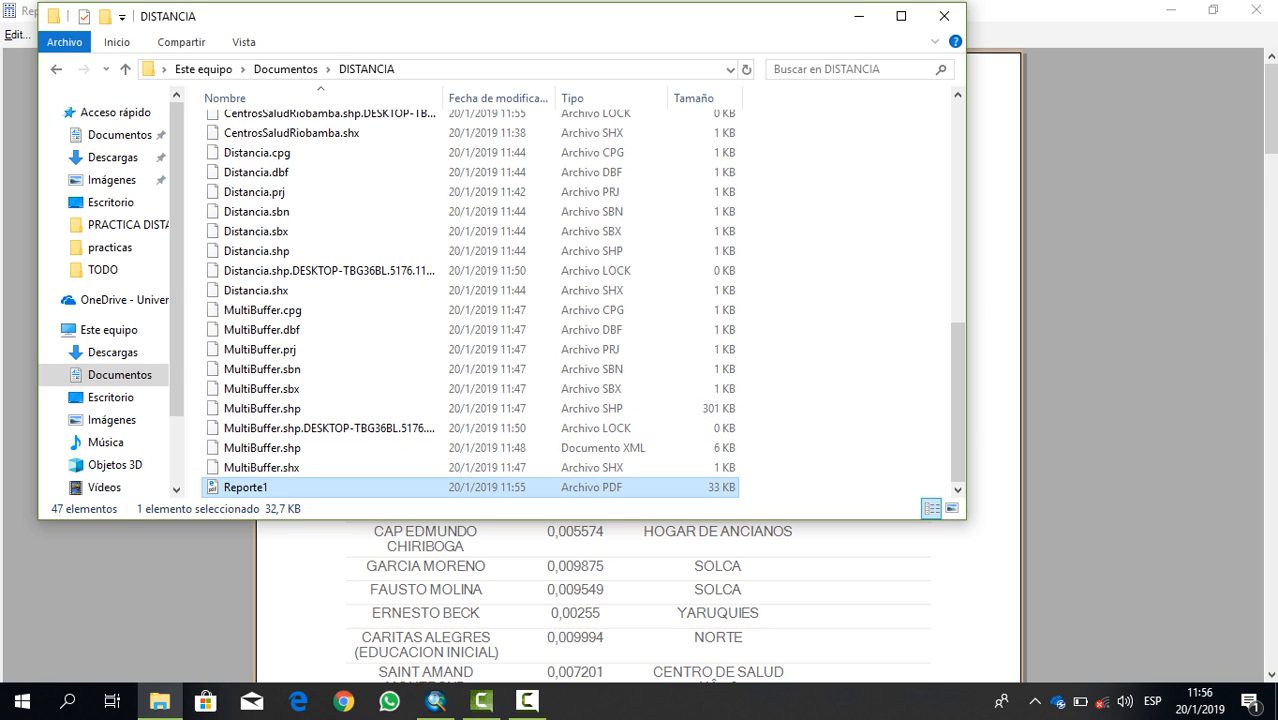
click(859, 16)
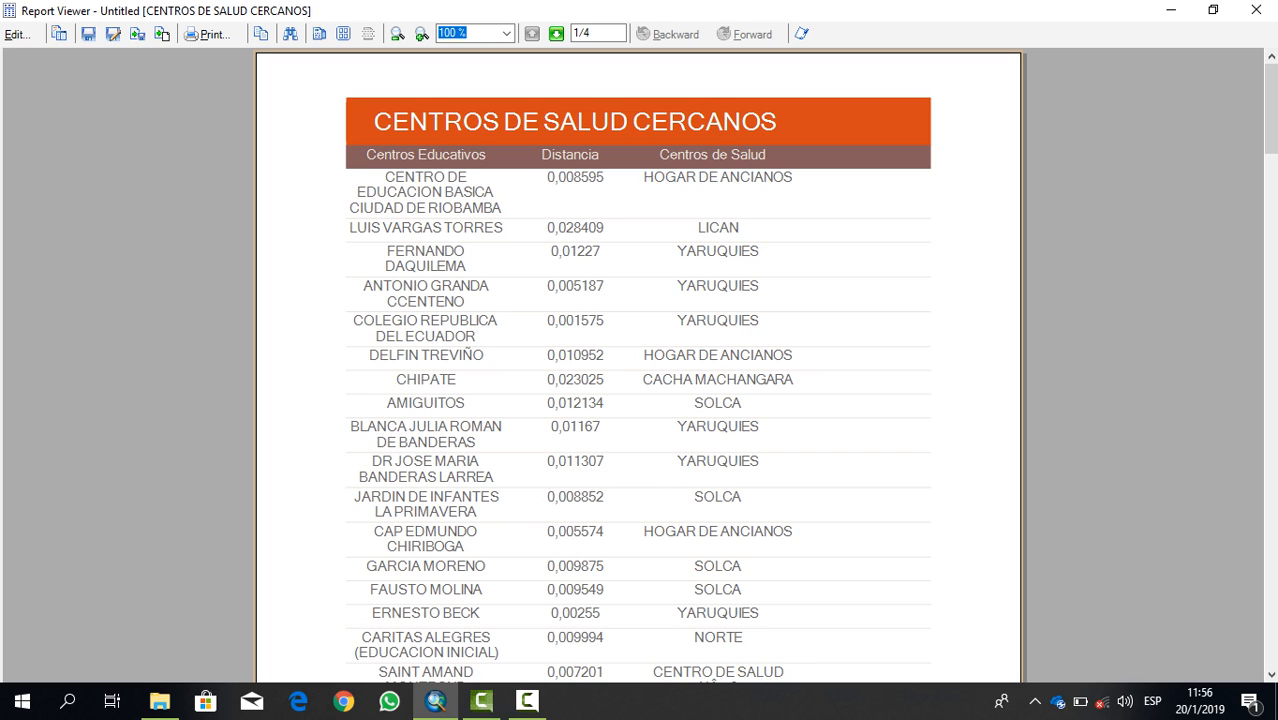
- Close the report without saving its layout, and close the CentrosEducativosRiobamba attribute table
click(1256, 10)
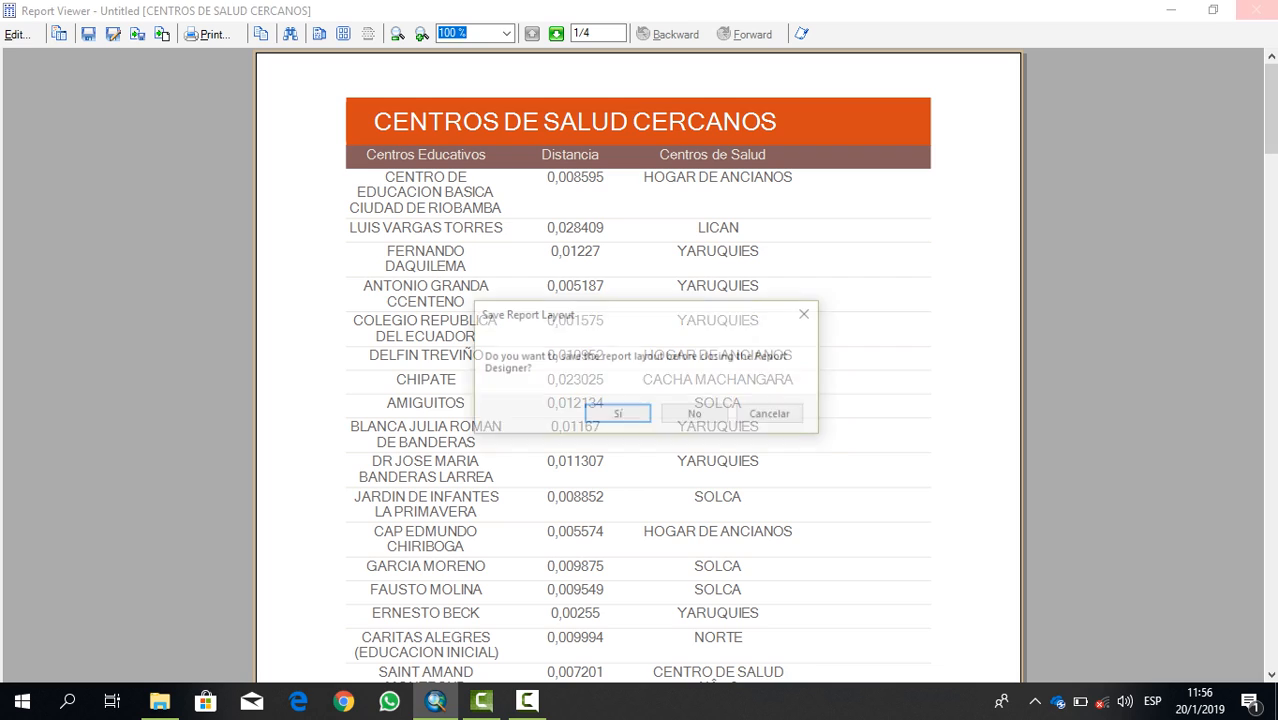
click(696, 415)
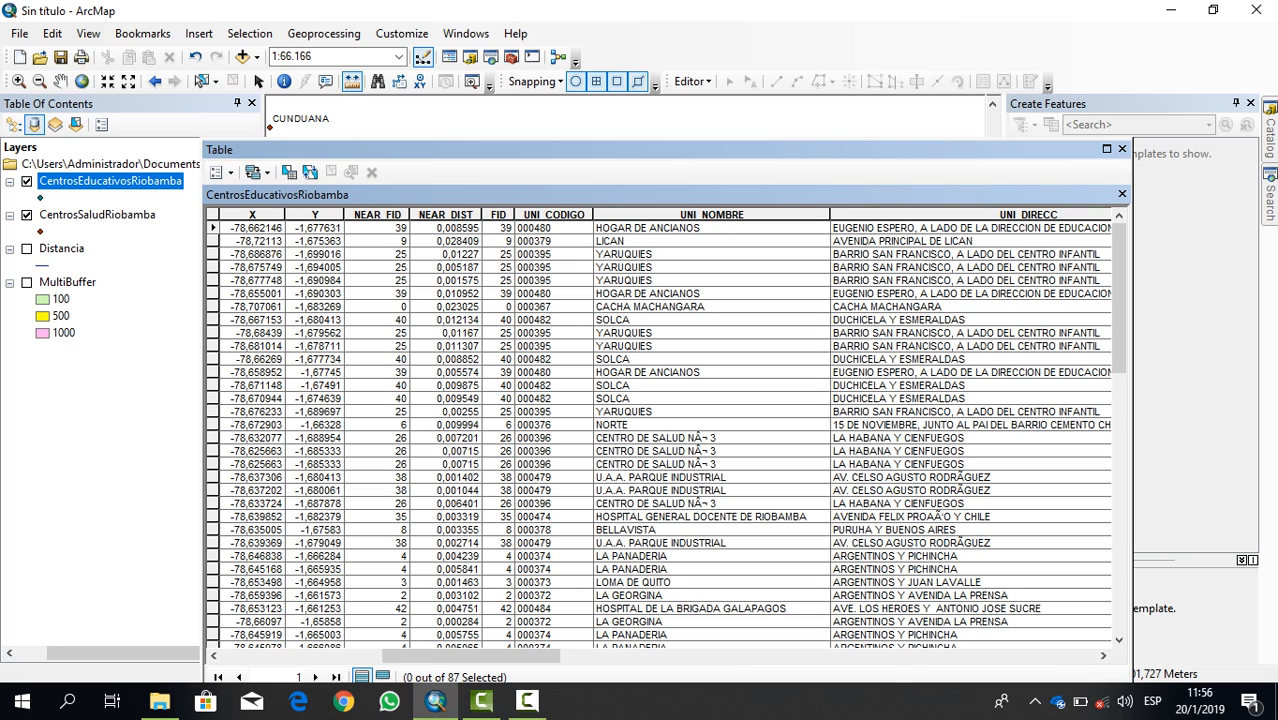
click(1270, 131)
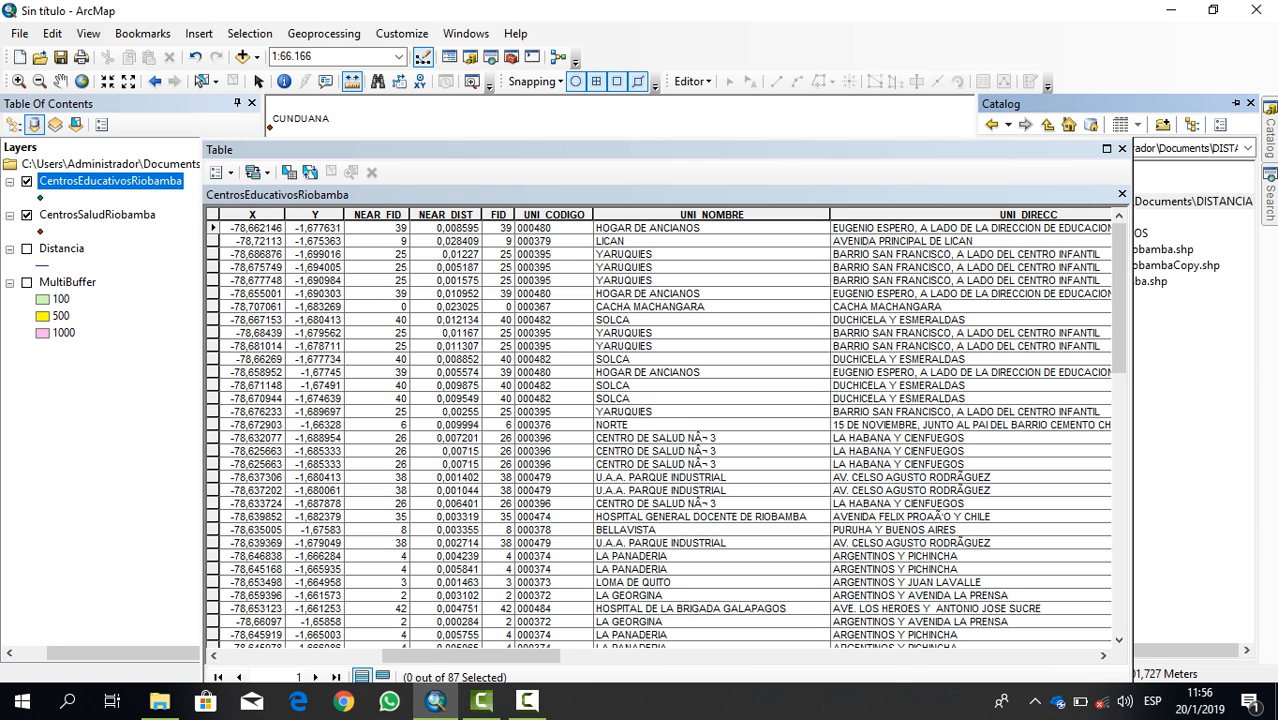
click(1121, 149)
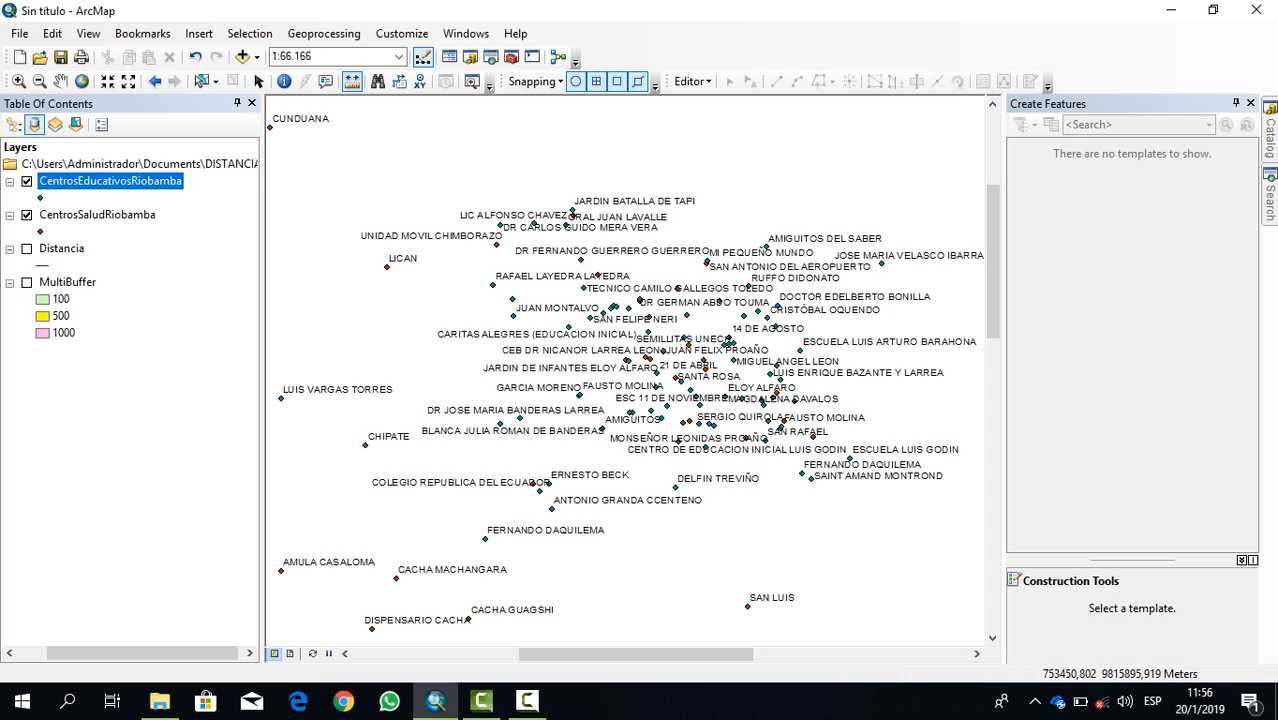
- Hide the CentrosEducativosRiobamba layer and add CentrosEducativosRiobambaCopy.shp from the DISTANCIA folder to the map, dismissing the coordinate system warning
click(27, 181)
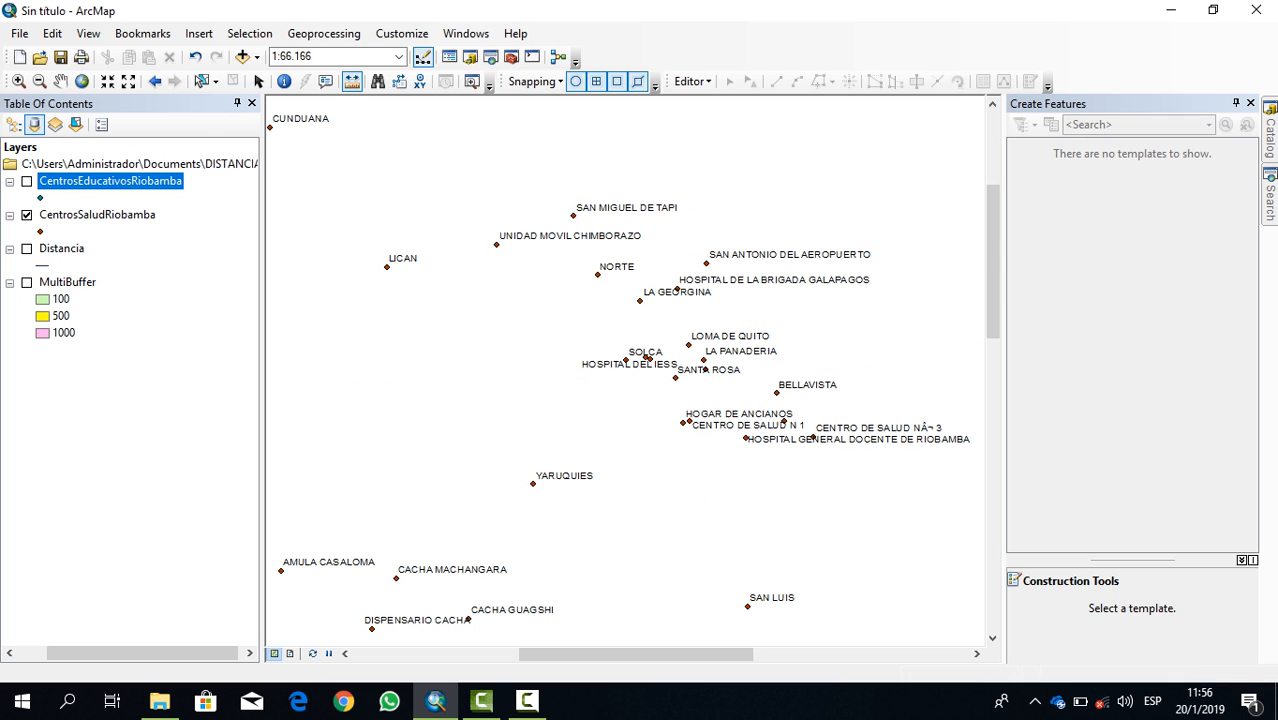
click(1270, 137)
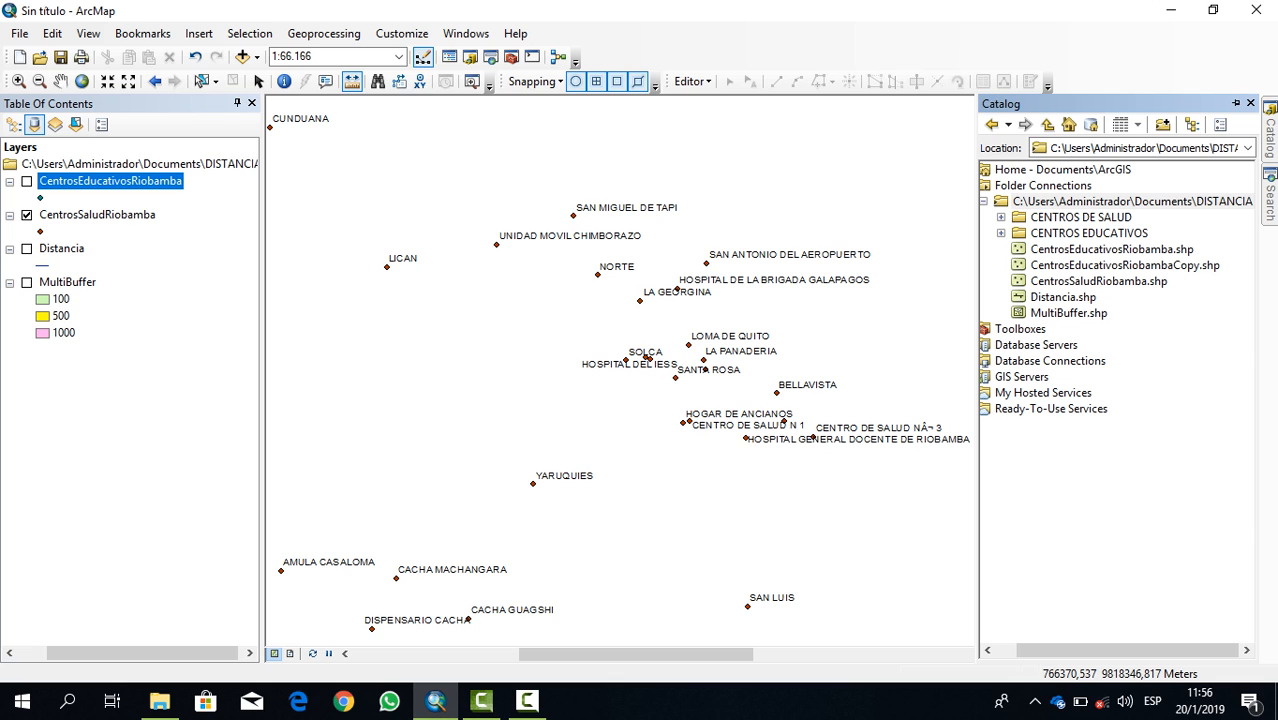
click(1125, 266)
drag(1125, 266, 145, 350)
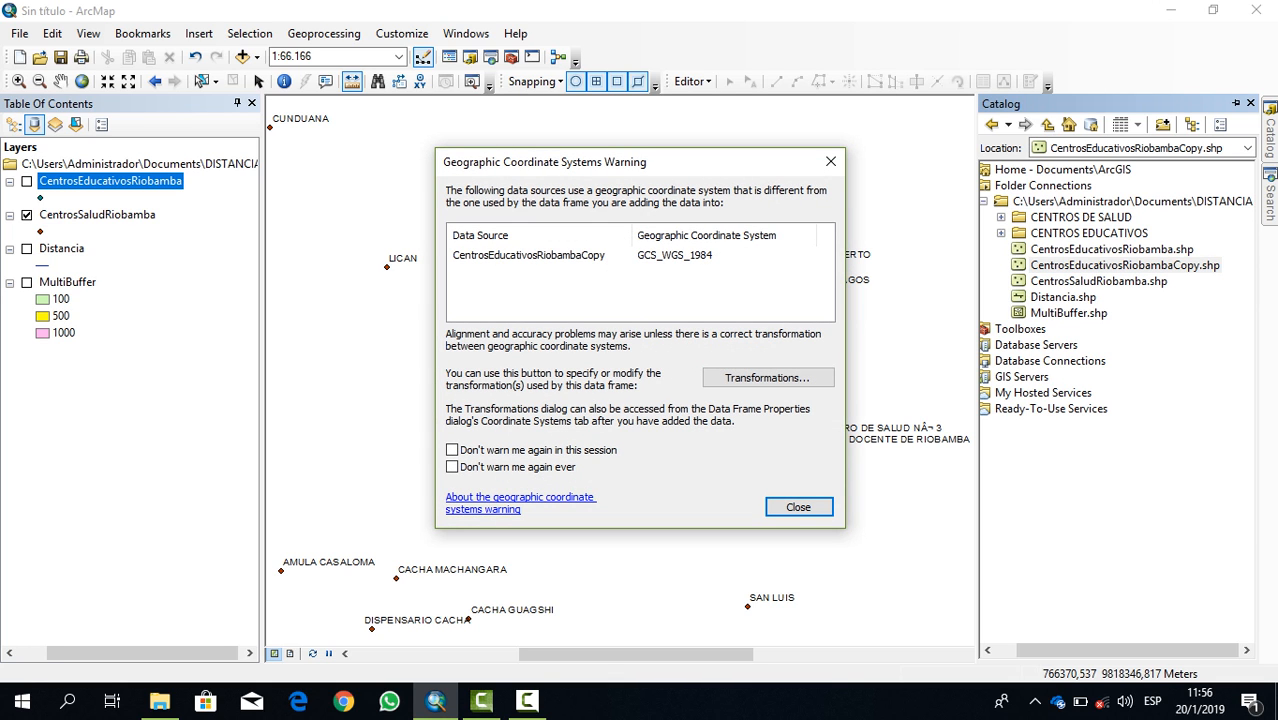
key(Return)
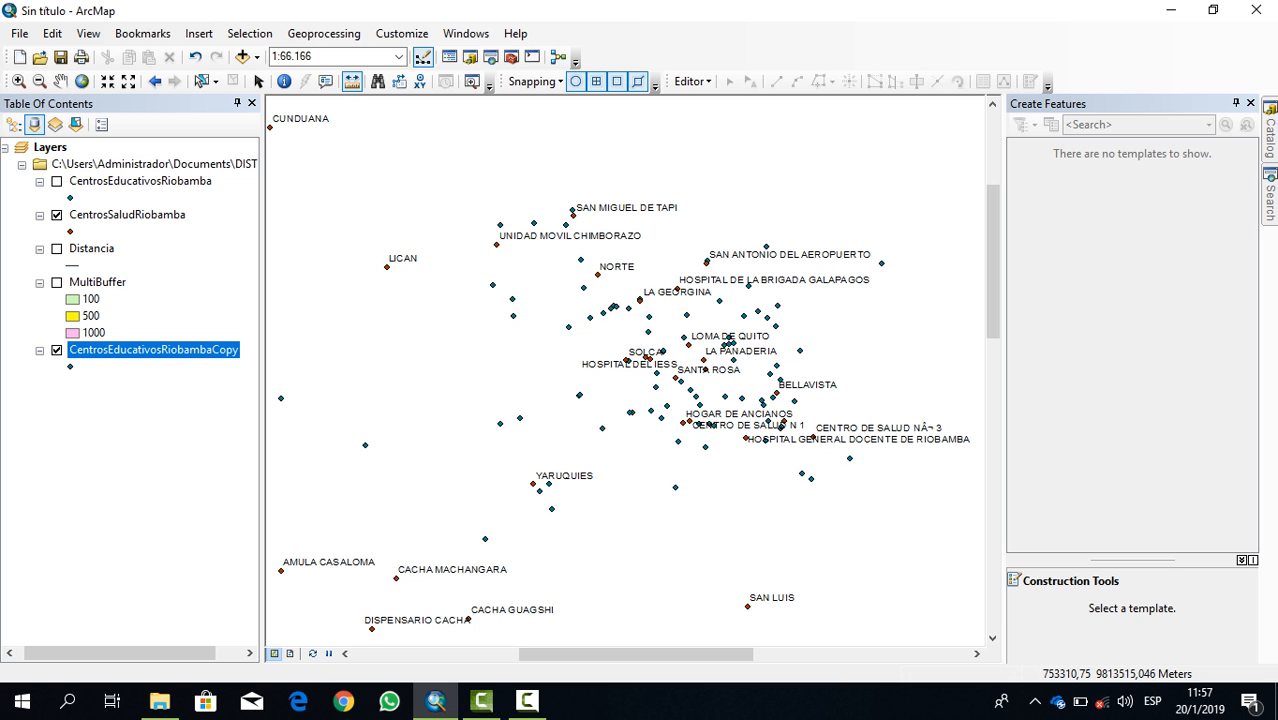
- Set up the Point Distance tool with CentrosSaludRiobamba as input features and CentrosEducativosRiobamba as near features
click(511, 57)
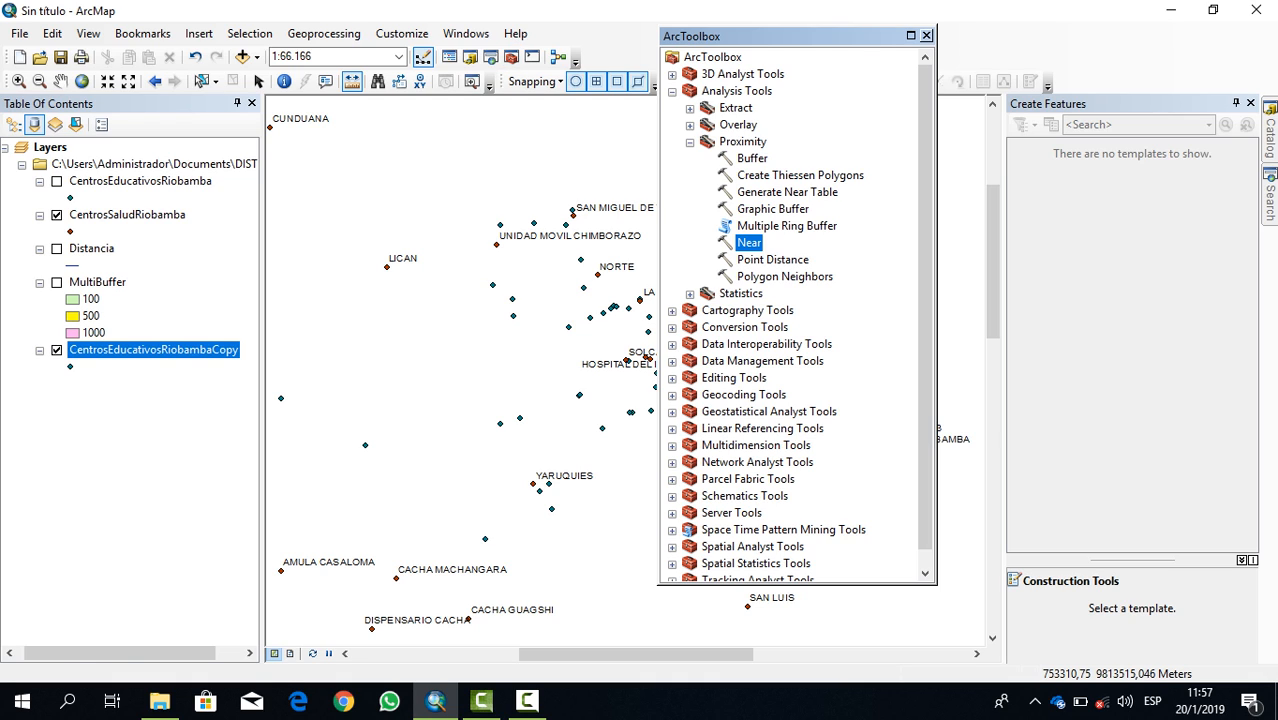
click(773, 260)
double_click(773, 260)
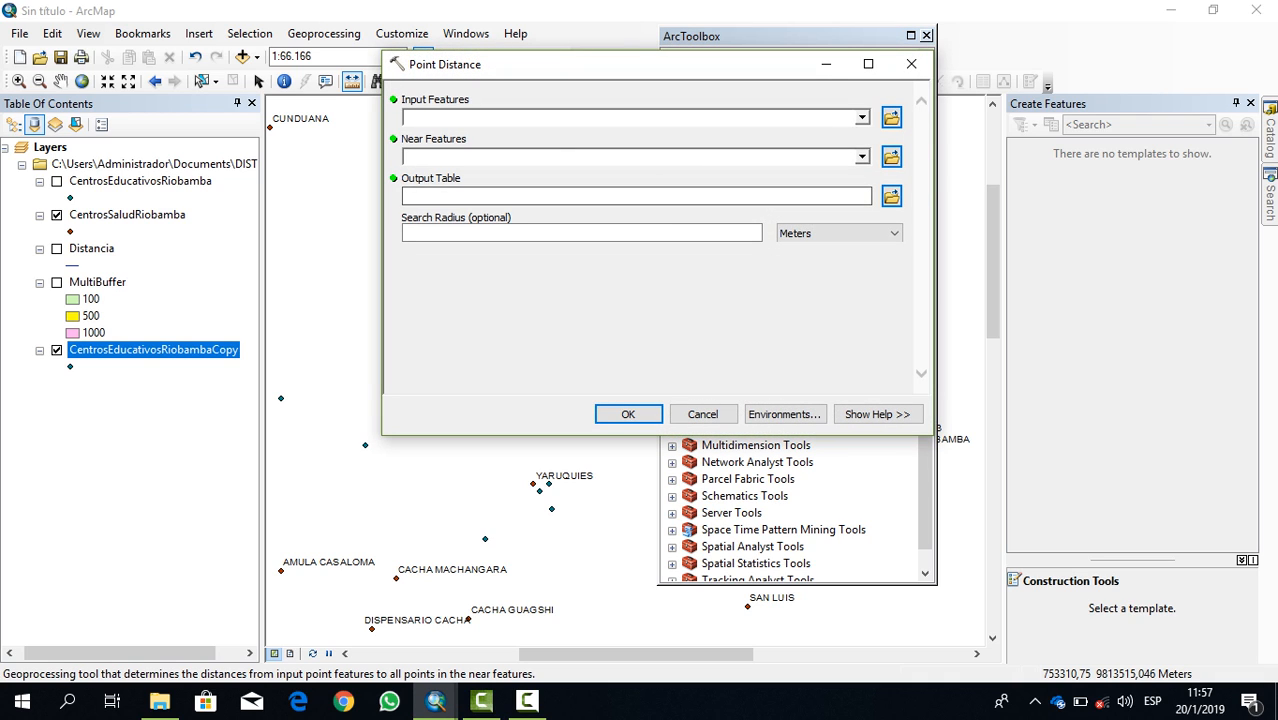
click(862, 118)
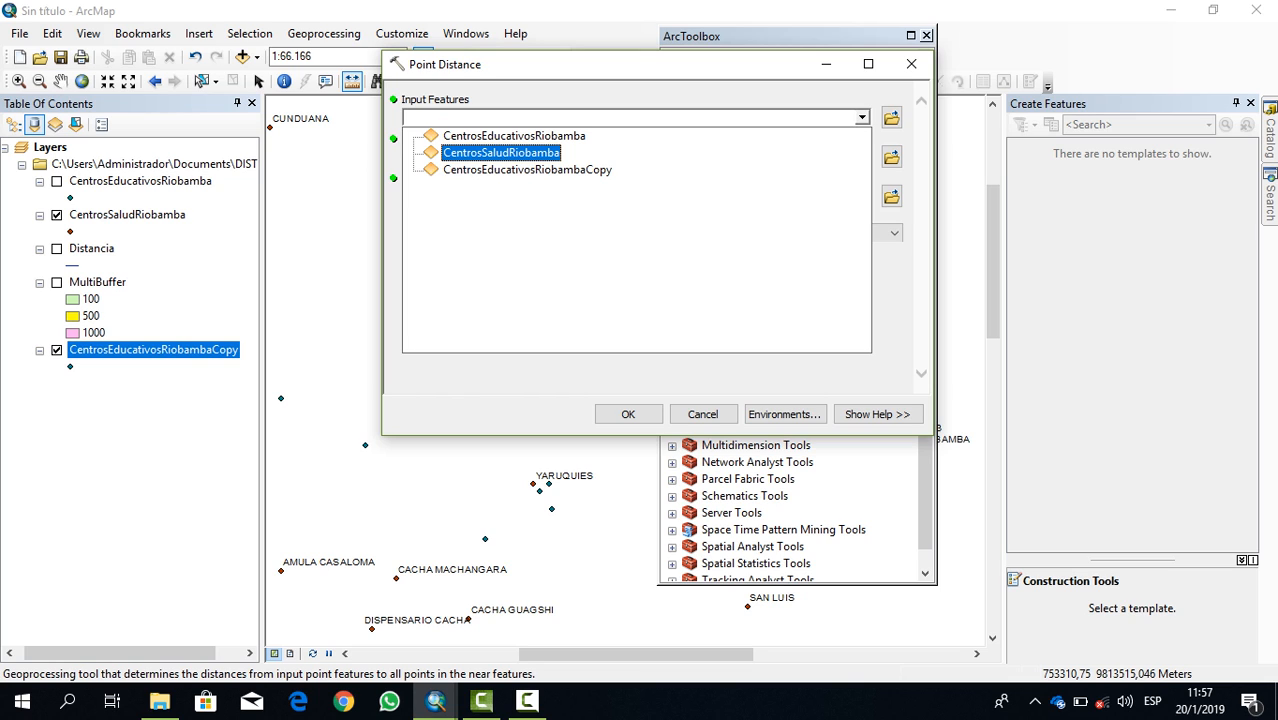
click(501, 152)
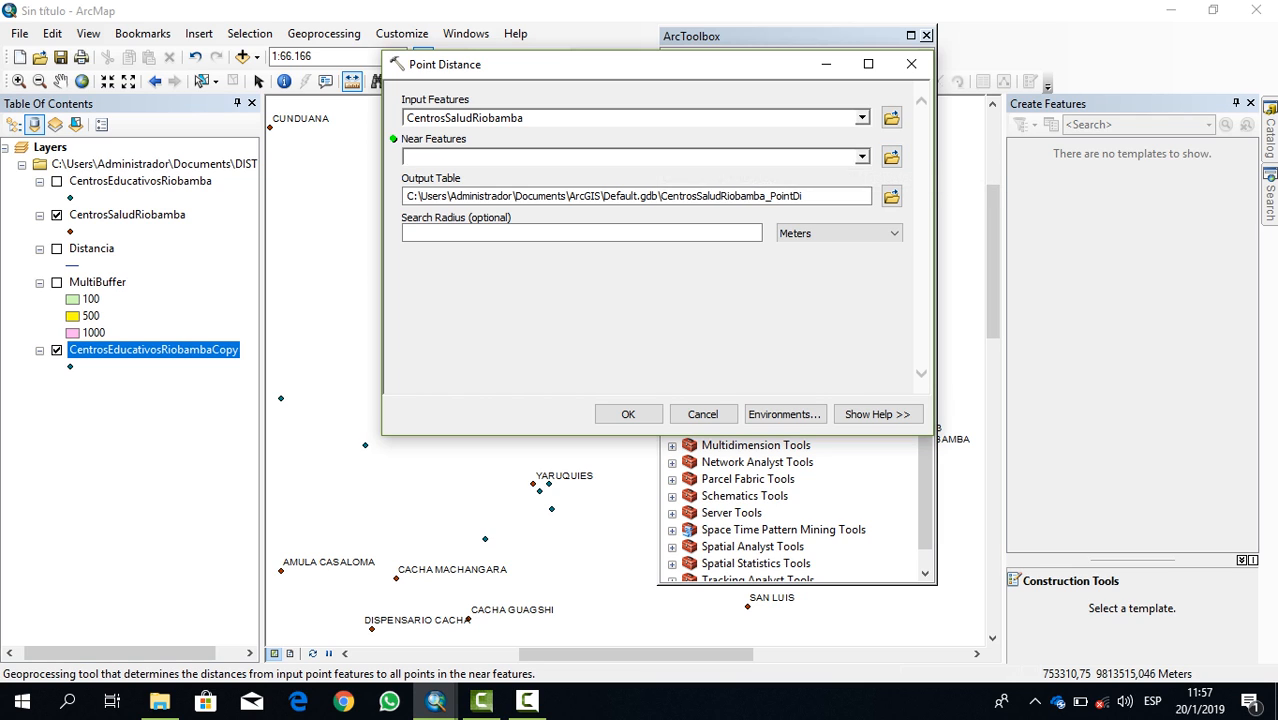
click(862, 157)
click(513, 175)
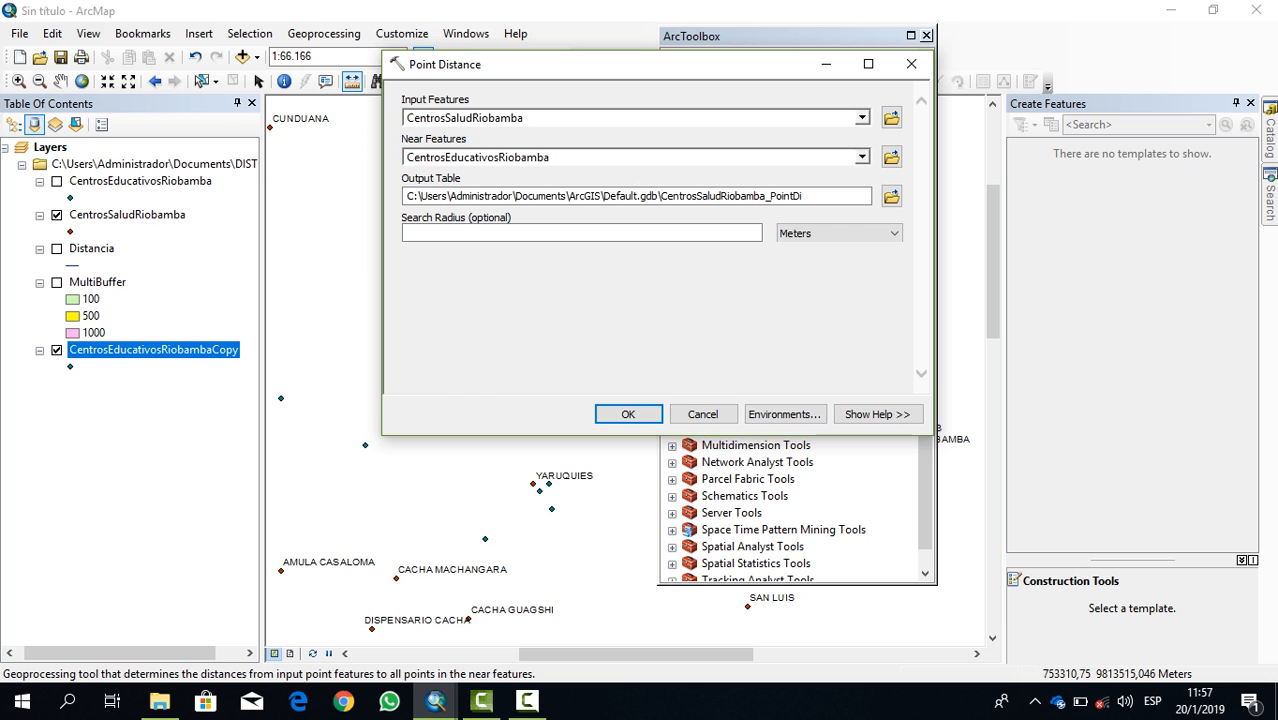
- Set the output table to PointDistance in the DISTANCIA folder and try to run Point Distance without a search radius, keeping the units in Meters
click(891, 196)
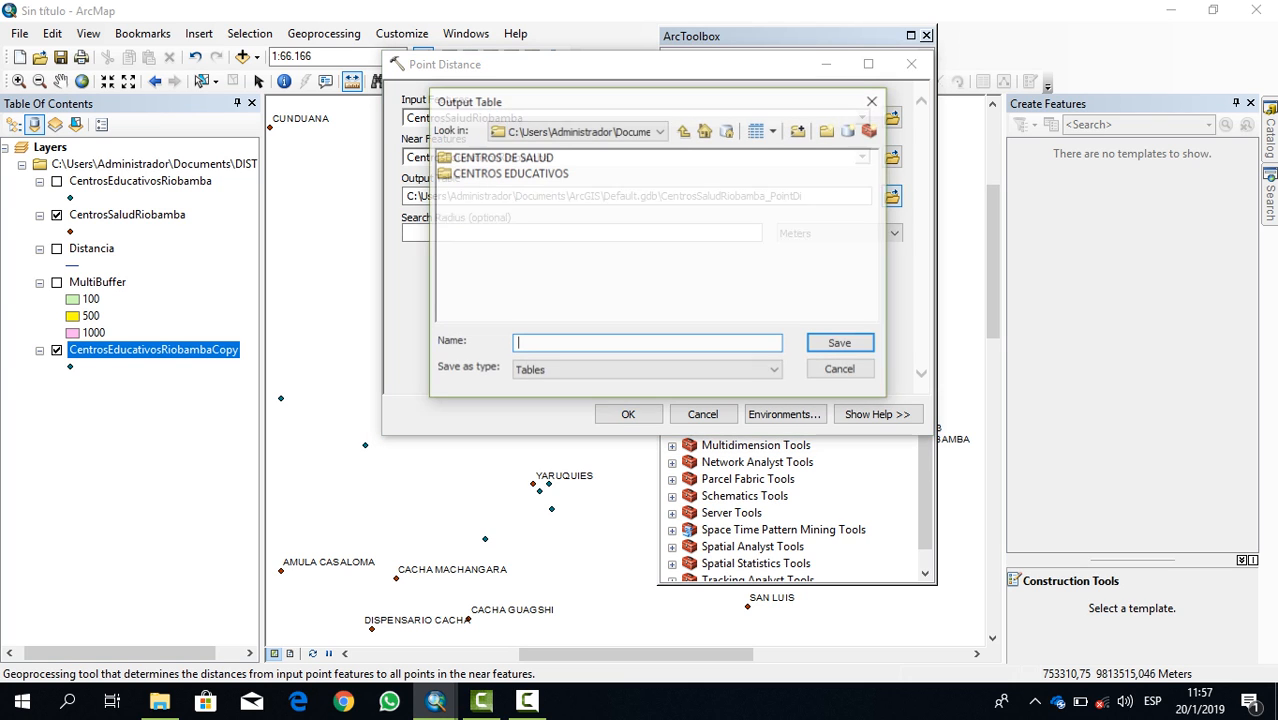
click(660, 131)
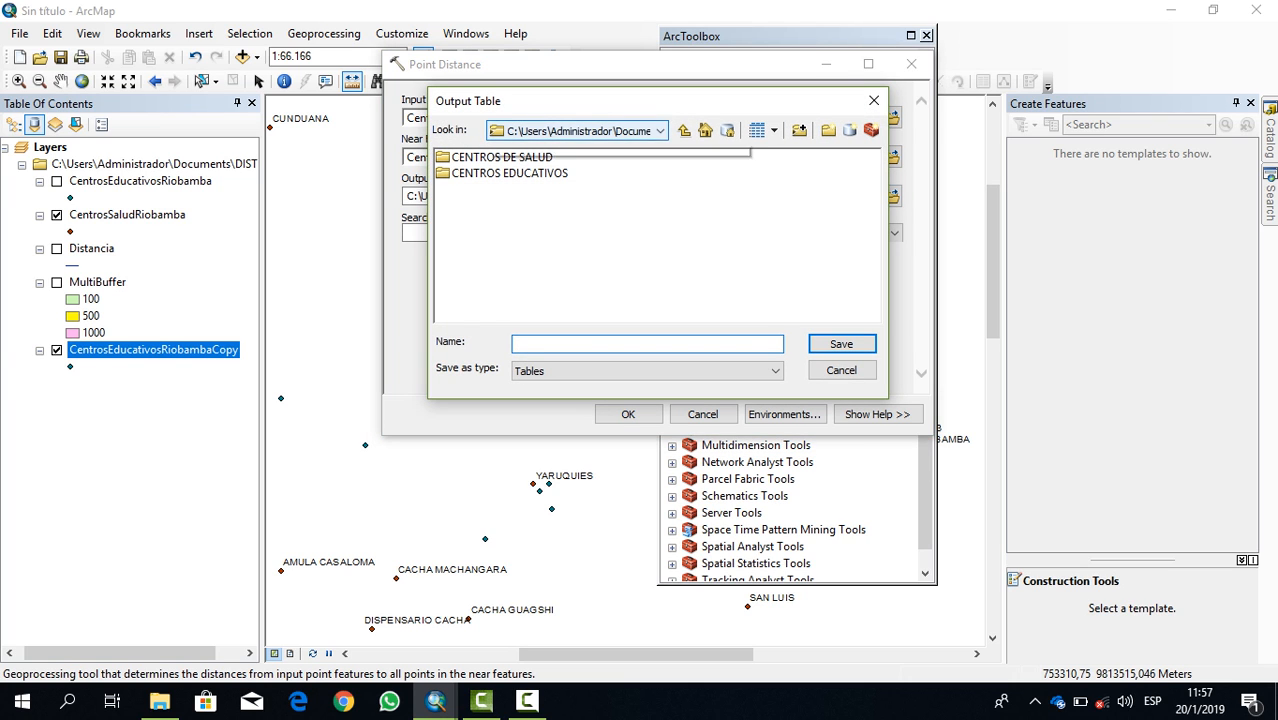
click(620, 180)
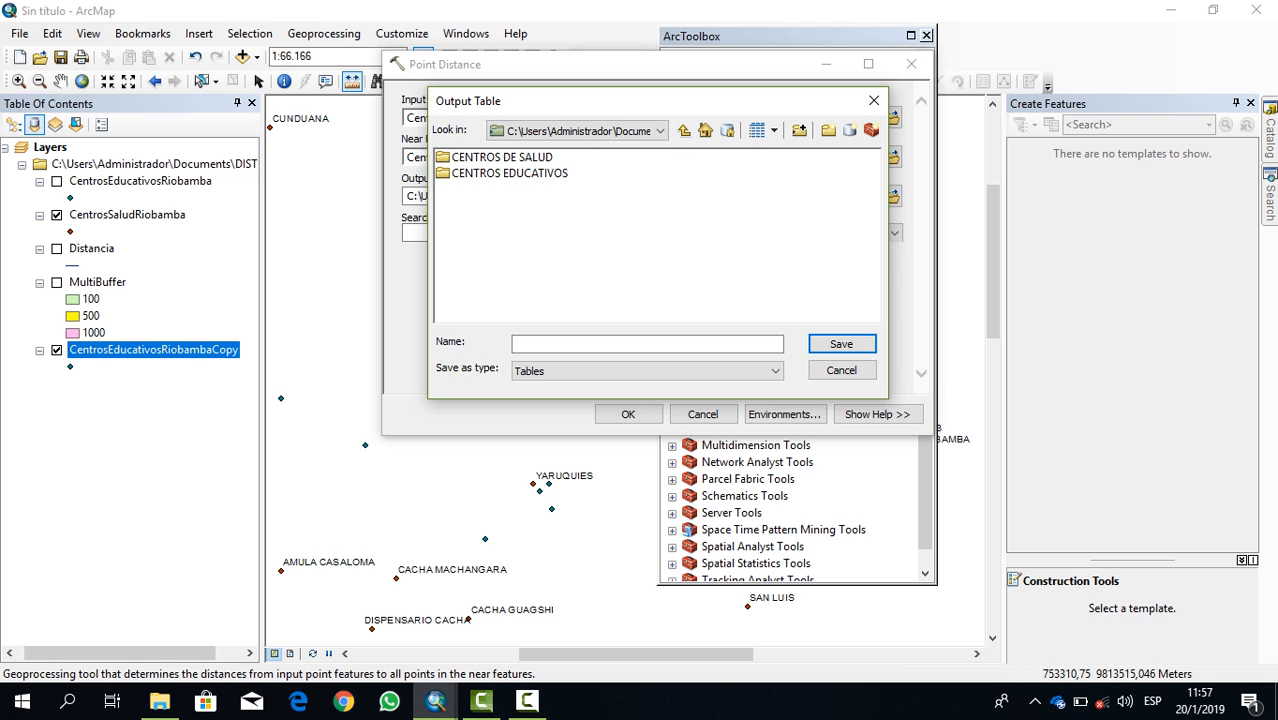
click(630, 344)
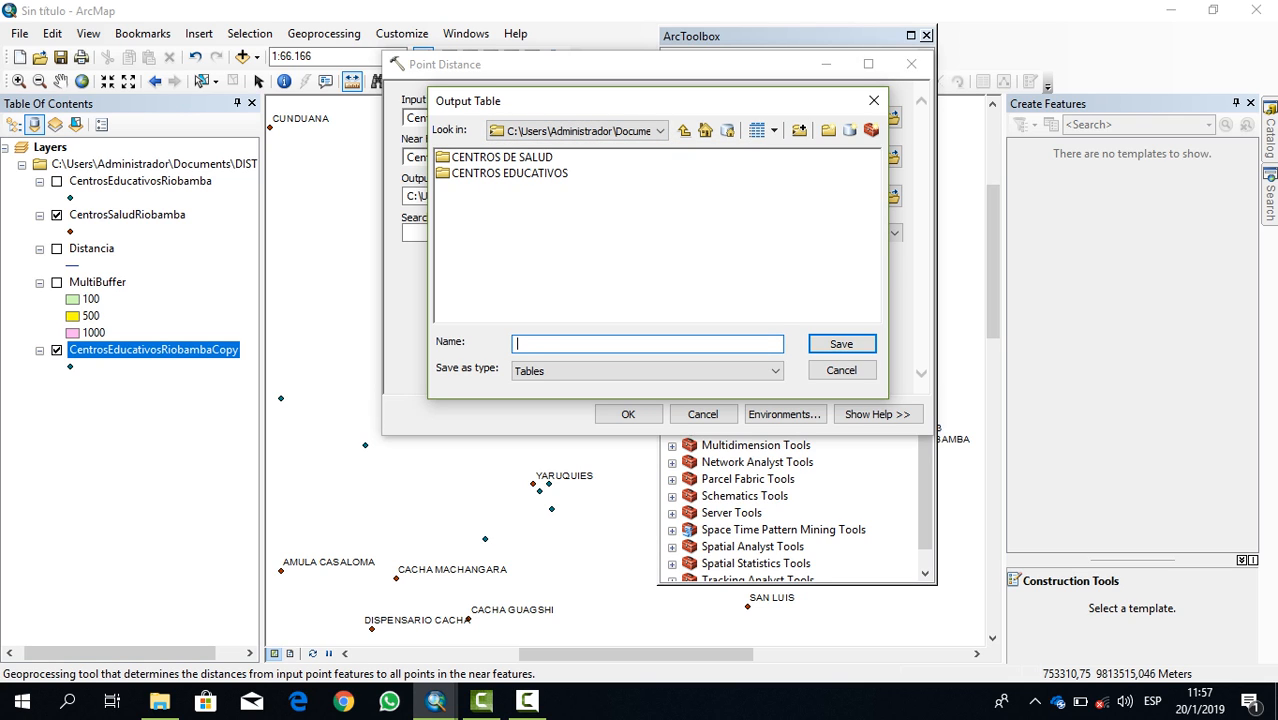
text(PointDistance)
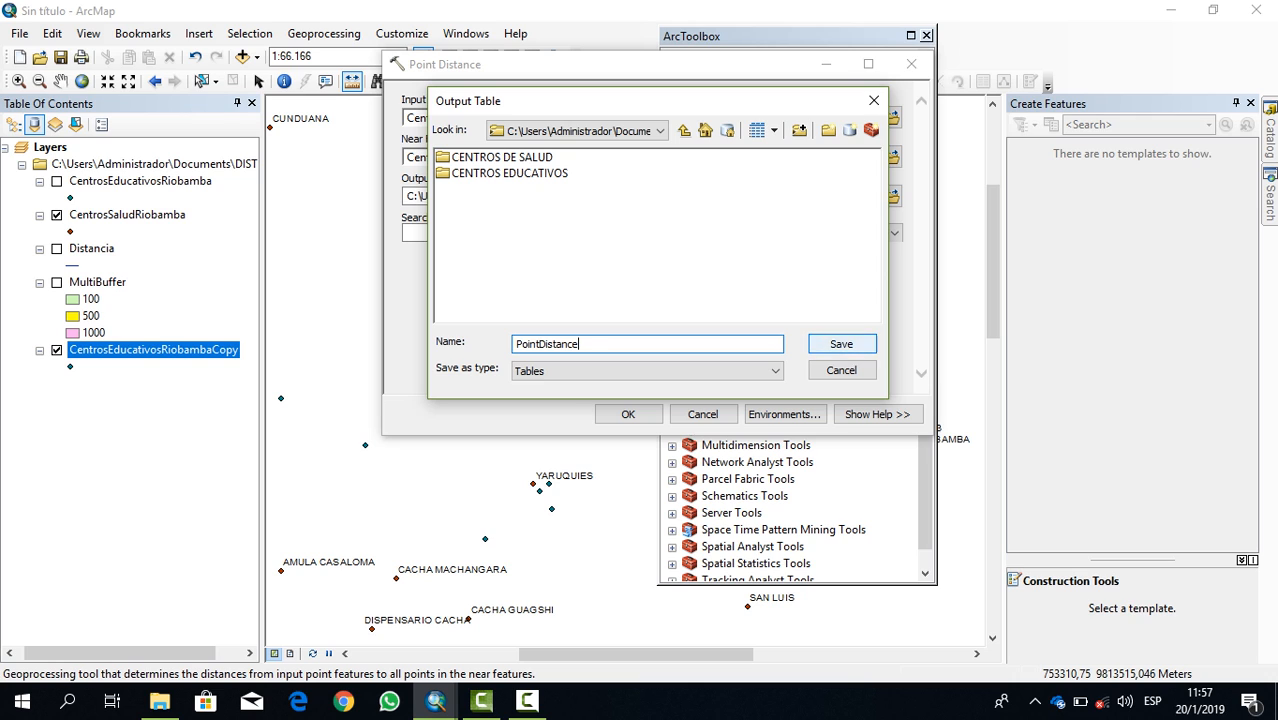
click(841, 344)
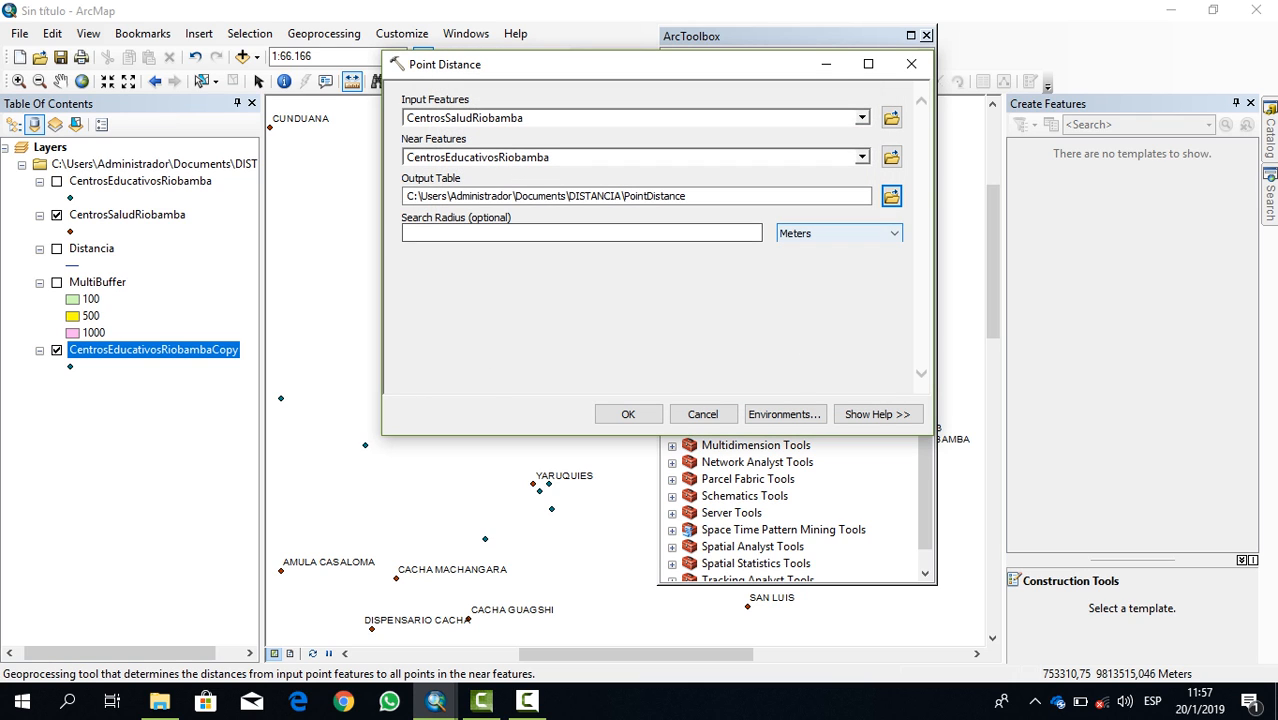
click(838, 233)
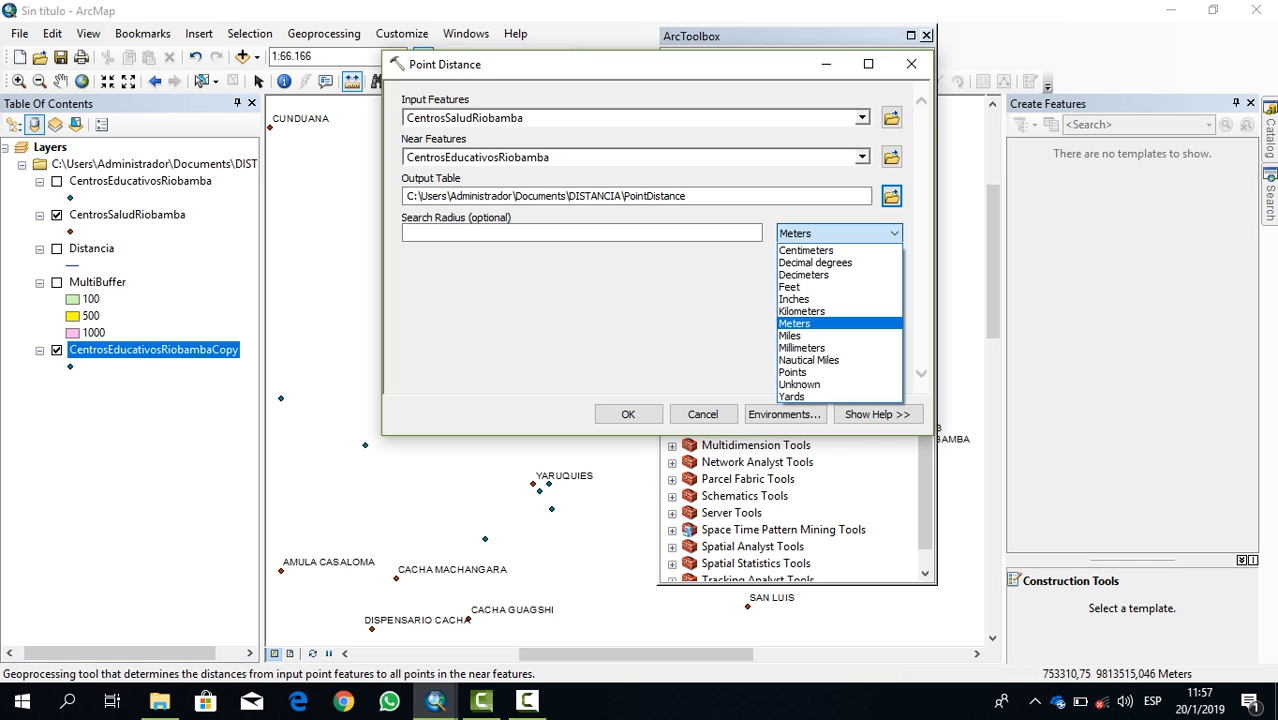
click(838, 233)
click(628, 414)
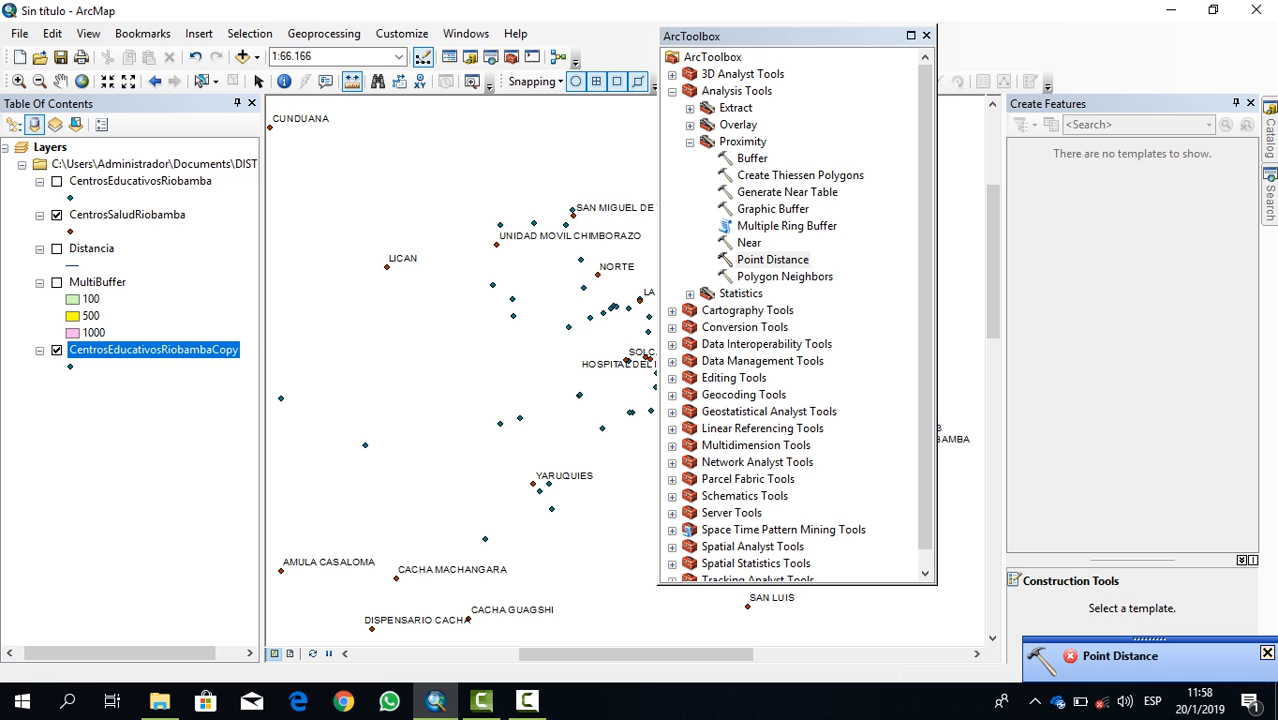
- Set up Point Distance with CentrosSaludRiobamba as input features and CentrosEducativosRiobambaCopy as near features
click(1267, 653)
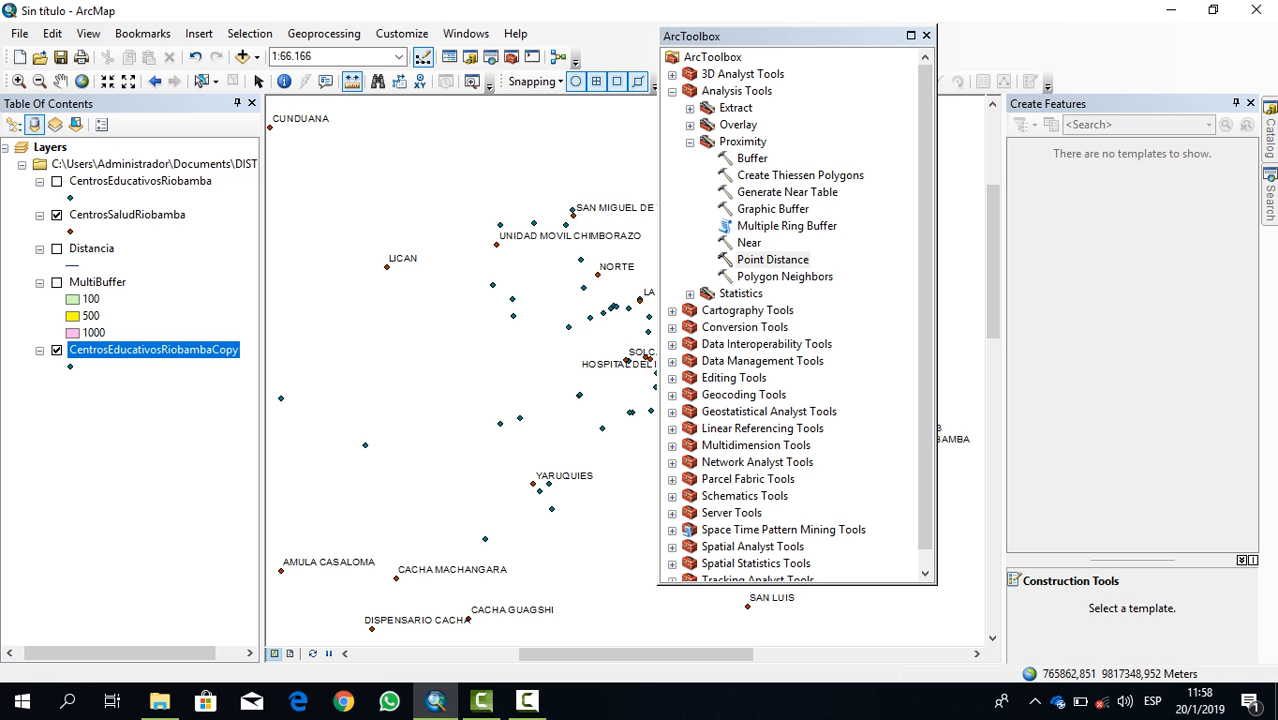
double_click(772, 259)
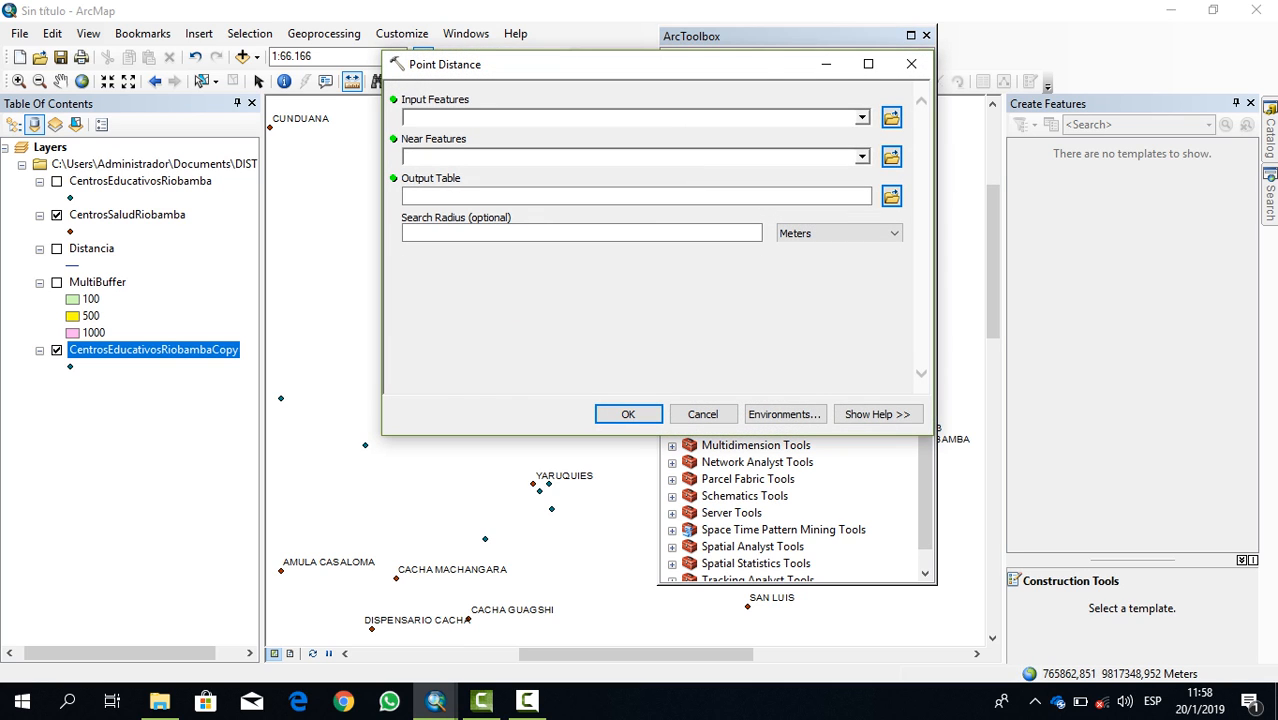
click(862, 117)
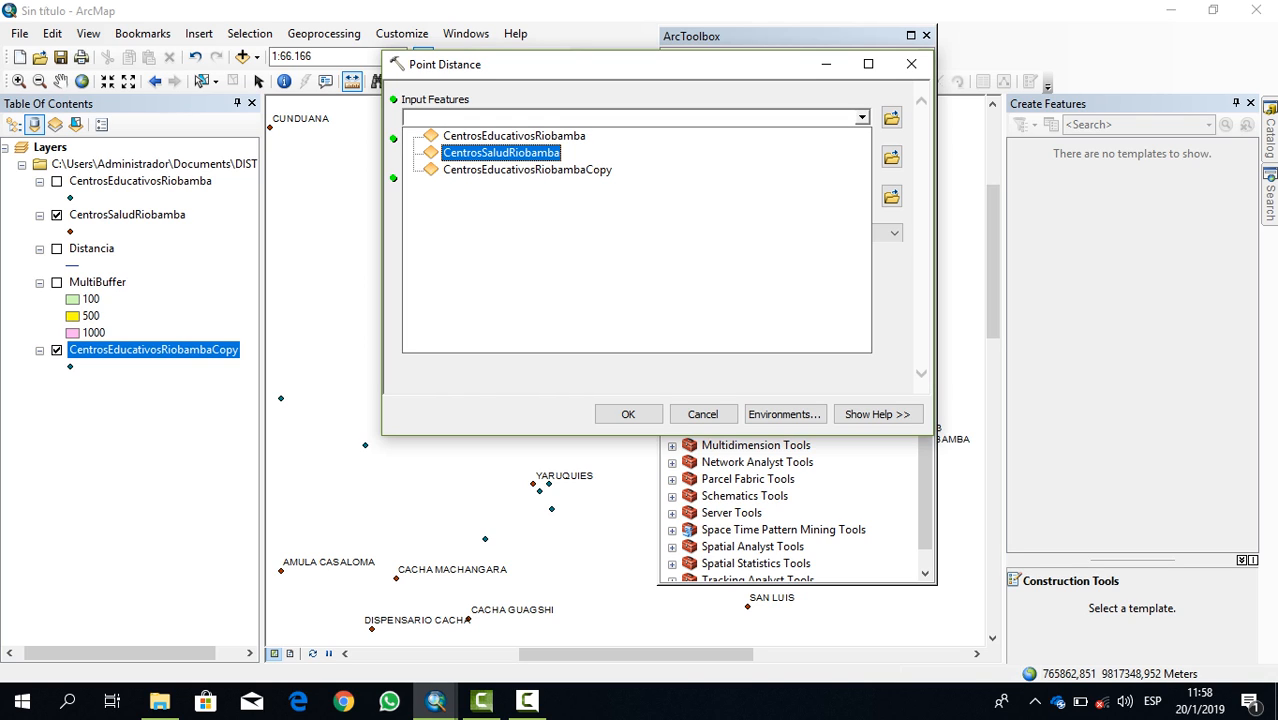
click(502, 153)
click(862, 157)
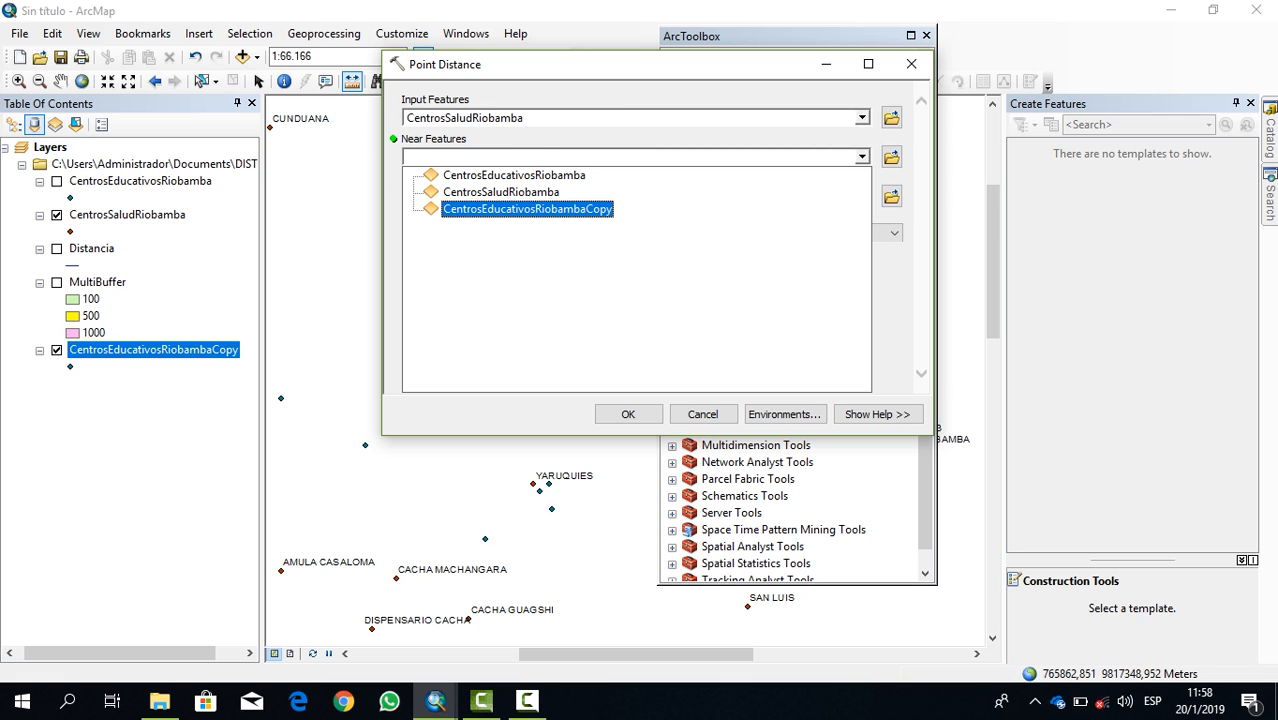
click(527, 209)
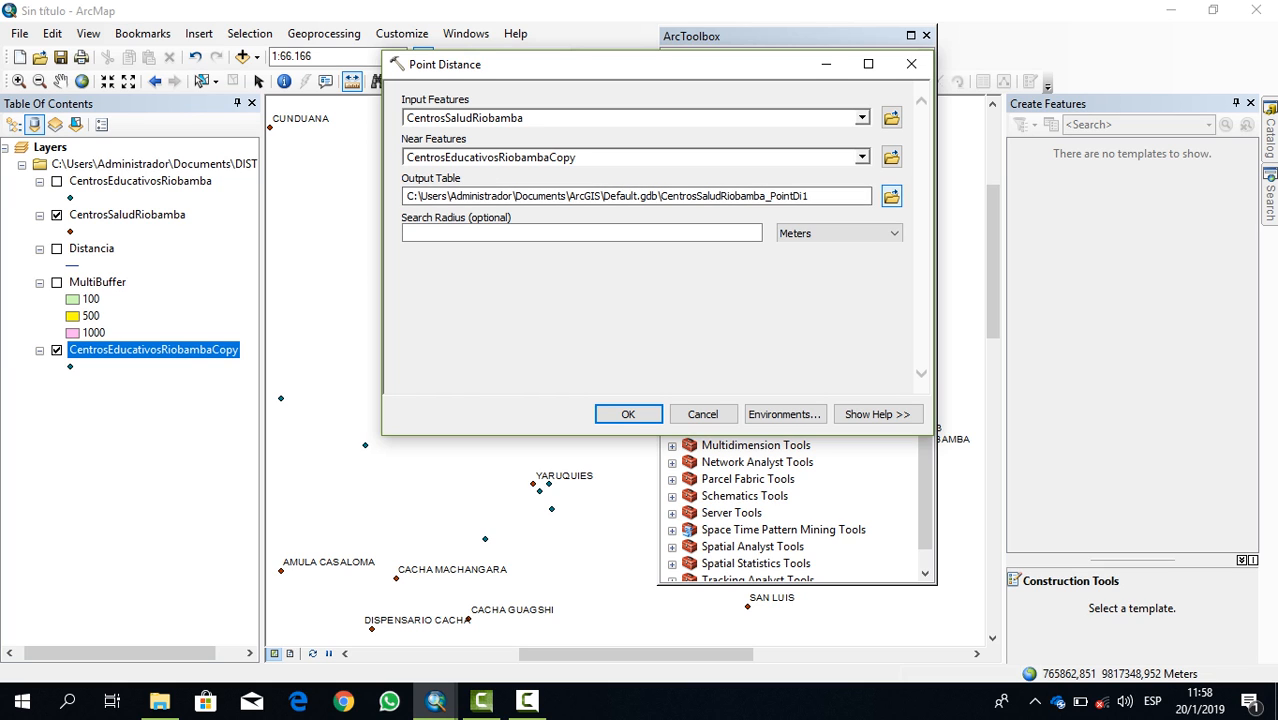
- Name the output table PointDistance in the DISTANCIA folder and try to run Point Distance in Meters without a search radius
click(891, 196)
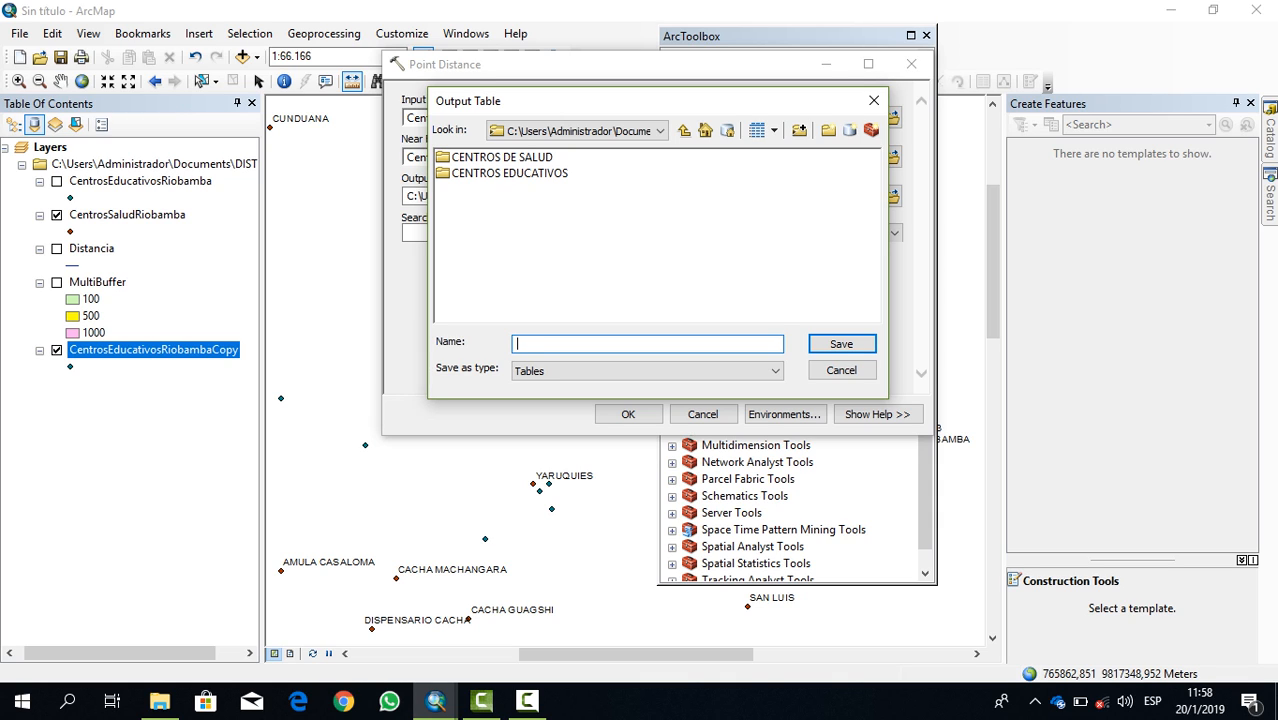
text(PointDistance)
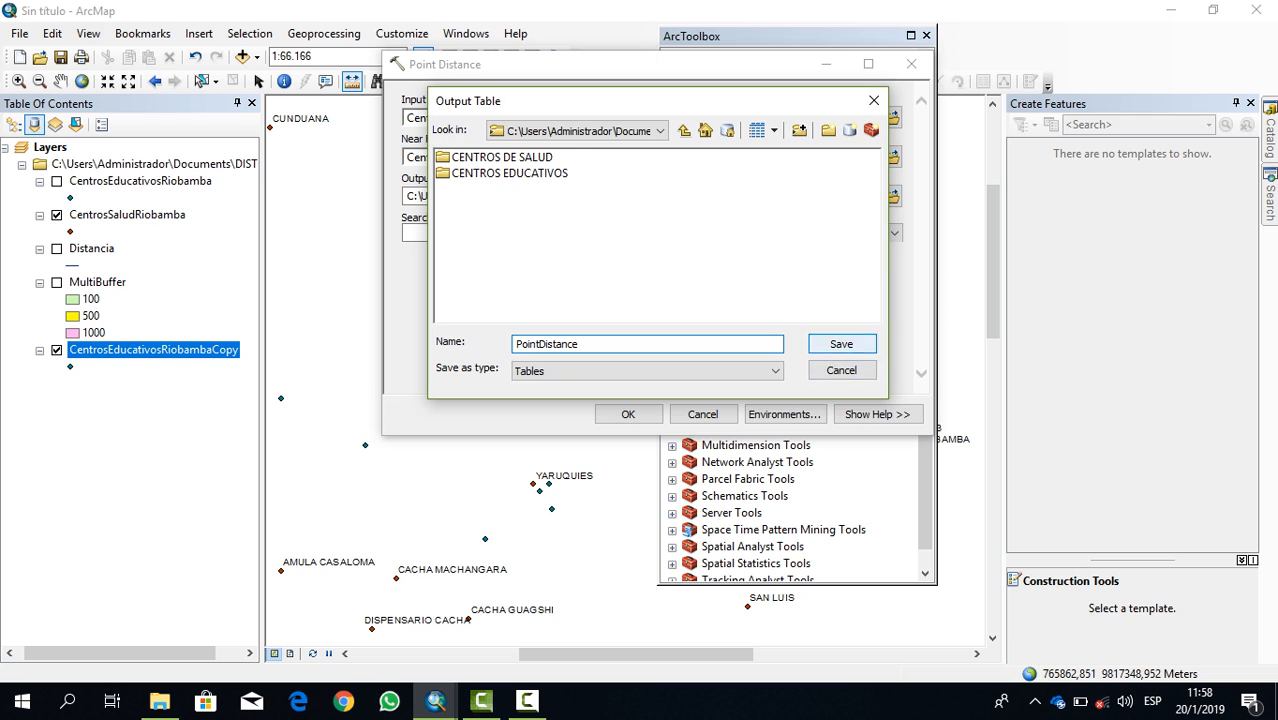
key(Return)
click(894, 233)
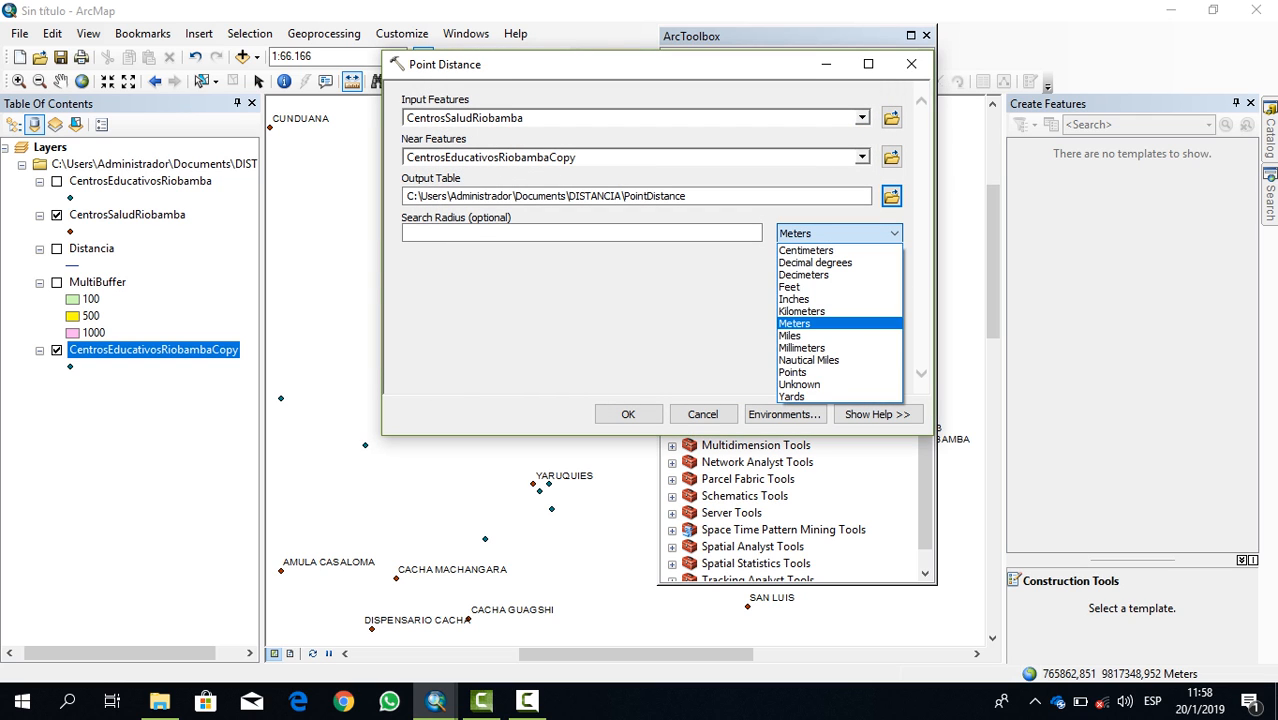
click(894, 233)
key(Return)
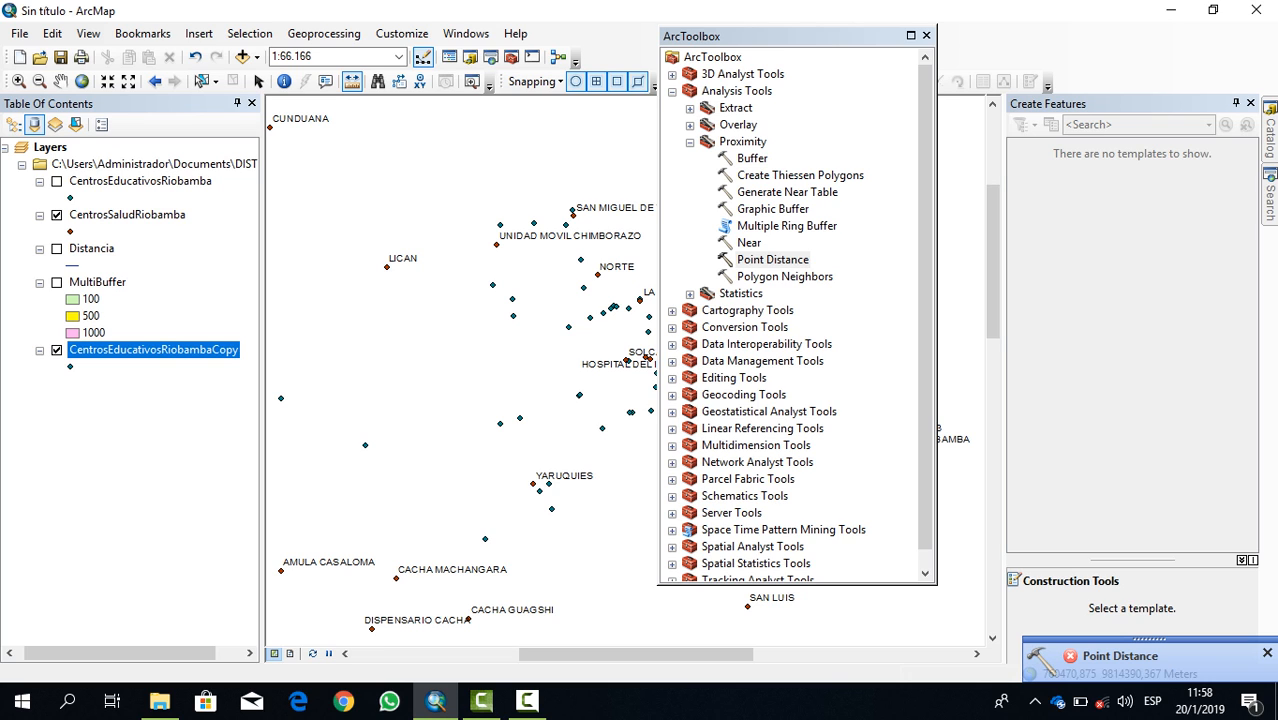
- Run Point Distance from CentrosSaludRiobamba to CentrosEducativosRiobambaCopy with the default geodatabase output table and no search radius, then close ArcToolbox
double_click(772, 259)
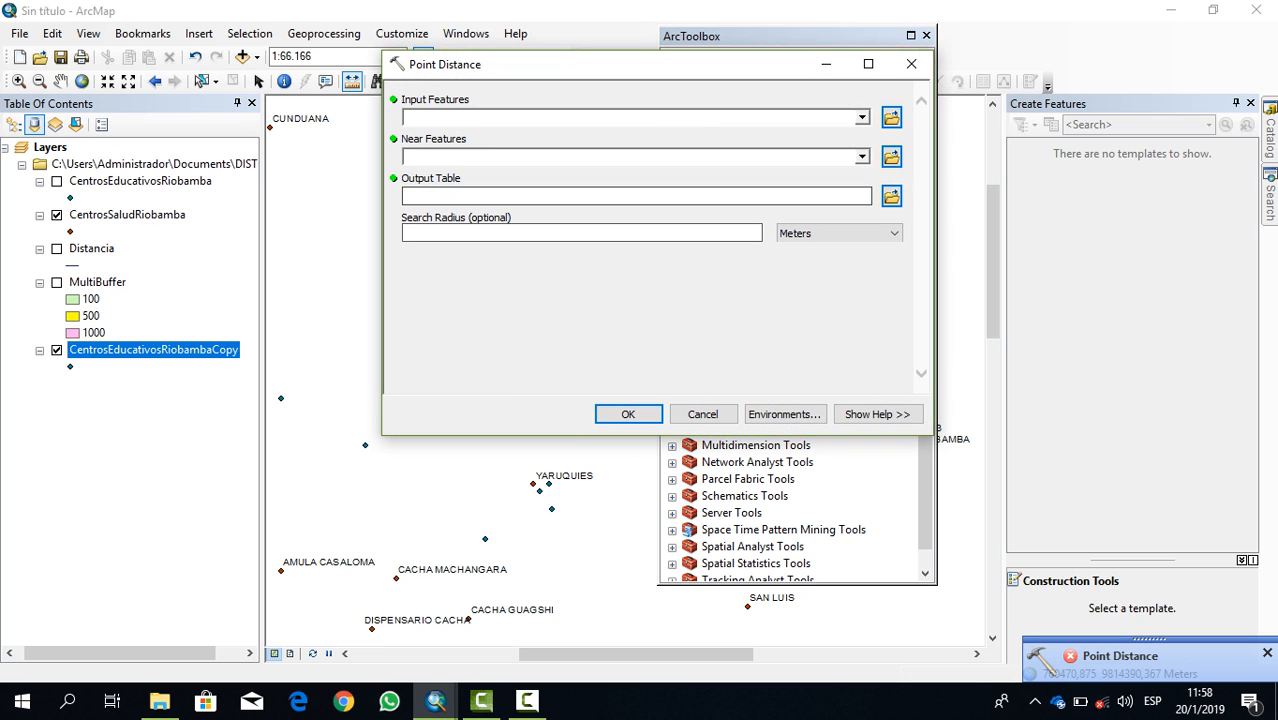
click(862, 117)
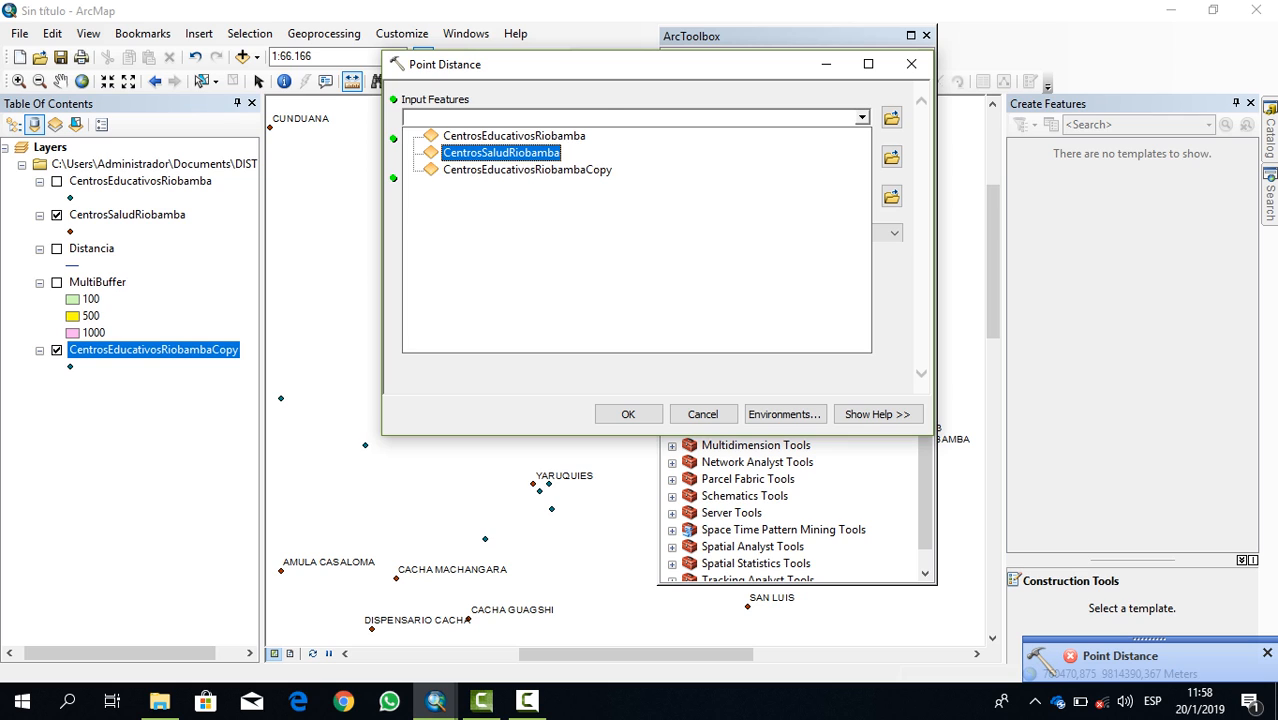
click(500, 152)
click(862, 156)
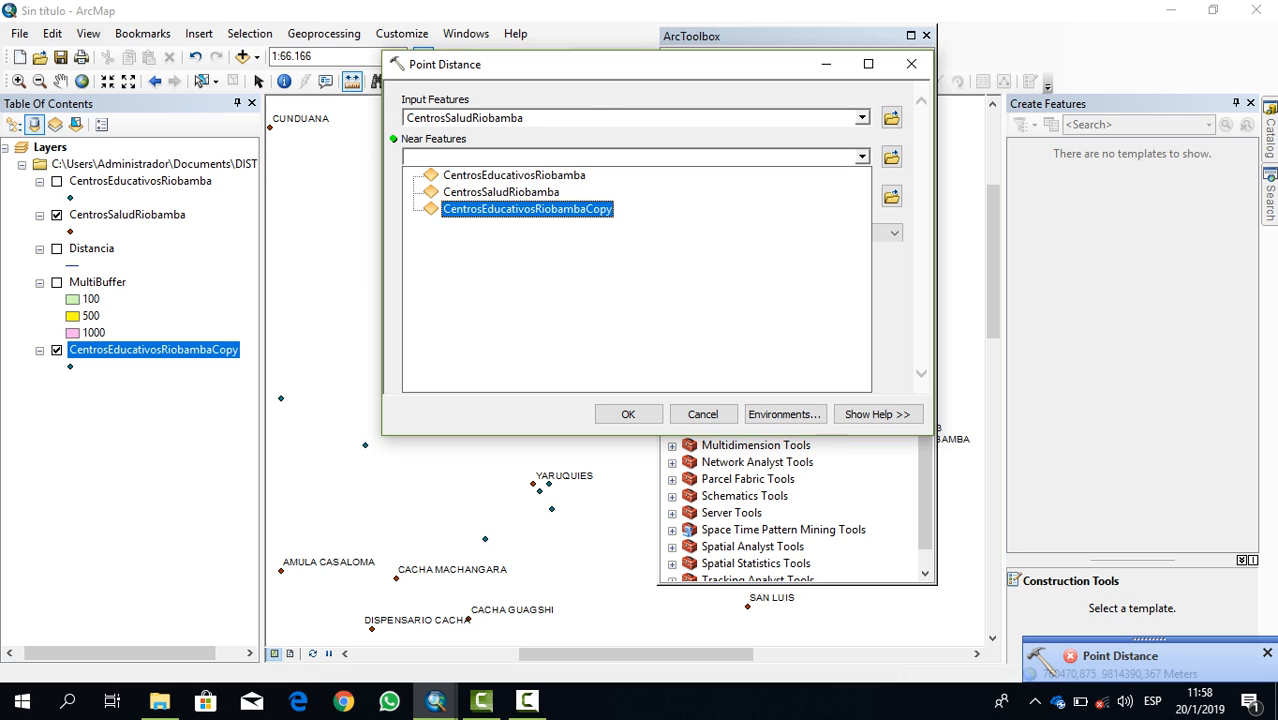
click(527, 208)
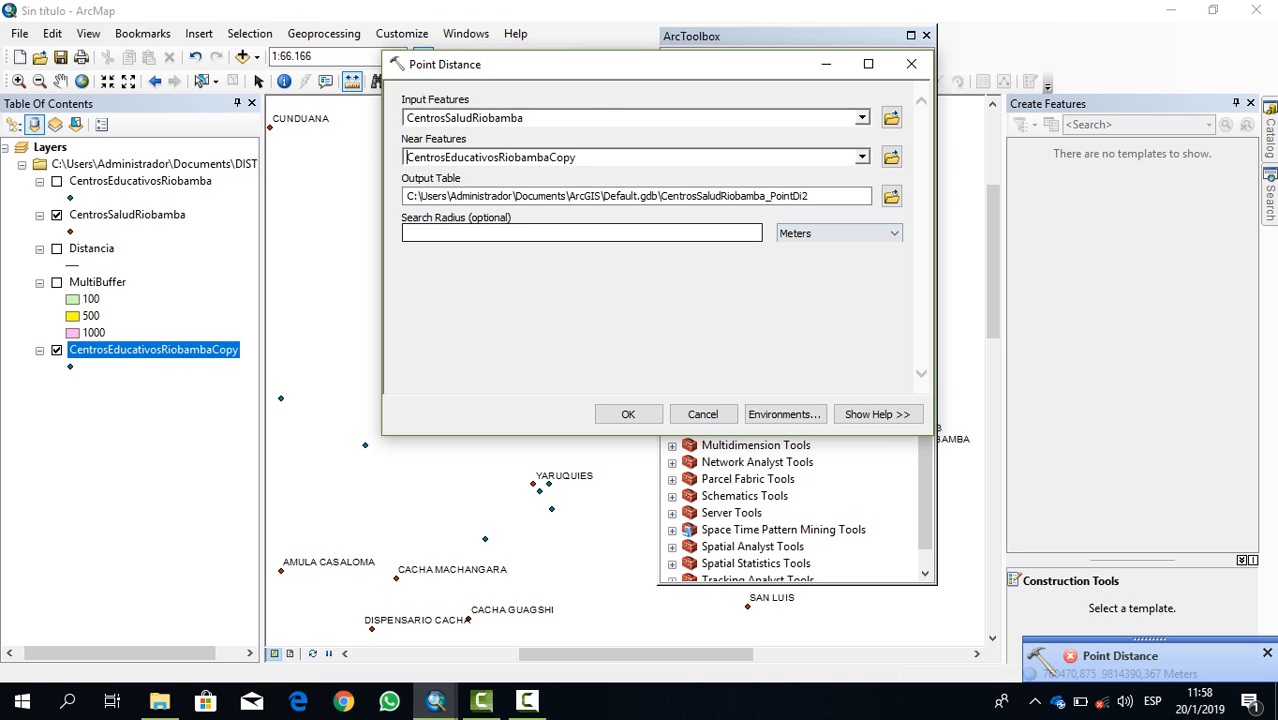
click(628, 414)
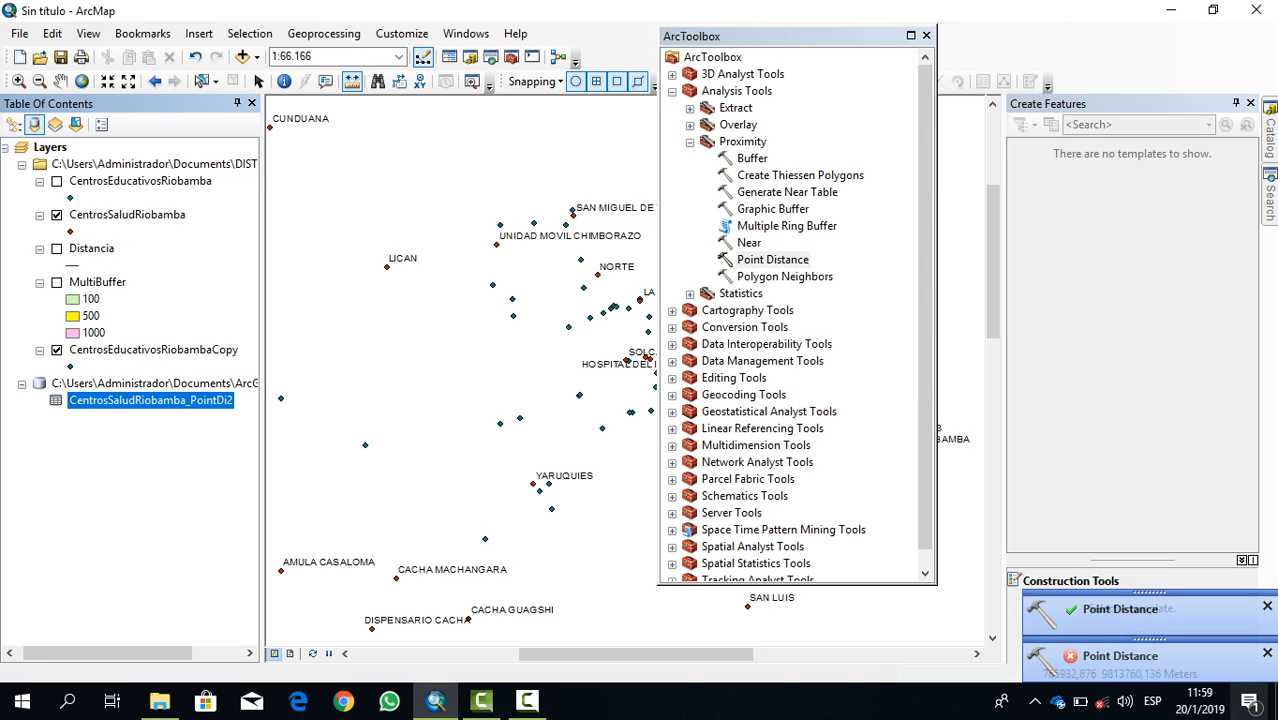
click(1267, 653)
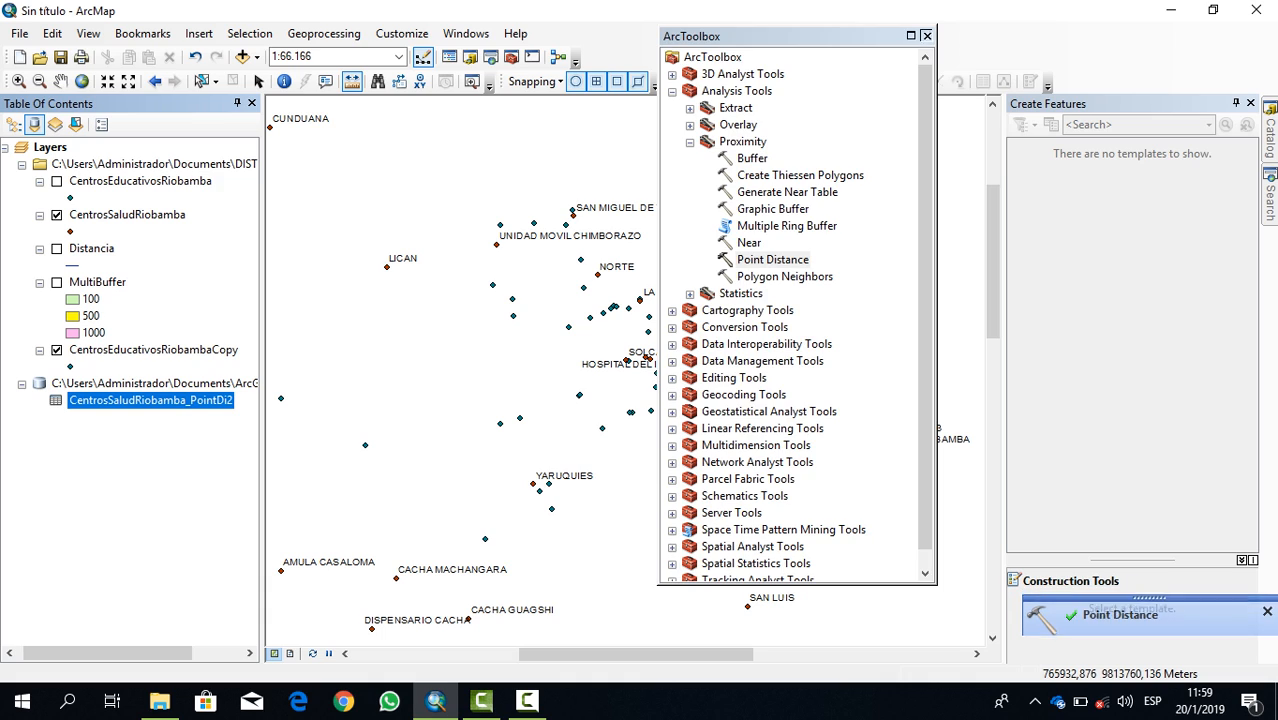
click(926, 35)
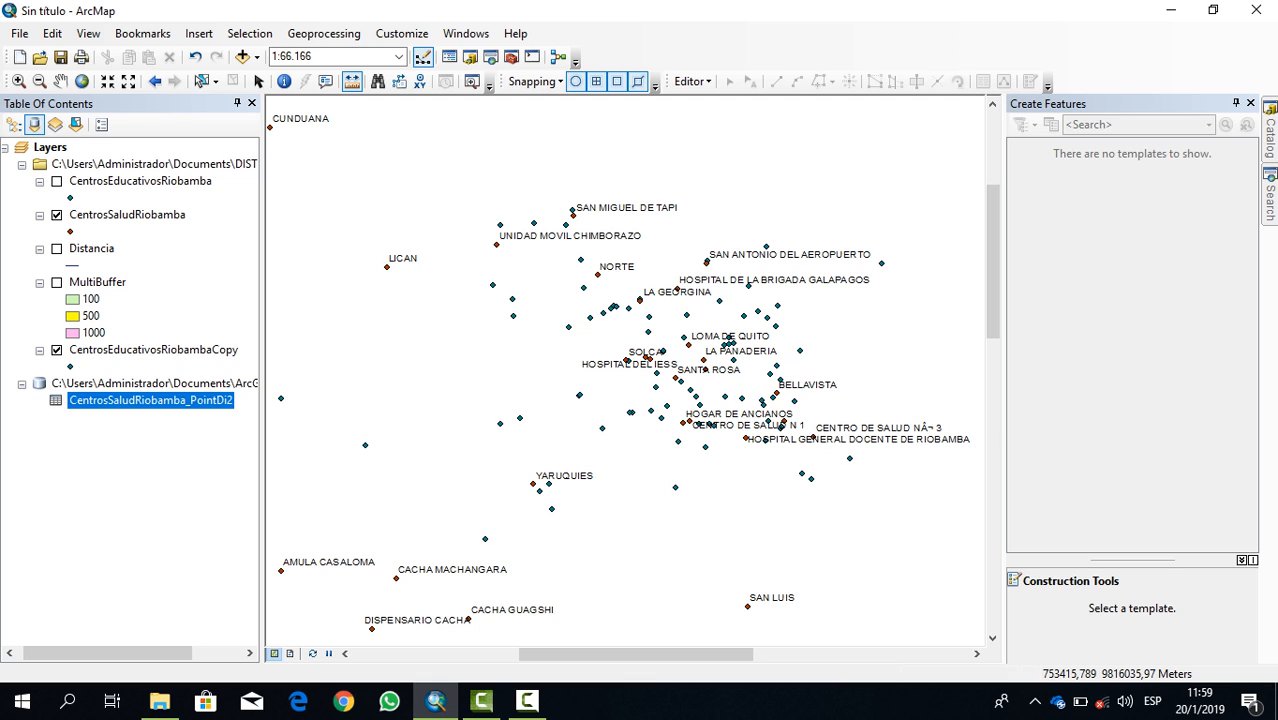
- Open the CentrosSaludRiobamba_PointDi2 table, examine its input, near and distance fields, and close it
right_click(140, 400)
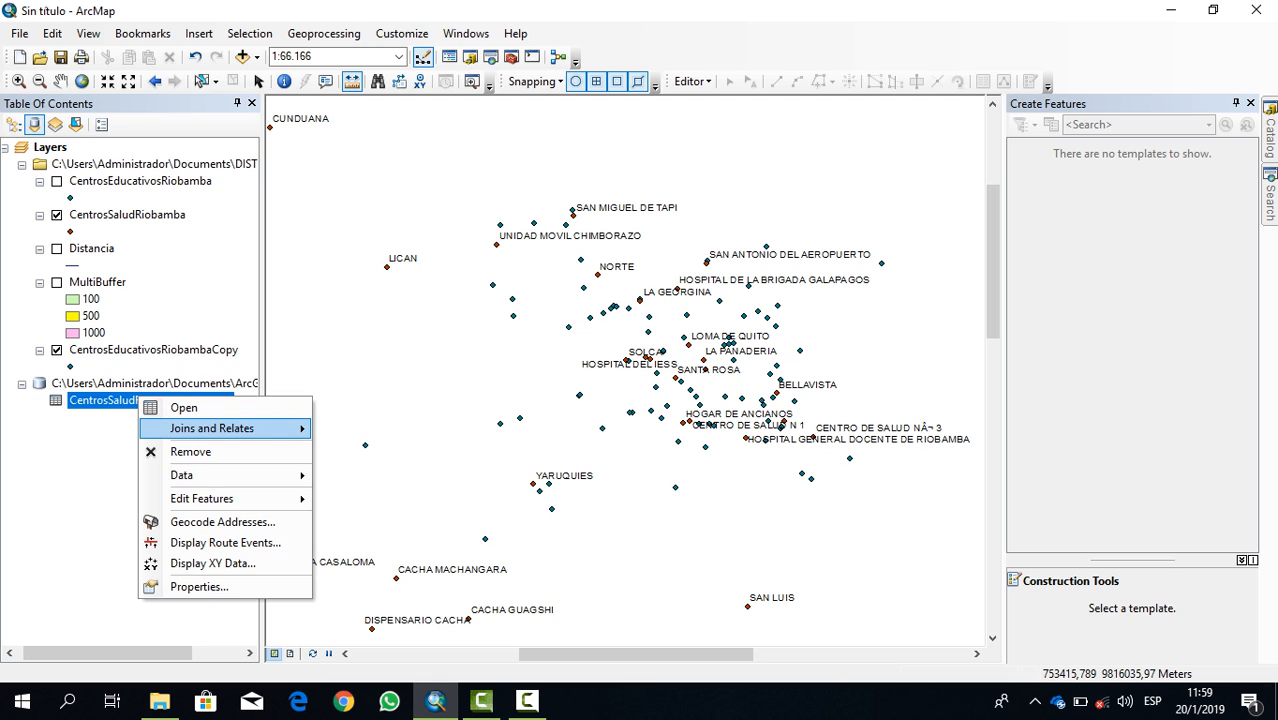
click(184, 408)
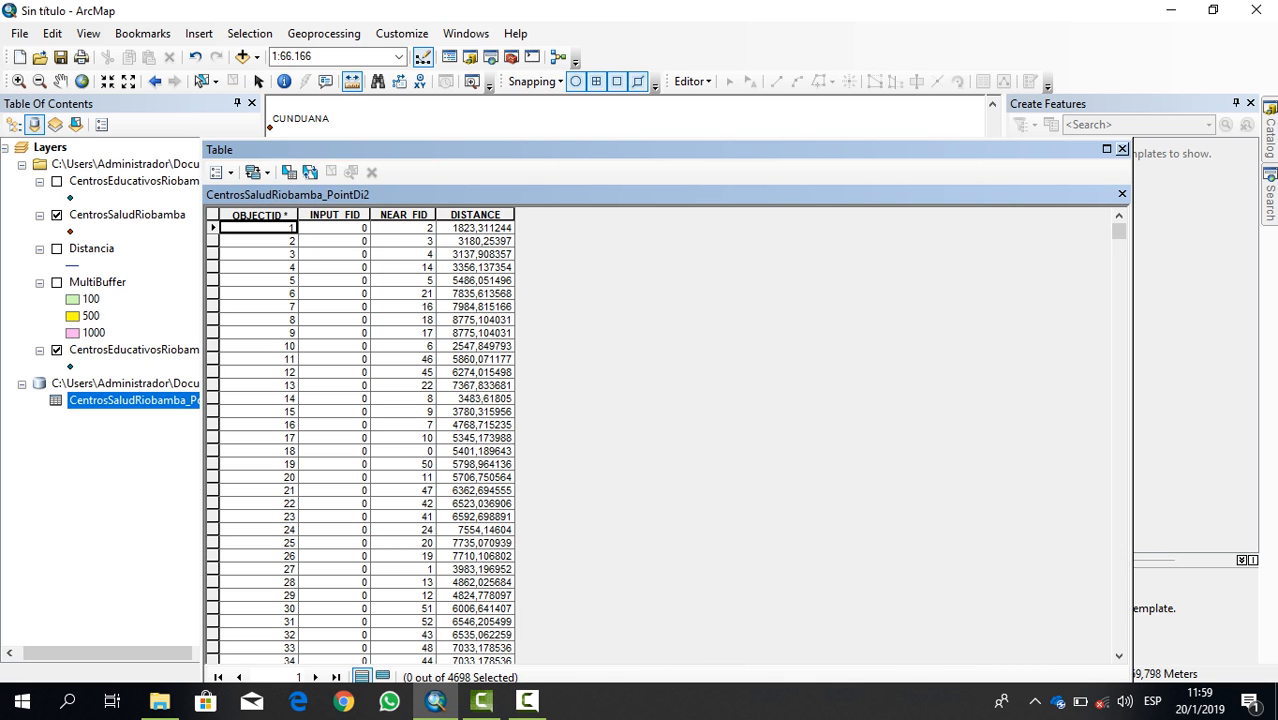
click(1122, 149)
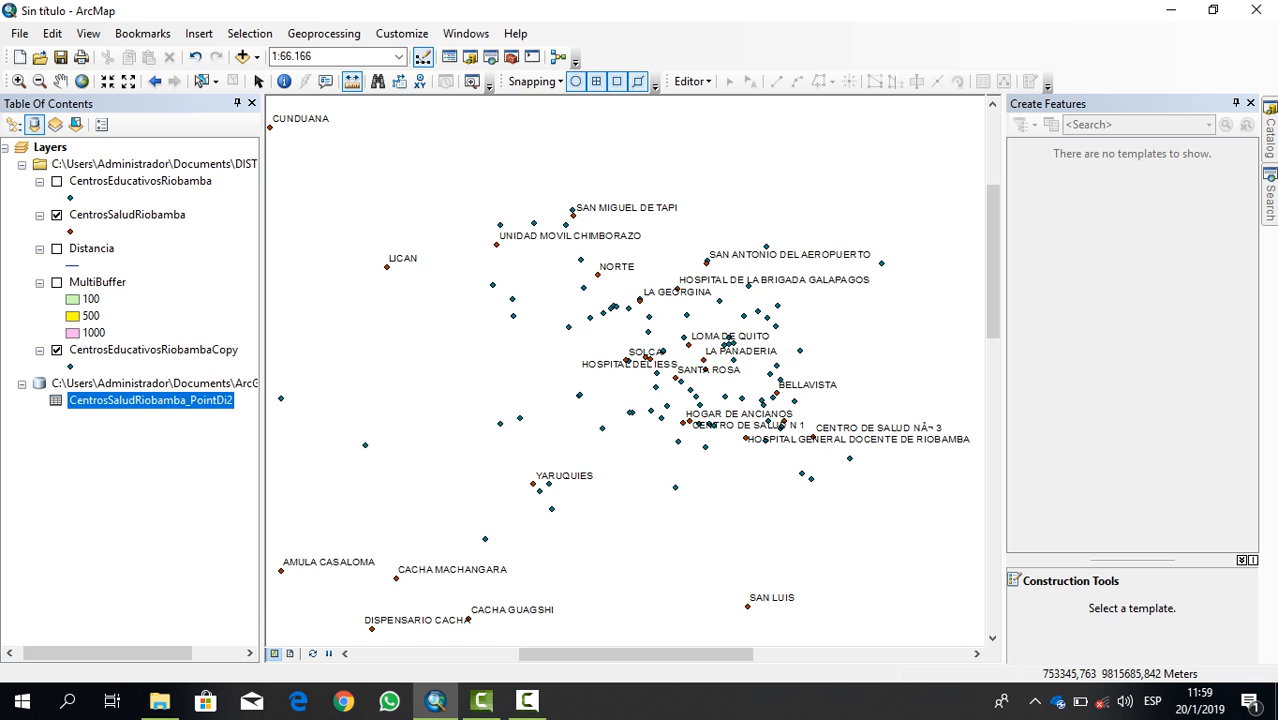
- Join CentrosEducativosRiobamba to the CentrosSaludRiobamba_PointDi2 table by matching INPUT_FID to FID, keeping all records and validating the join
right_click(186, 403)
mouse_move(290, 437)
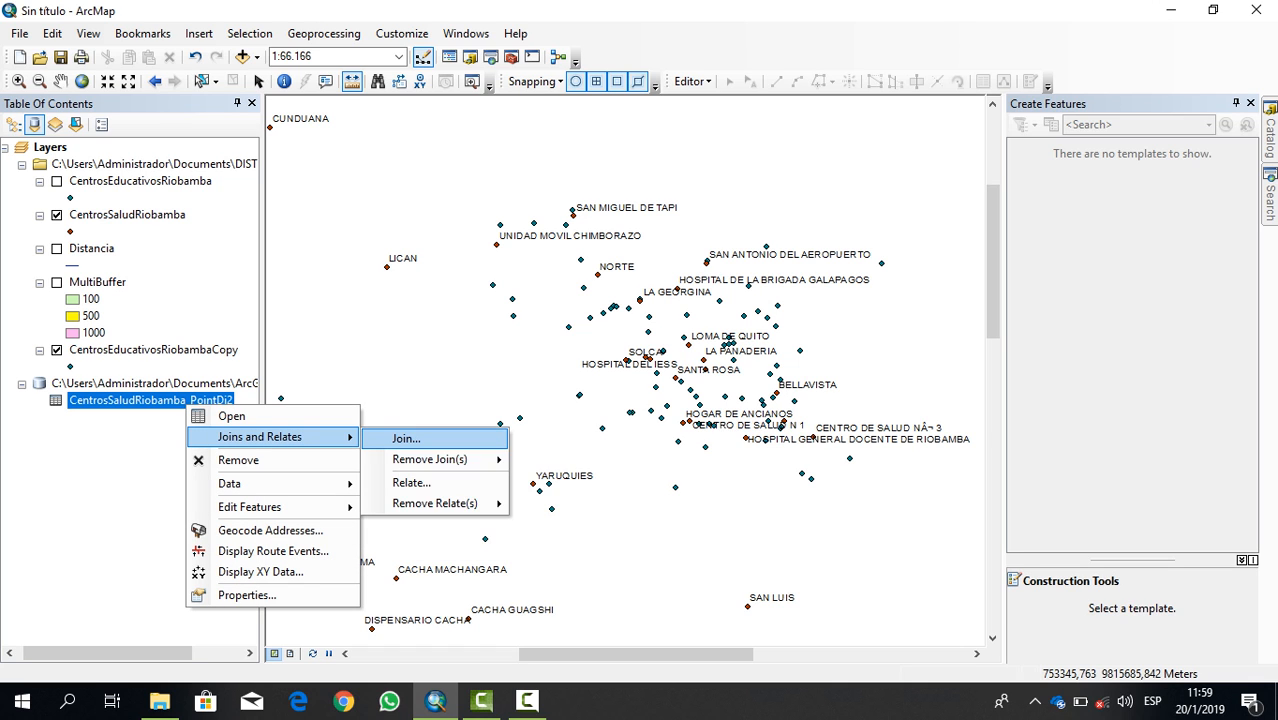
click(406, 438)
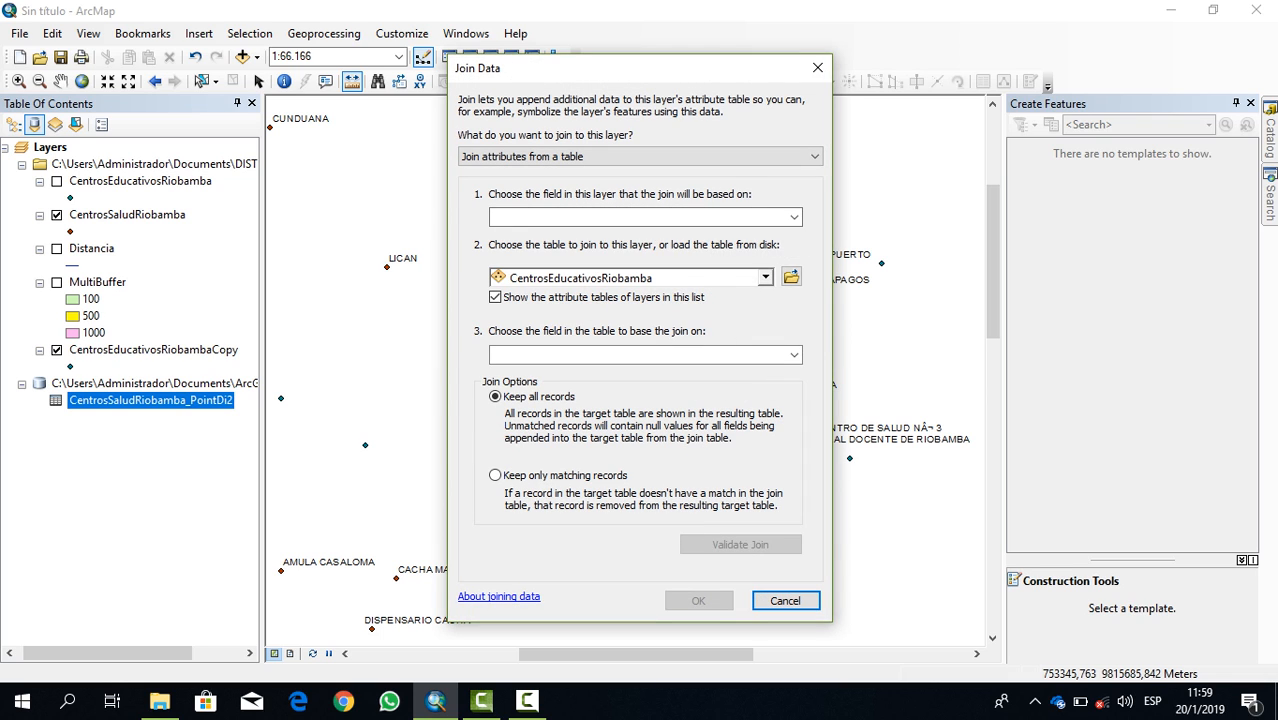
click(794, 217)
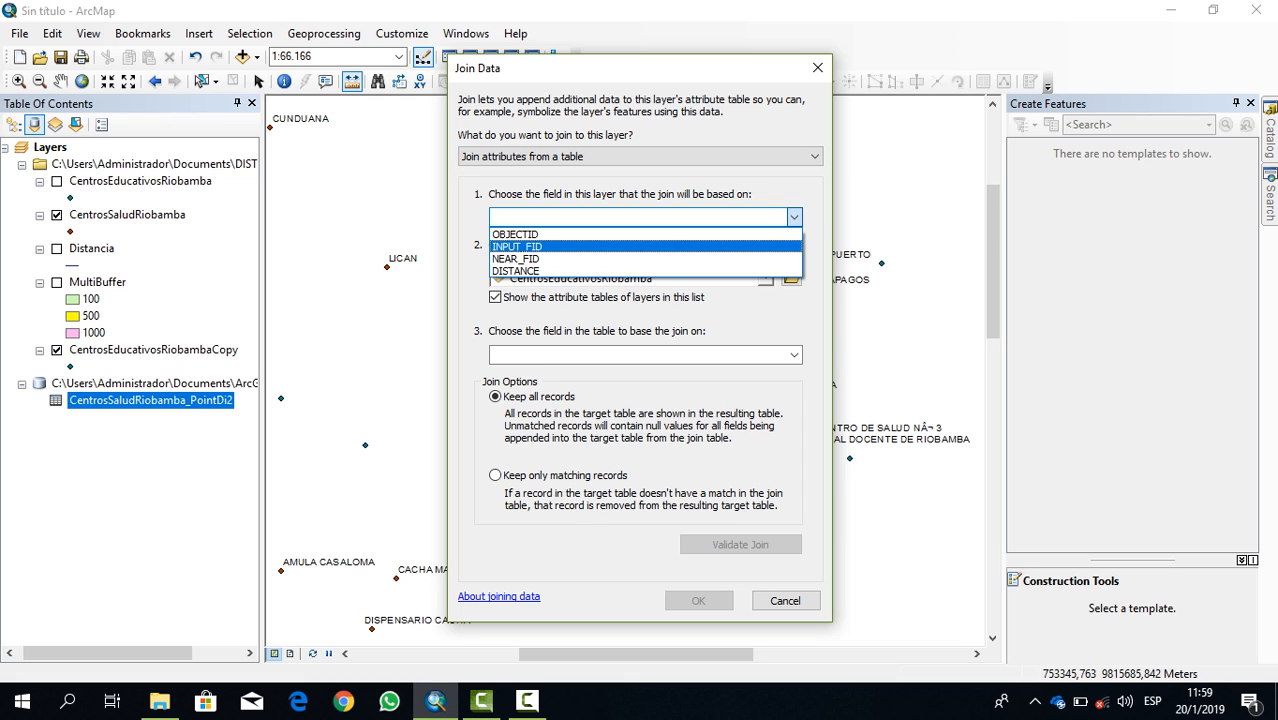
click(640, 247)
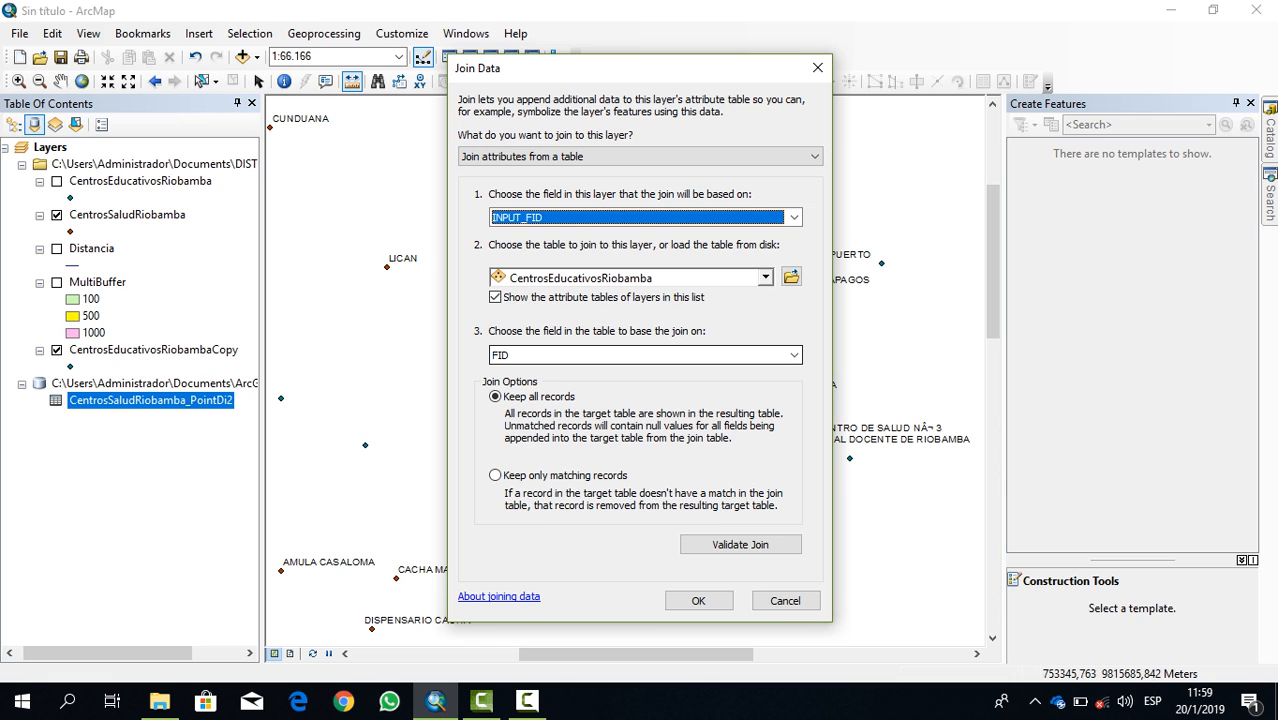
click(740, 544)
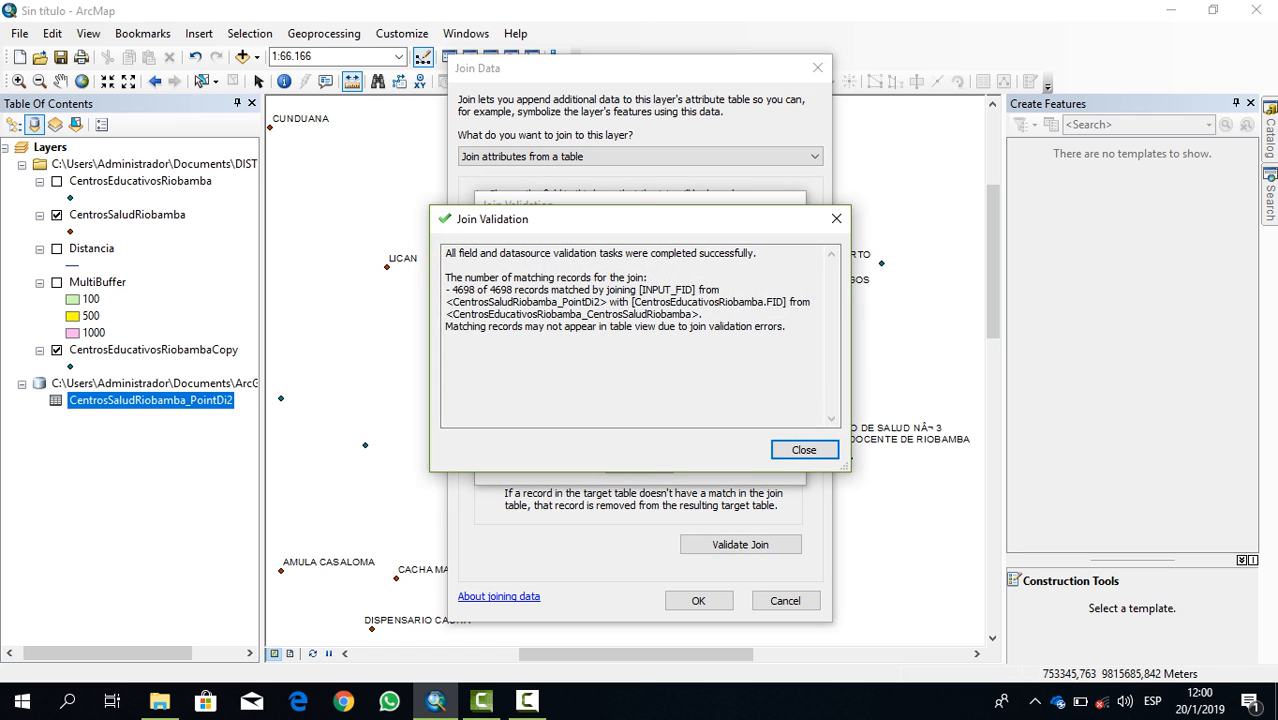
key(Return)
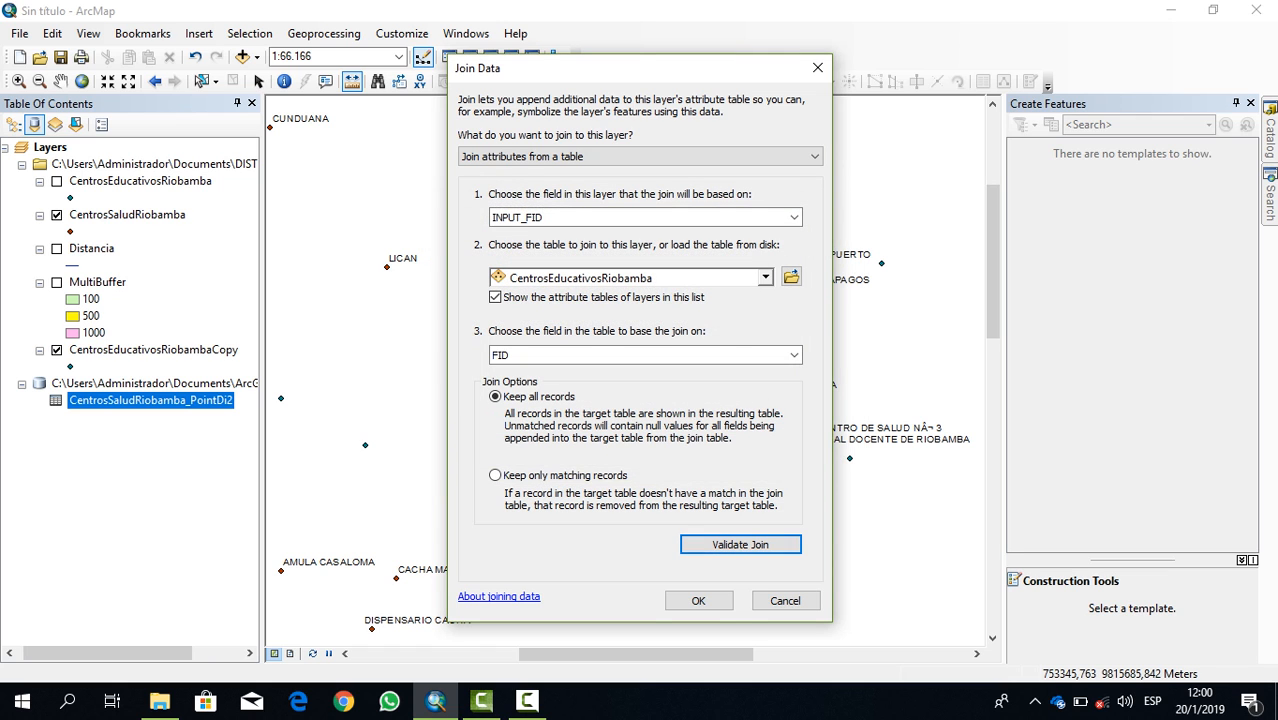
click(698, 600)
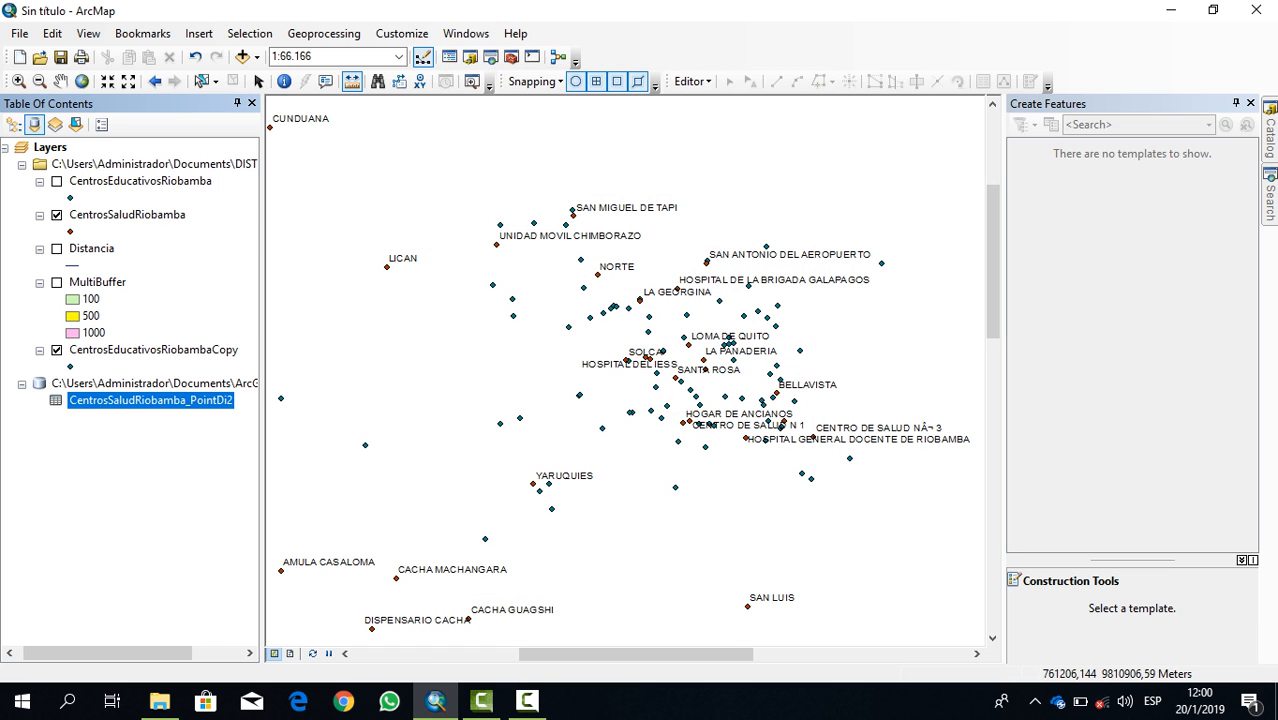
- Open the CentrosSaludRiobamba_PointDi2 table, examine the joined attribute fields, and close it
right_click(240, 400)
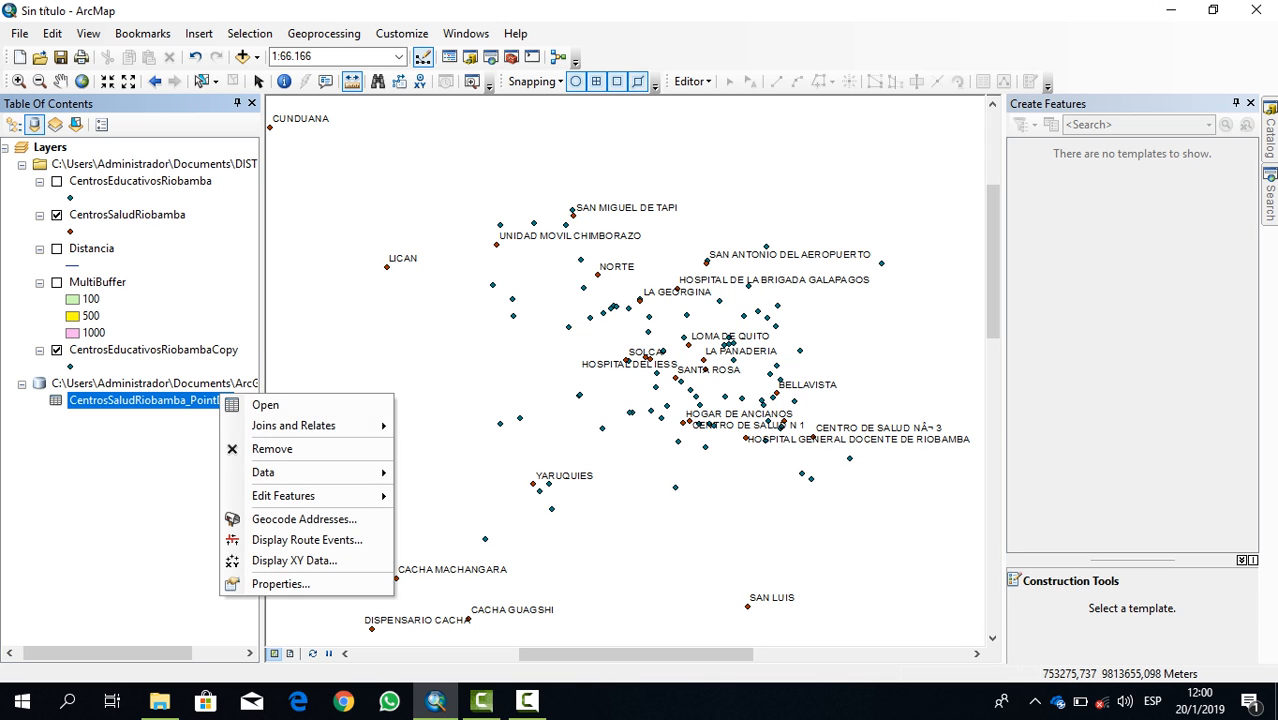
click(290, 406)
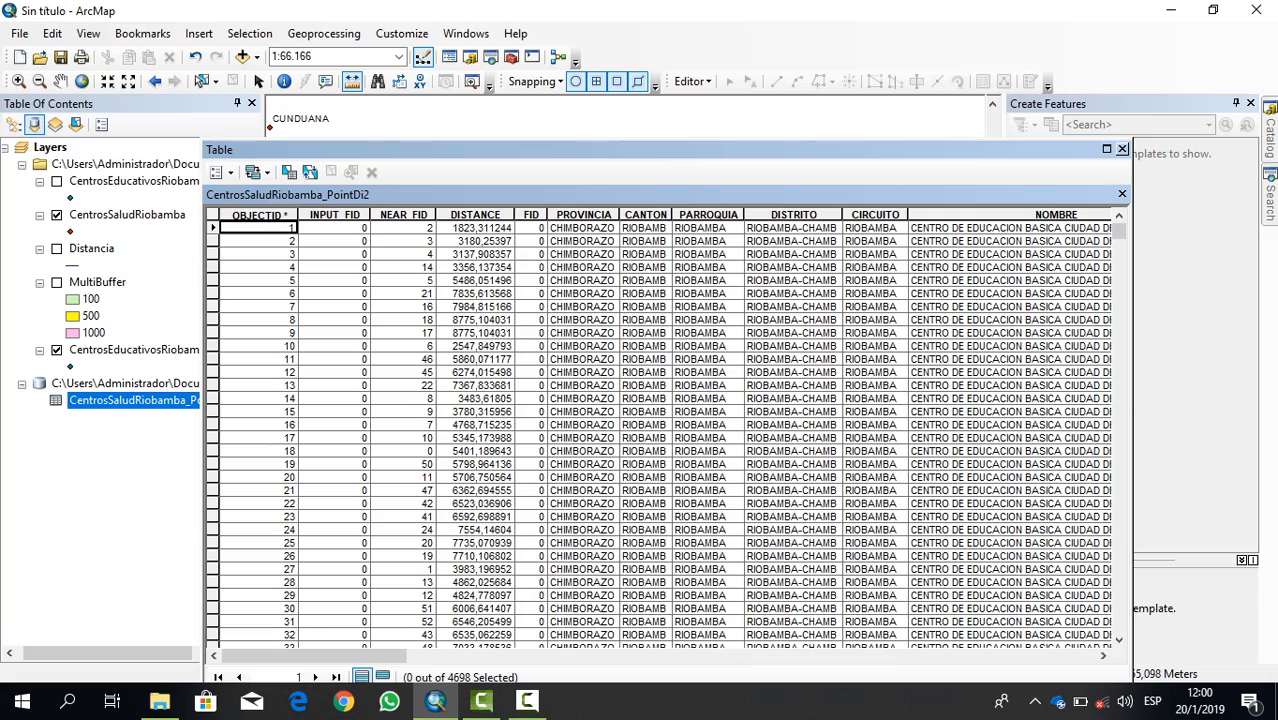
mouse_move(314, 656)
mouse_down()
mouse_move(1003, 656)
mouse_move(314, 656)
mouse_up()
click(1121, 148)
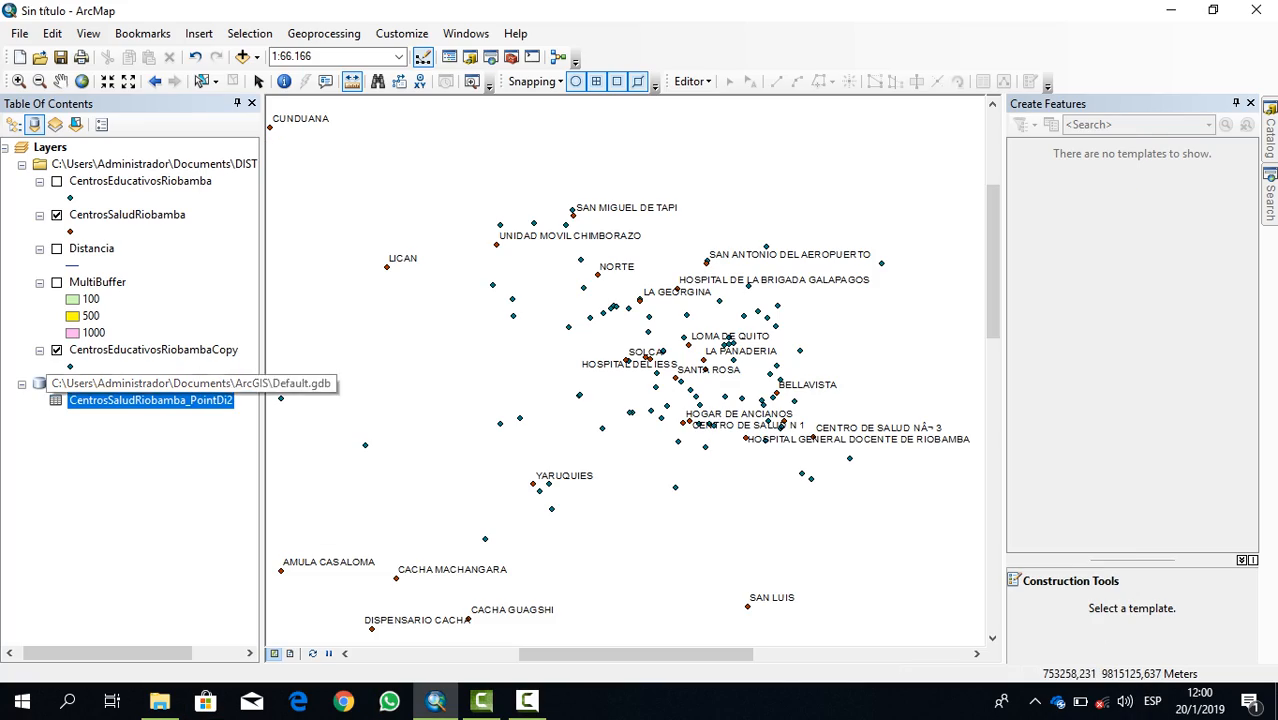
- Join the Distancia table to CentrosSaludRiobamba_PointDi2 by matching NEAR_FID to FID, keeping all records and validating the join
right_click(213, 400)
mouse_move(330, 430)
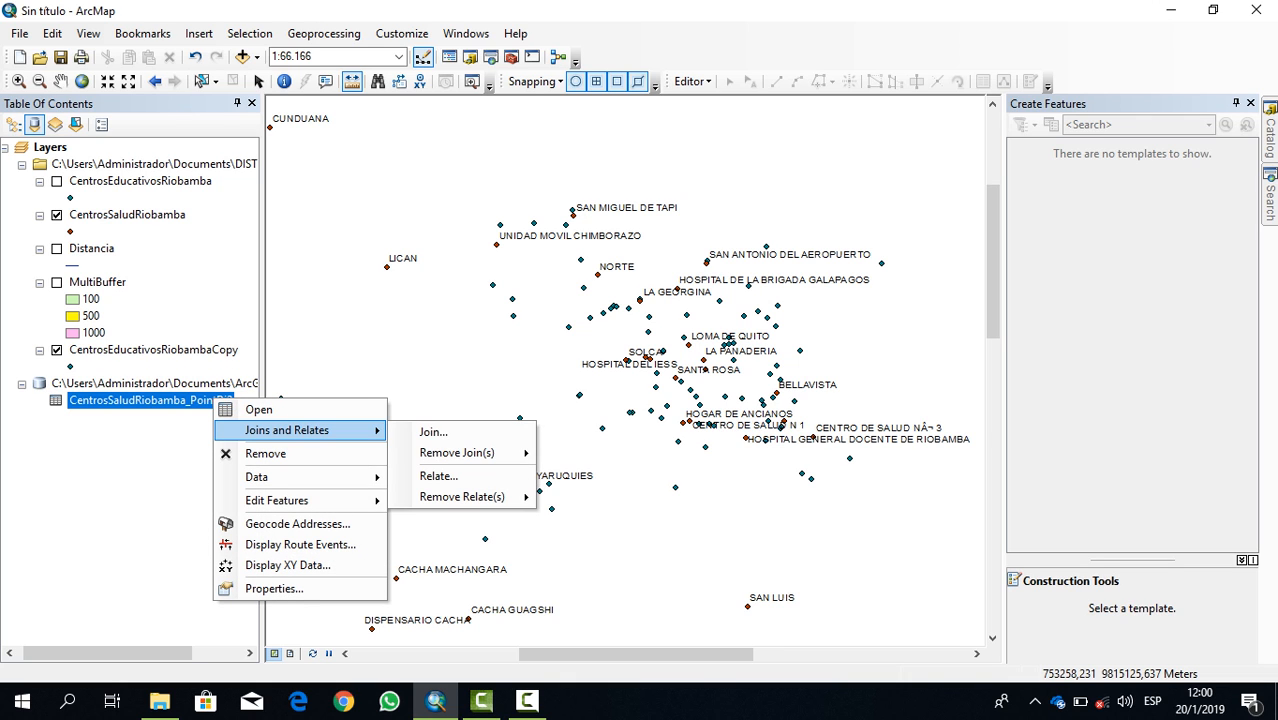
click(425, 431)
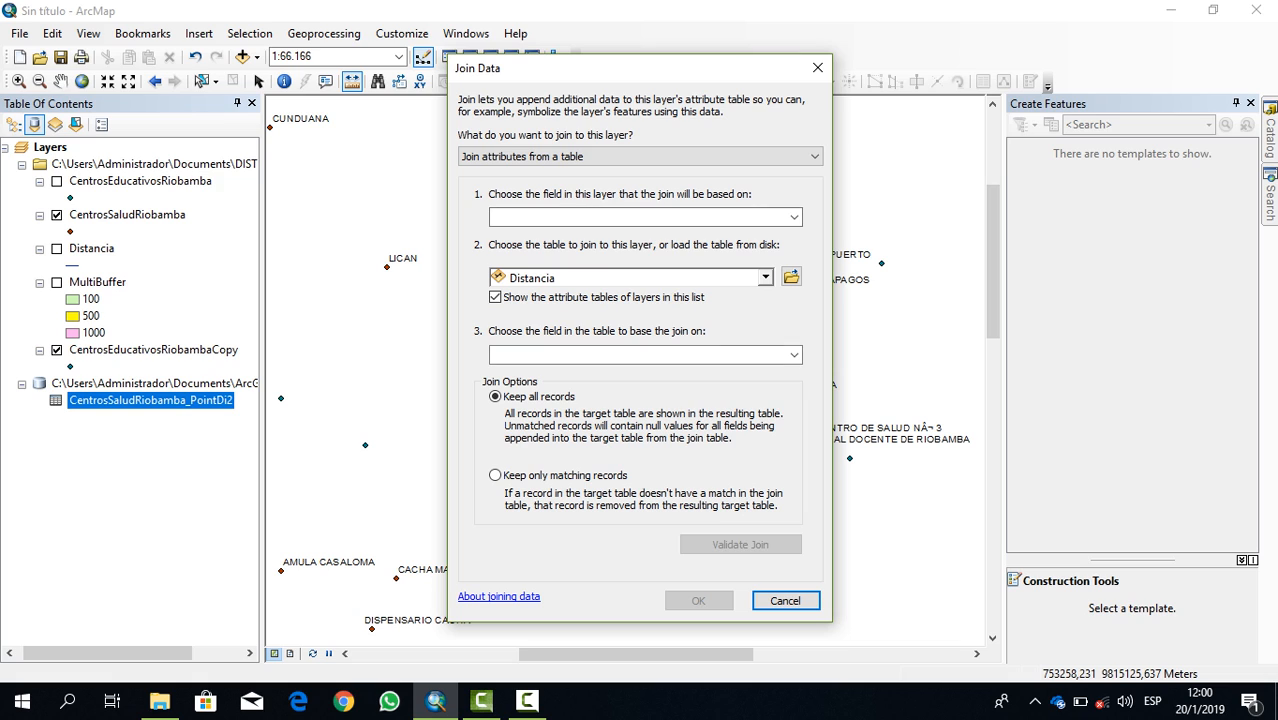
click(794, 217)
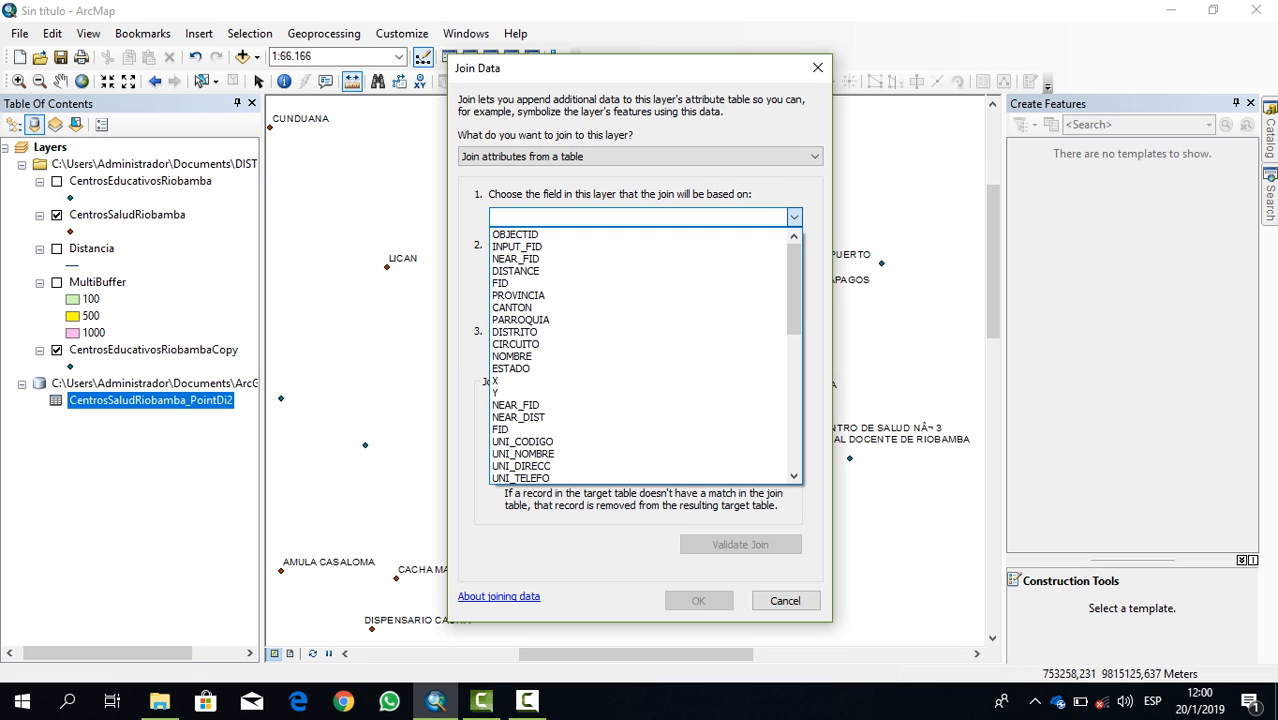
click(516, 259)
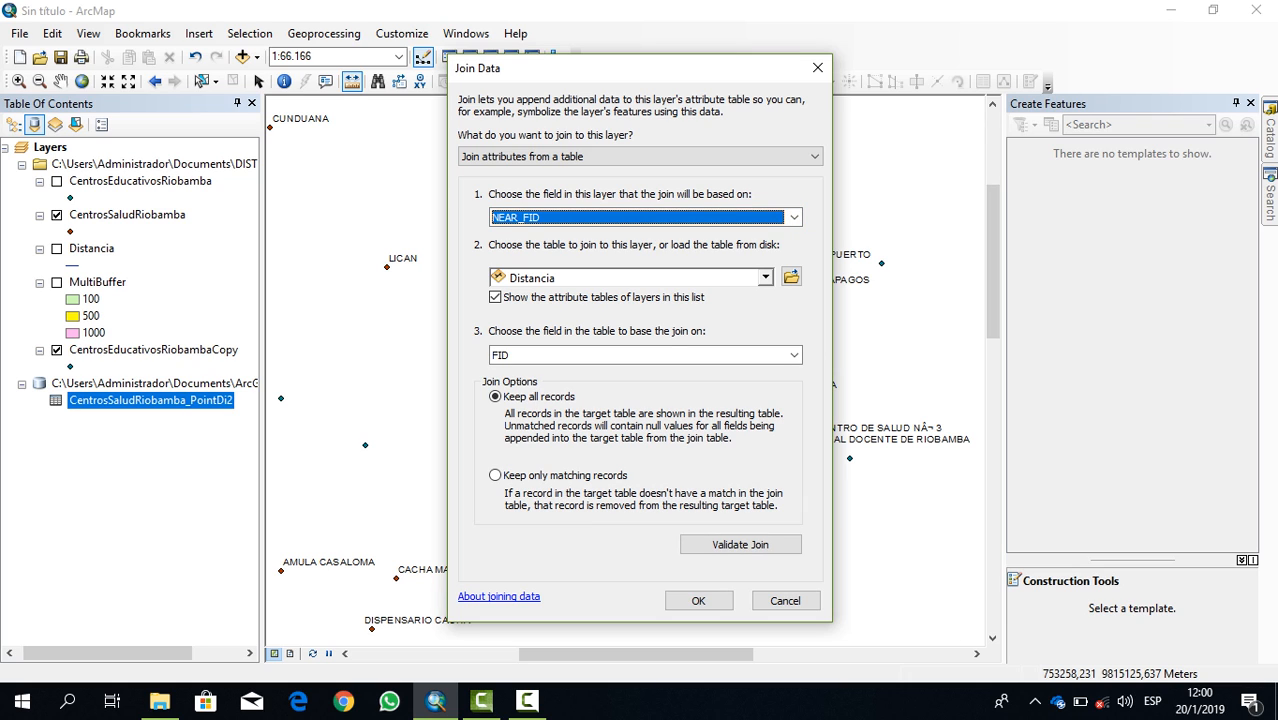
click(766, 278)
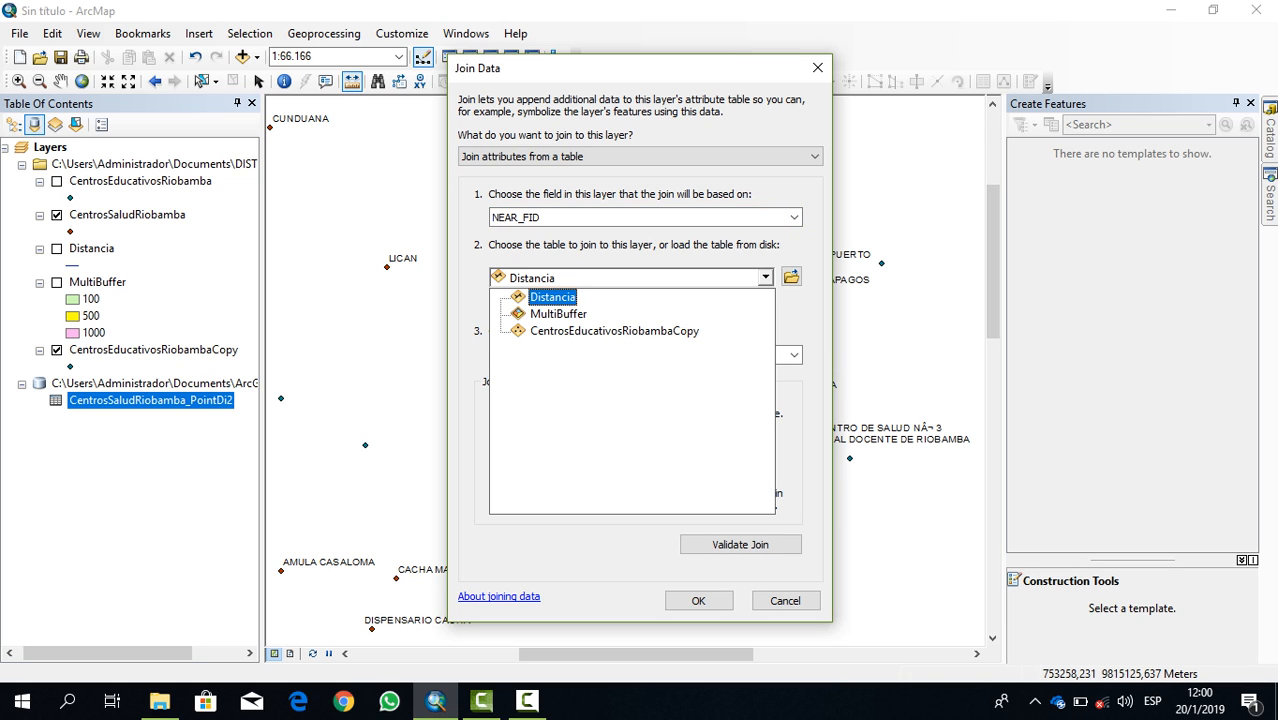
click(766, 278)
click(766, 278)
click(766, 278)
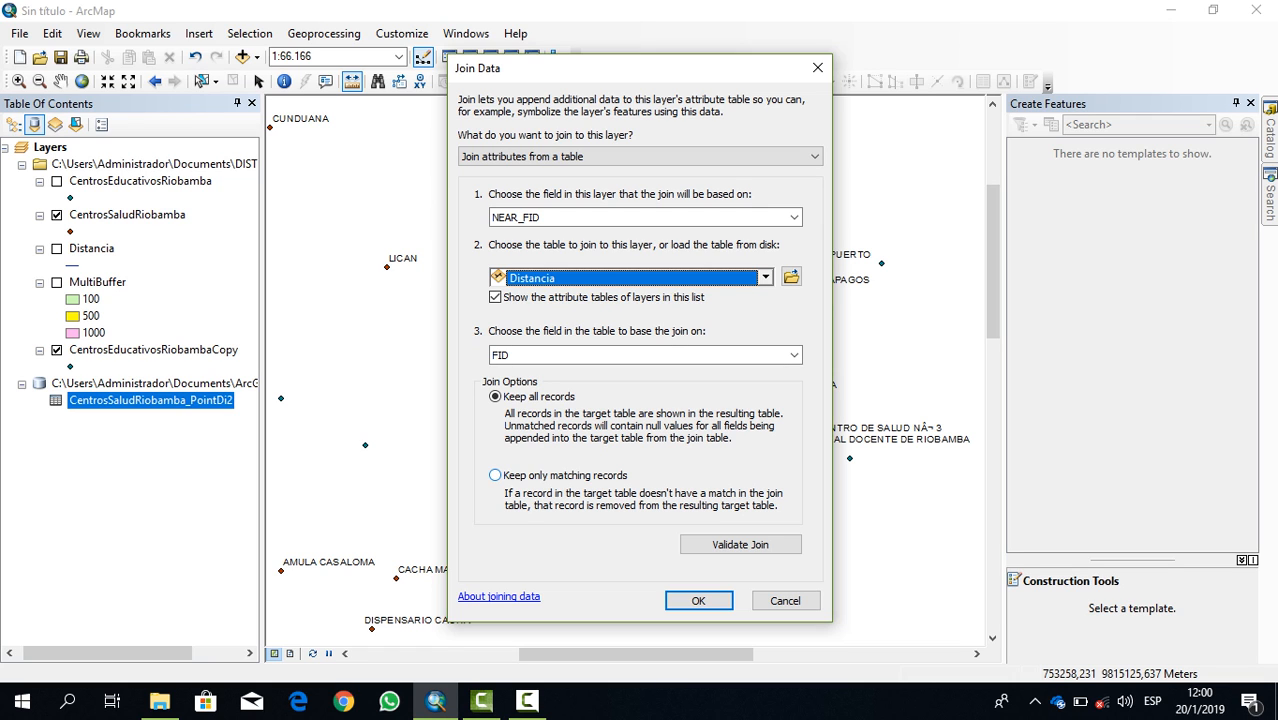
click(740, 544)
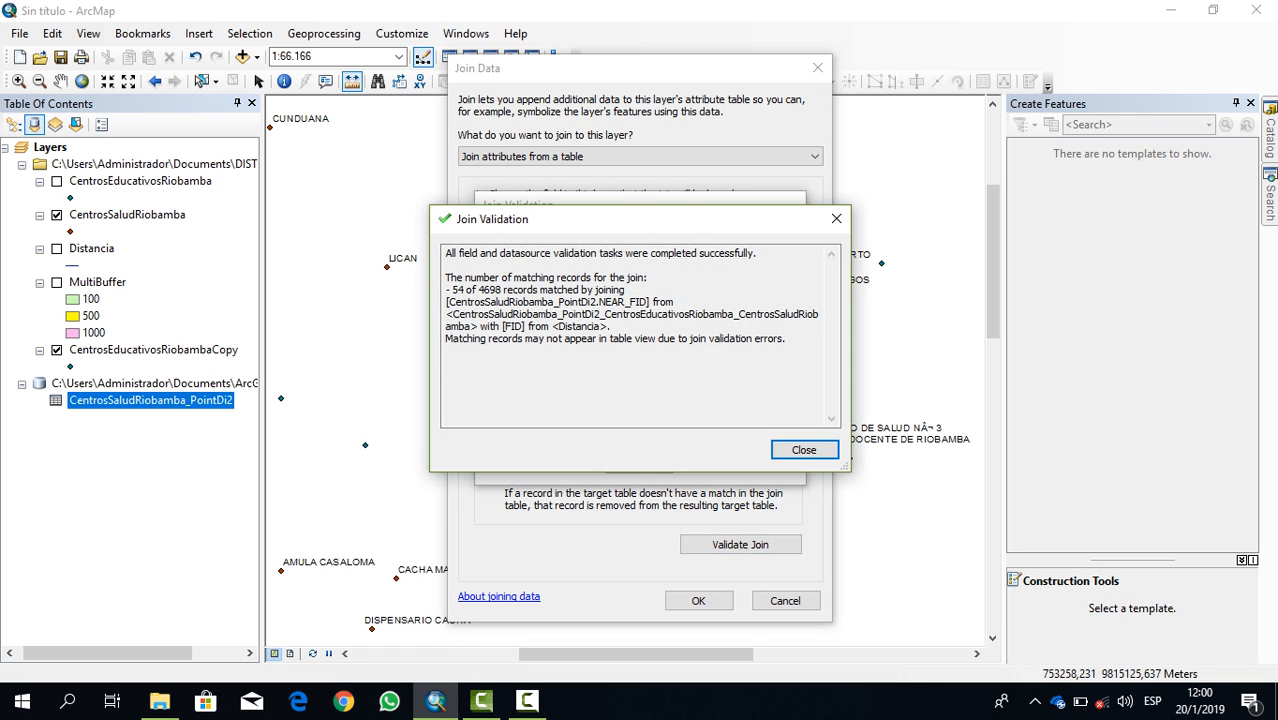
click(804, 450)
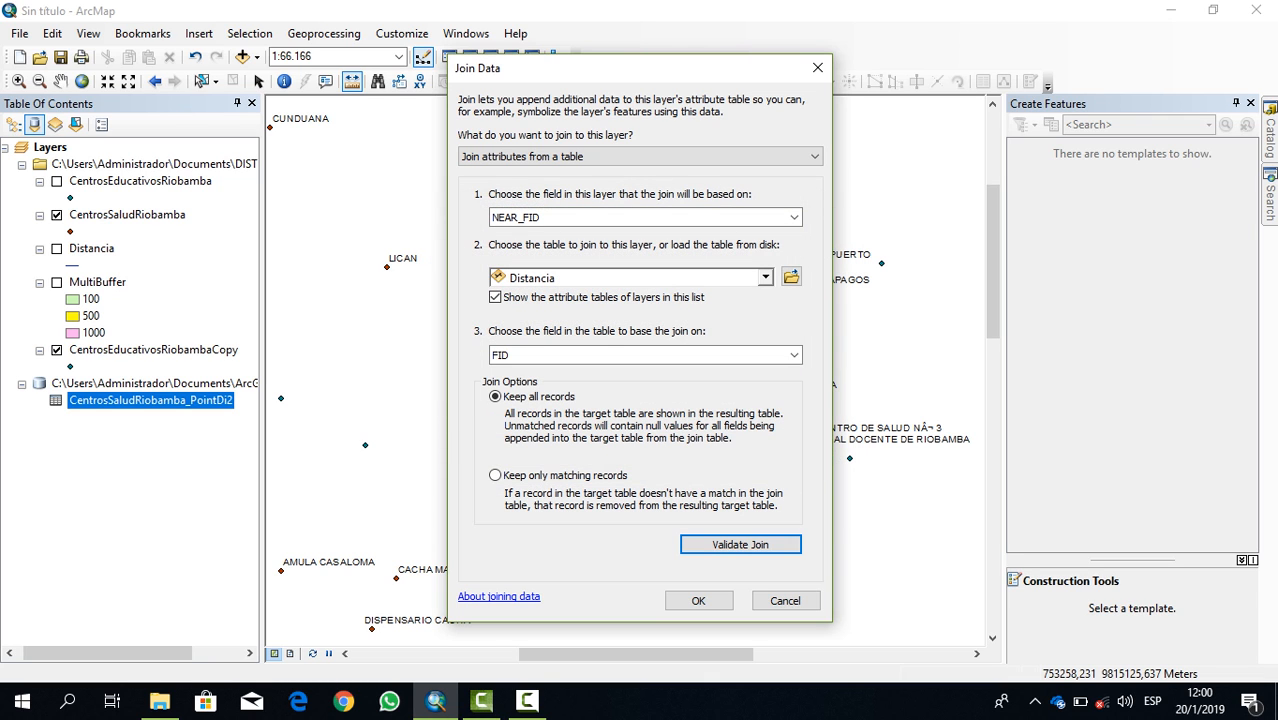
click(698, 600)
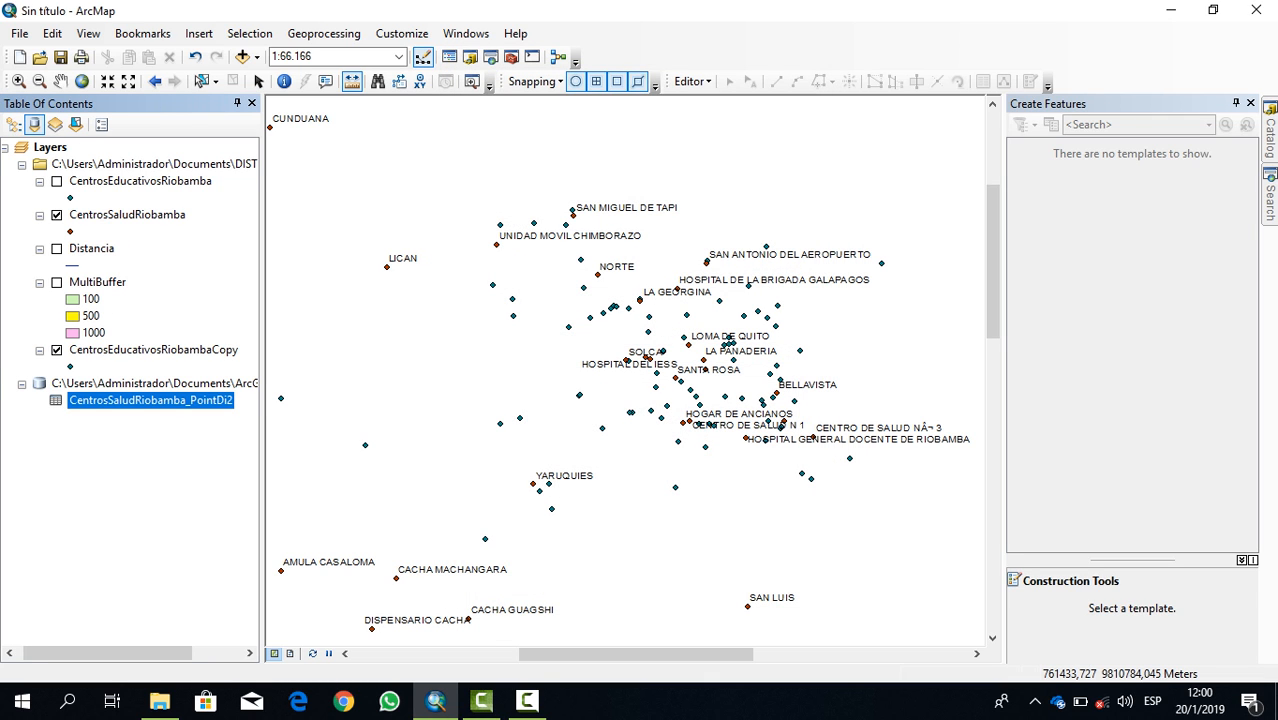
- Open the CentrosSaludRiobamba_PointDi2 table and start a new report that uses it as the source table
right_click(188, 400)
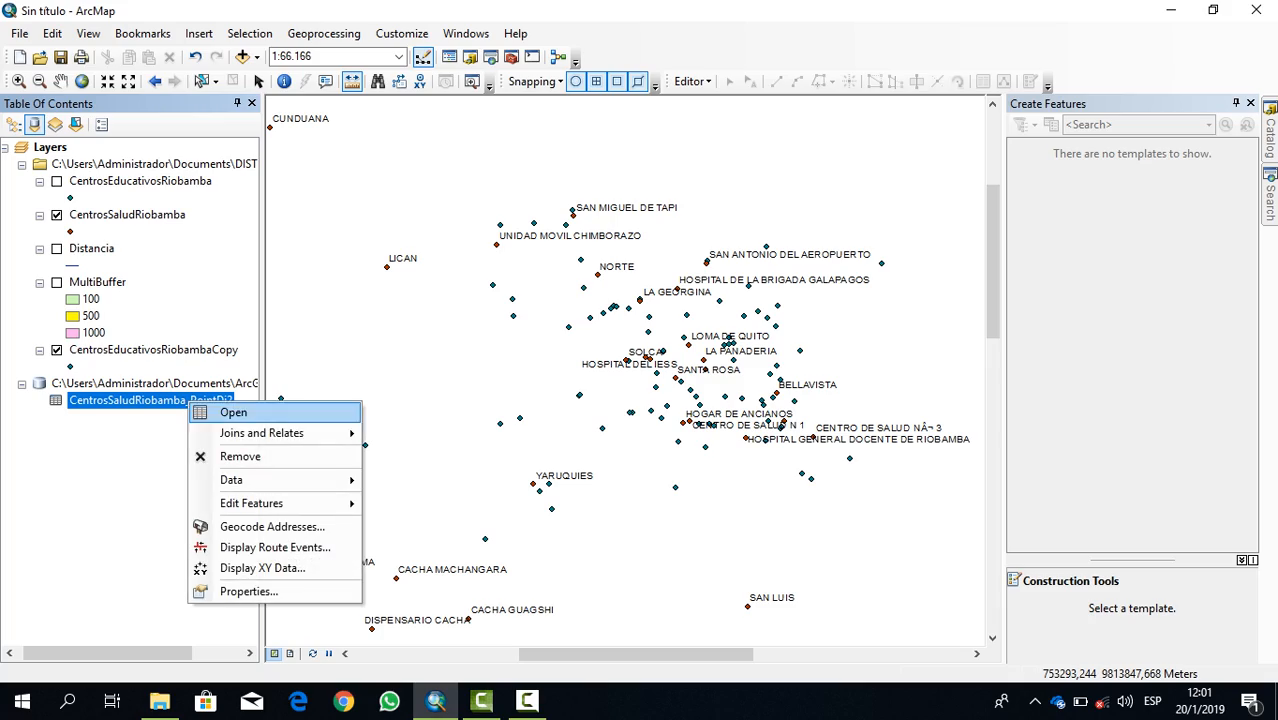
click(232, 412)
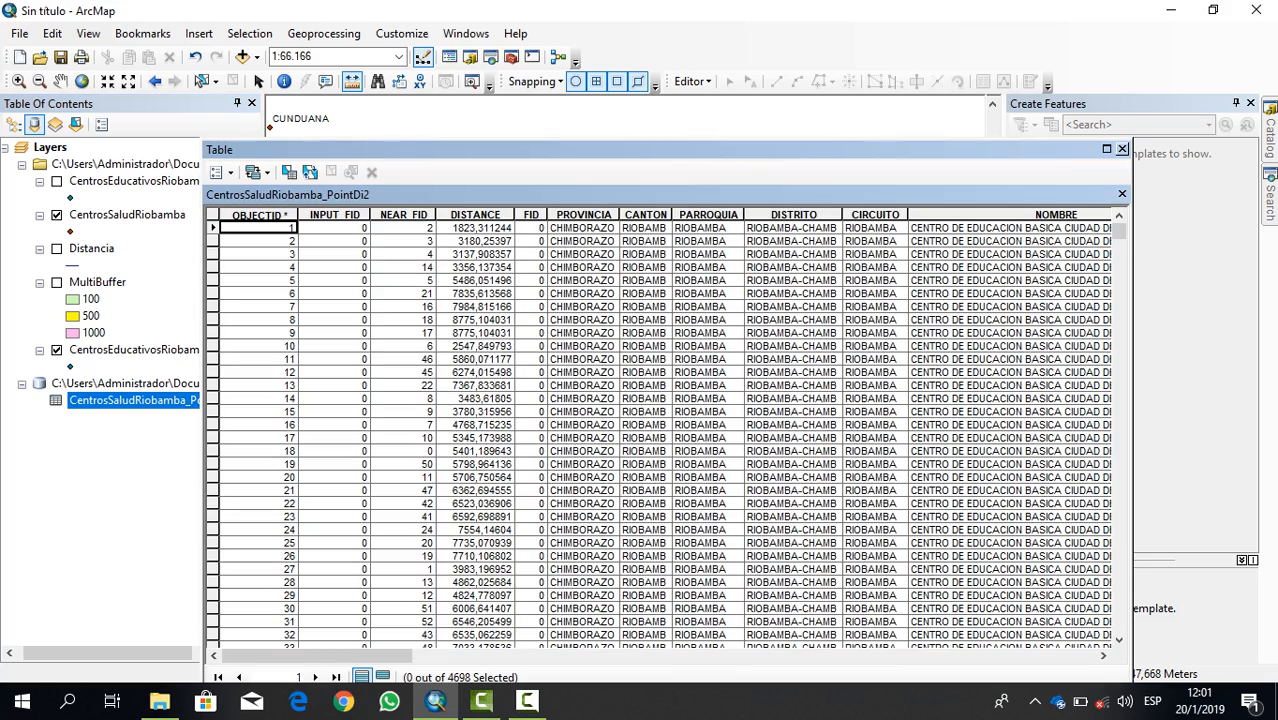
mouse_move(316, 655)
mouse_down()
mouse_move(1000, 655)
mouse_move(312, 655)
mouse_up()
click(222, 172)
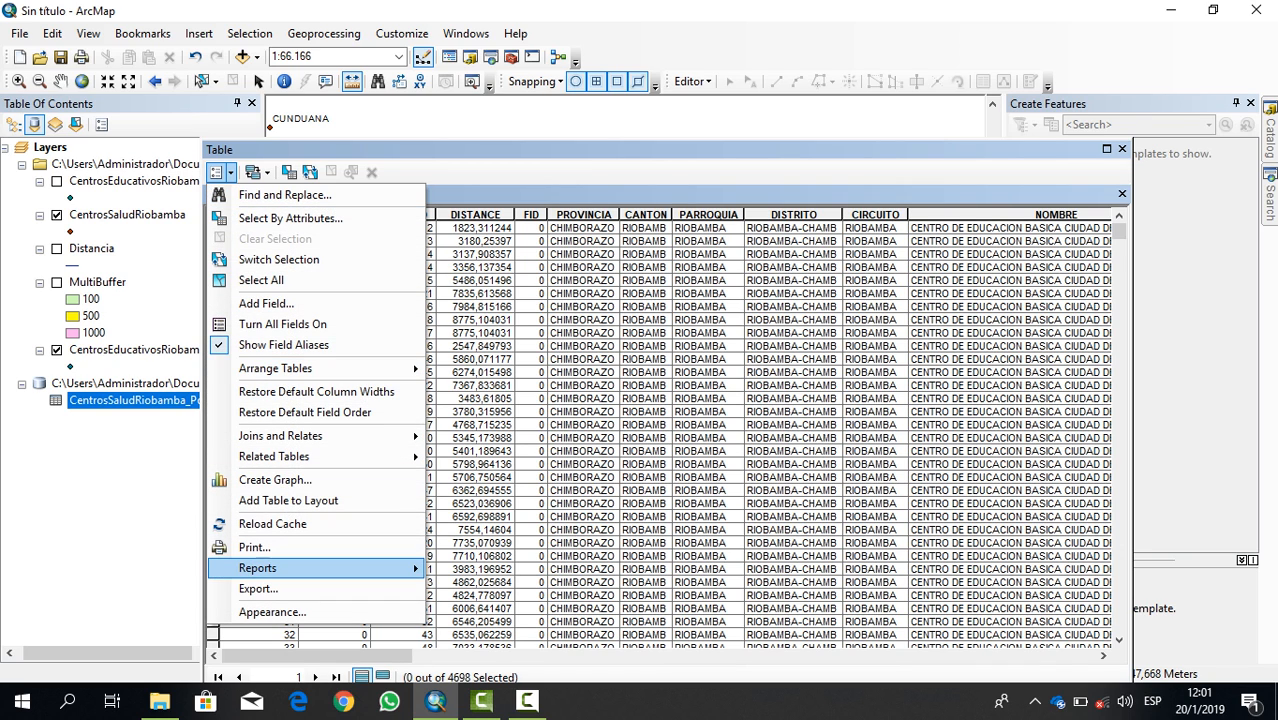
mouse_move(258, 567)
click(480, 568)
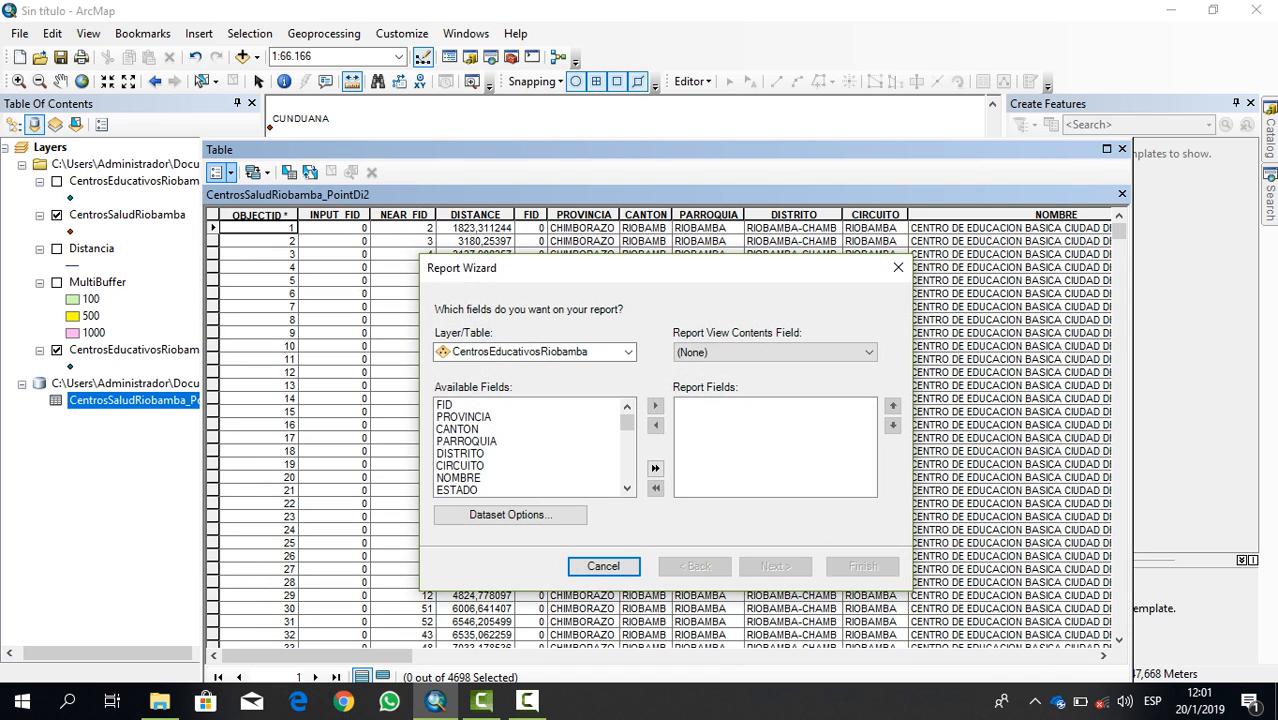
click(628, 351)
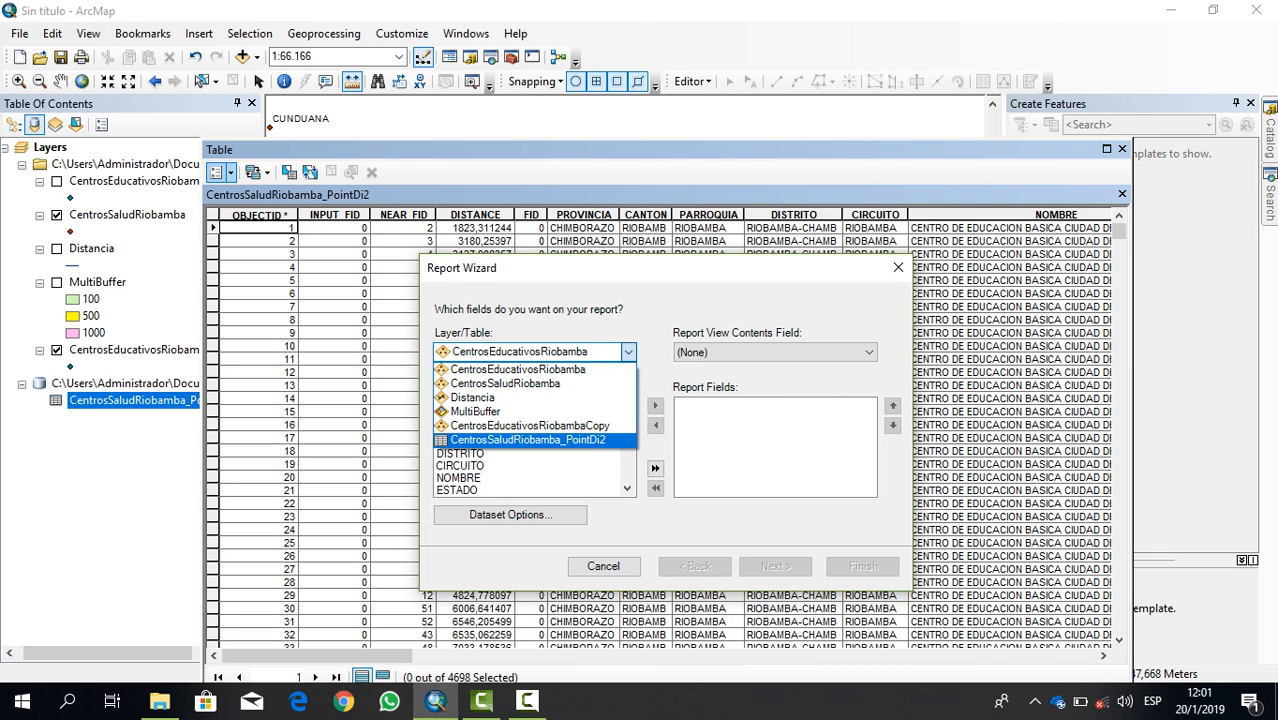
click(528, 440)
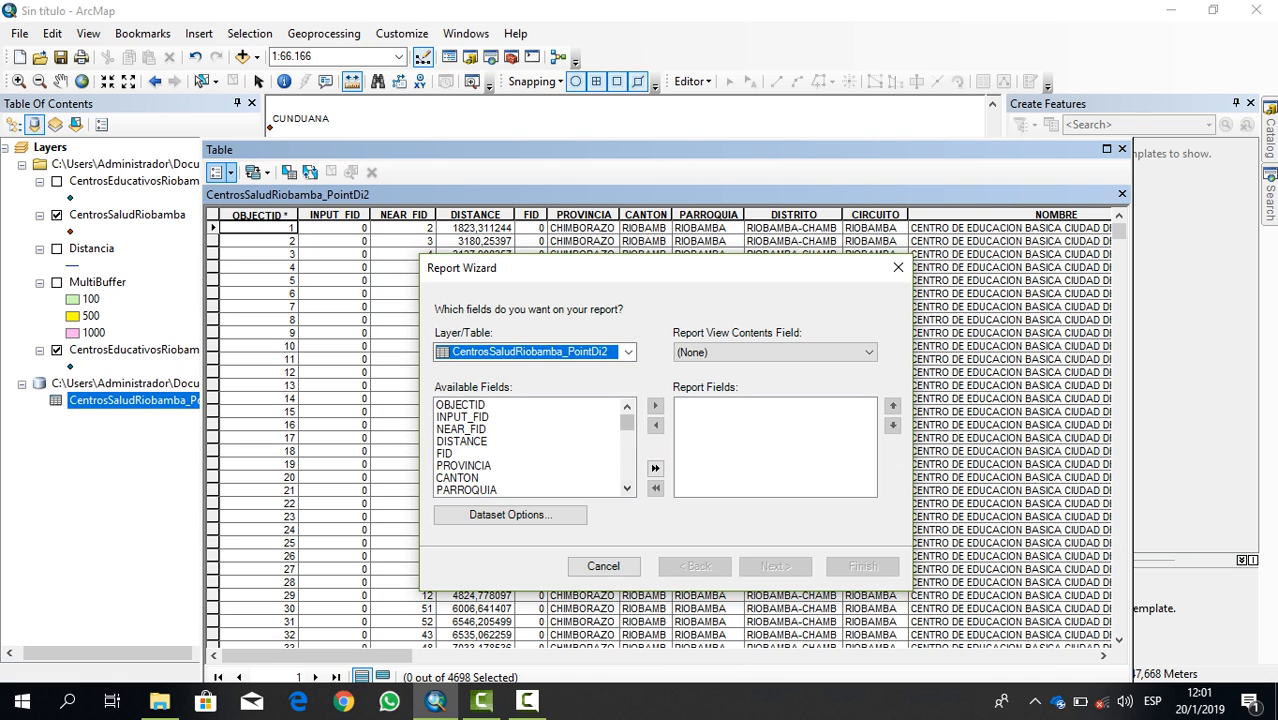
- Add the NOMBRE and DISTANCE fields to the report, in that order
click(627, 488)
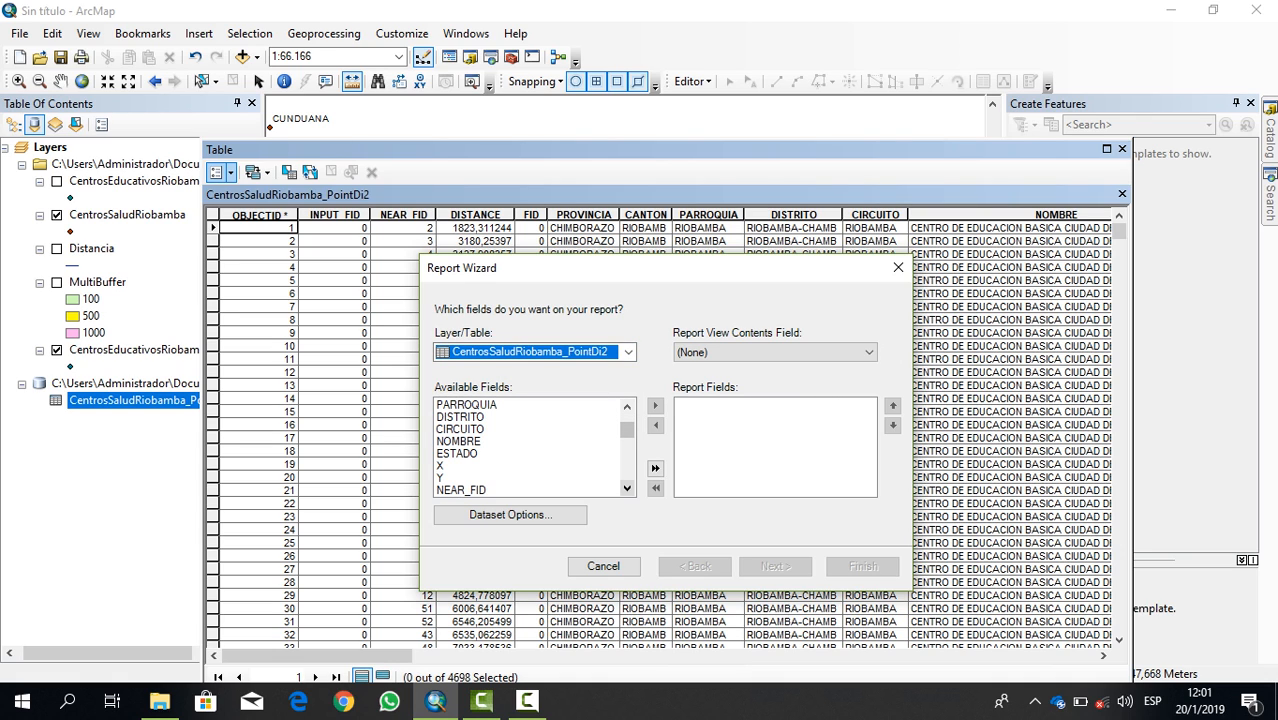
click(490, 441)
click(655, 405)
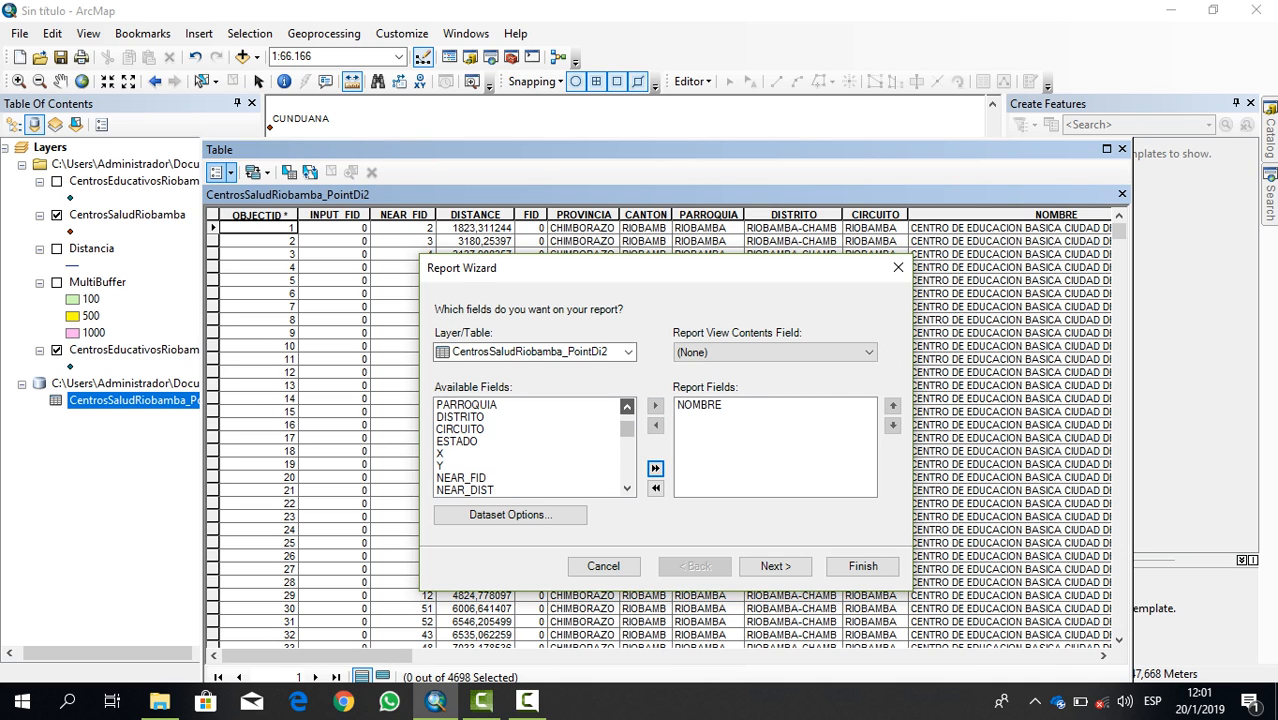
click(627, 406)
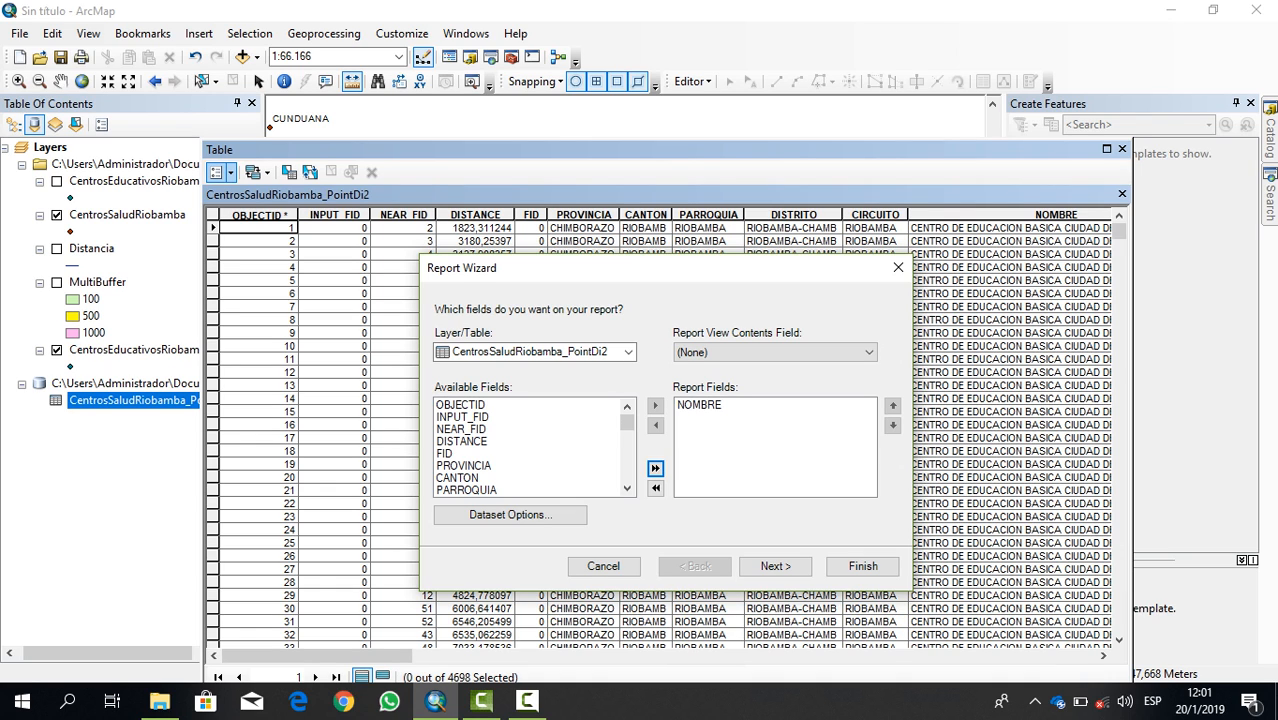
click(462, 441)
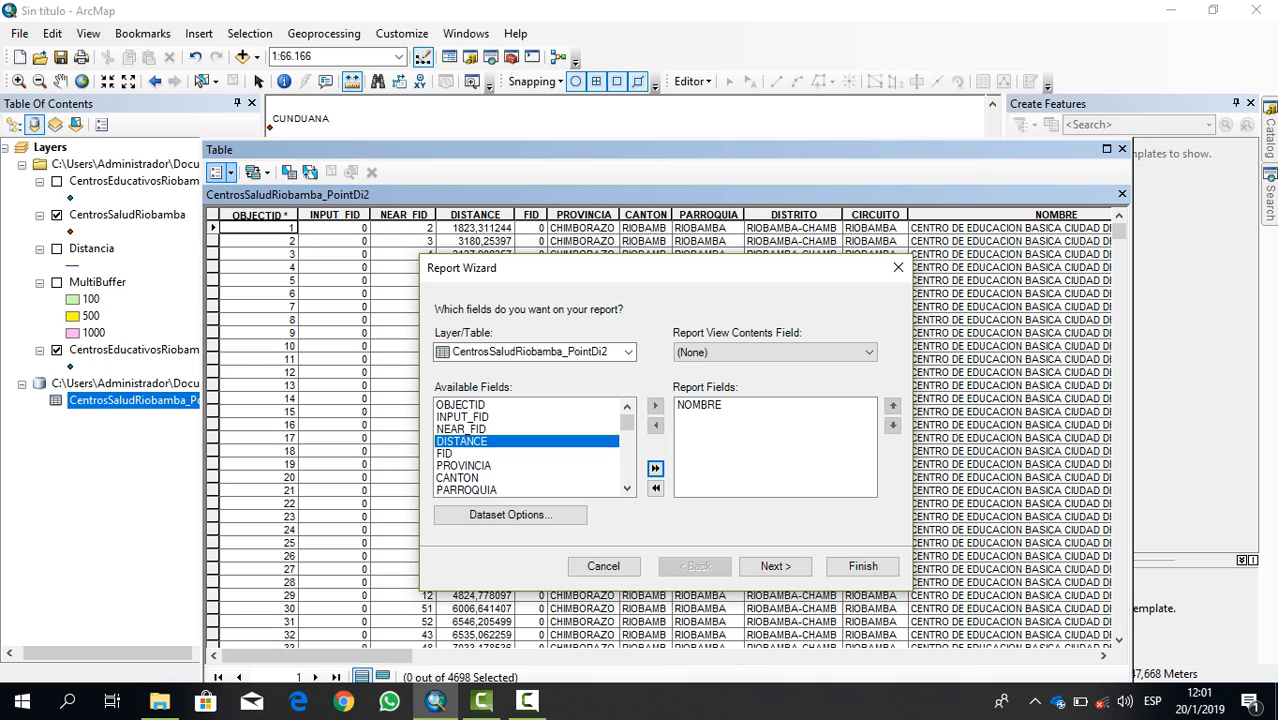
click(655, 405)
- Add the health centre name field UNI_NOMBRE to the report after DISTANCE
click(627, 488)
click(627, 488)
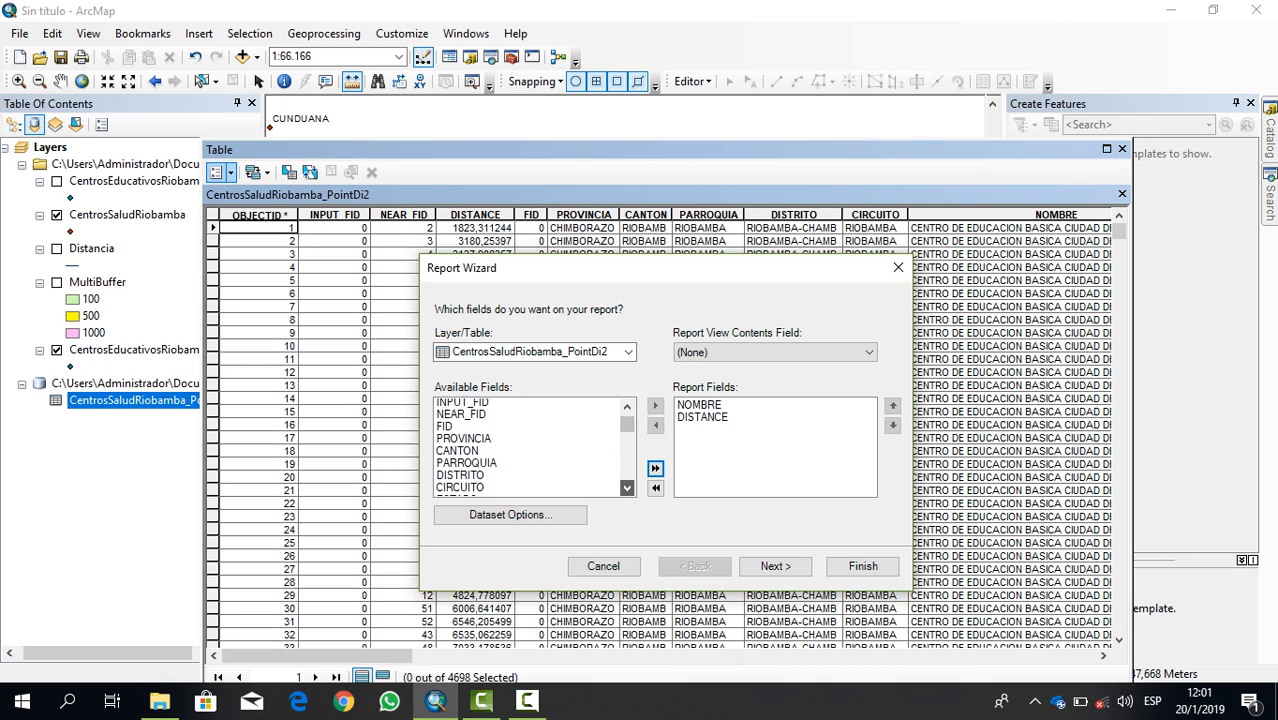
click(627, 488)
click(627, 488)
click(627, 488)
click(627, 488)
click(627, 488)
click(627, 488)
click(627, 488)
click(627, 488)
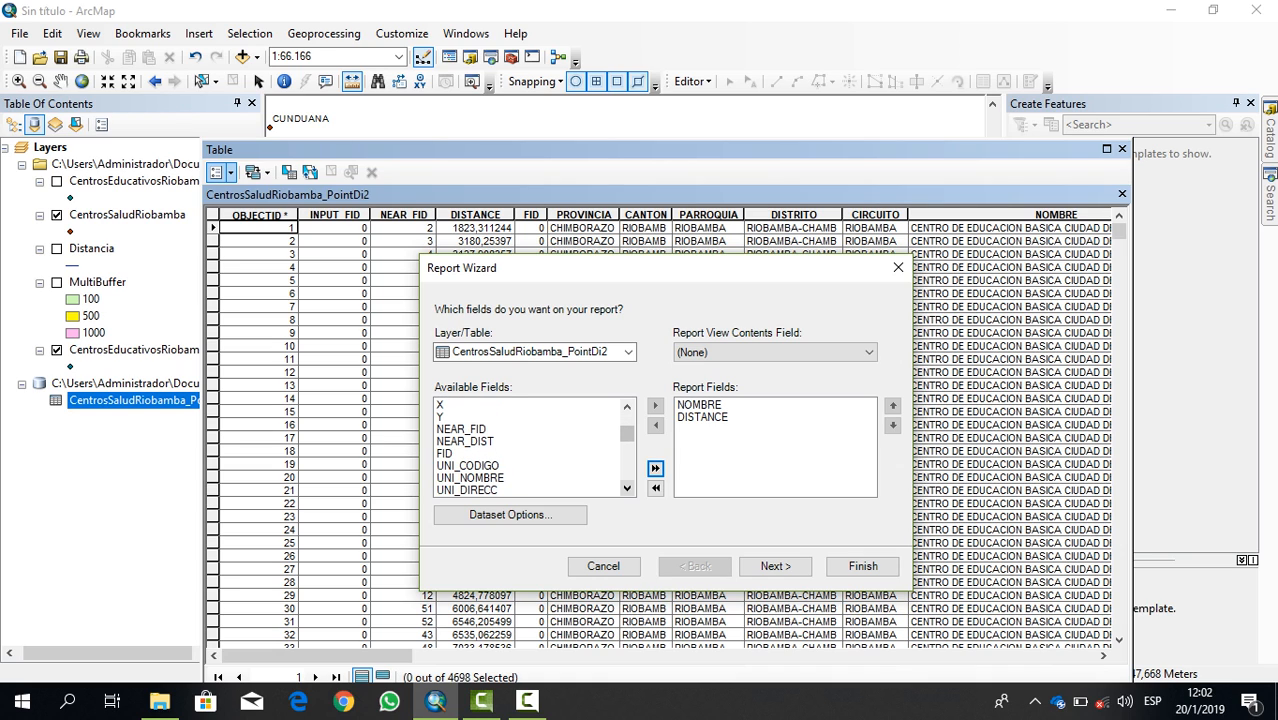
click(470, 478)
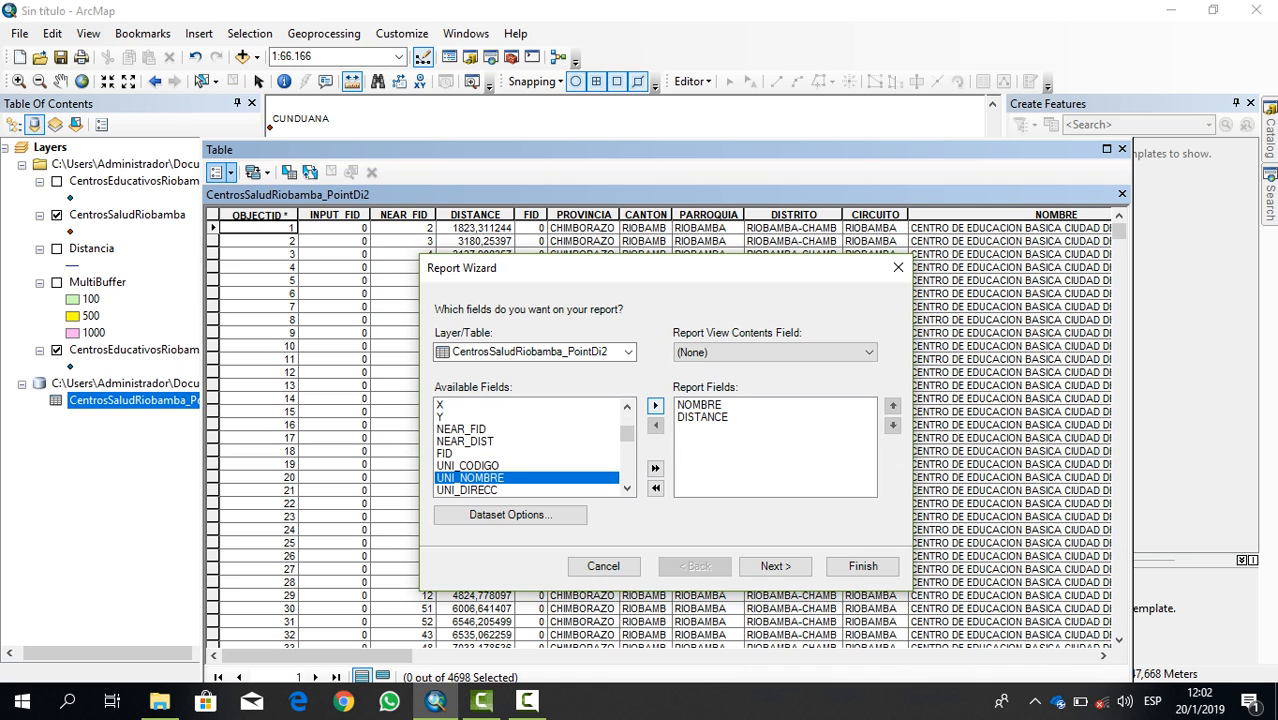
click(655, 405)
- Leave the report without grouping levels, keep the default intermediate settings, and choose the Jasper style
click(775, 566)
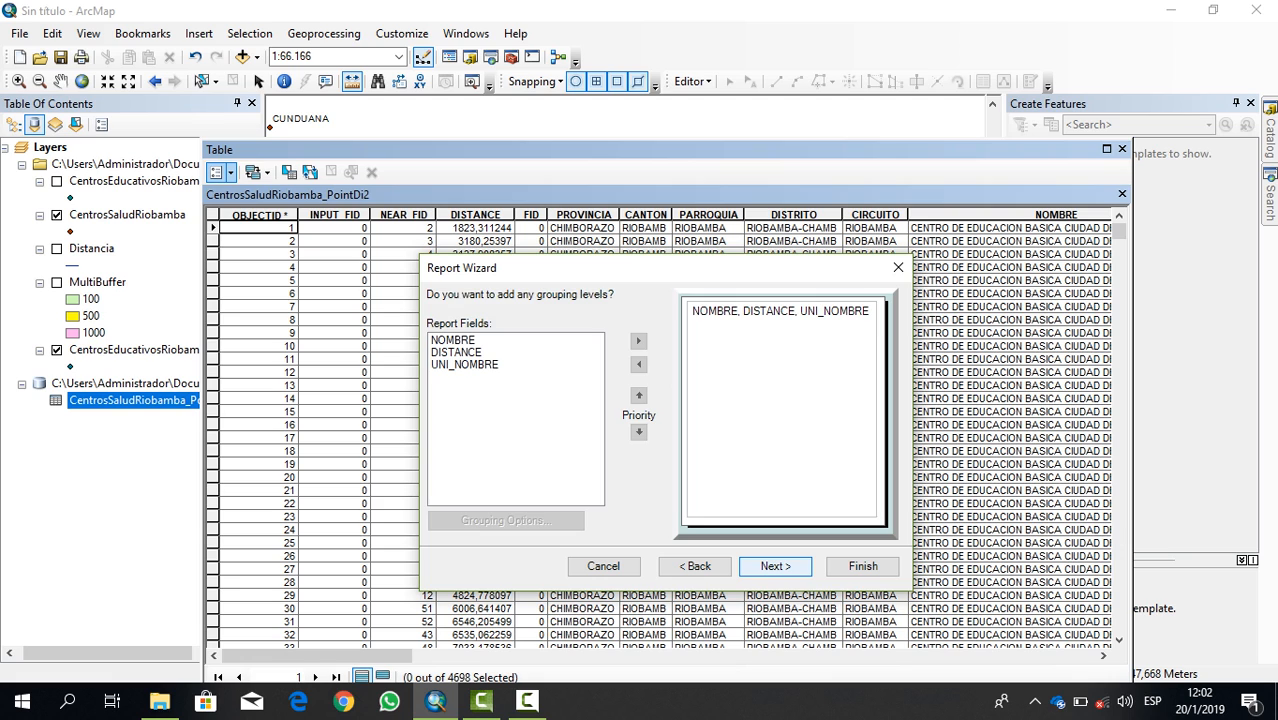
click(775, 566)
click(775, 566)
click(775, 566)
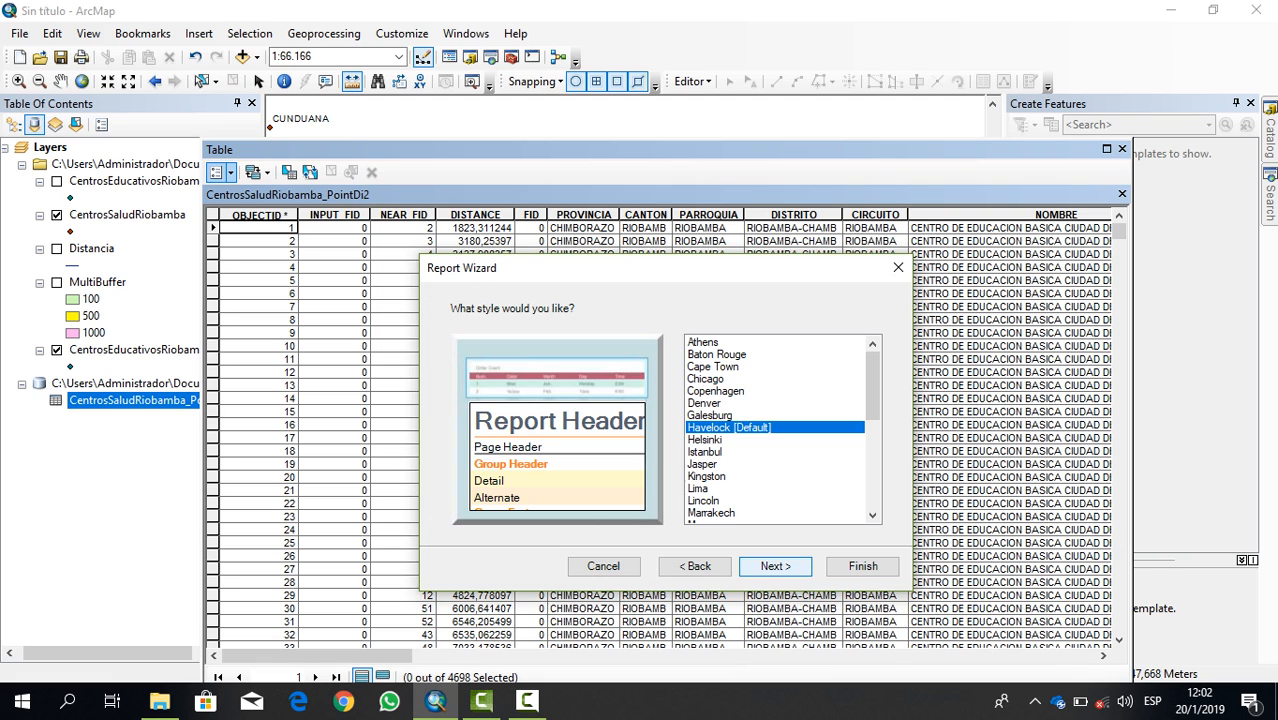
click(703, 464)
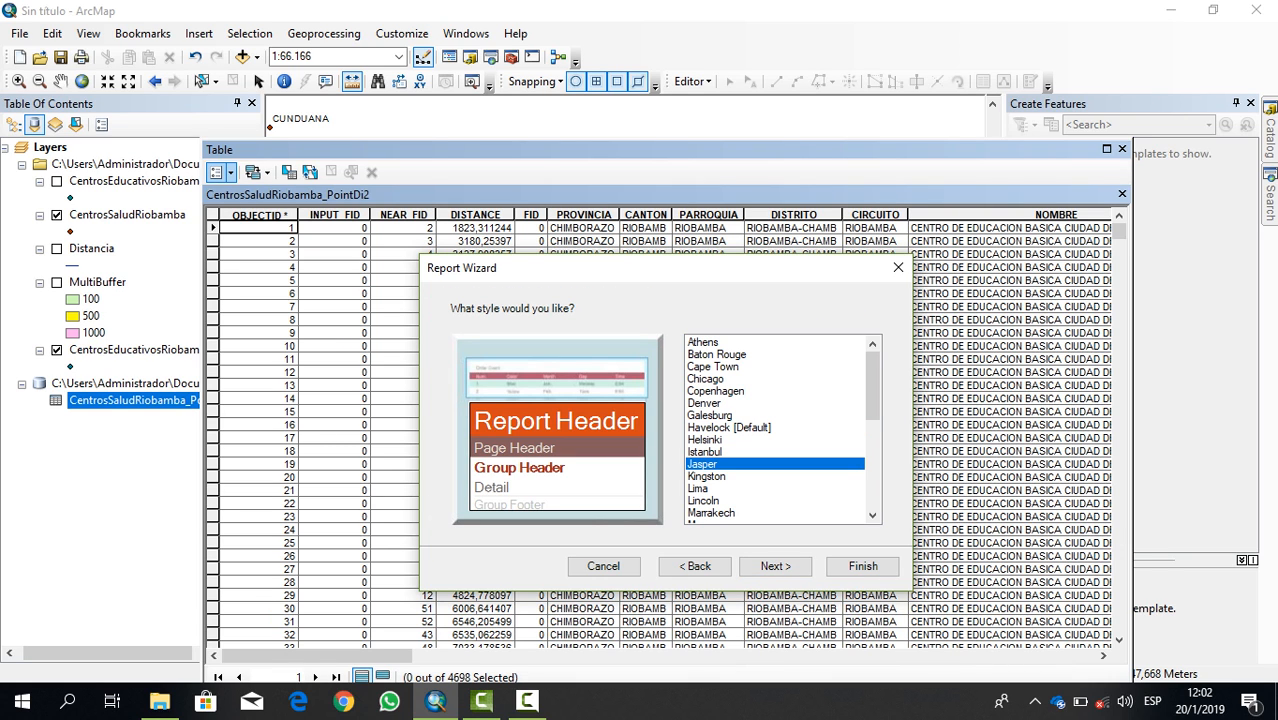
click(705, 452)
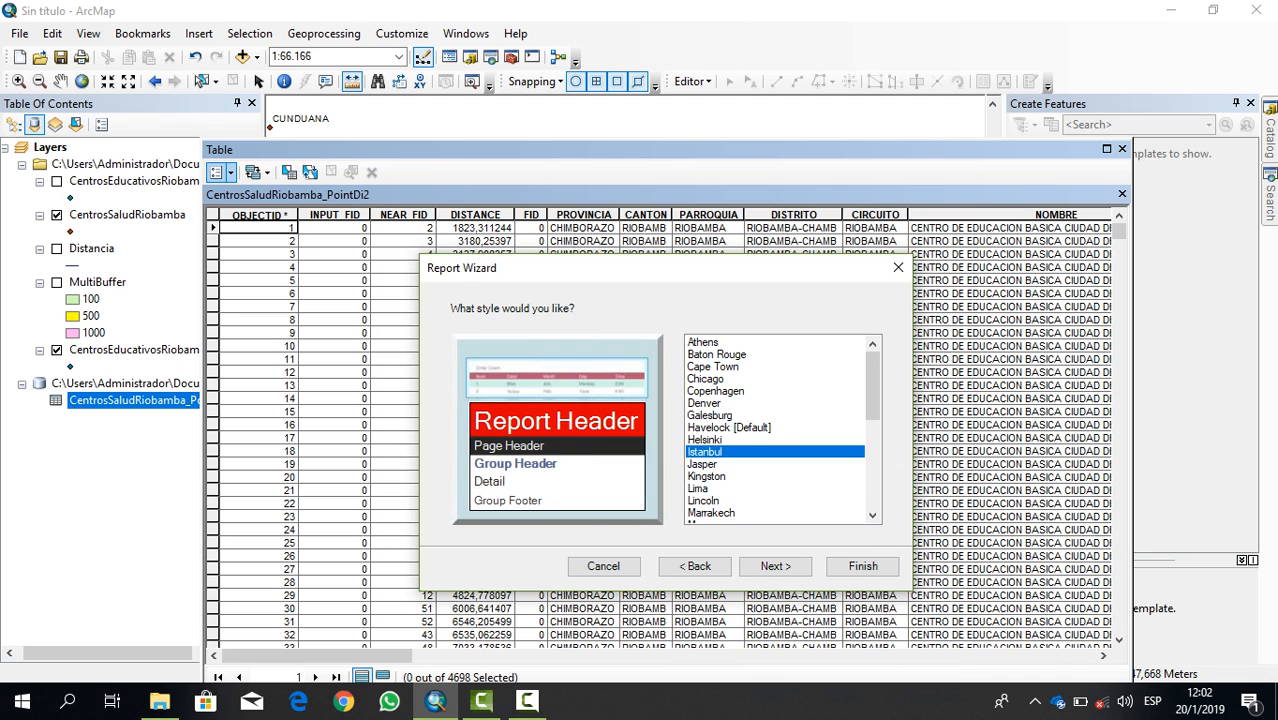
click(707, 477)
click(703, 464)
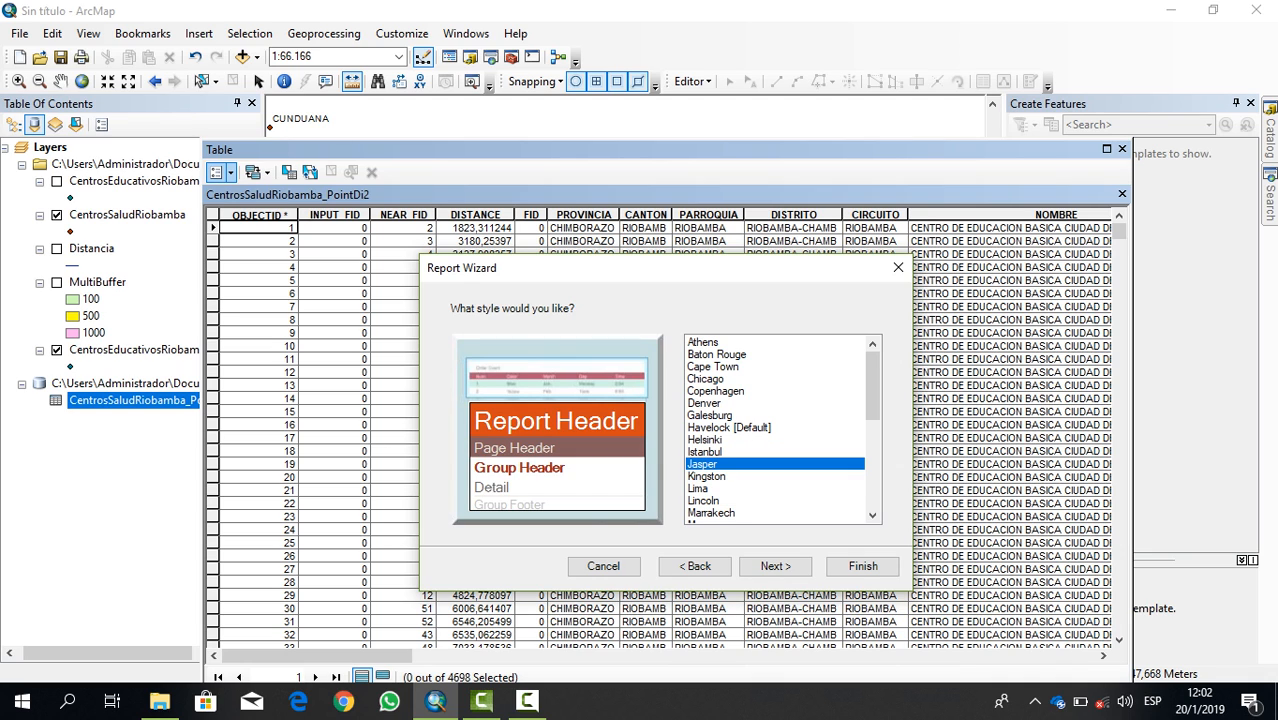
- Keep the default report title and finish the wizard with the option to modify the report's design
click(775, 566)
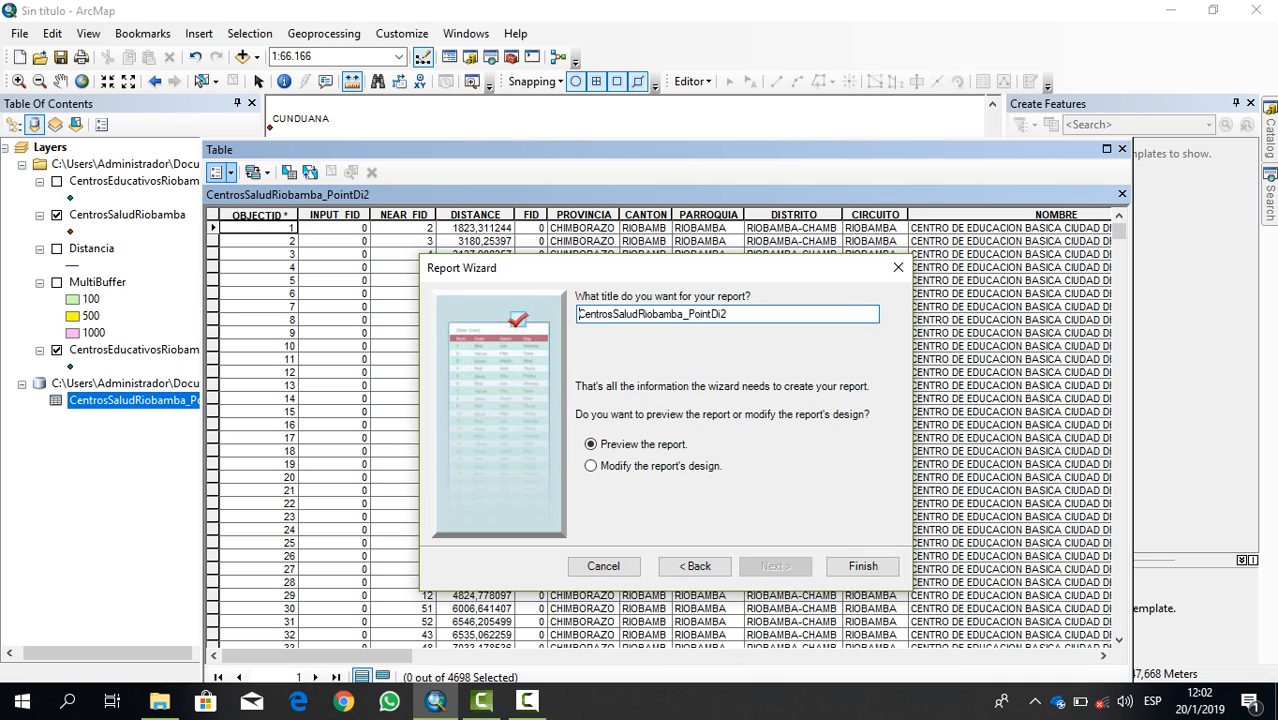
click(590, 465)
click(863, 566)
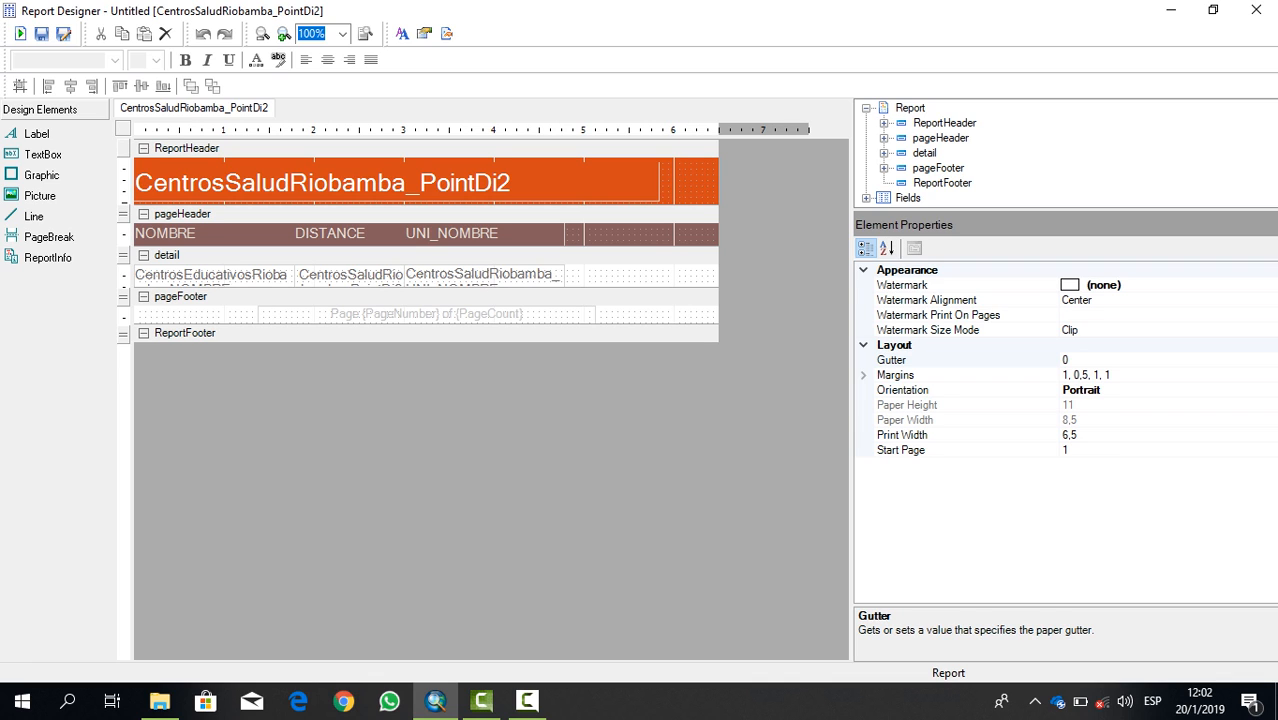
- Change the text of the report header title to CENTROS EDUCATIVOS - CENTROS DE SALUD
click(396, 183)
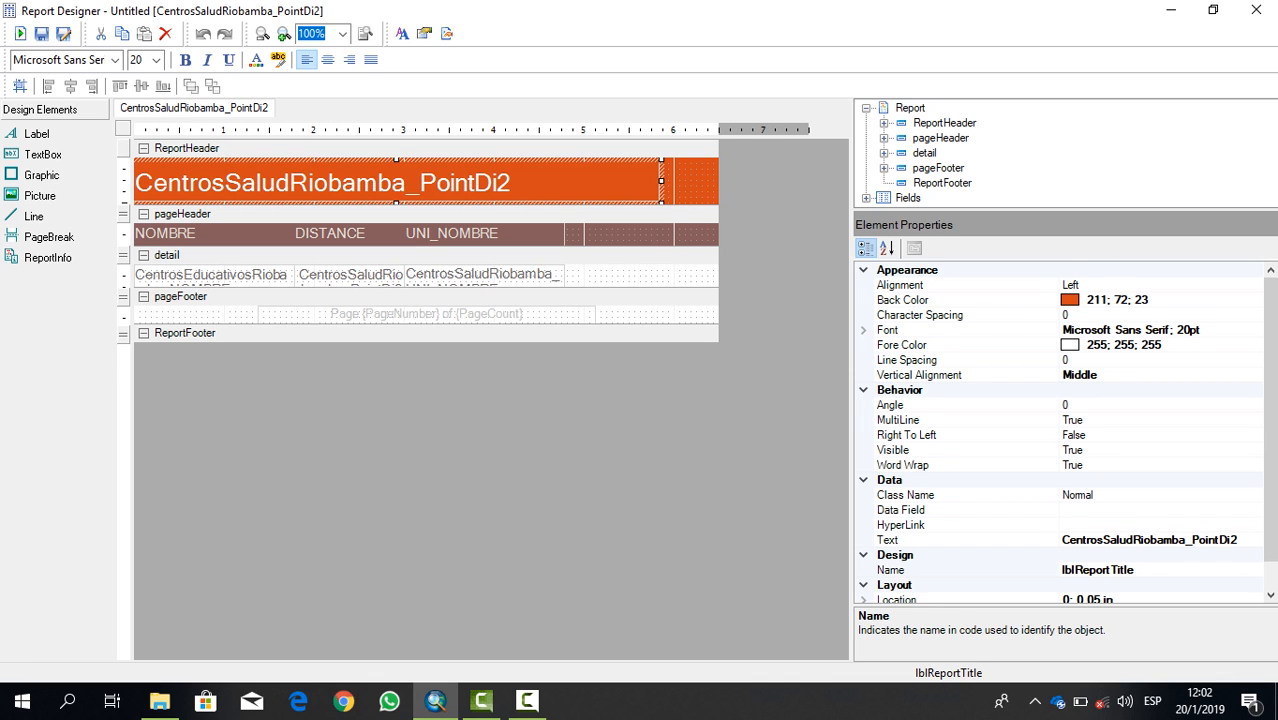
double_click(1149, 540)
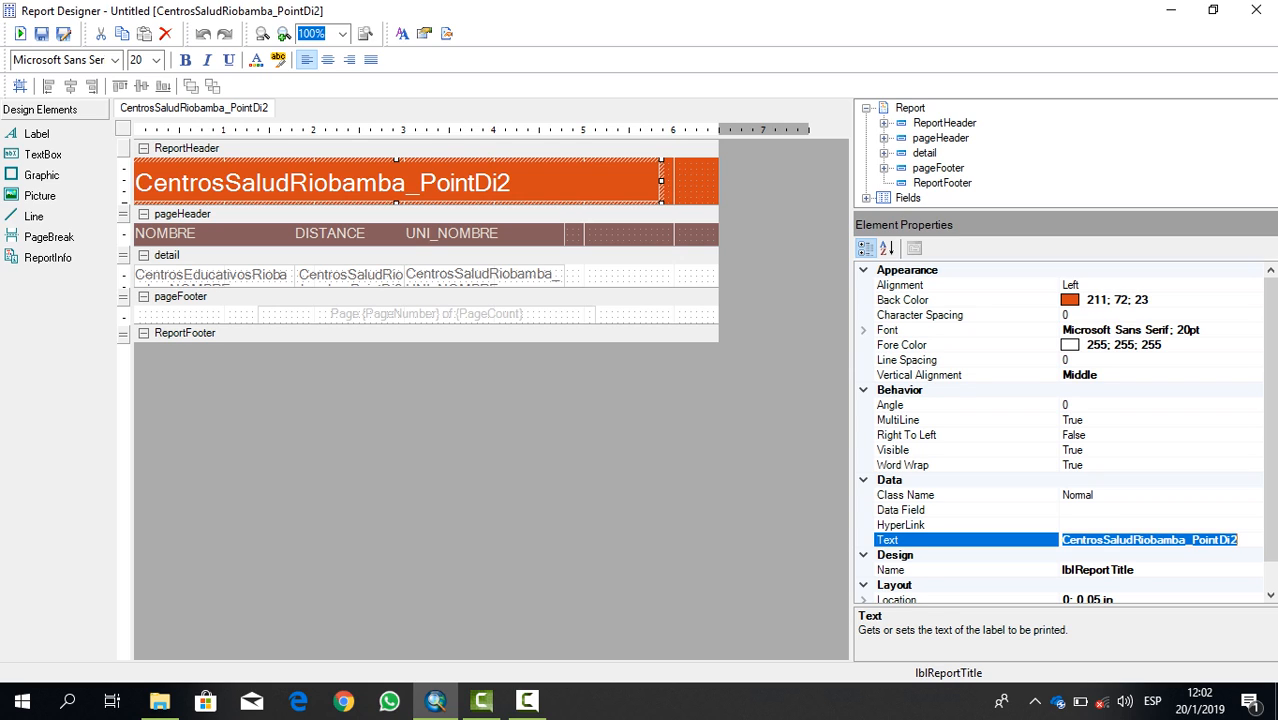
text(c)
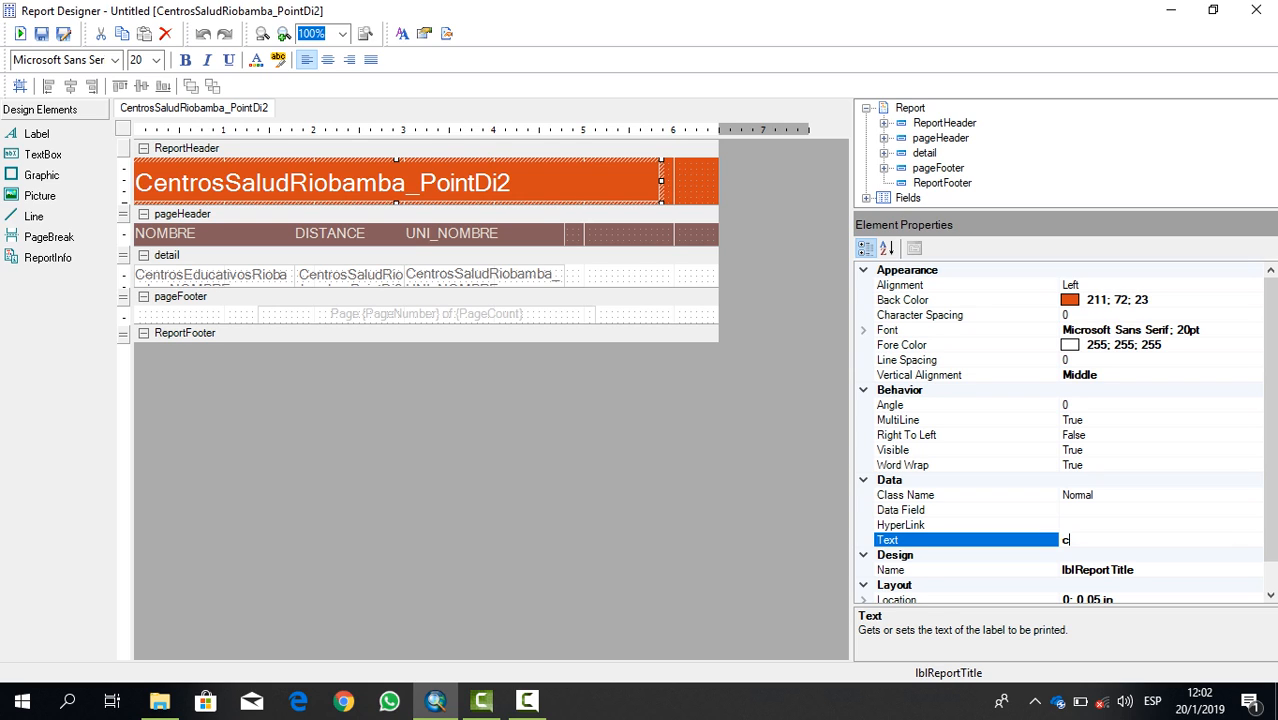
key(BackSpace)
text(CENTROSE)
key(BackSpace)
text(EDUCATIVOS )
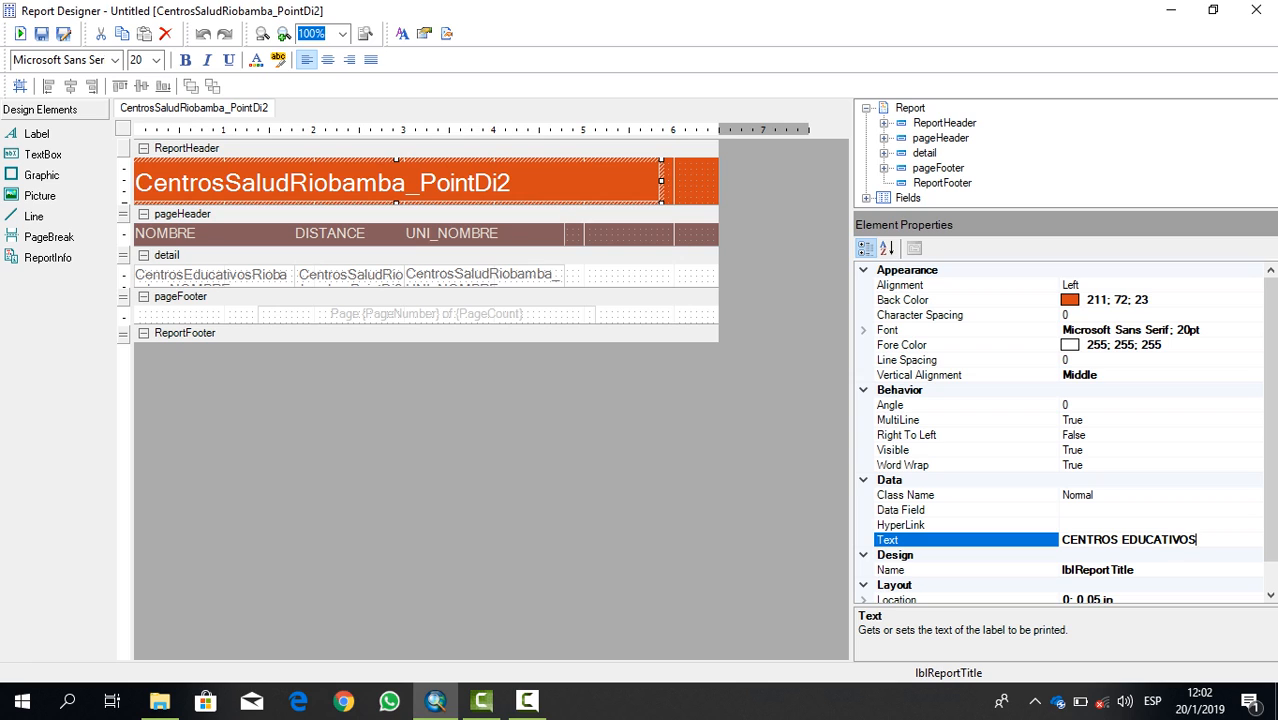
text(- CENTROS DE SALUD)
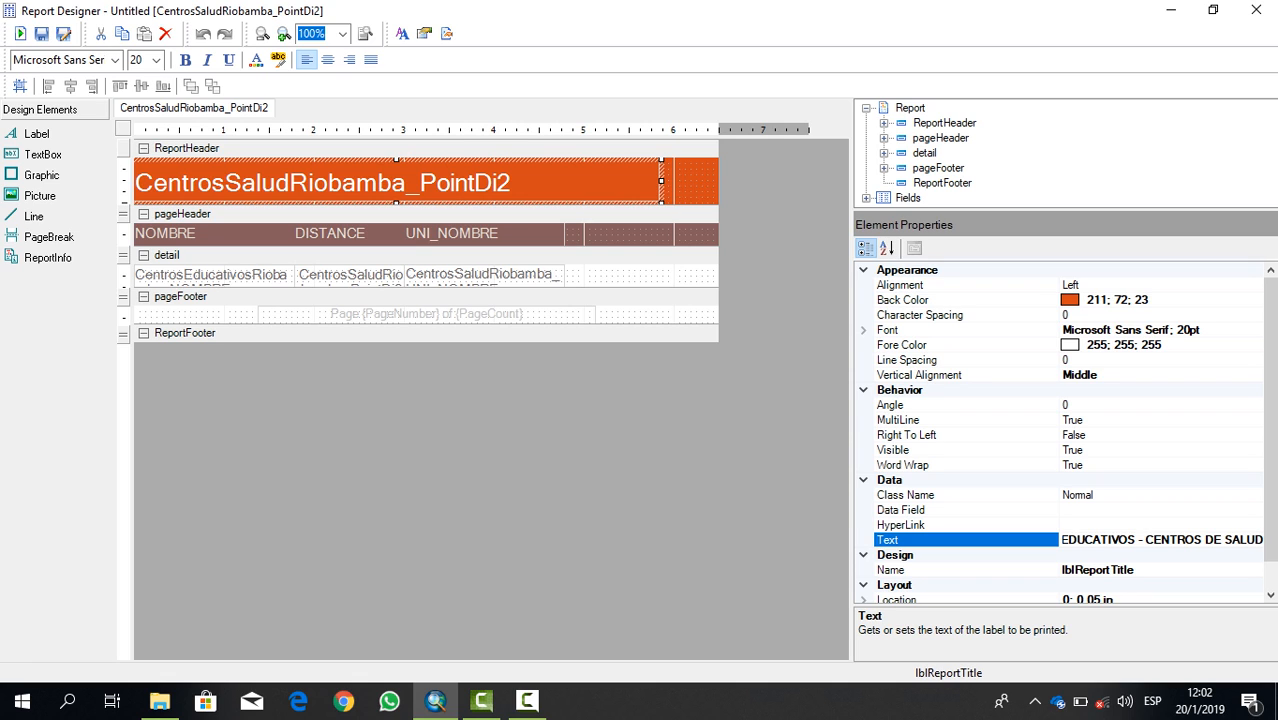
click(296, 233)
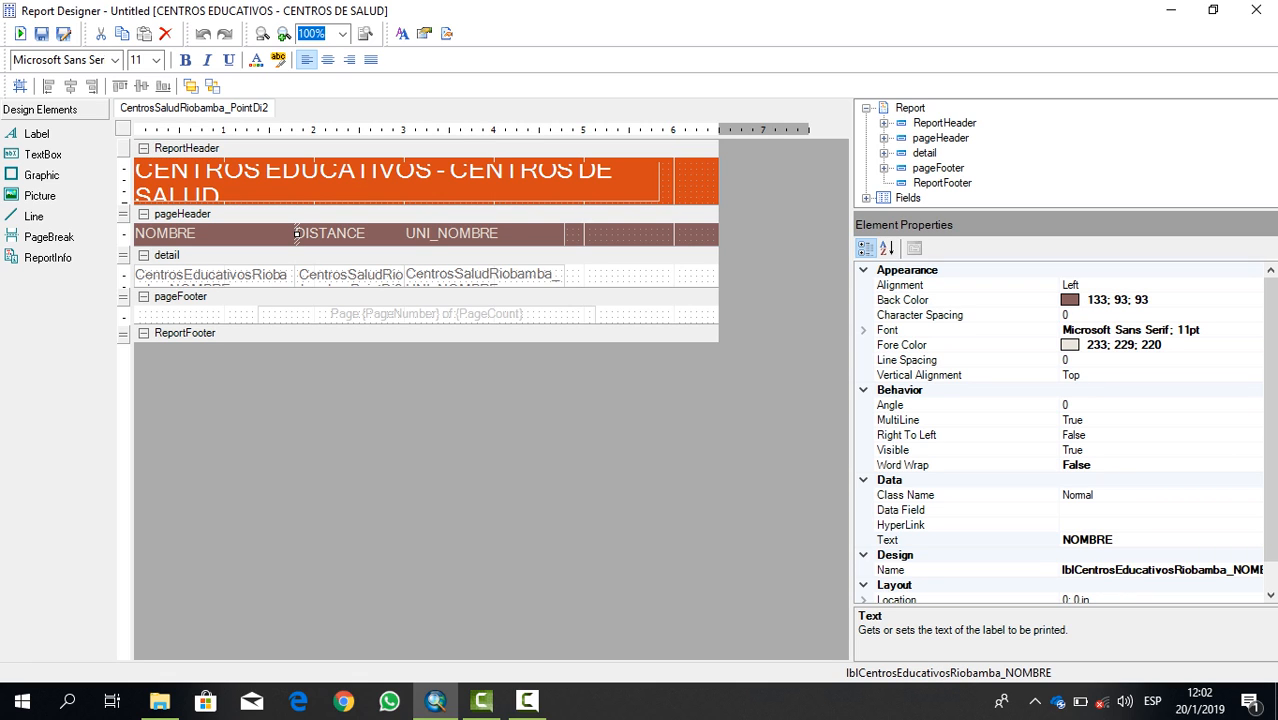
- Change the page header labels NOMBRE and DISTANCE to Centros Educativos and Distancia
click(1113, 540)
drag(1113, 540, 1061, 540)
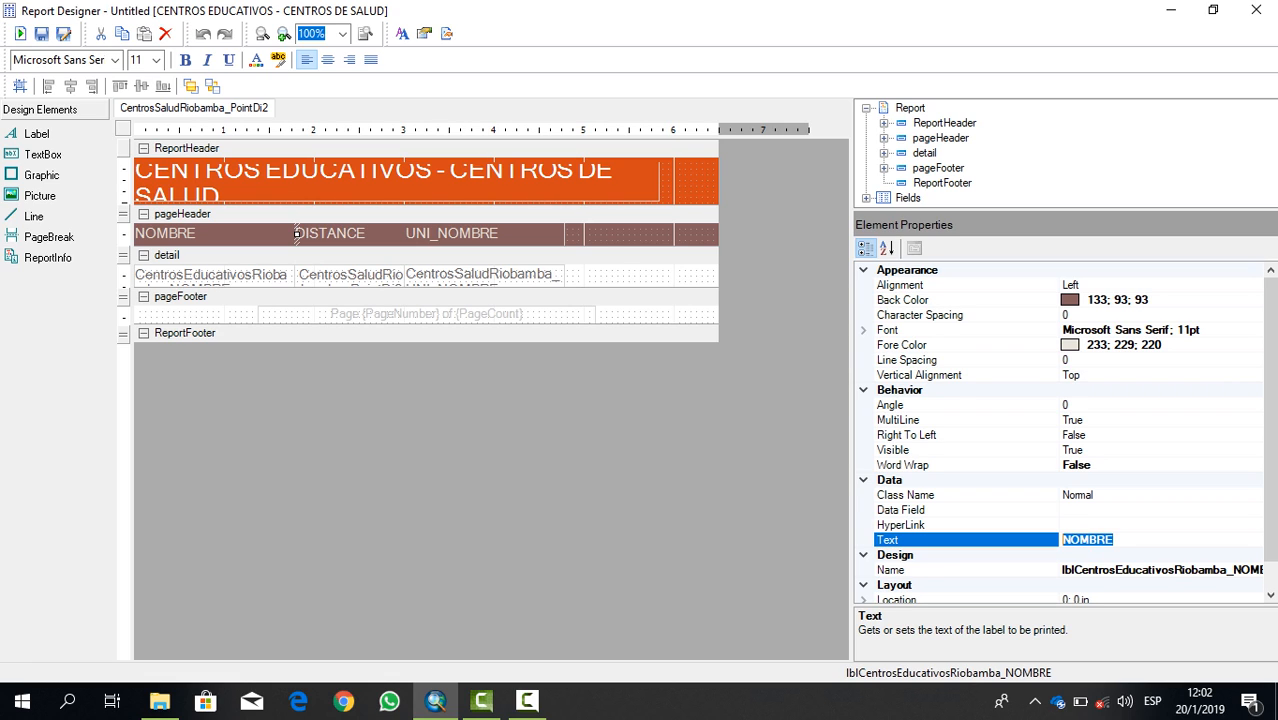
text(Centros Educativos)
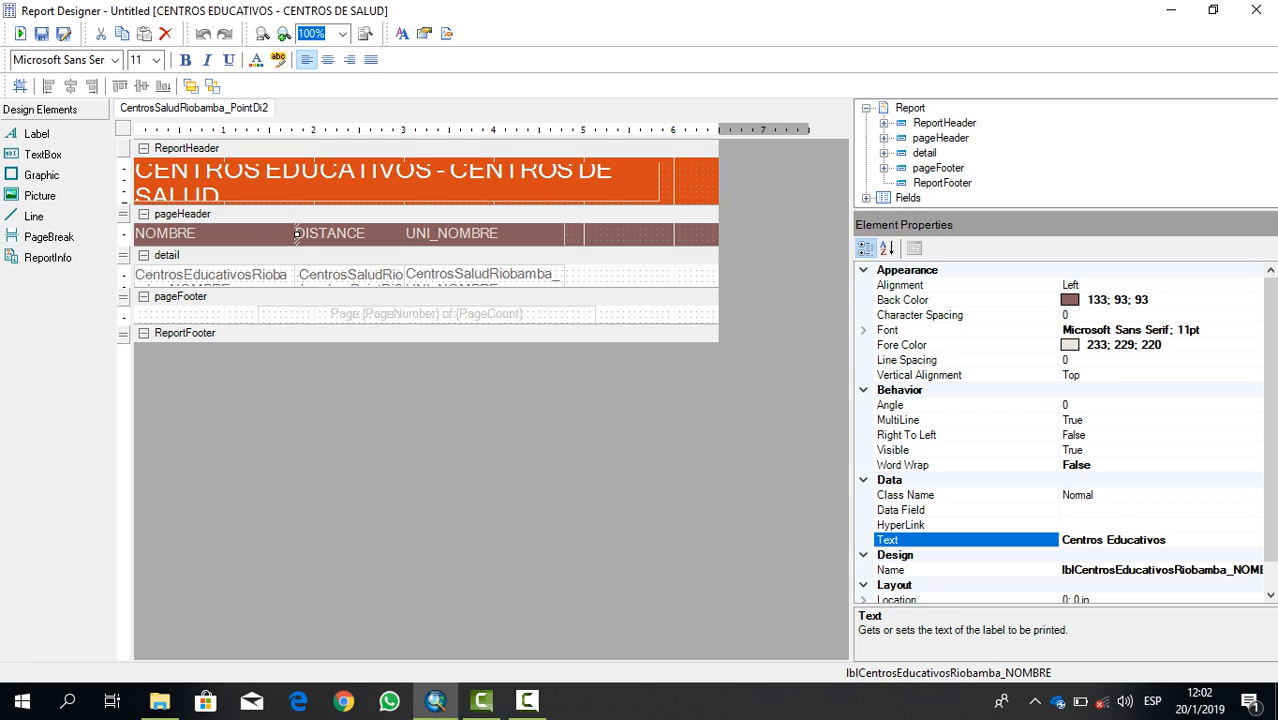
click(300, 233)
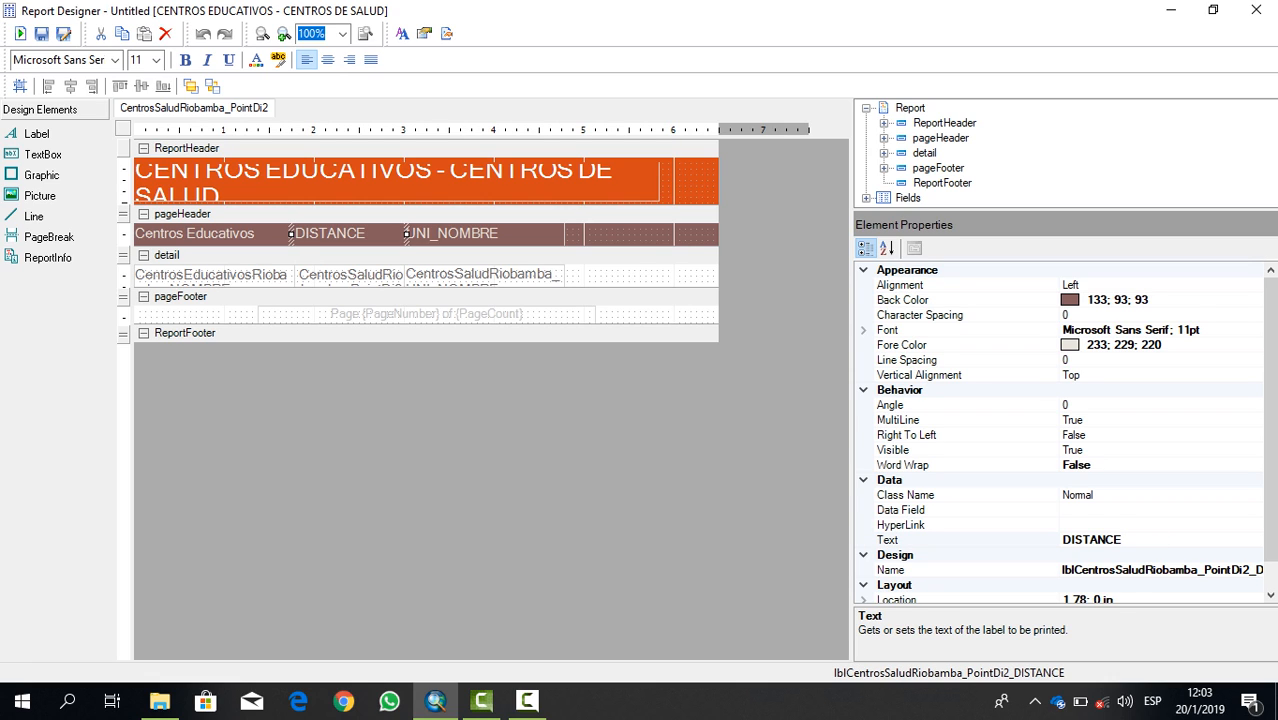
double_click(1112, 540)
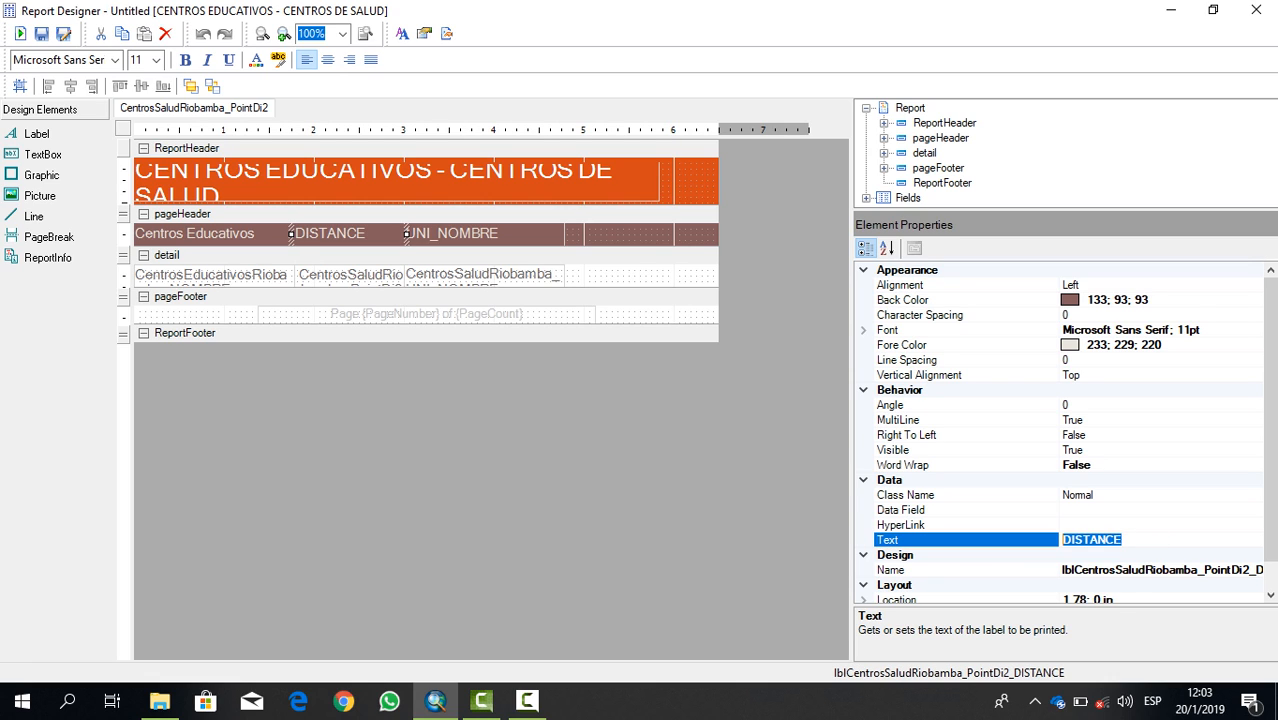
text(Distancia)
- Change the text of the UNI_NOMBRE label in the page header to Centros de Salud
click(451, 234)
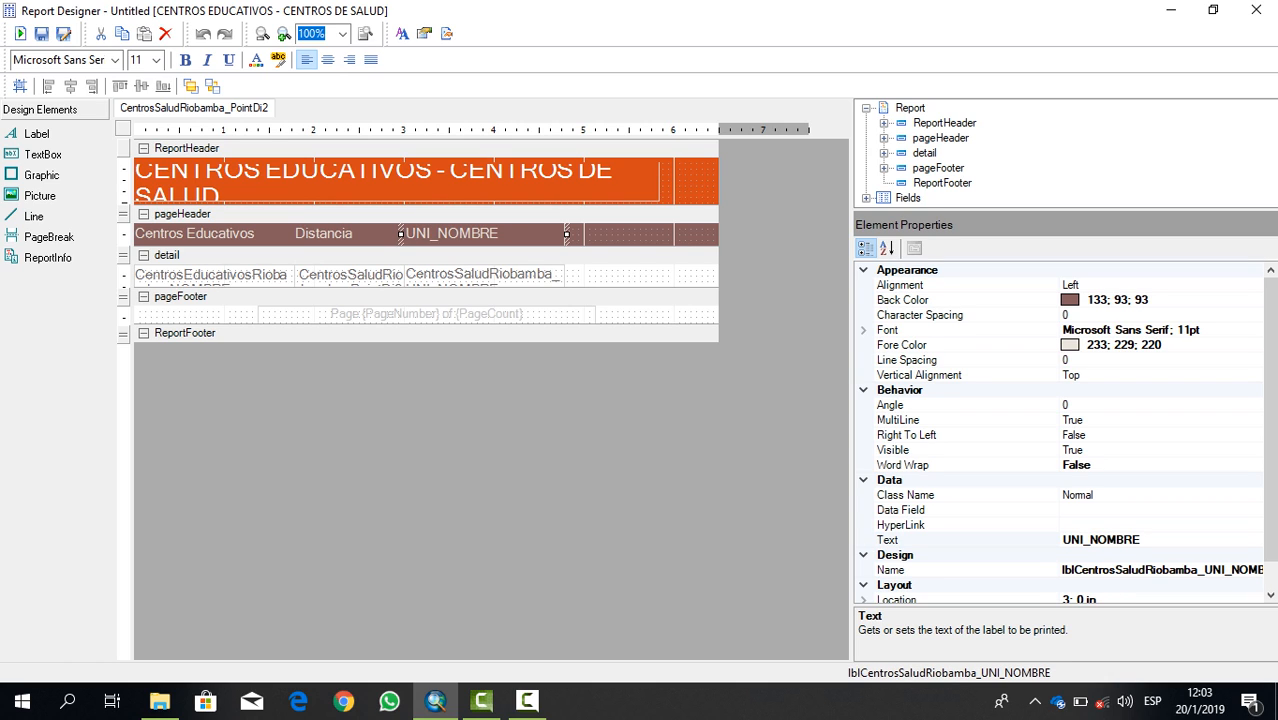
click(1145, 540)
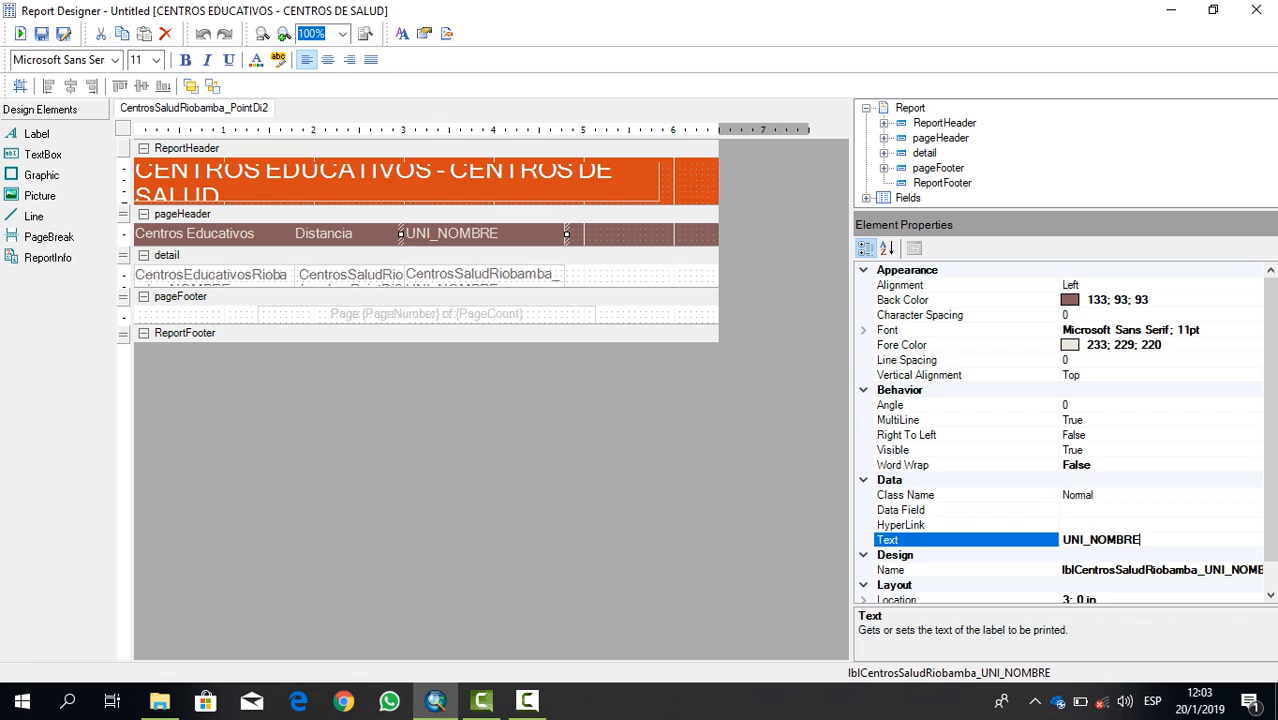
drag(1143, 540, 1060, 540)
text(Centros de Salud)
- Center the text of the report title and of the three column labels in the page header
click(397, 181)
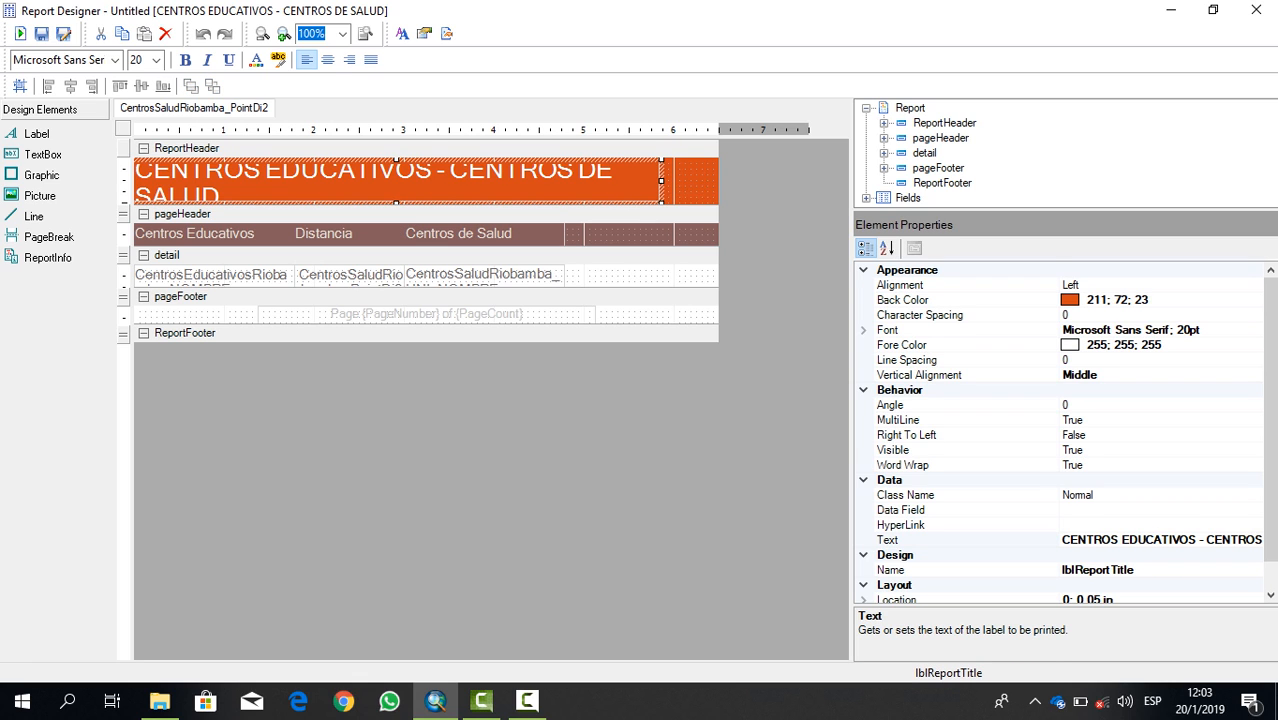
click(328, 59)
click(297, 233)
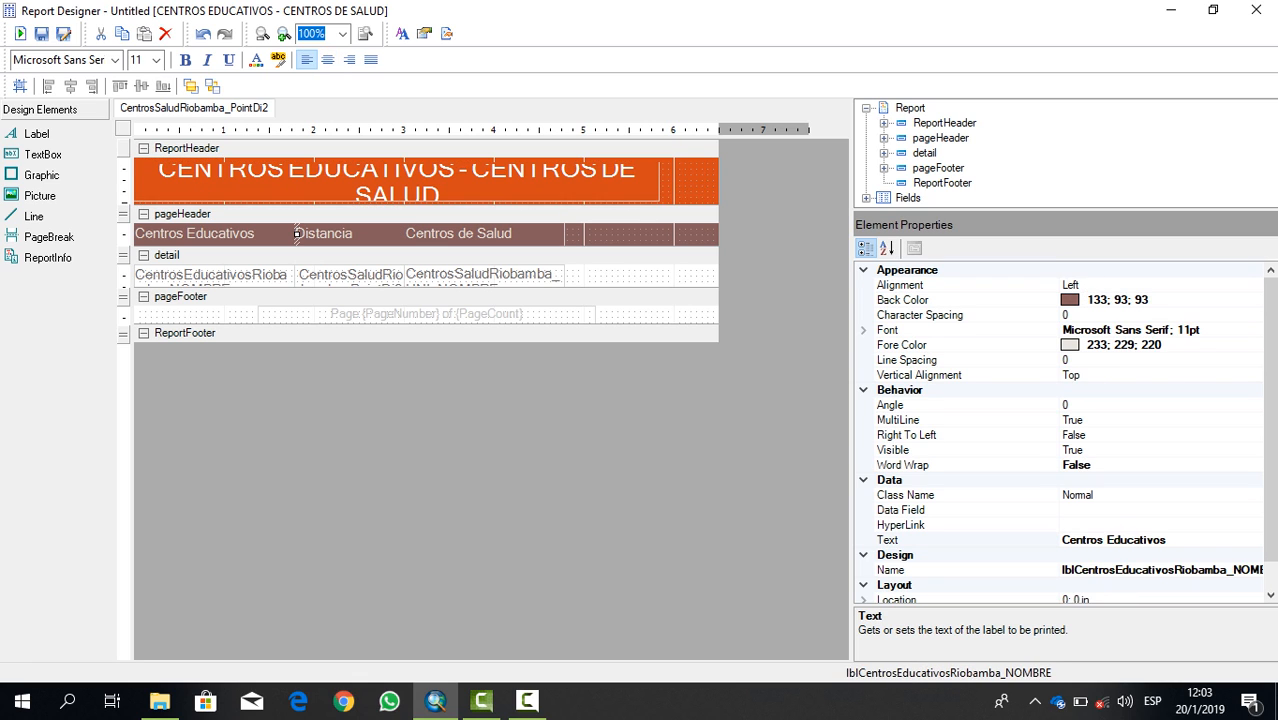
key(ctrl+e)
click(297, 233)
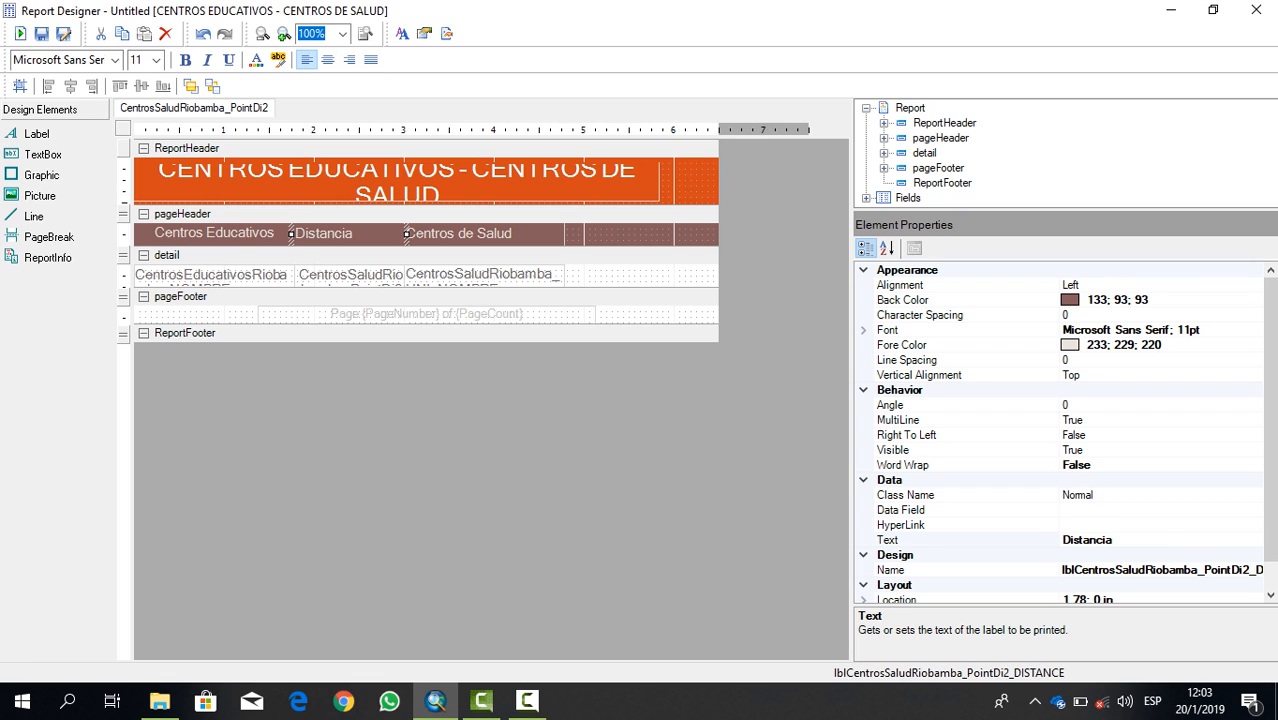
key(ctrl+e)
click(401, 233)
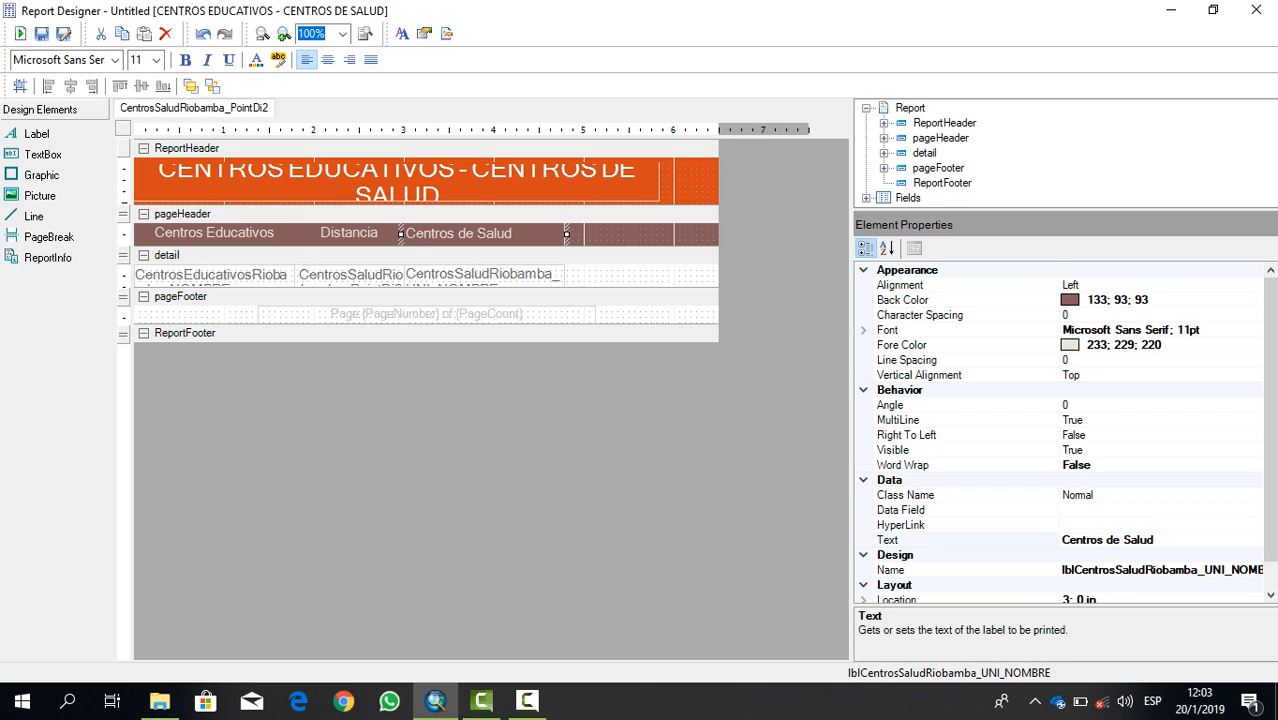
key(ctrl+e)
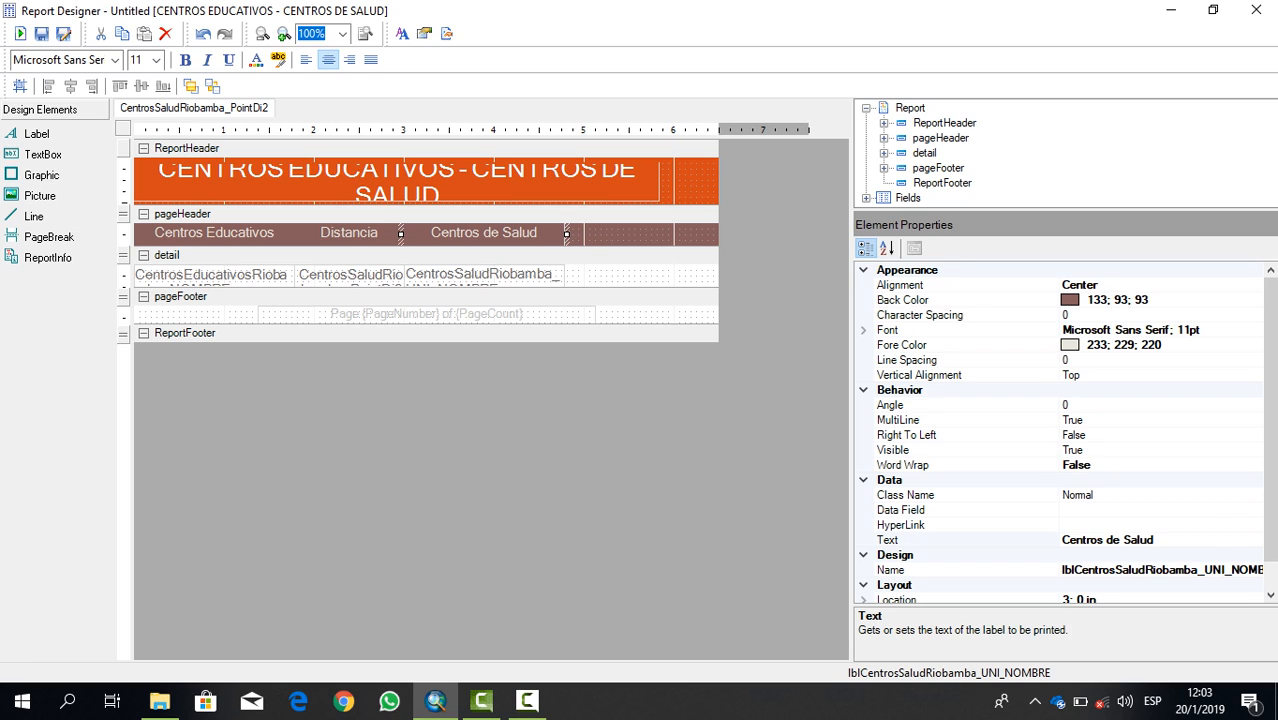
- Center the text of the three data fields in the detail section
click(214, 275)
key(ctrl+e)
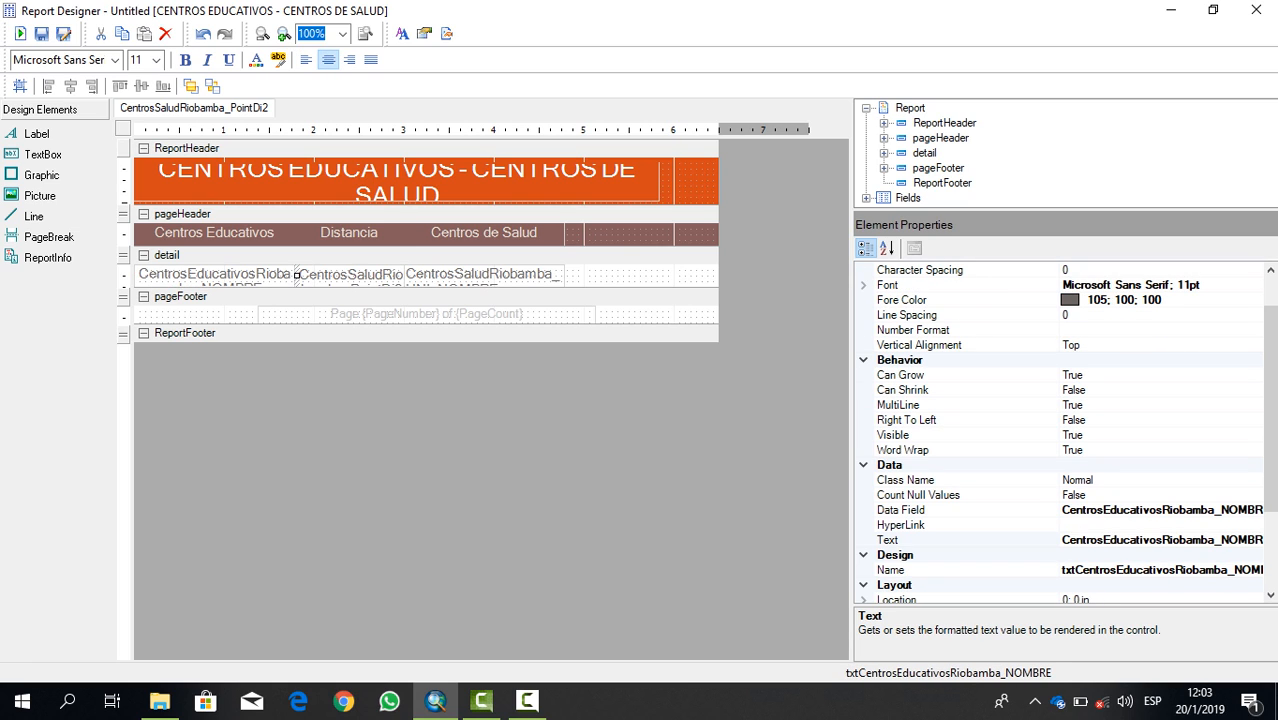
click(350, 275)
click(328, 60)
click(484, 275)
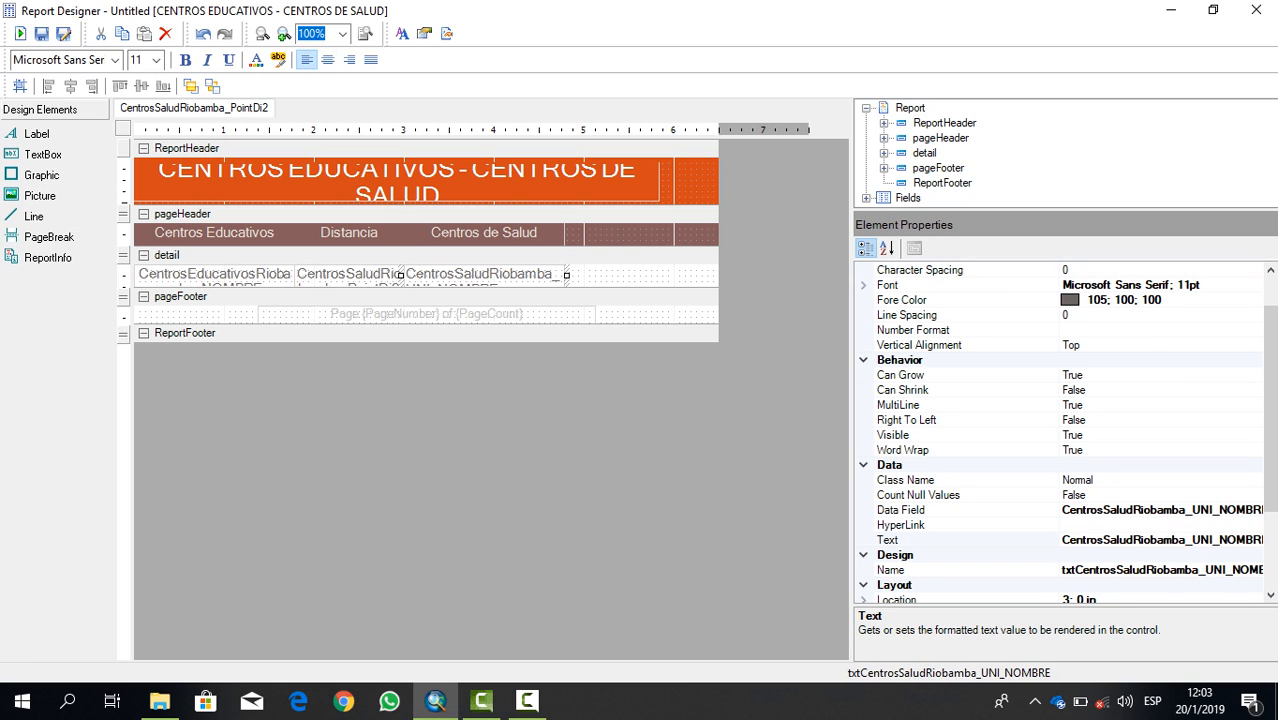
key(ctrl+e)
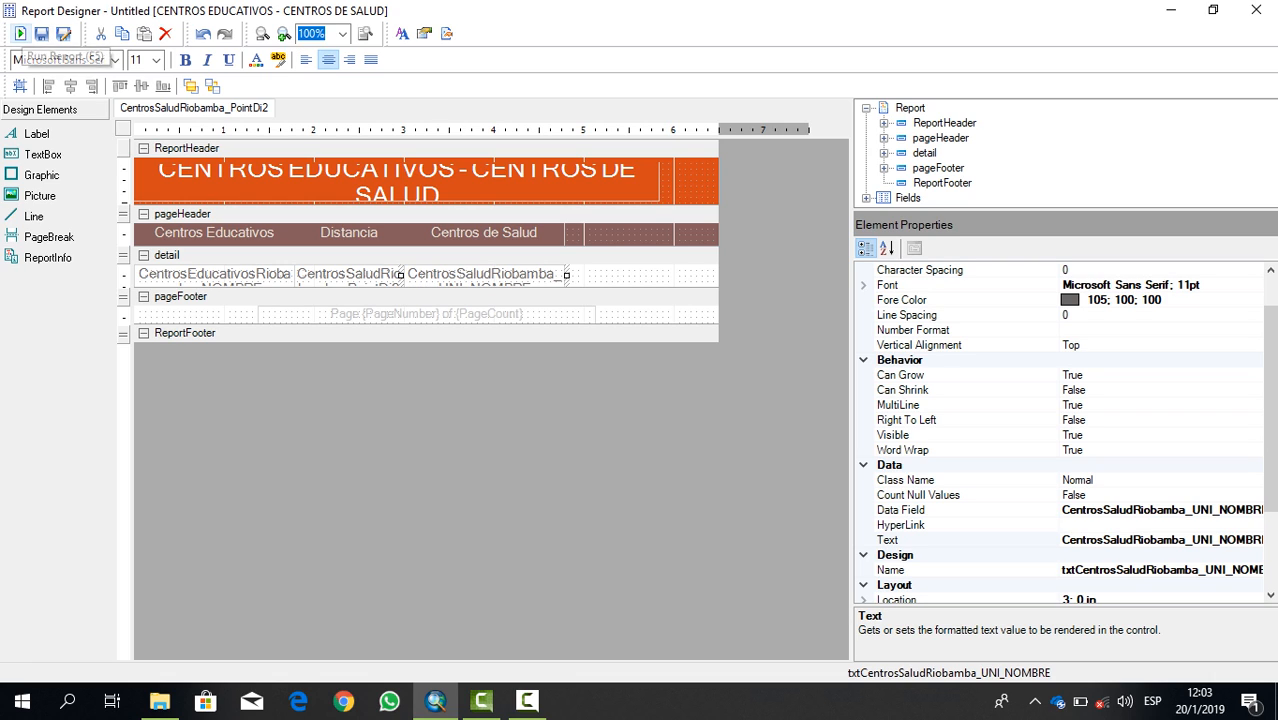
- Run the report and export it as a PDF named Reporte2 in the DISTANCIA folder
click(20, 33)
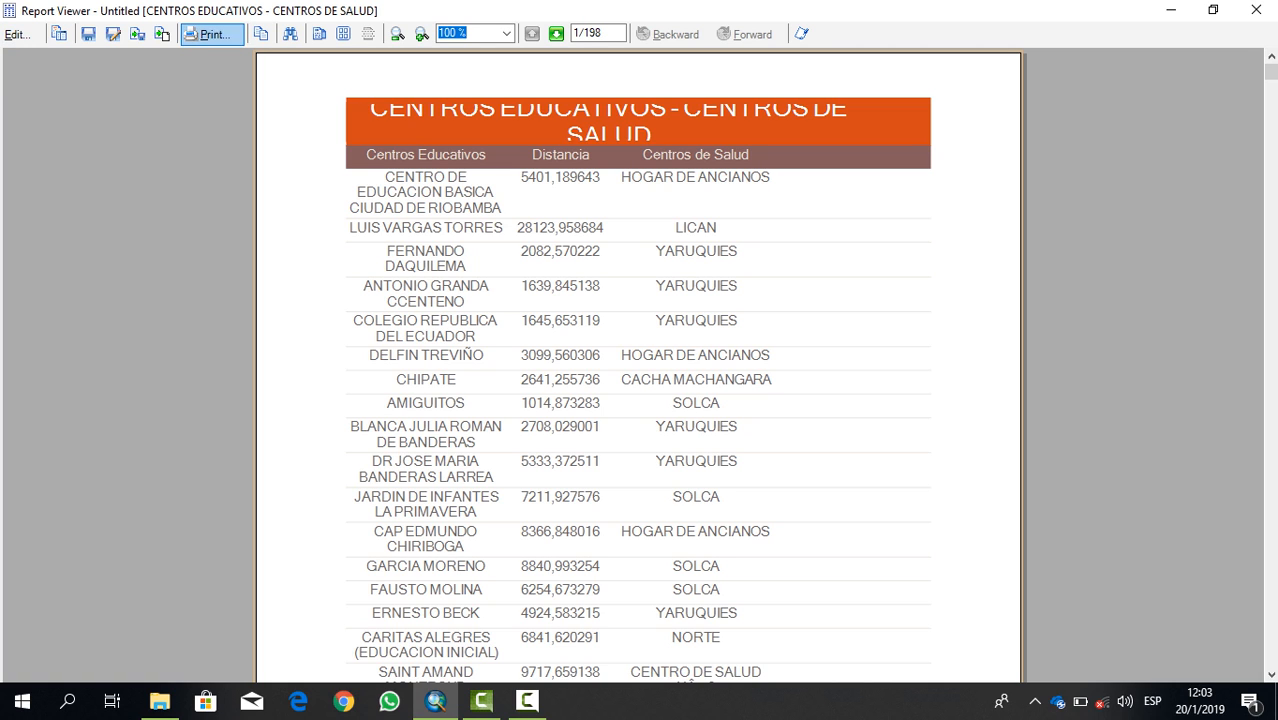
click(137, 34)
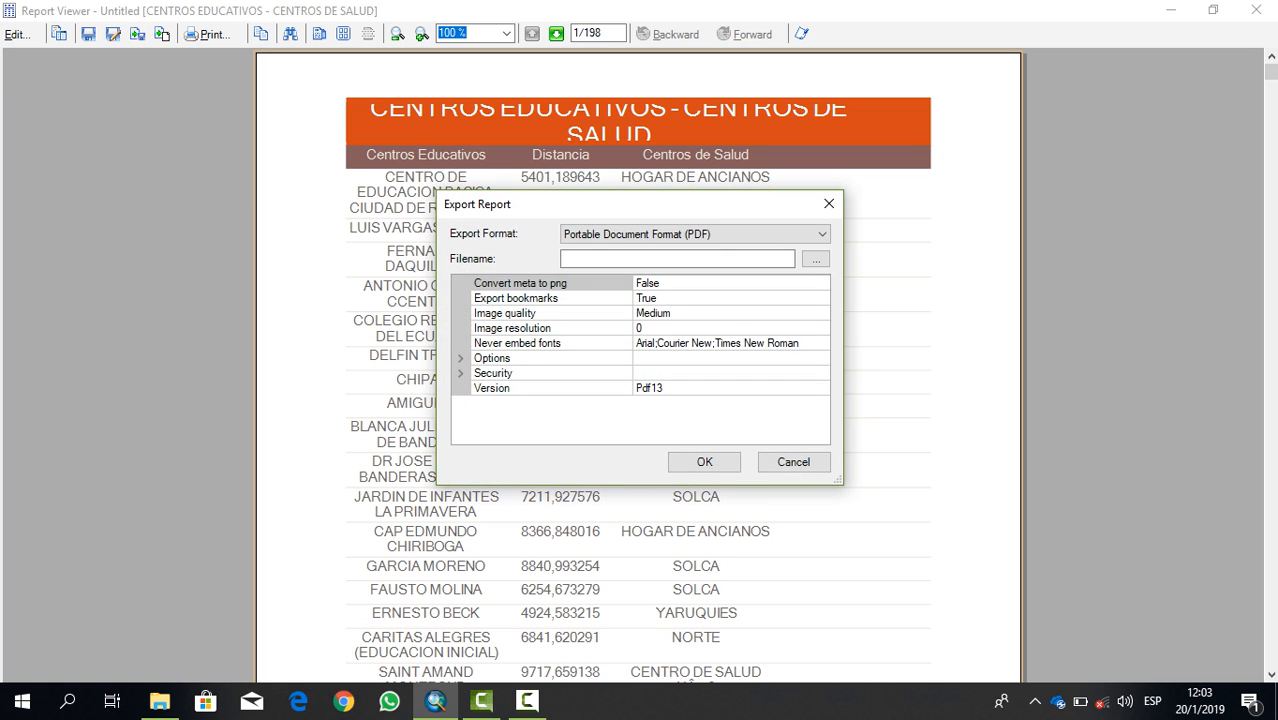
click(816, 259)
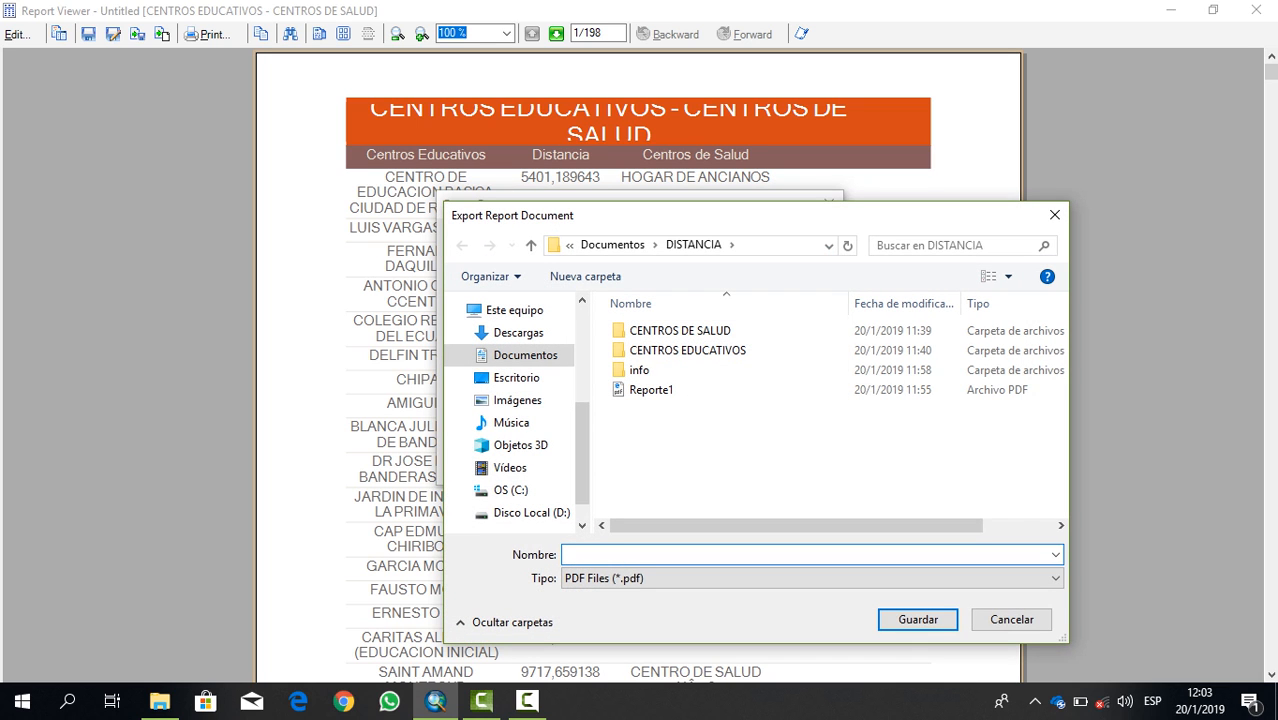
text(Re)
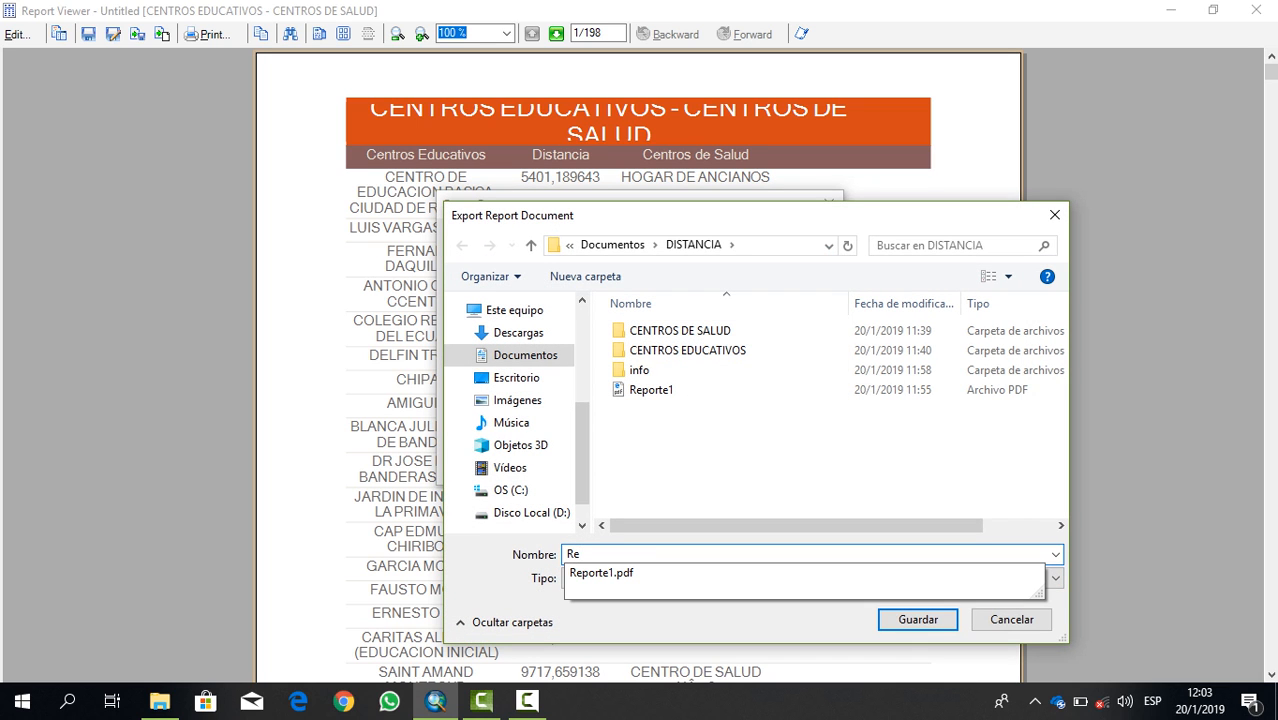
text(porte2)
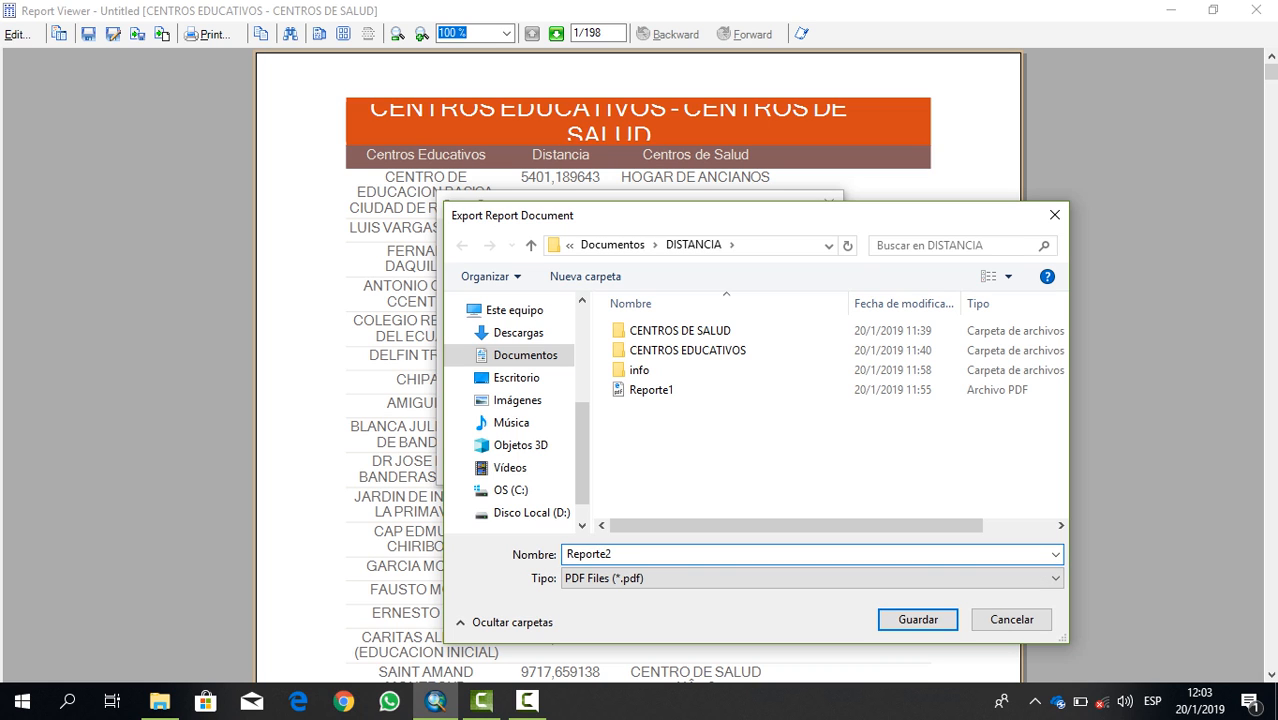
key(Return)
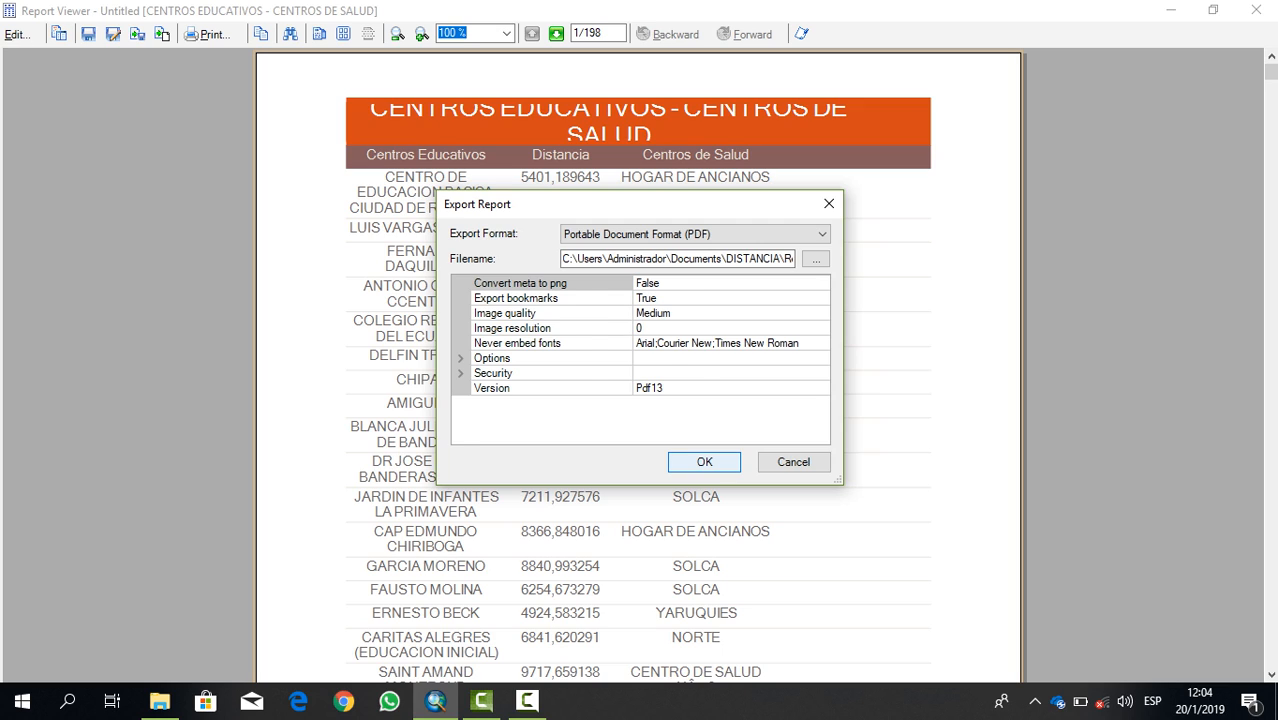
key(Return)
- Close the report viewer and the CentrosSaludRiobamba_PointDi2 attribute table to return to the map
click(1256, 10)
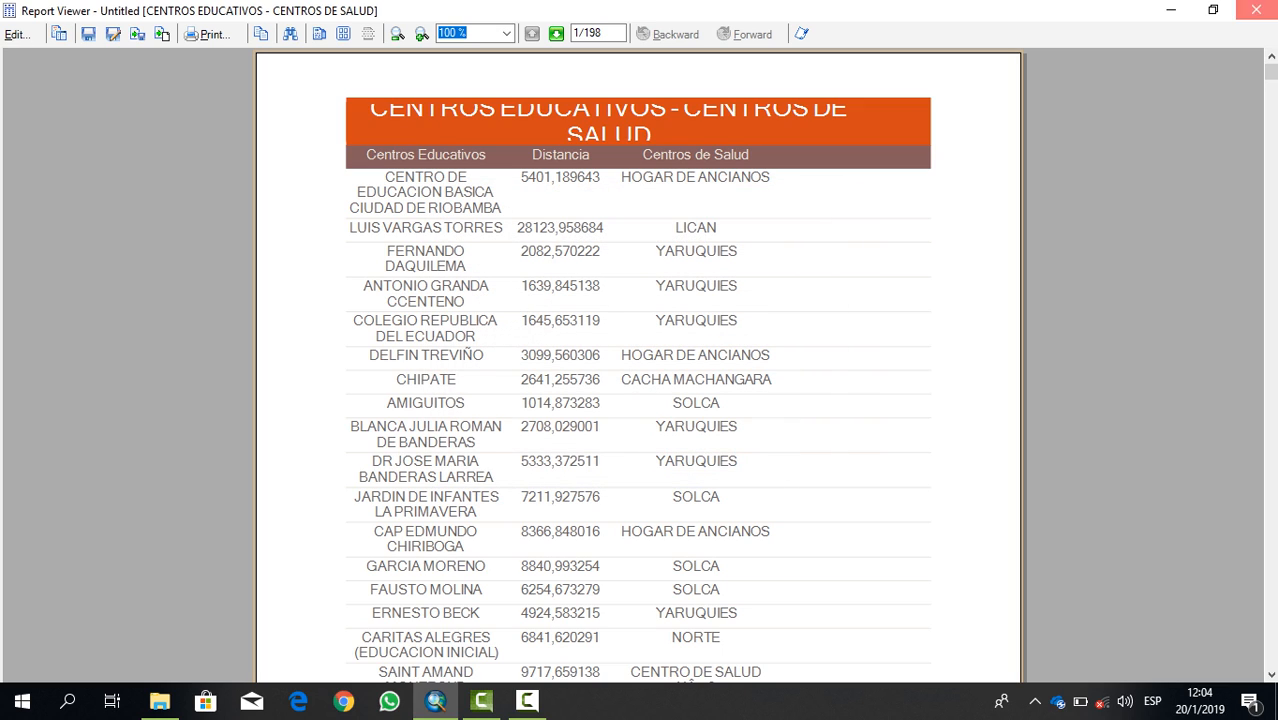
click(696, 415)
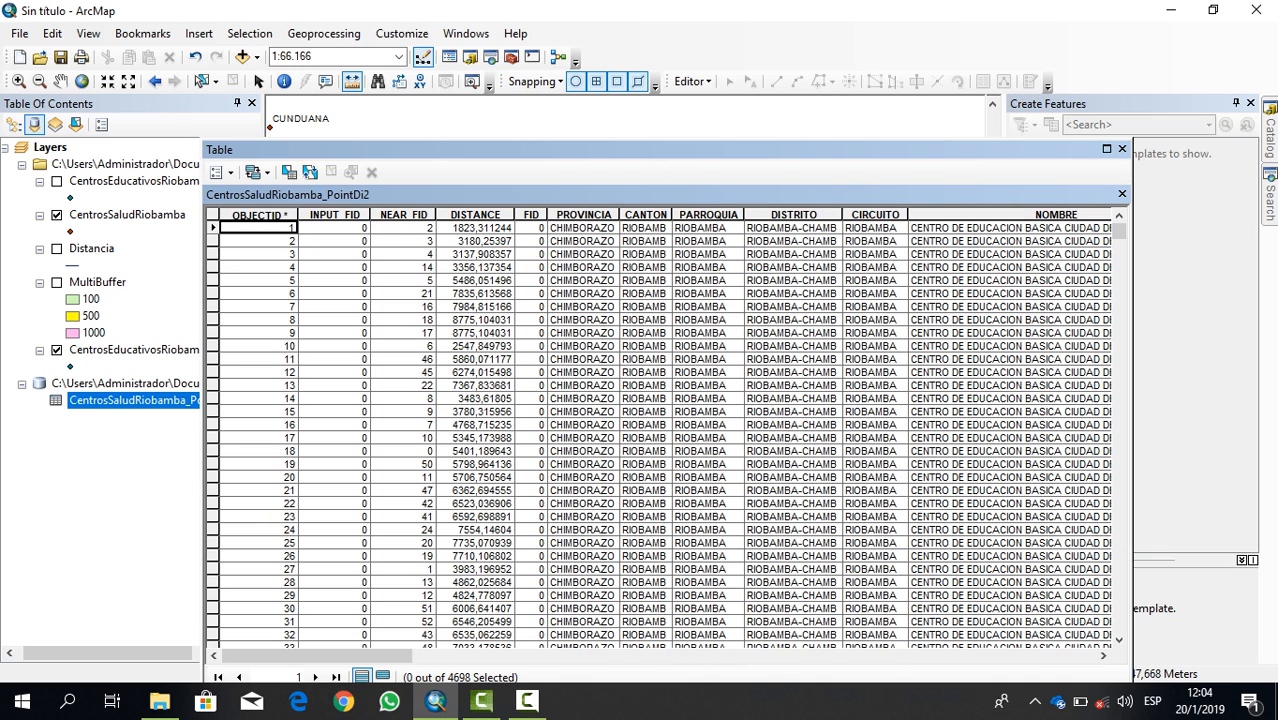
click(1121, 148)
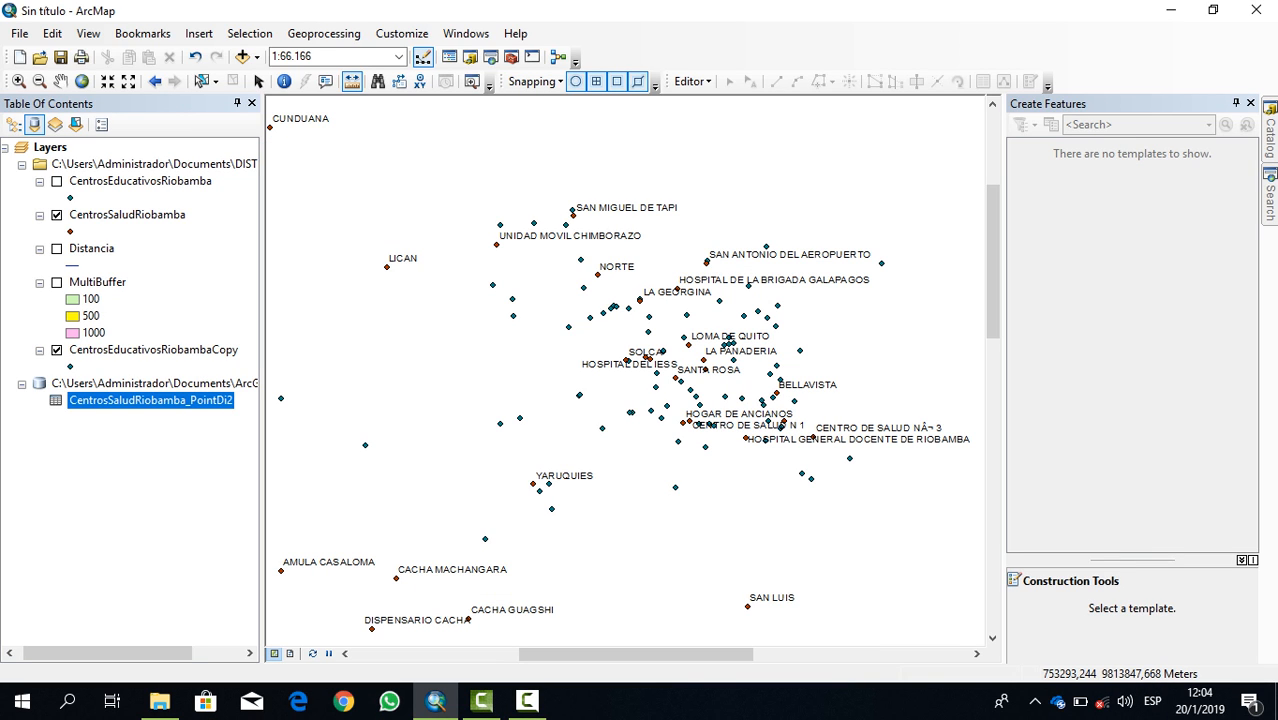